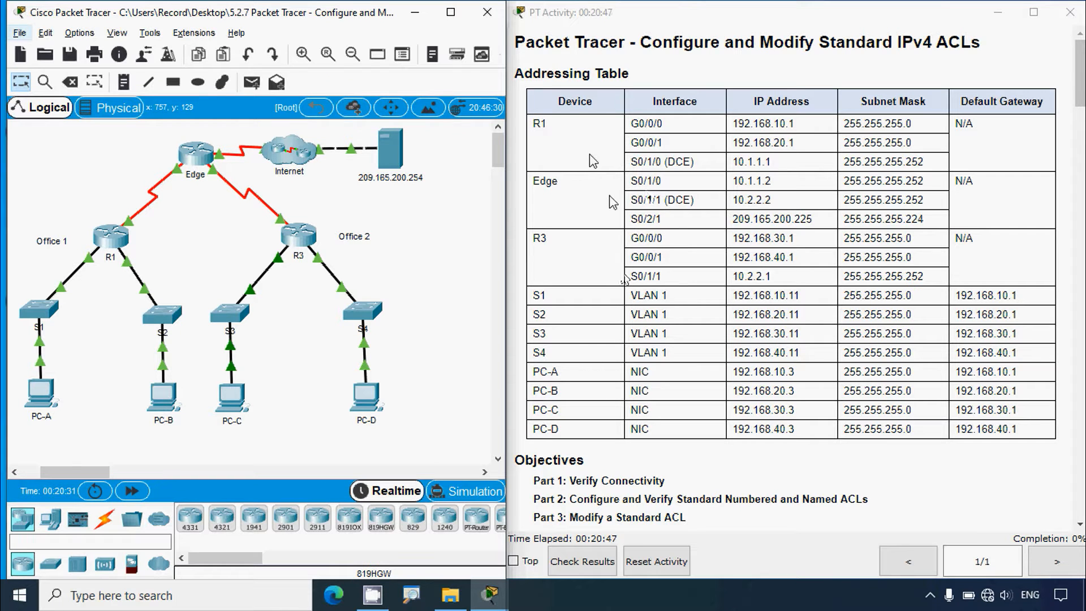
Read the activity's addressing table, objectives, scenario and the Part 1 Verify Connectivity instructions.
scroll(697, 247, down, 3)
scroll(697, 248, down, 3)
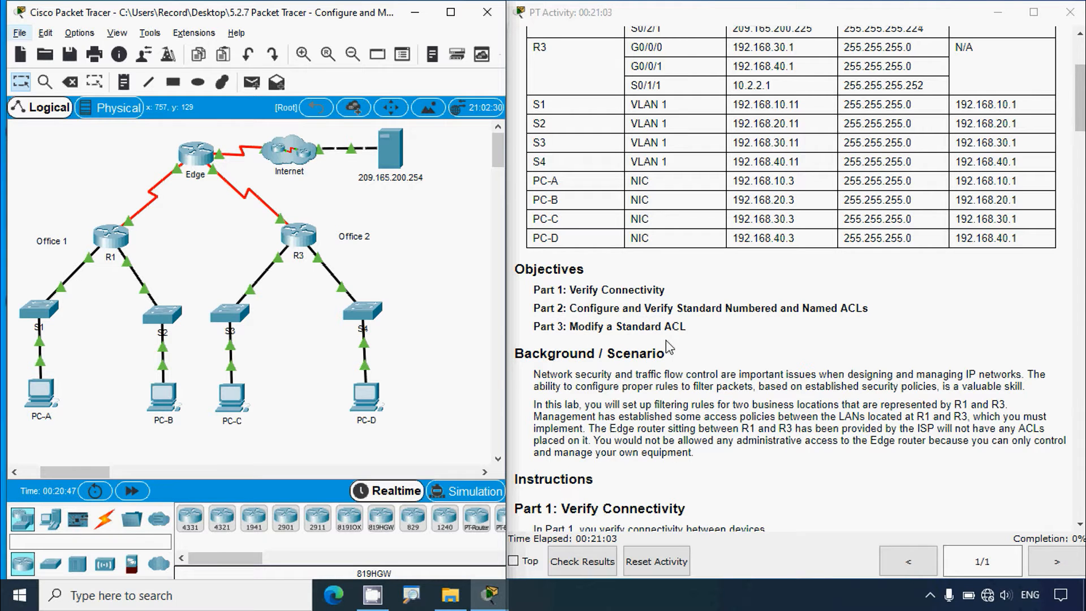
scroll(669, 346, down, 3)
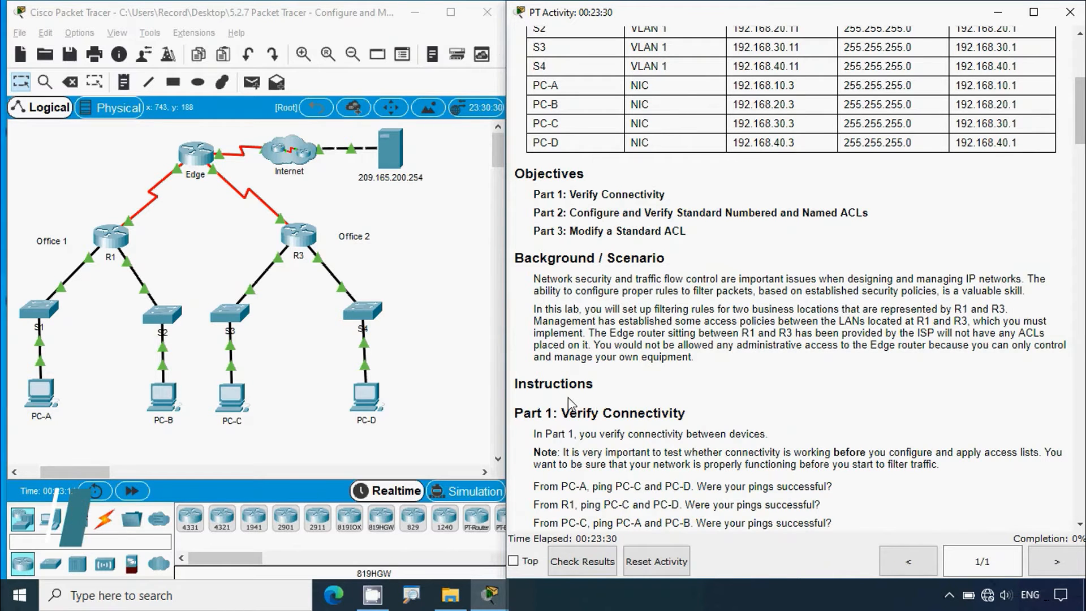
scroll(622, 402, down, 2)
scroll(659, 397, down, 2)
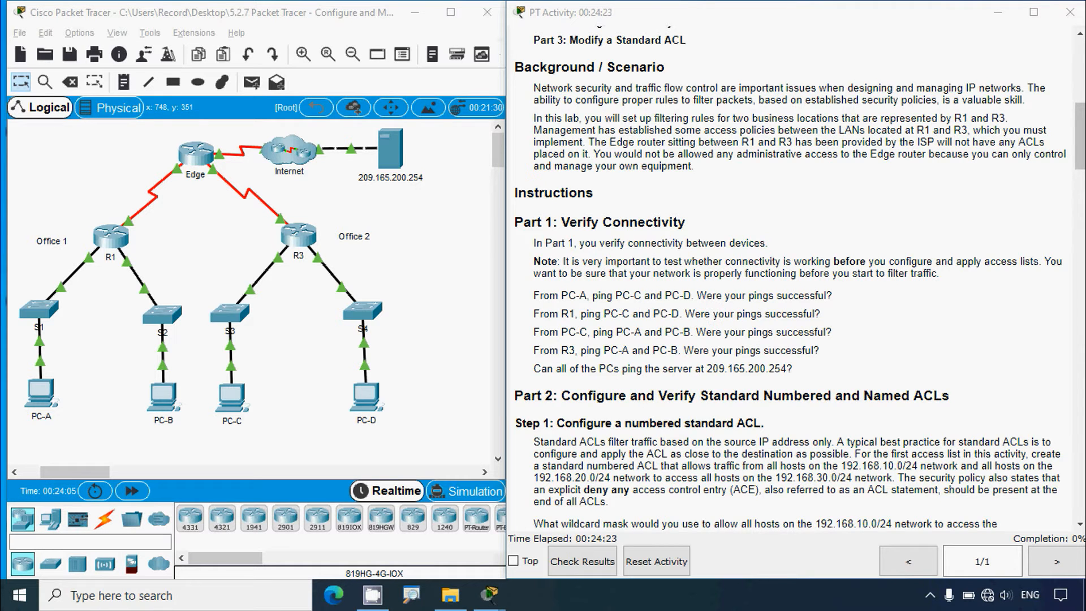
Copy PC-C's IP address from the addressing table and open a maximized command prompt on PC-A.
scroll(629, 359, up, 8)
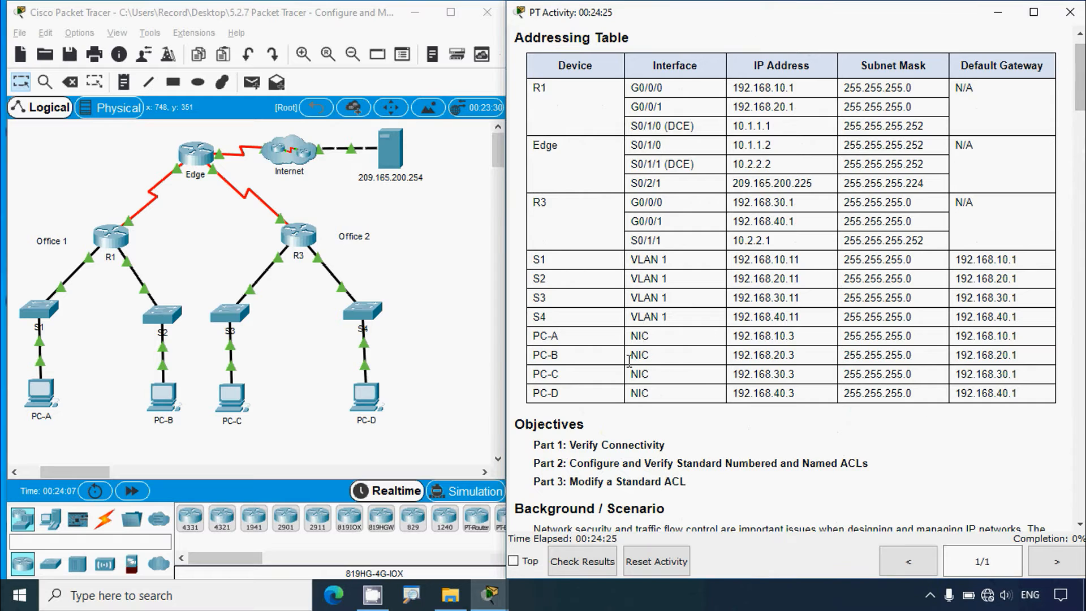
drag(733, 374, 801, 384)
key(ctrl+c)
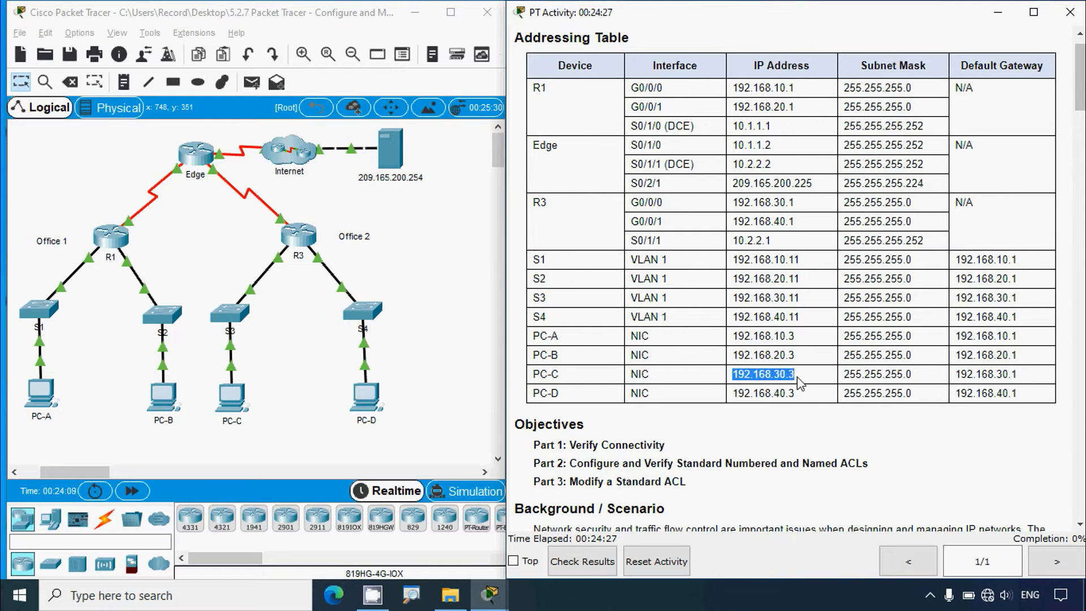
double_click(53, 400)
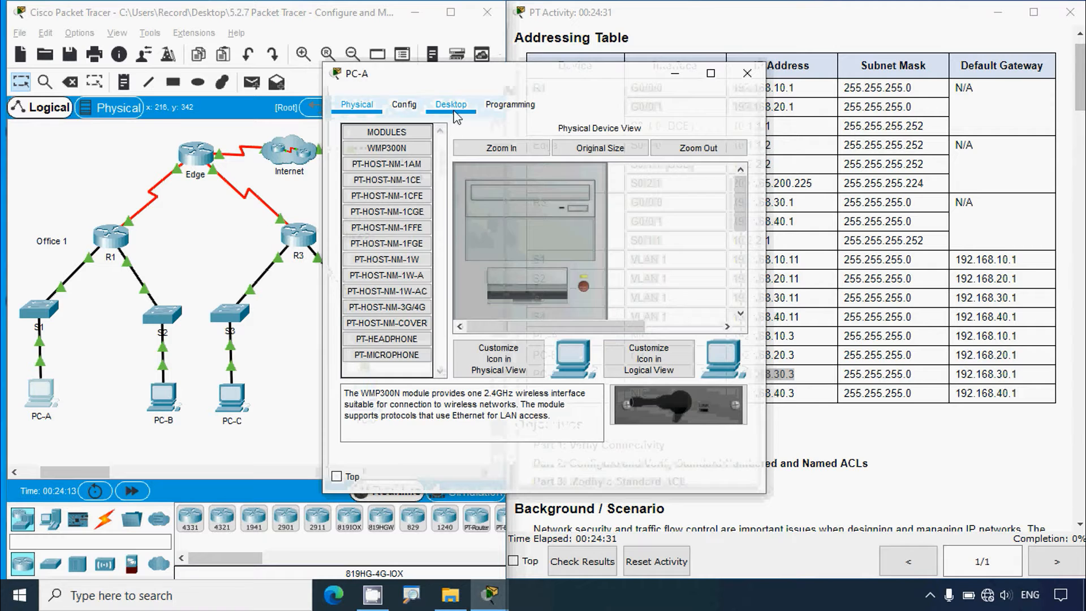
click(451, 104)
click(662, 170)
click(710, 73)
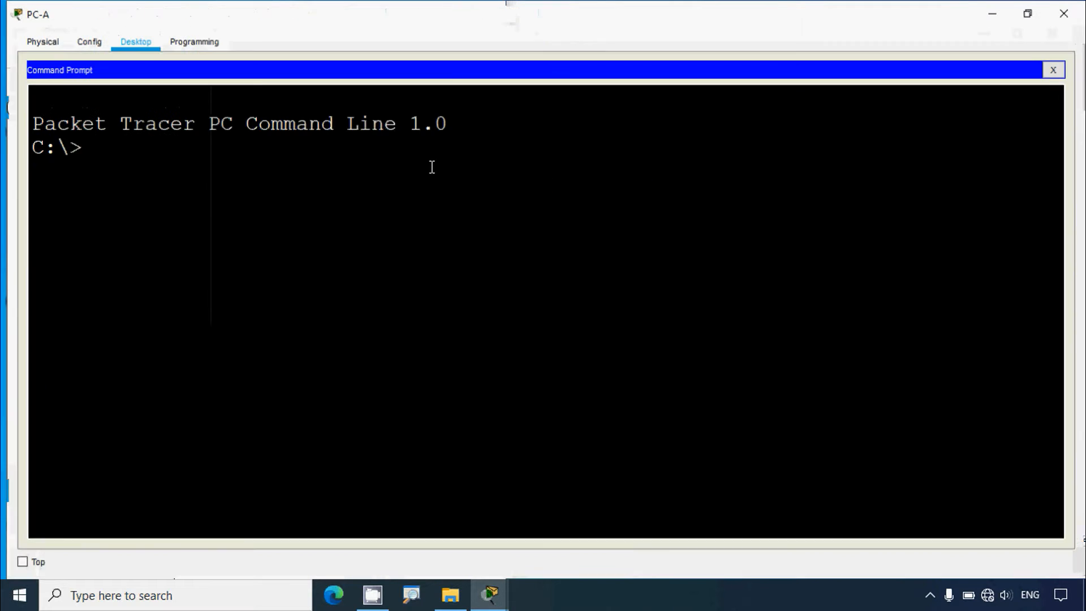
Ping PC-C at 192.168.30.3 from PC-A's command prompt, check the replies and minimize the window.
text(ping)
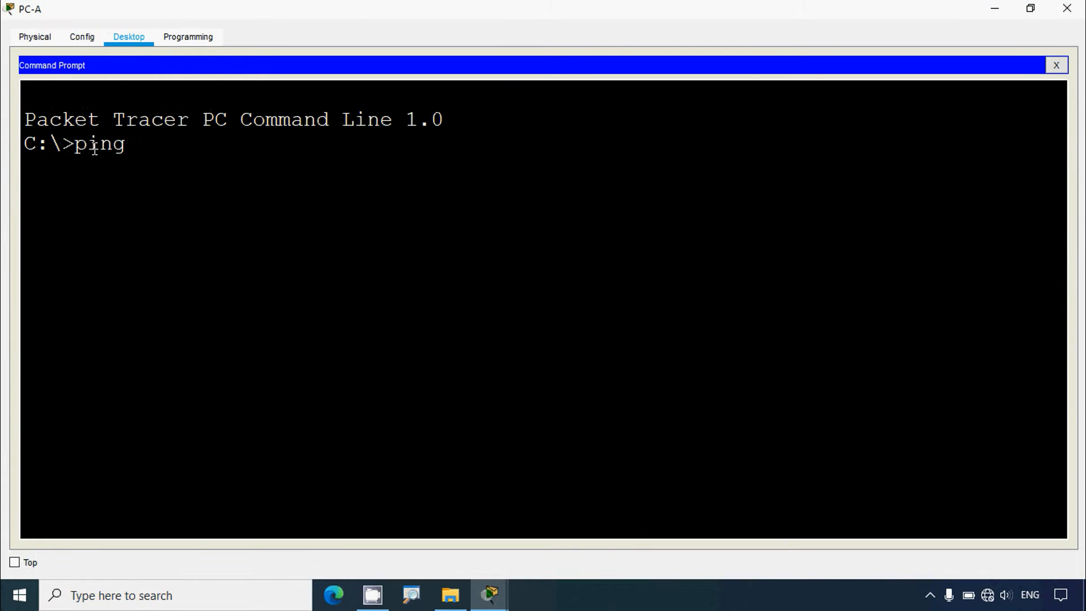
right_click(138, 147)
click(151, 170)
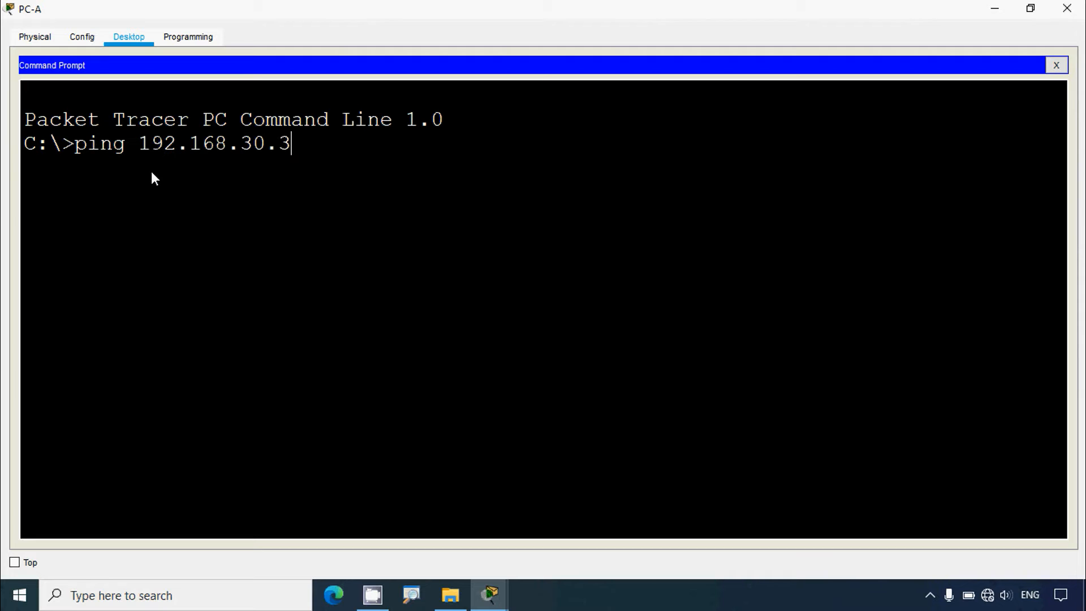
key(Return)
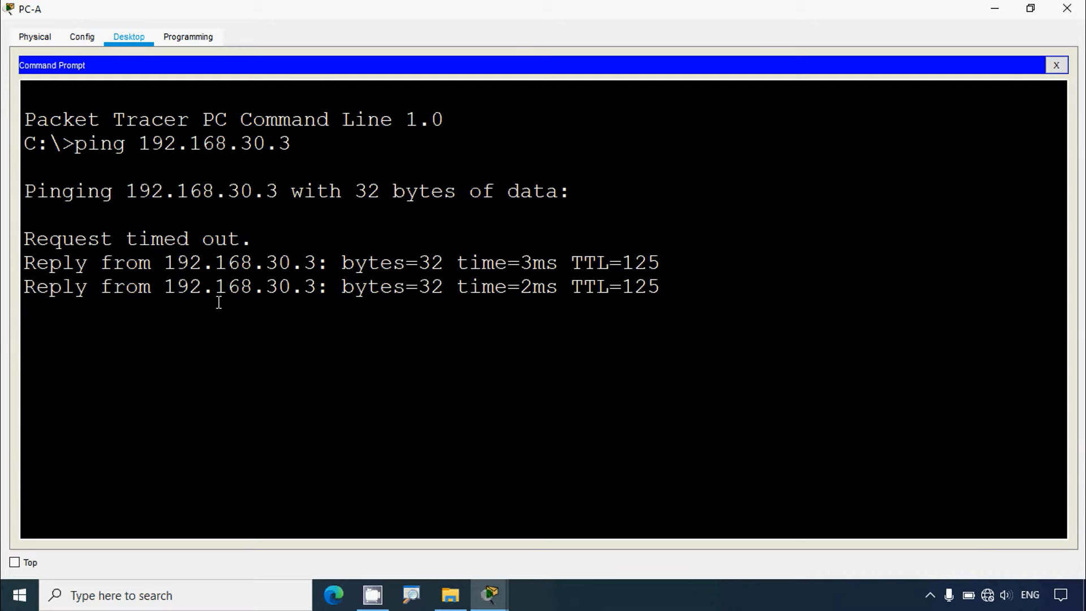
drag(113, 266, 316, 310)
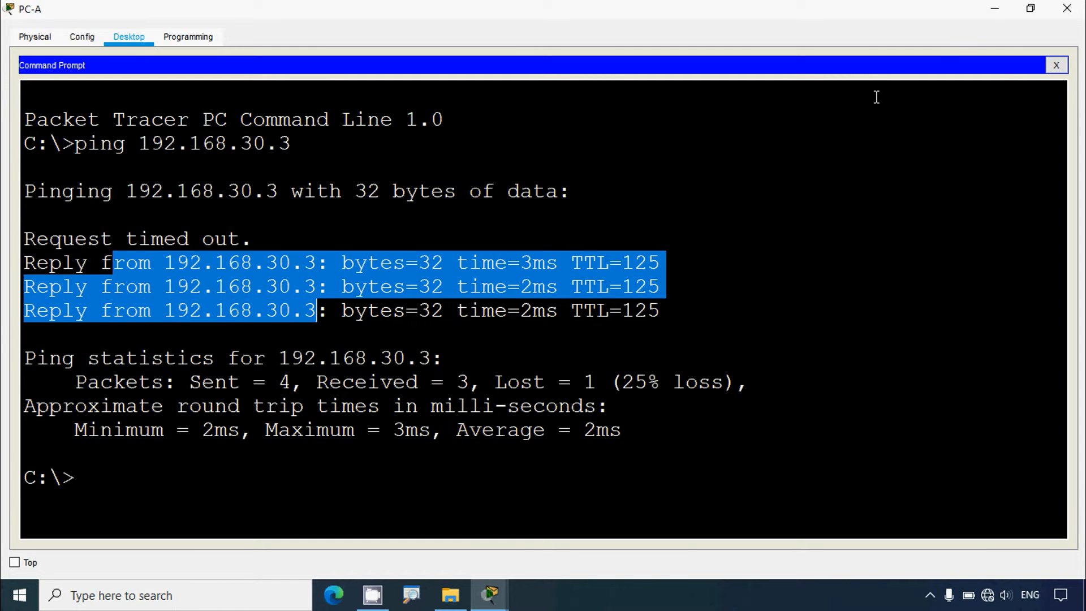
click(993, 12)
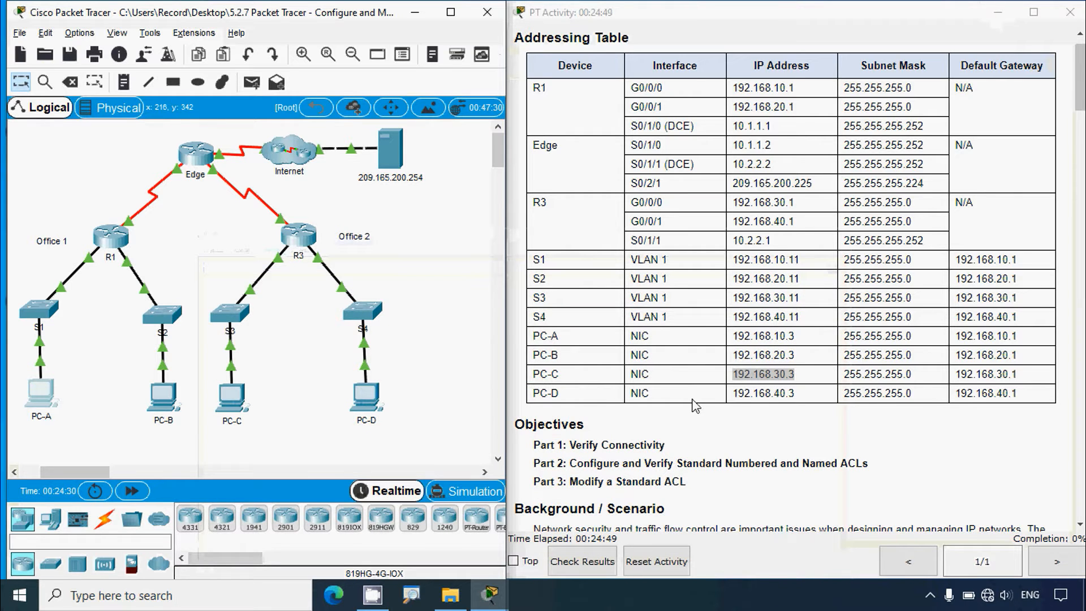
Copy PC-D's IP address from the addressing table and return to PC-A's command prompt in a maximized window.
drag(733, 393, 798, 401)
key(ctrl+c)
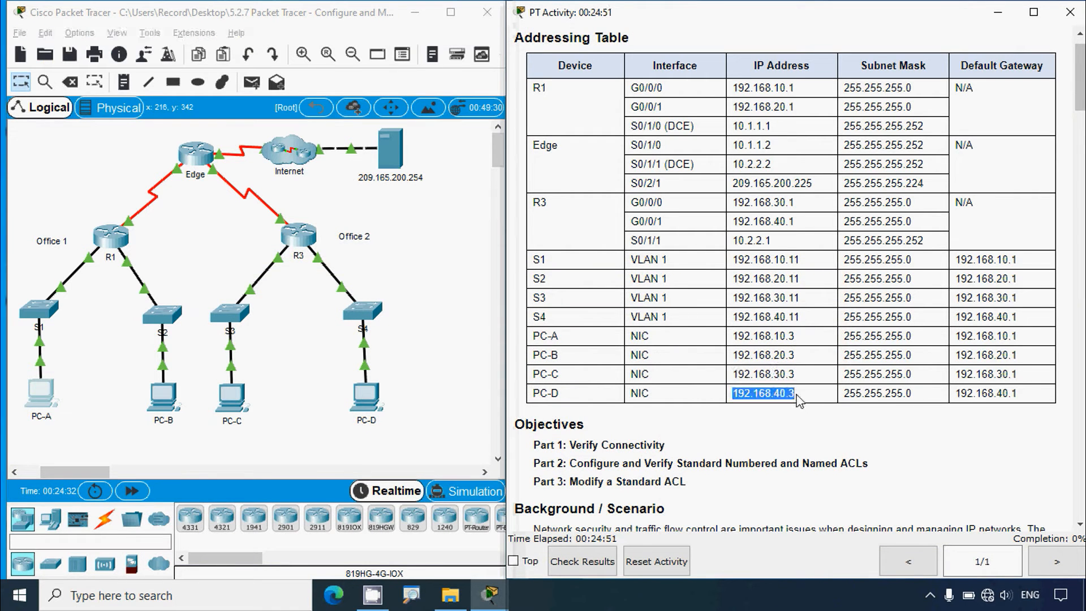
click(41, 395)
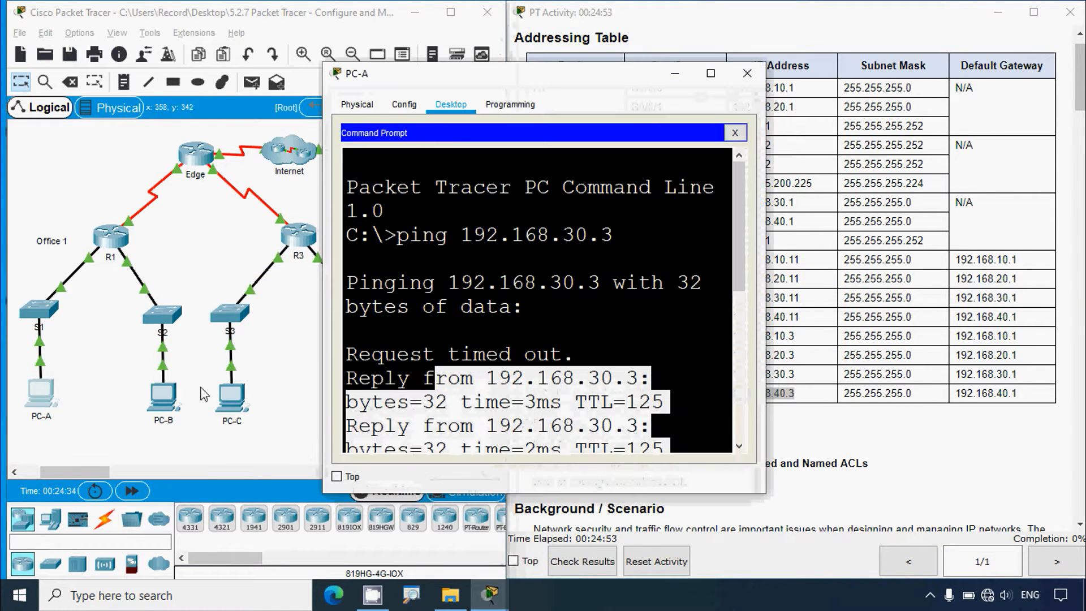
click(711, 73)
click(184, 470)
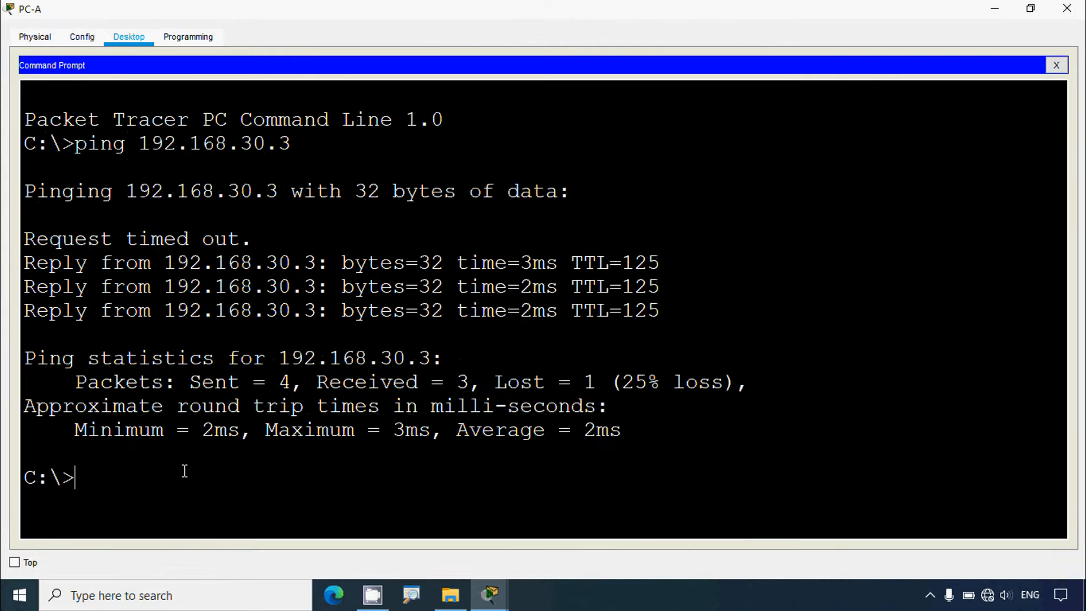
Ping PC-D at 192.168.40.3 from PC-A and close the PC-A window.
text(ping)
right_click(175, 474)
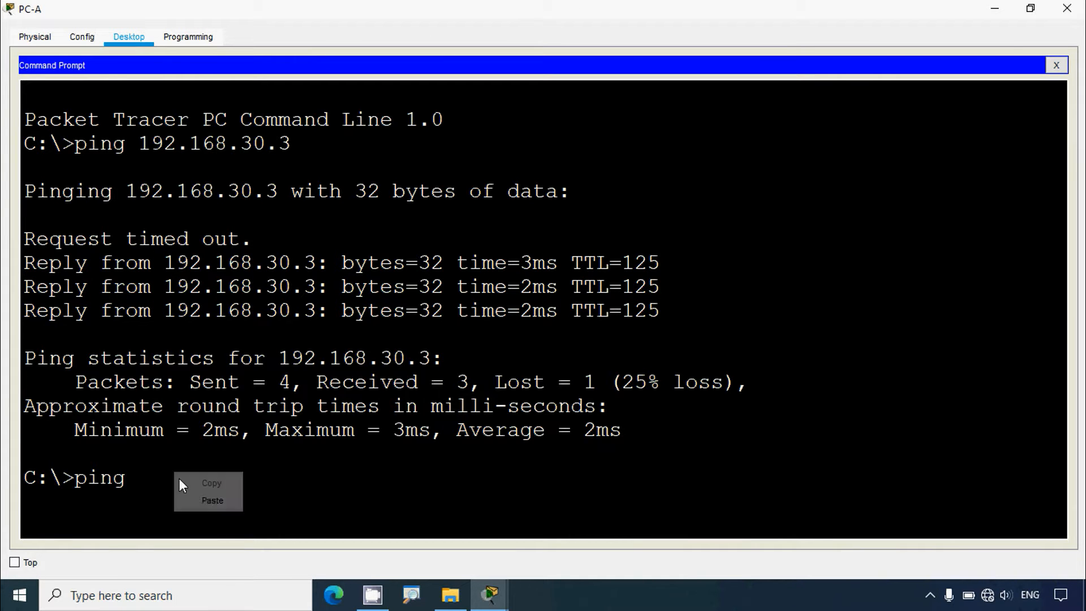
click(196, 499)
key(Return)
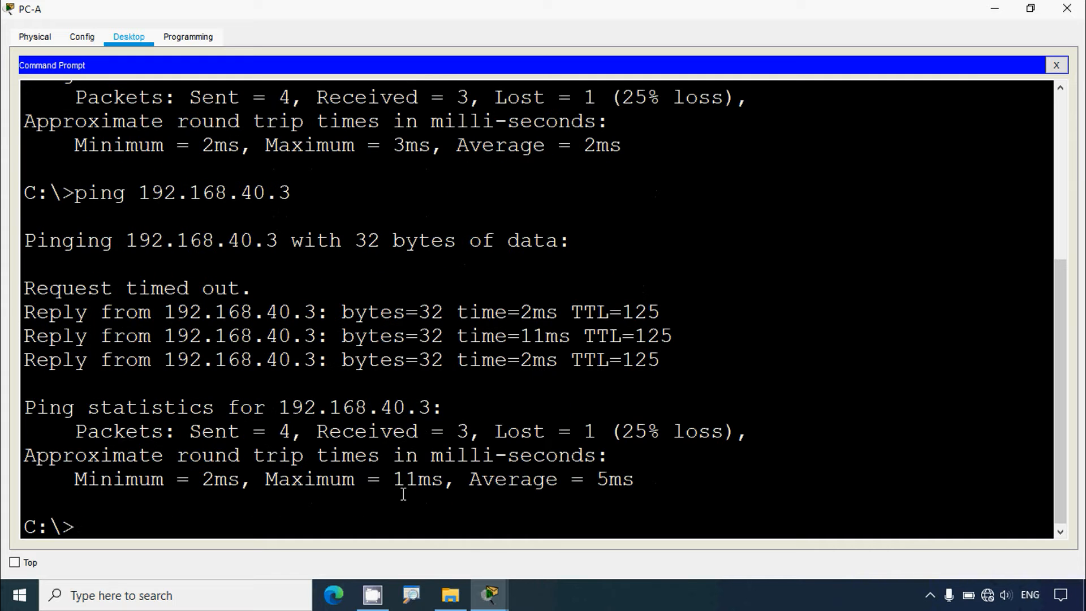
click(1066, 8)
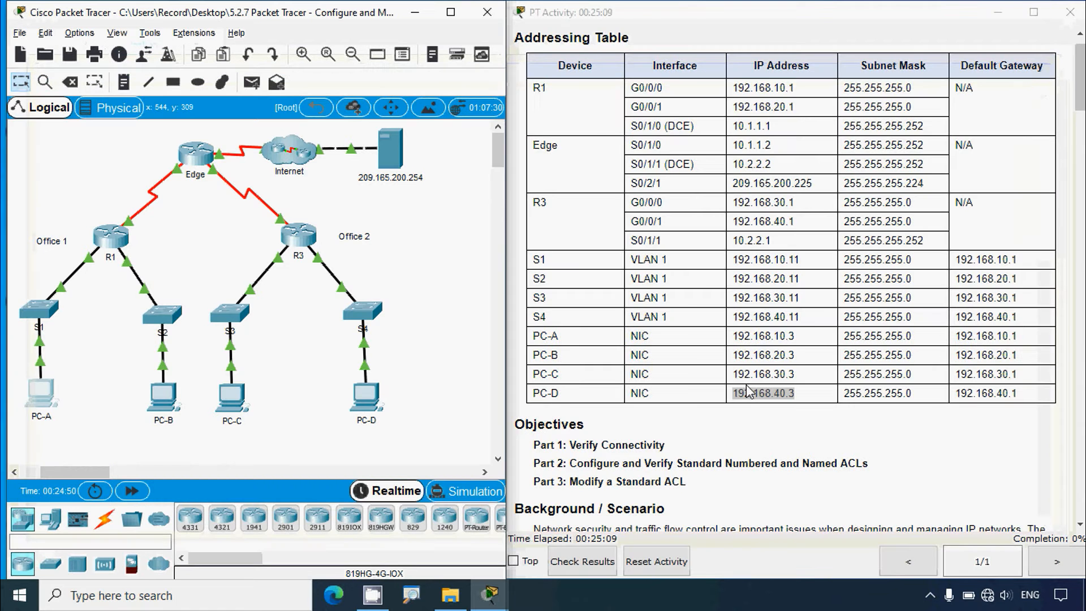
Check the next ping task, copy PC-C's IP address from the addressing table and open router R1's command line maximized.
click(747, 390)
scroll(747, 390, down, 10)
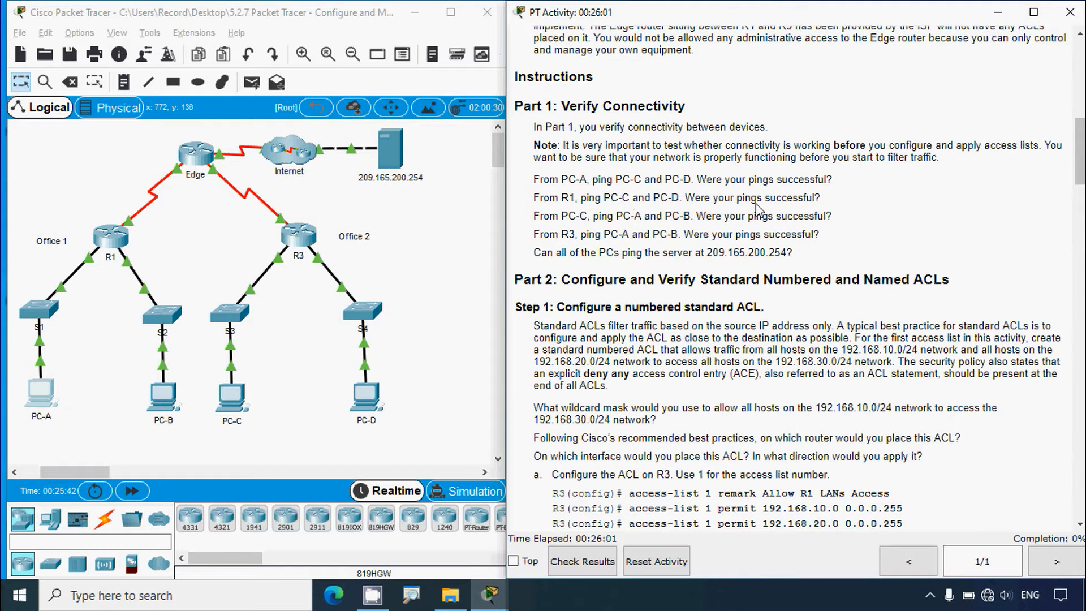
drag(1079, 167, 1080, 114)
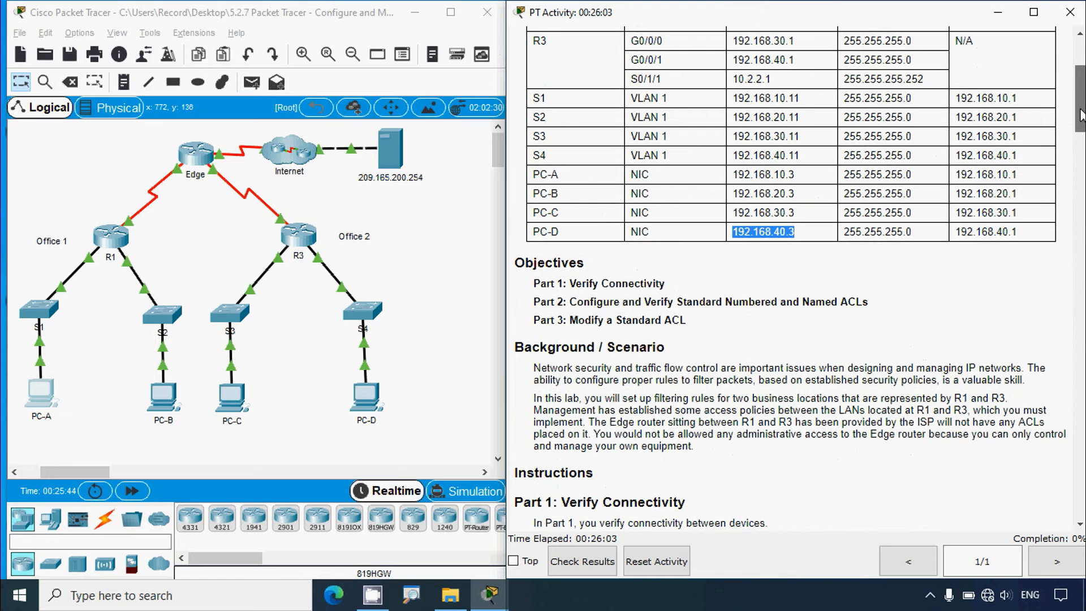
drag(732, 212, 792, 212)
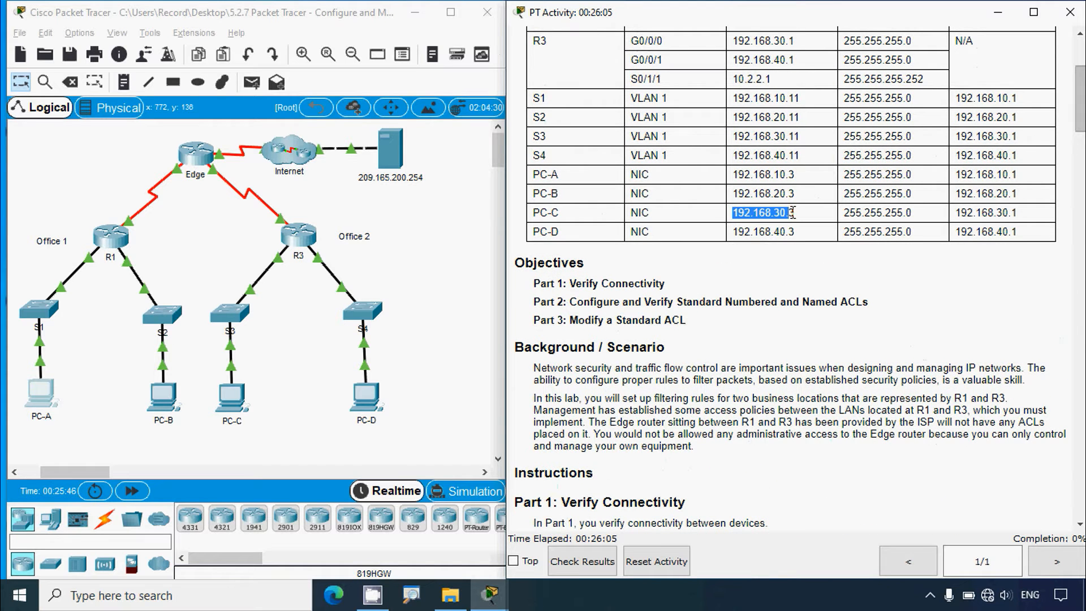
click(118, 242)
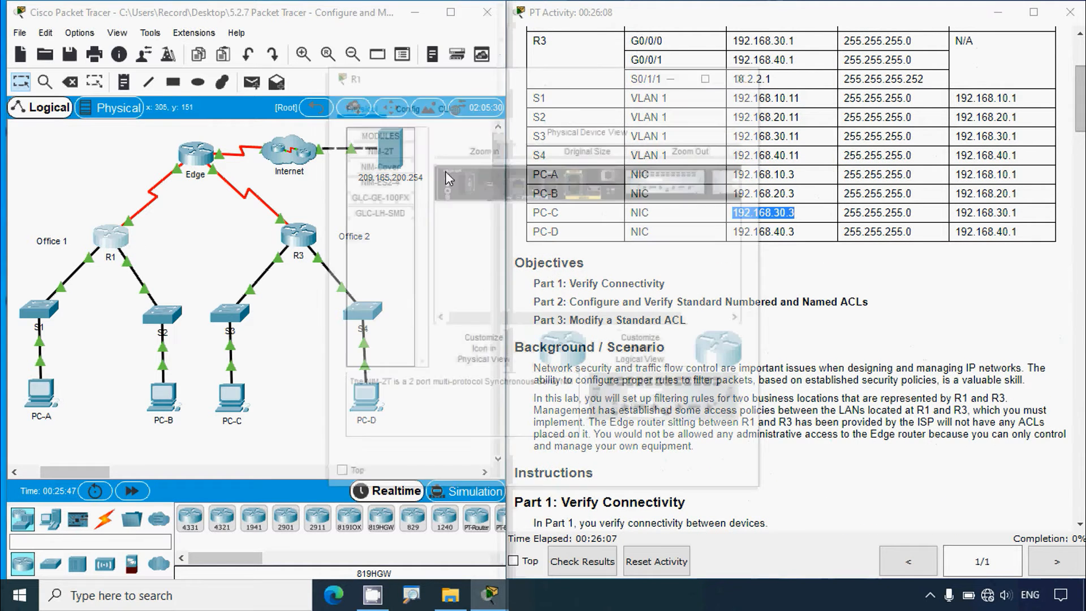
click(442, 104)
click(710, 73)
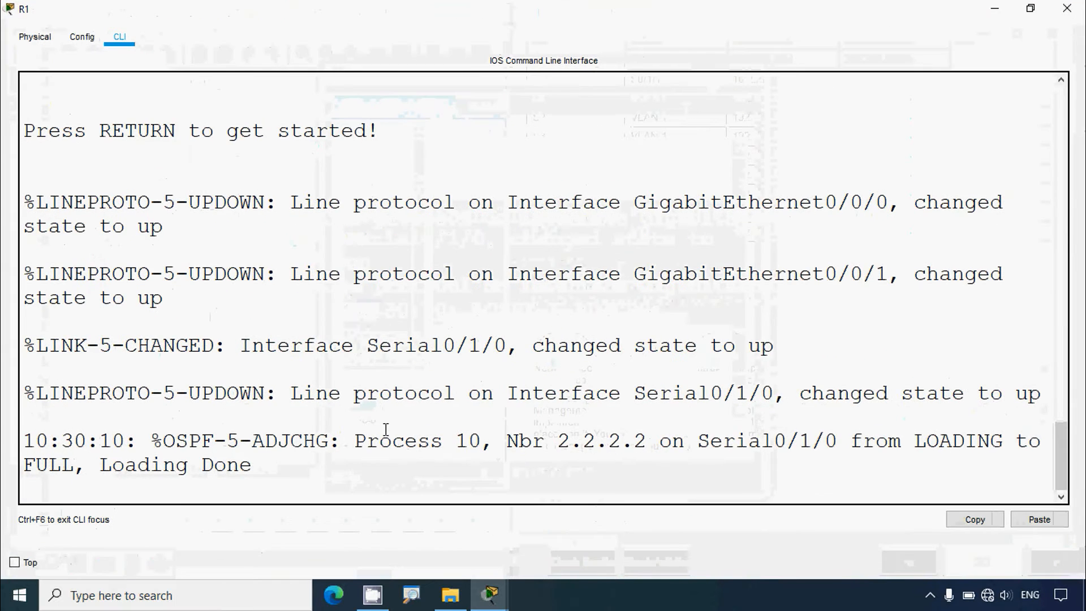
Enter privileged EXEC mode on R1, ping PC-C at 192.168.30.3 and minimize the R1 window.
key(Return)
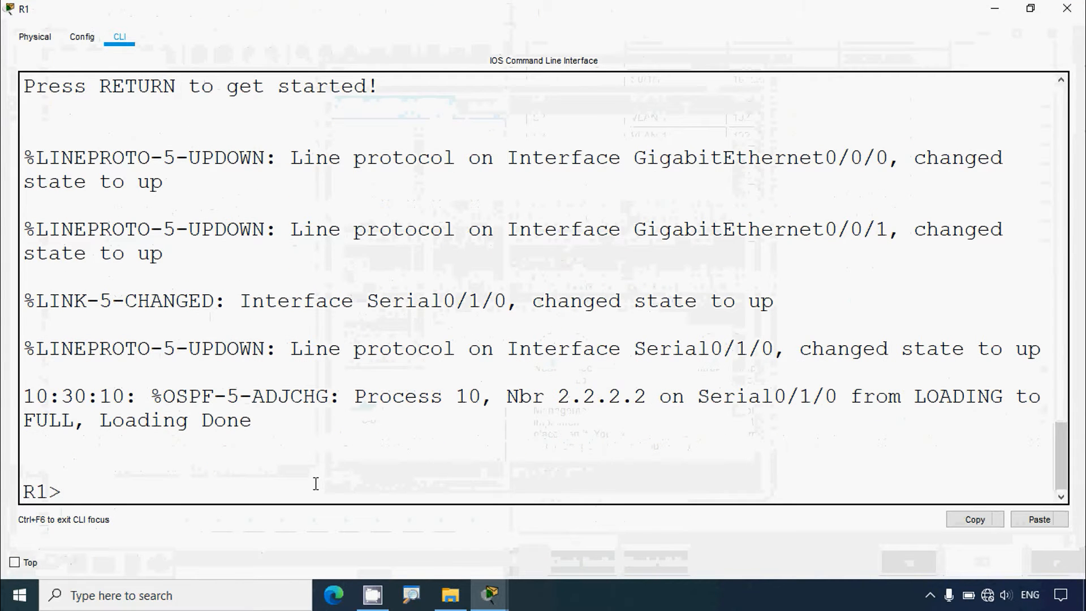
text(en)
key(Tab)
key(Return)
text(pin)
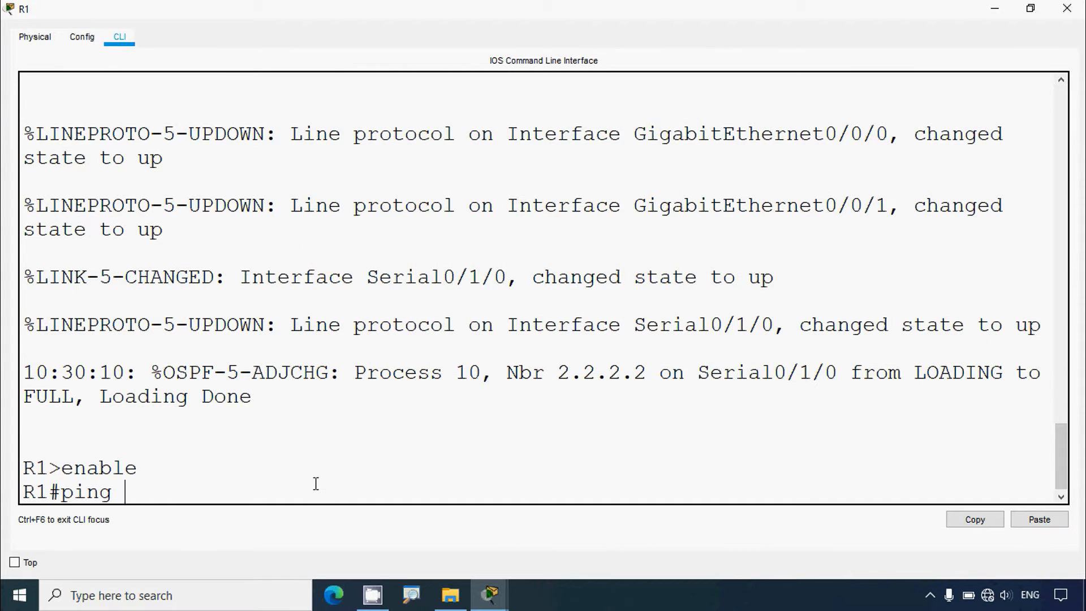
text(g)
click(1035, 519)
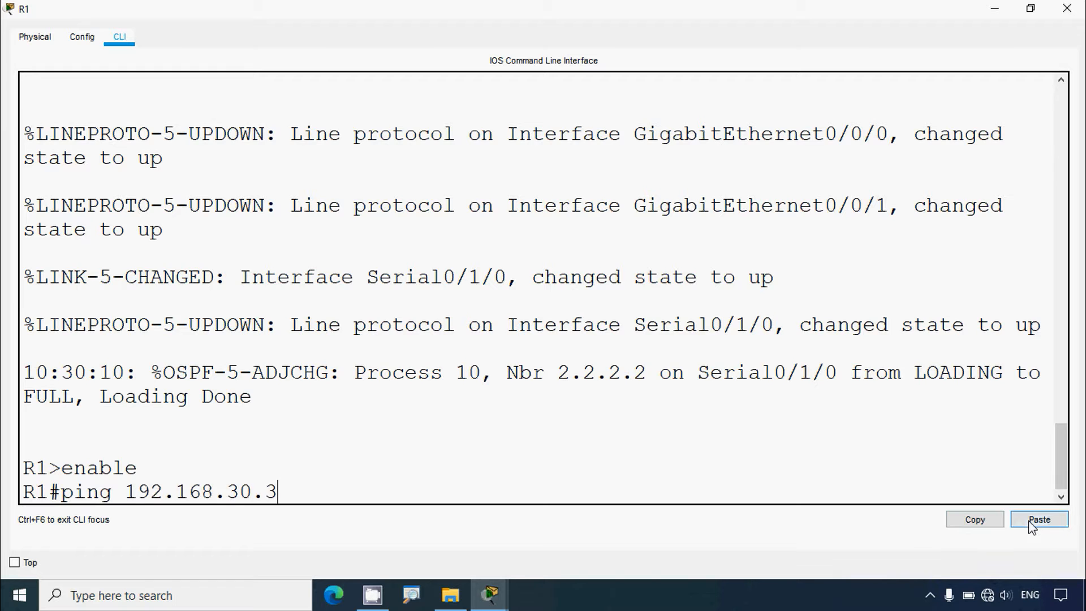
key(Return)
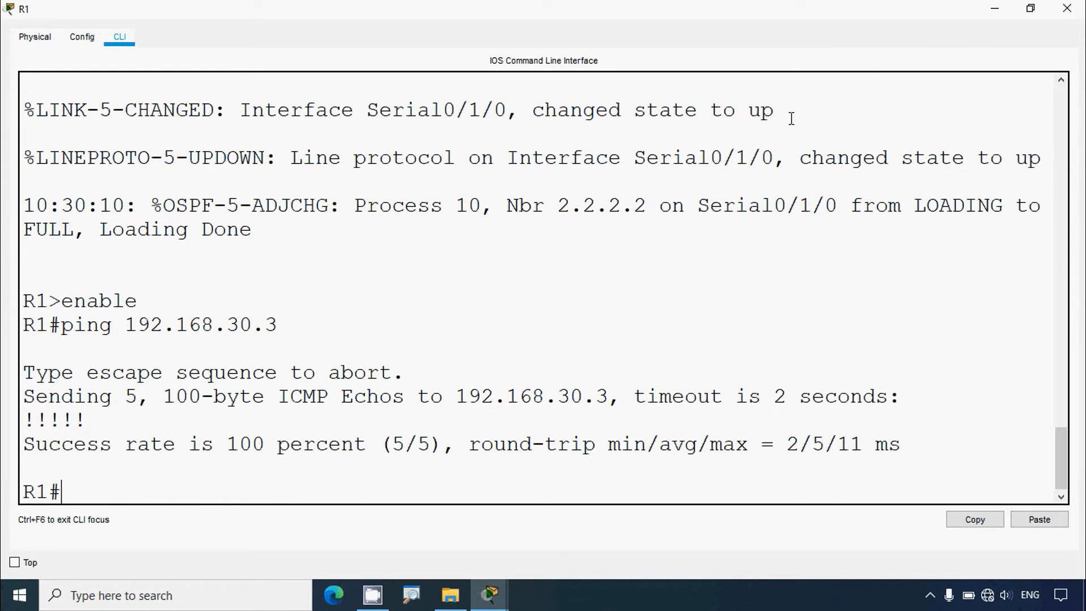
click(994, 8)
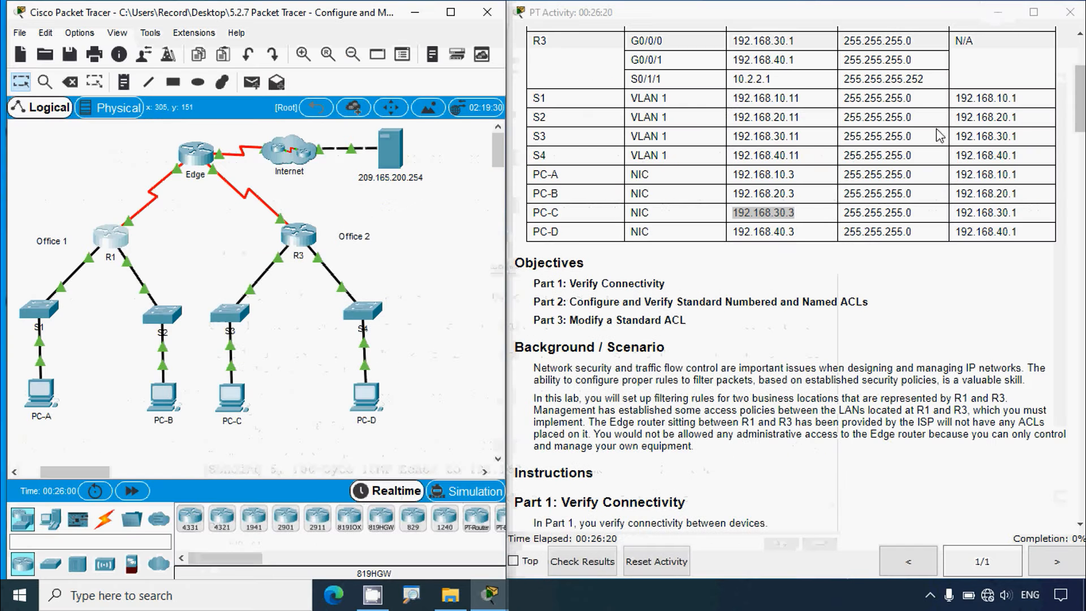
Copy PC-D's IP address from the addressing table and reopen R1's command line in a maximized window.
double_click(735, 232)
key(ctrl+c)
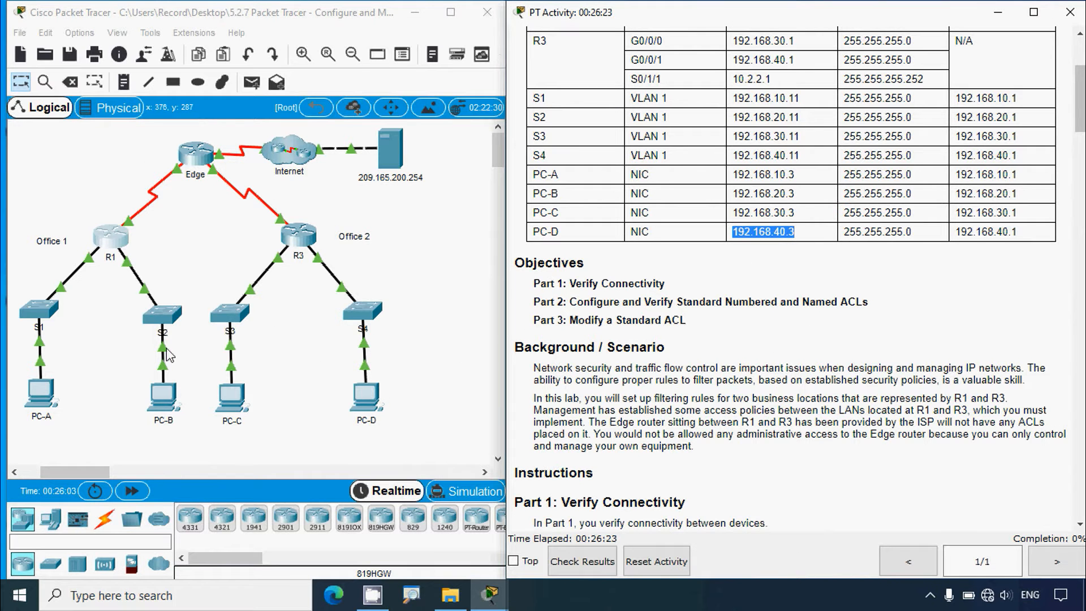
click(111, 238)
click(715, 73)
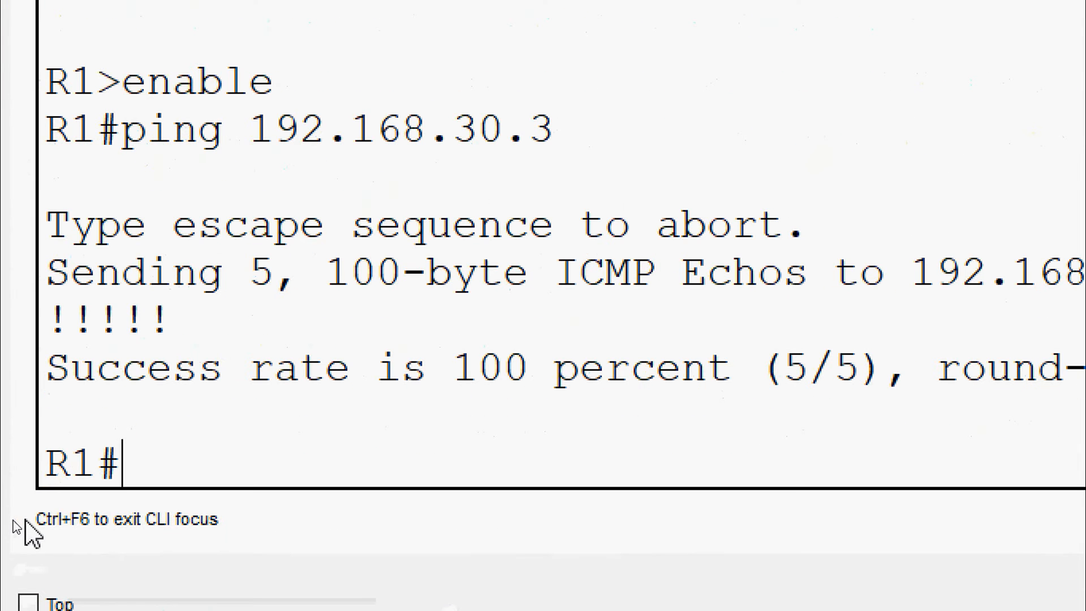
Ping PC-D at 192.168.40.3 from R1, close the R1 window and return to the Part 1 instructions.
text(ping)
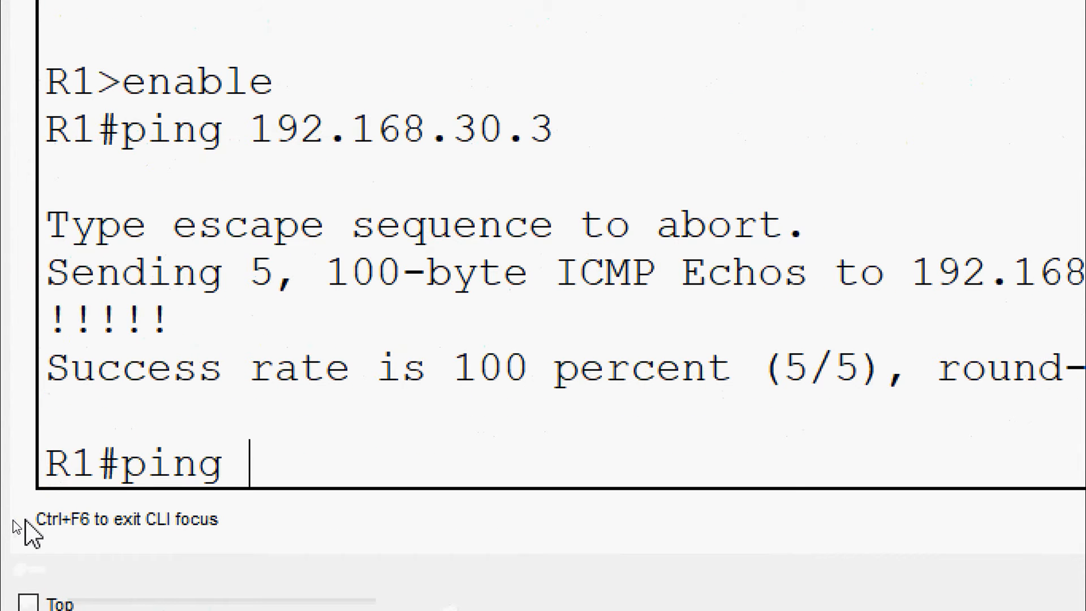
right_click(258, 463)
click(299, 512)
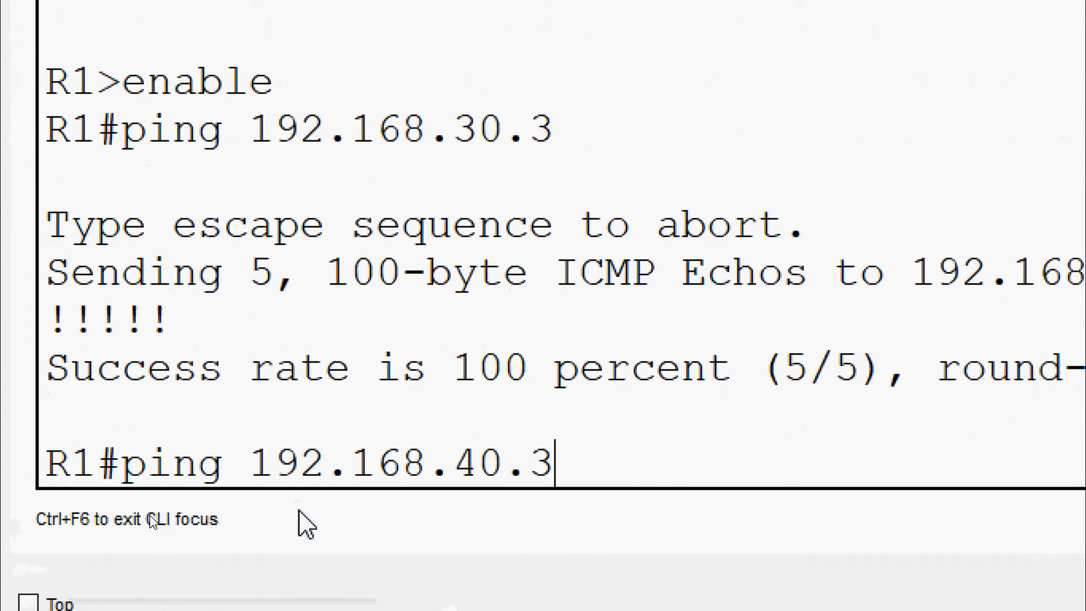
key(Return)
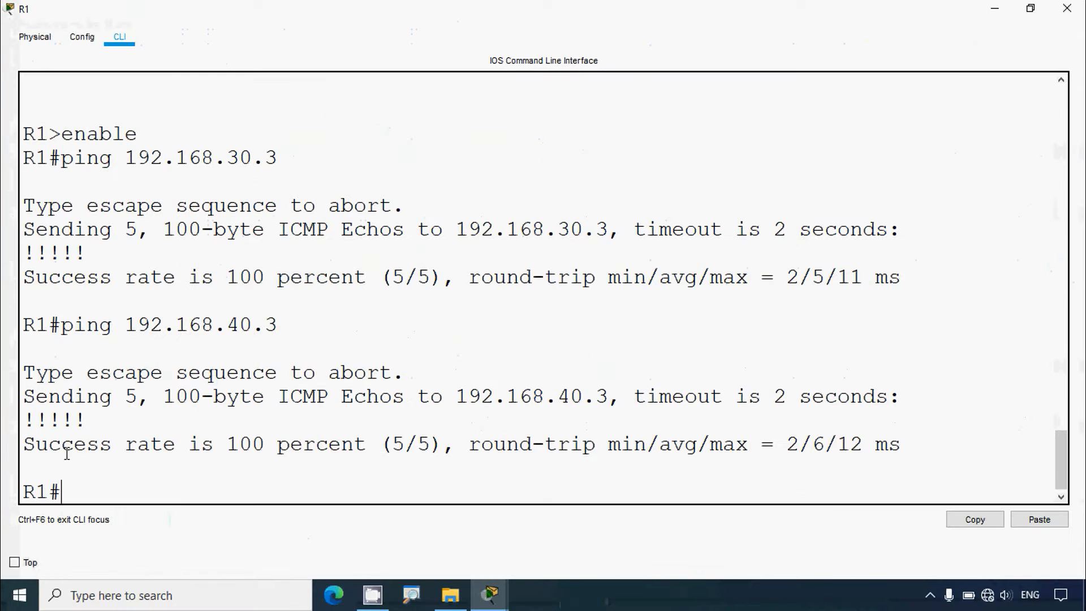
drag(27, 449, 376, 434)
click(1066, 8)
click(1045, 80)
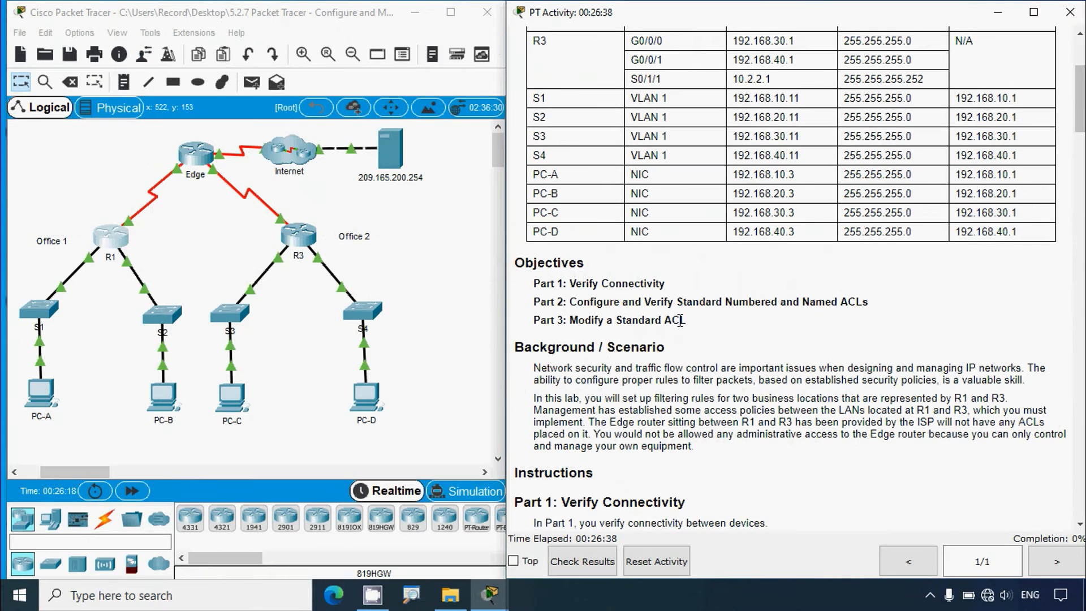
scroll(585, 254, down, 5)
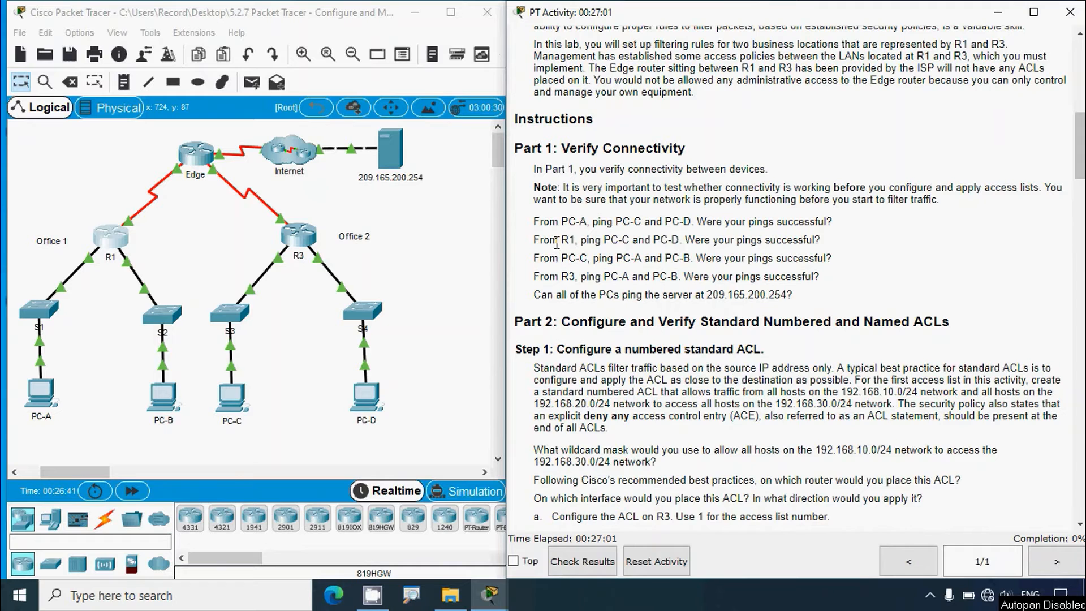
Check the next ping task, copy PC-A's IP address from the addressing table and open PC-C's command prompt in a maximized window.
drag(556, 243, 768, 241)
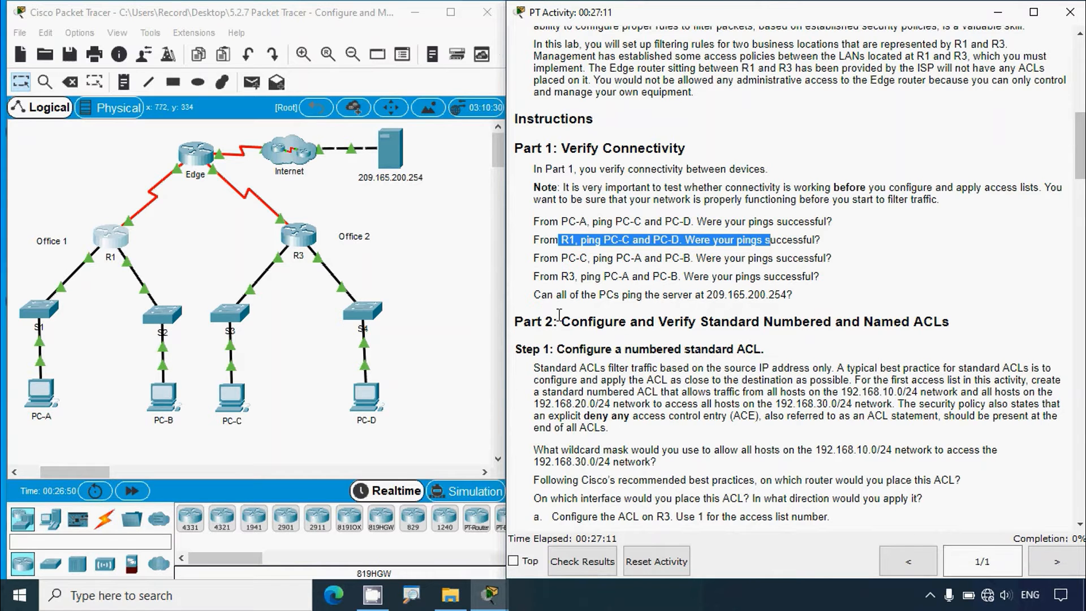
click(622, 321)
scroll(621, 306, up, 6)
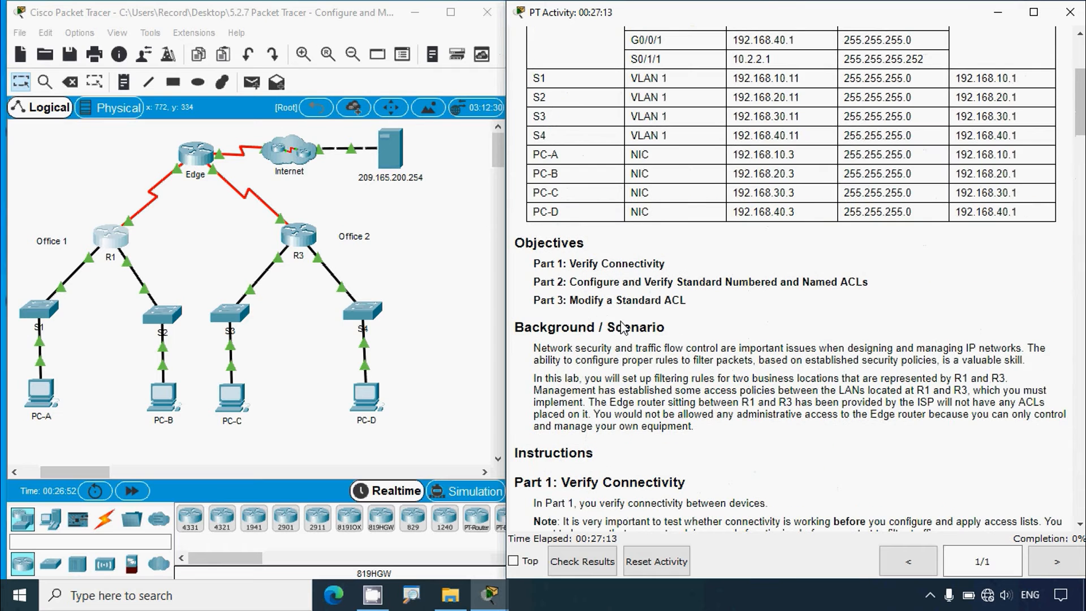
drag(733, 156, 803, 166)
key(ctrl+c)
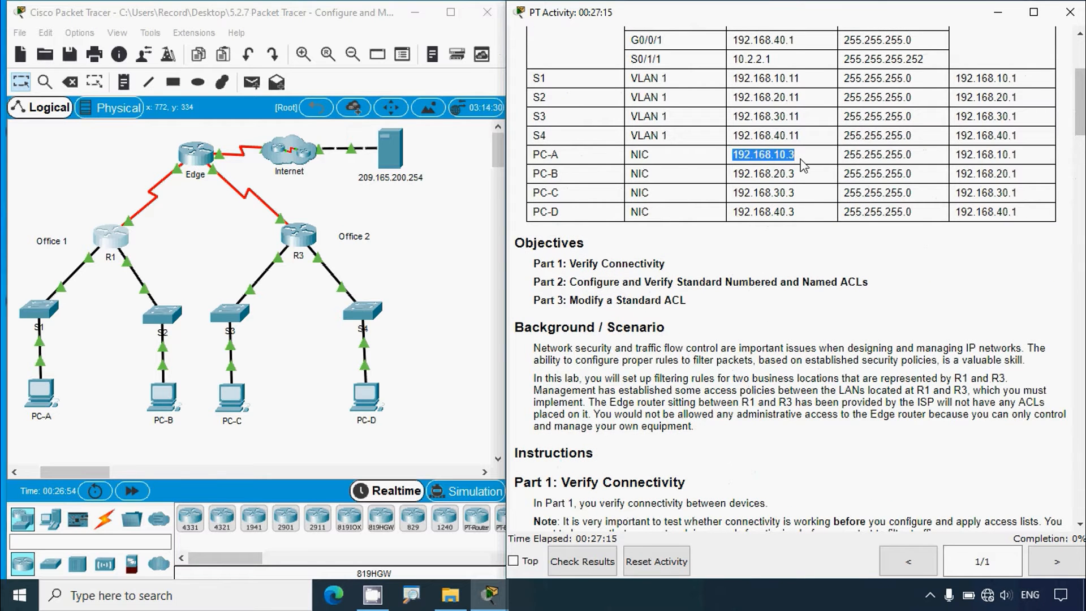
click(233, 397)
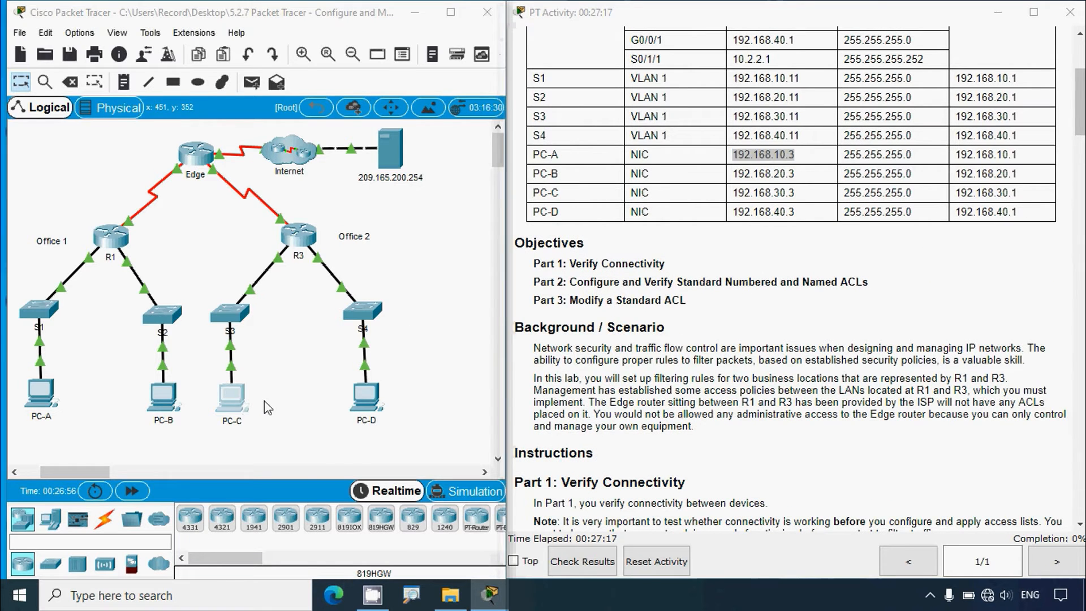
click(458, 108)
click(679, 169)
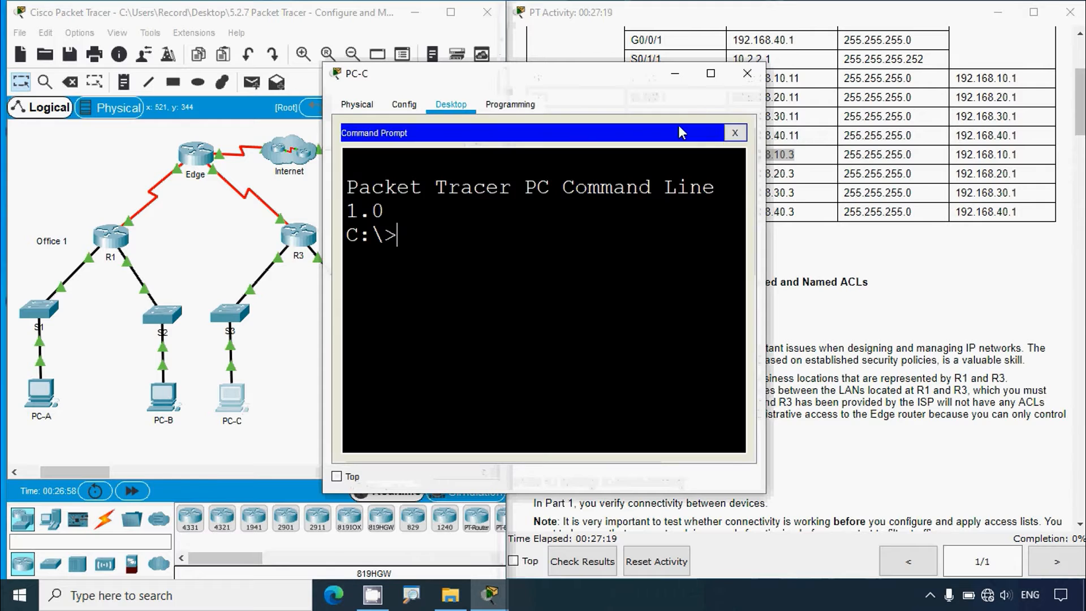
click(711, 73)
Ping PC-A at 192.168.10.3 from PC-C and minimize the PC-C window.
text(p)
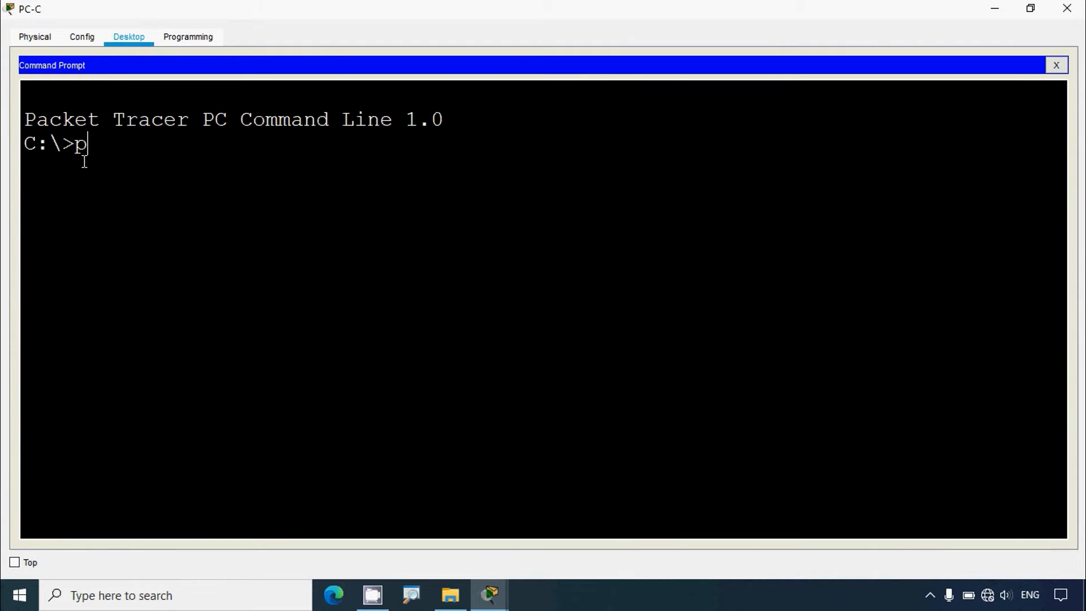
text(ing)
right_click(131, 143)
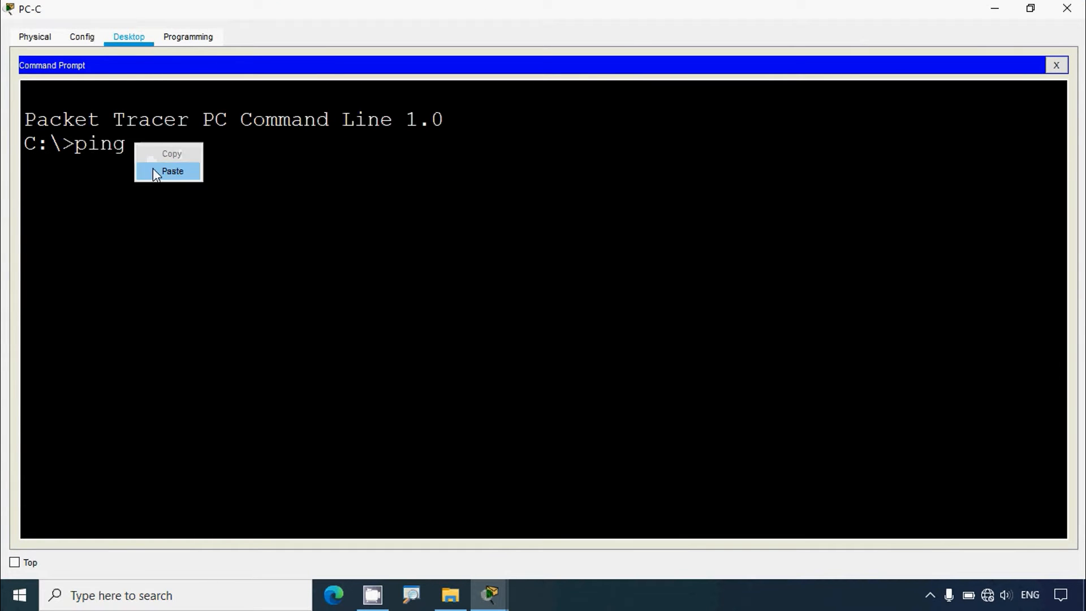
click(154, 169)
key(Return)
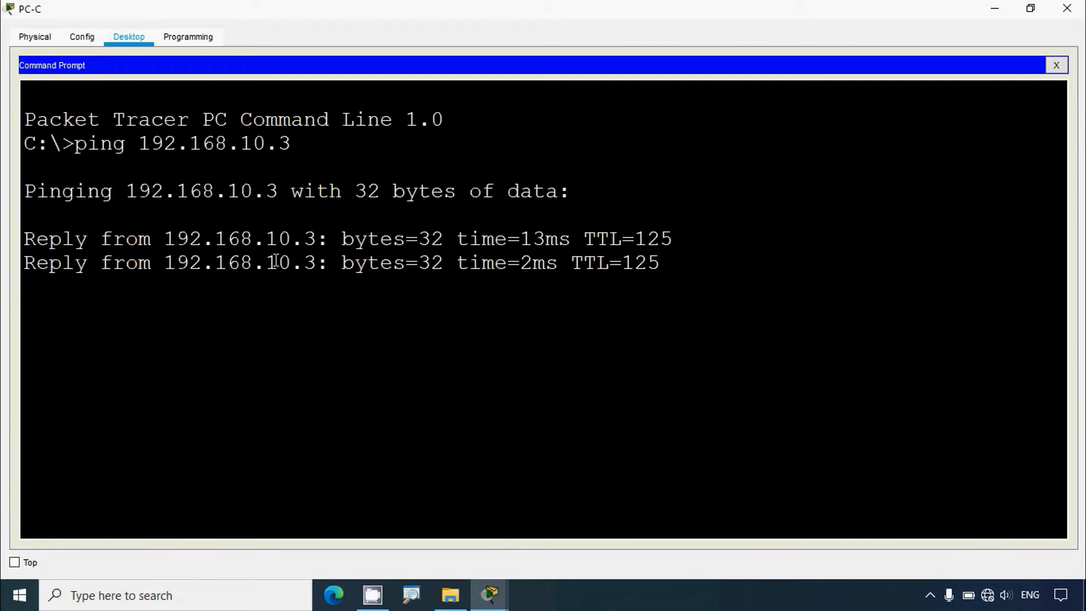
click(994, 8)
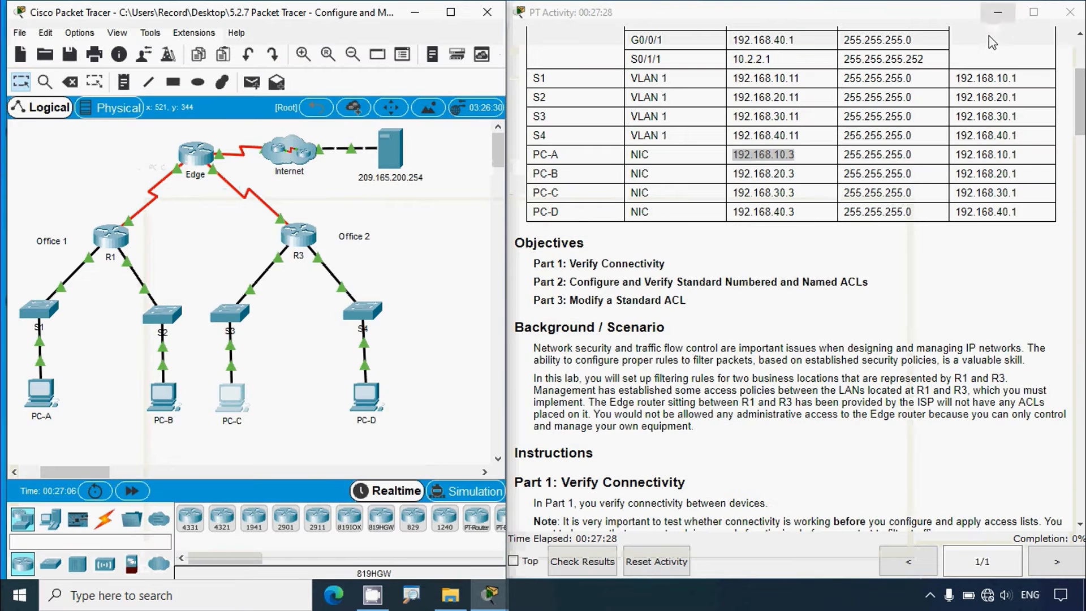
Copy PC-B's IP address from the addressing table and reopen PC-C's command prompt in a maximized window.
drag(731, 174, 797, 176)
key(ctrl+c)
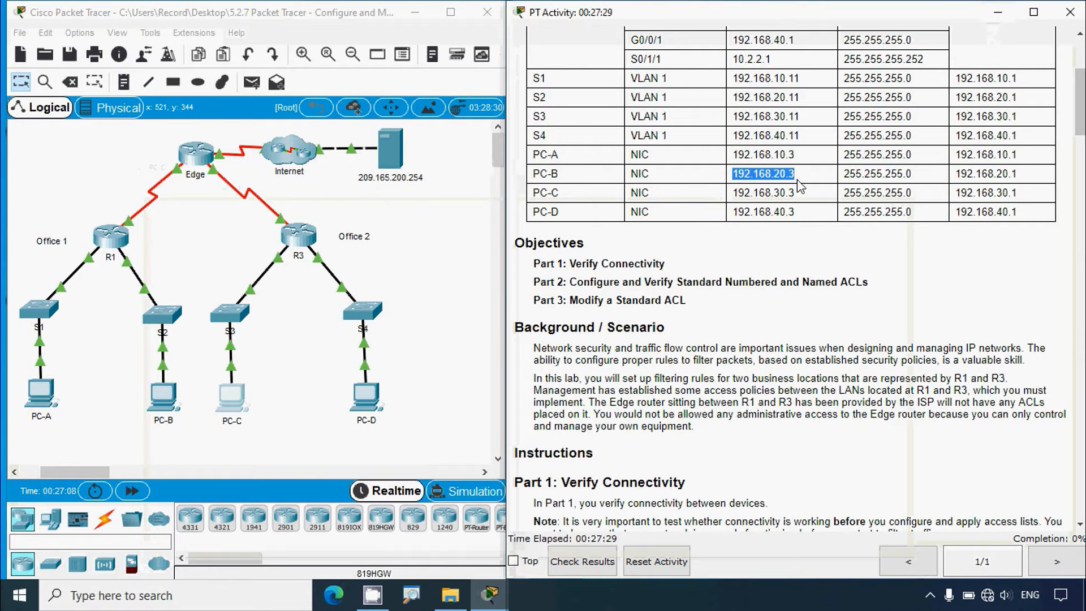
click(236, 398)
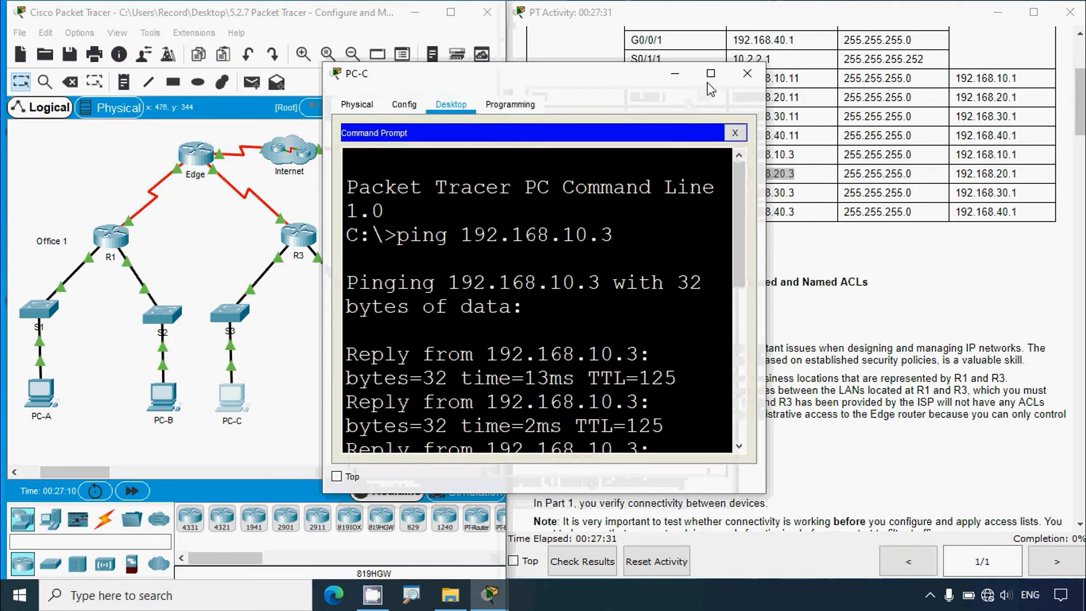
click(710, 76)
Ping PC-B at 192.168.20.3 from PC-C, check the replies and close the PC-C window.
text(pi)
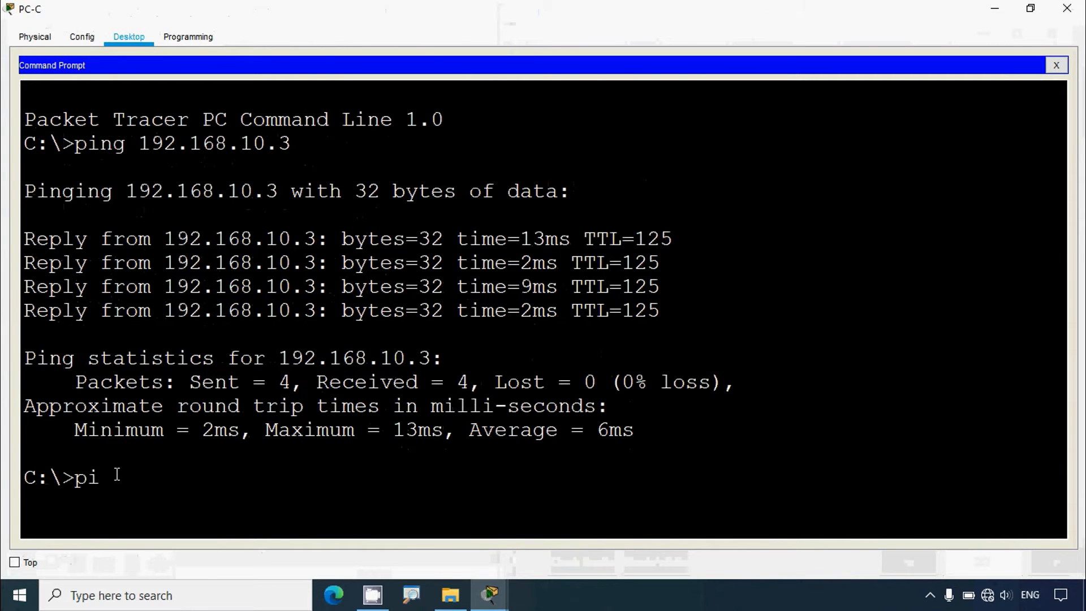
text(ng)
right_click(148, 482)
click(167, 509)
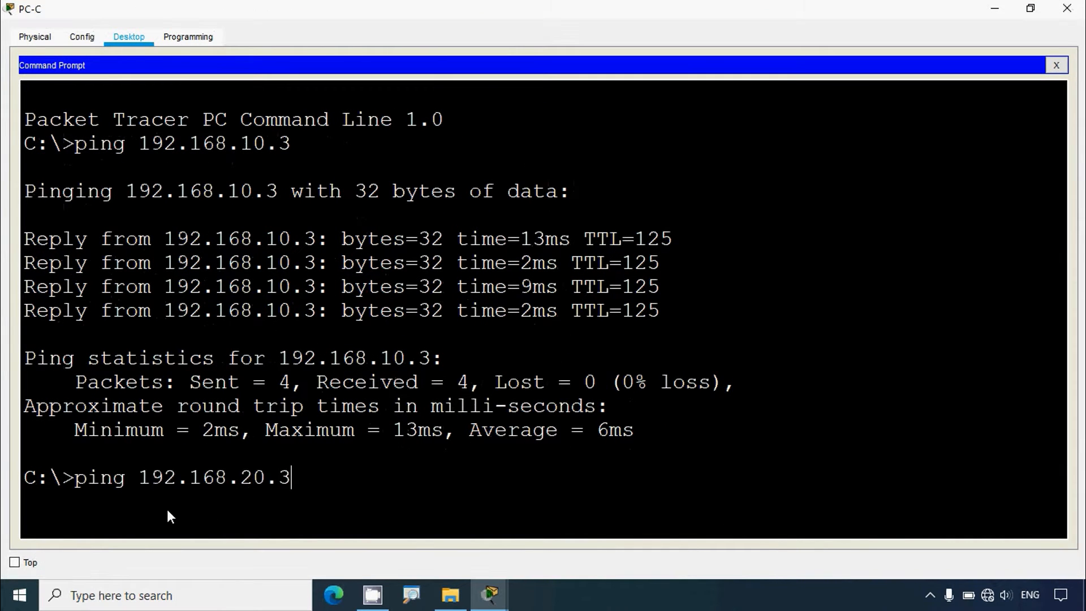
key(Return)
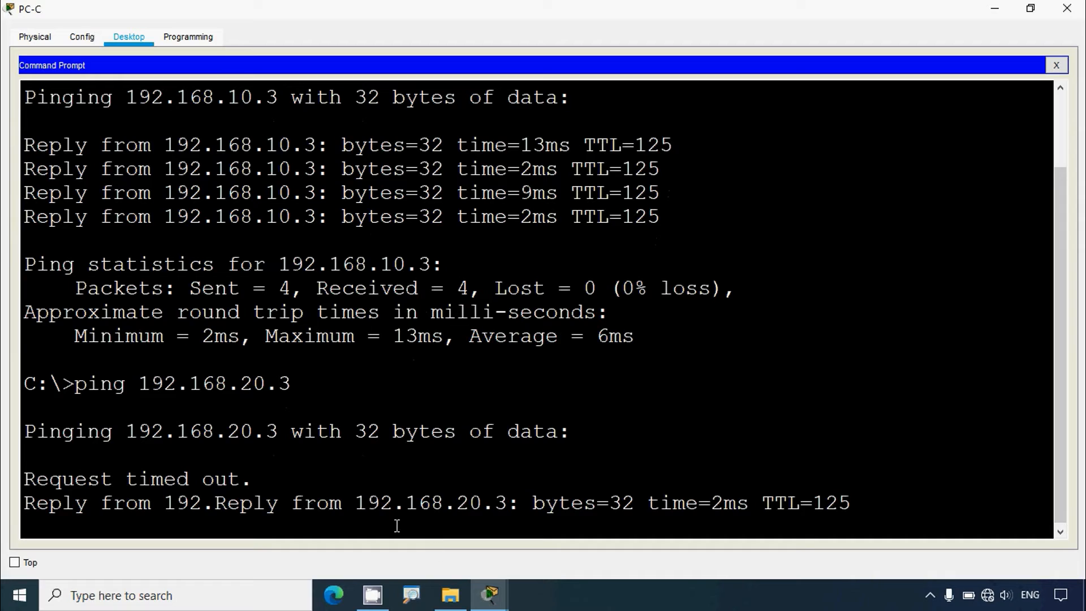
drag(163, 337, 237, 378)
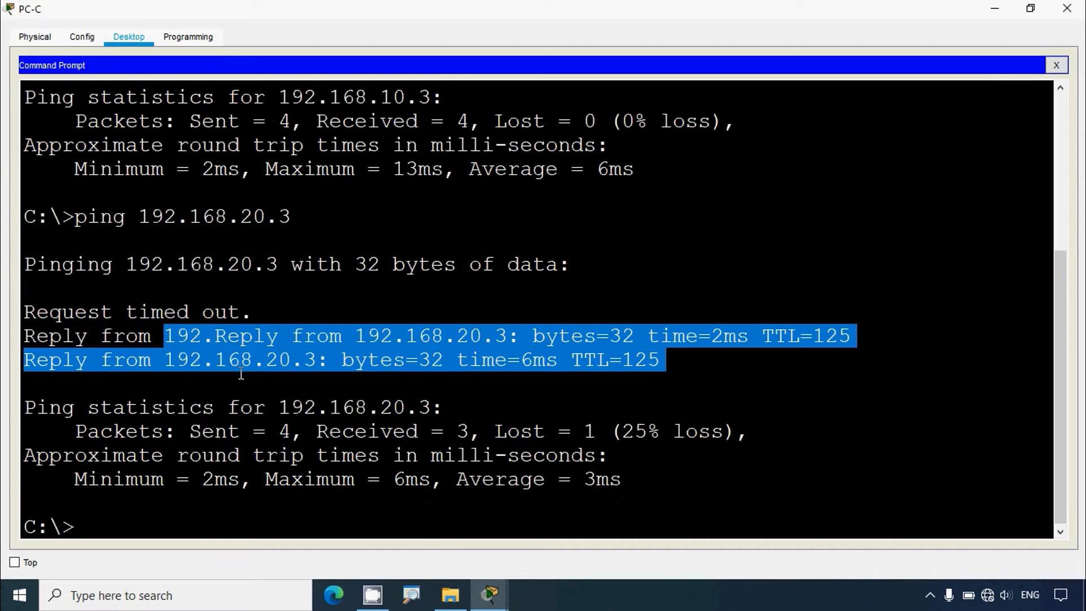
click(94, 525)
click(1066, 8)
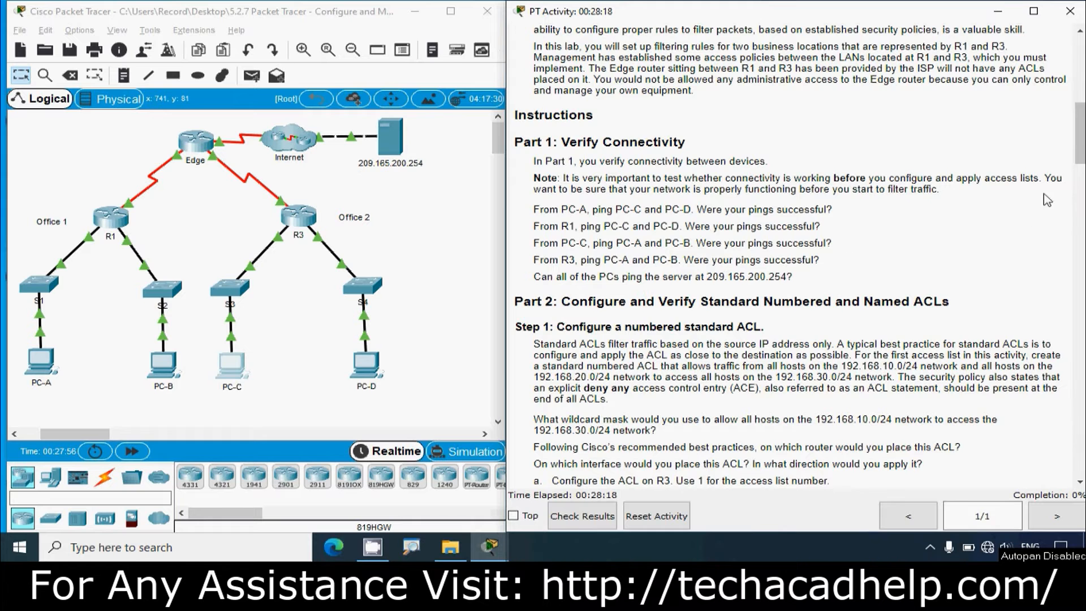
Copy PC-A's IP address from the addressing table and open router R3's command line in a maximized window.
drag(1081, 169, 1082, 127)
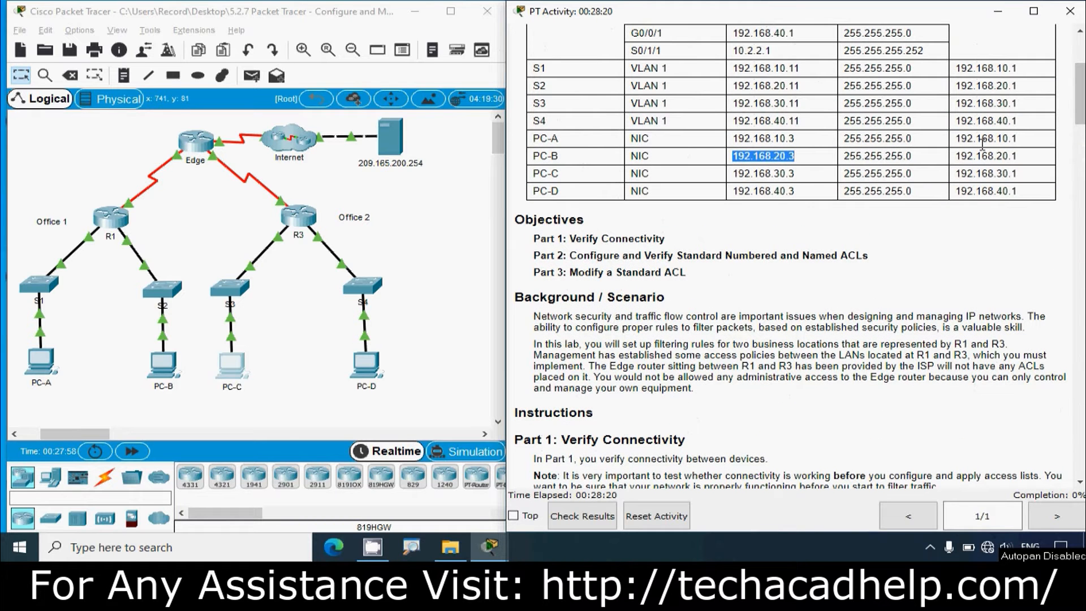
drag(733, 138, 795, 135)
key(ctrl+c)
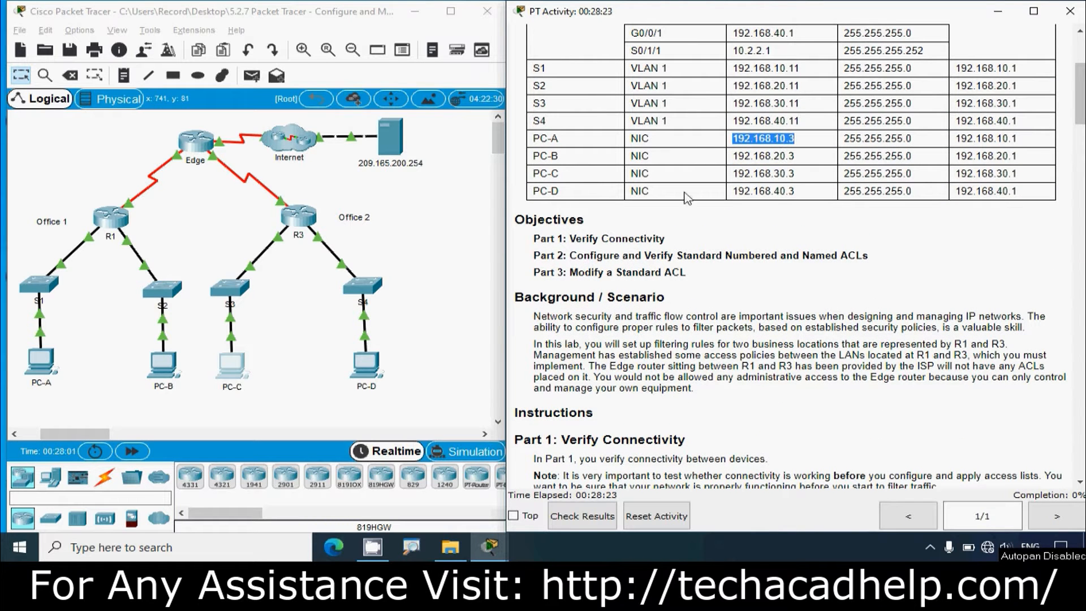
click(302, 222)
click(441, 94)
click(710, 67)
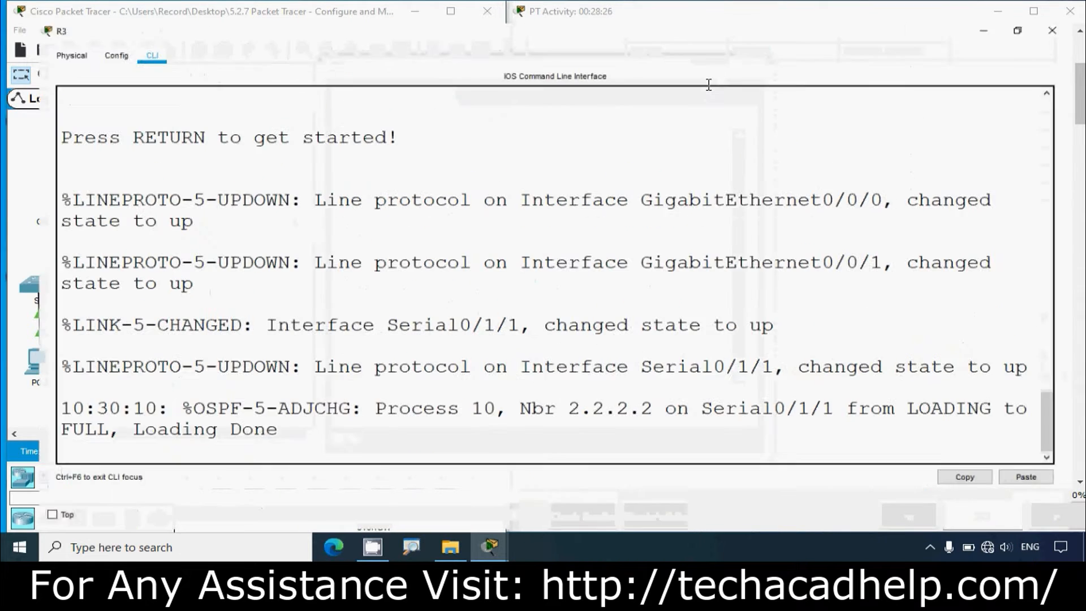
Enter privileged EXEC mode on R3, ping PC-A at 192.168.10.3 and minimize the R3 window.
key(Return)
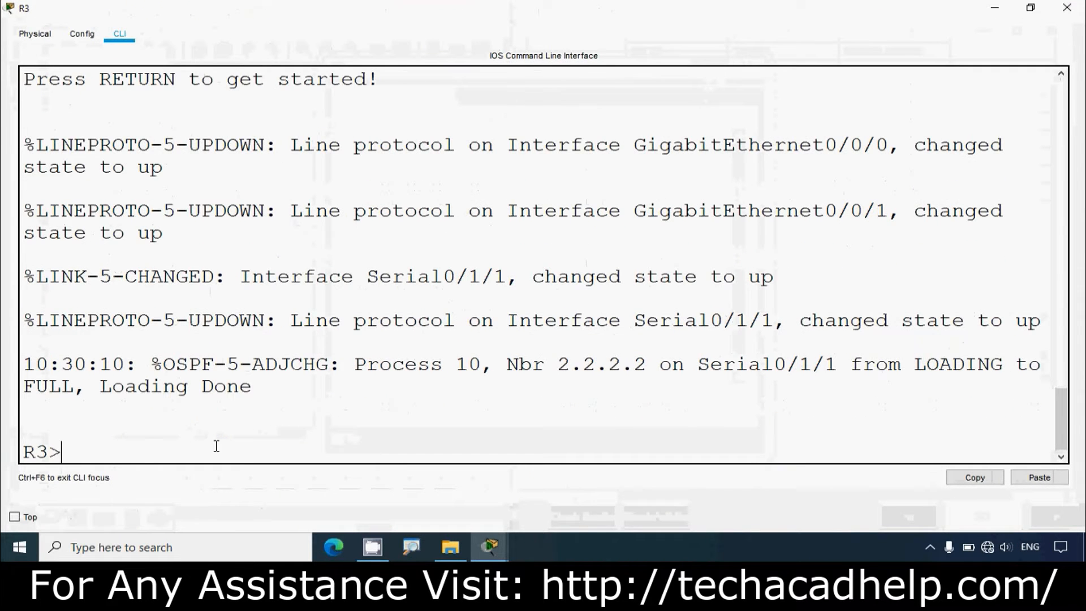
text(en)
key(Return)
text(p)
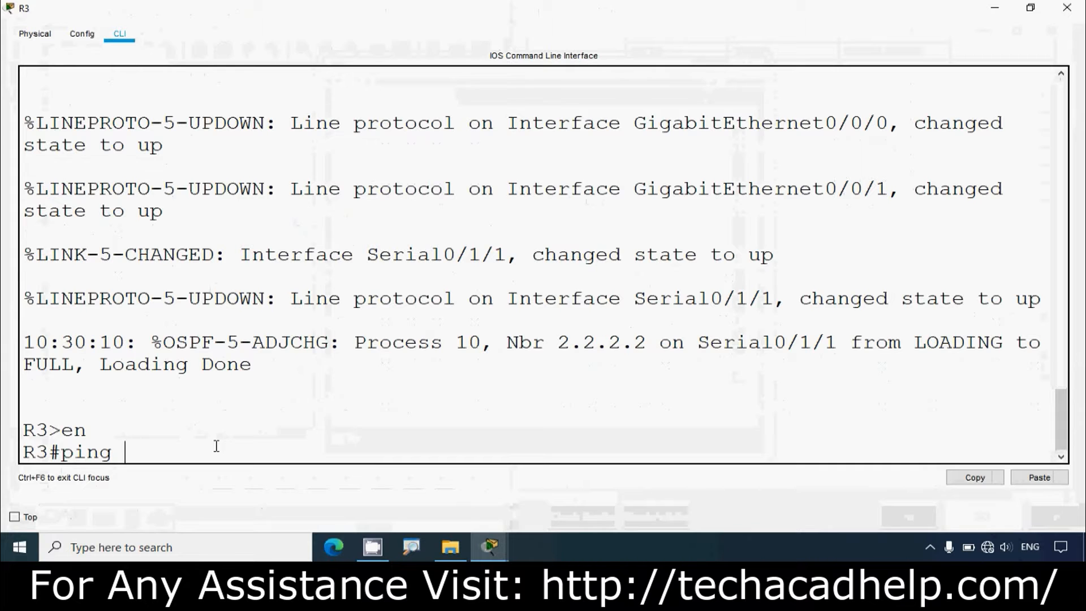
text(ing)
right_click(152, 455)
click(170, 477)
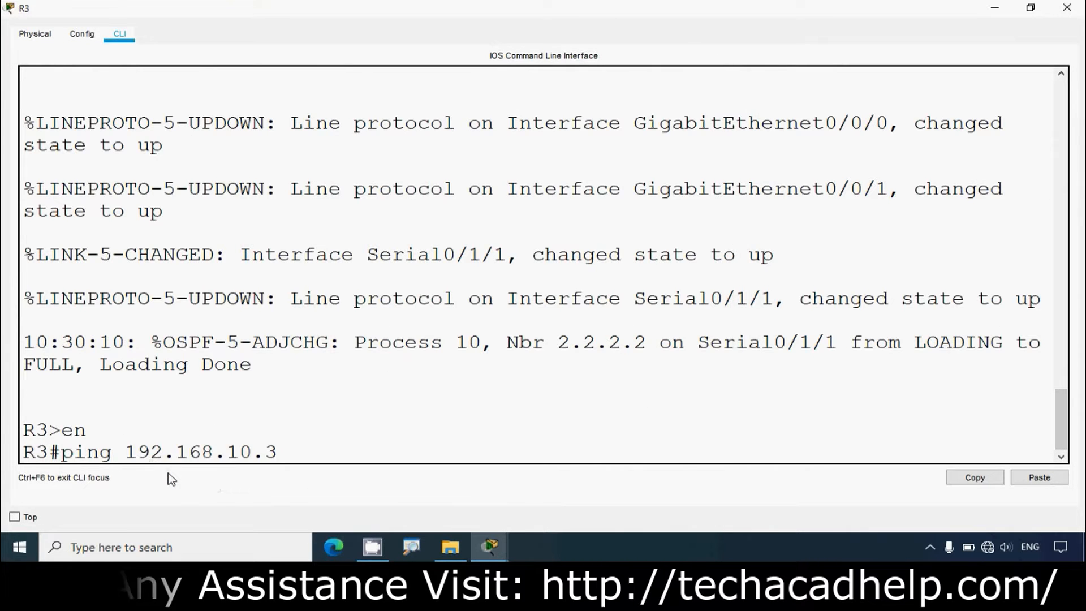
key(Return)
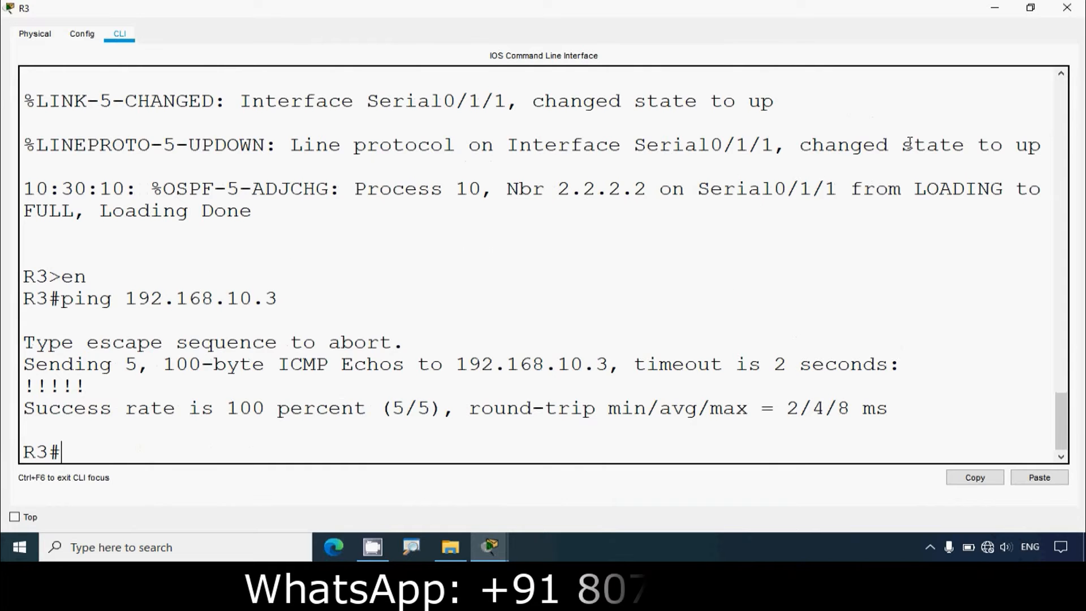
click(997, 8)
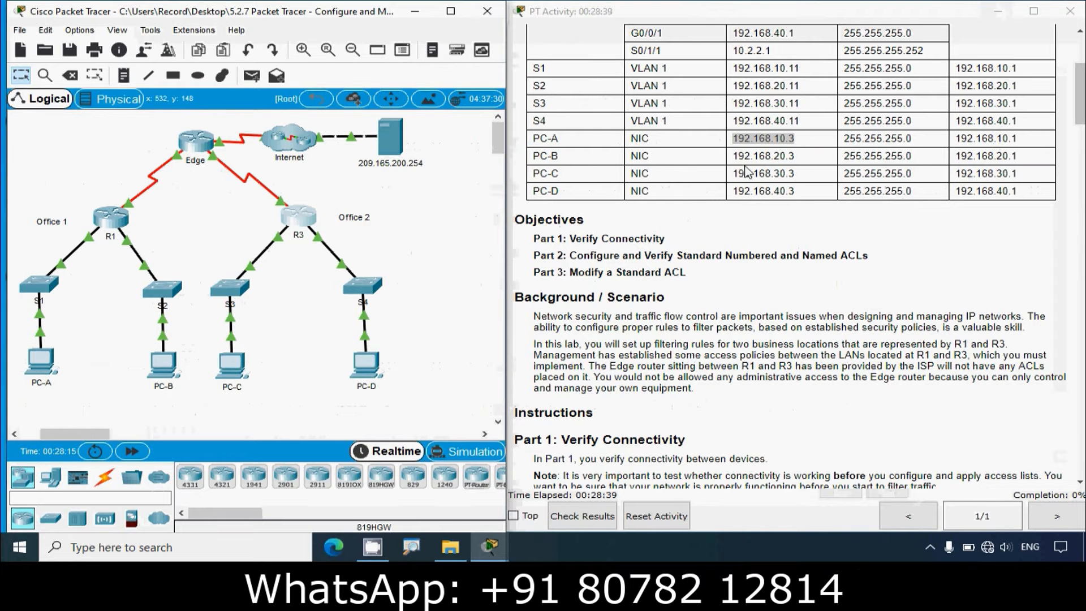
Copy PC-B's IP address from the addressing table for the second ping from R3.
drag(735, 156, 799, 166)
key(ctrl+c)
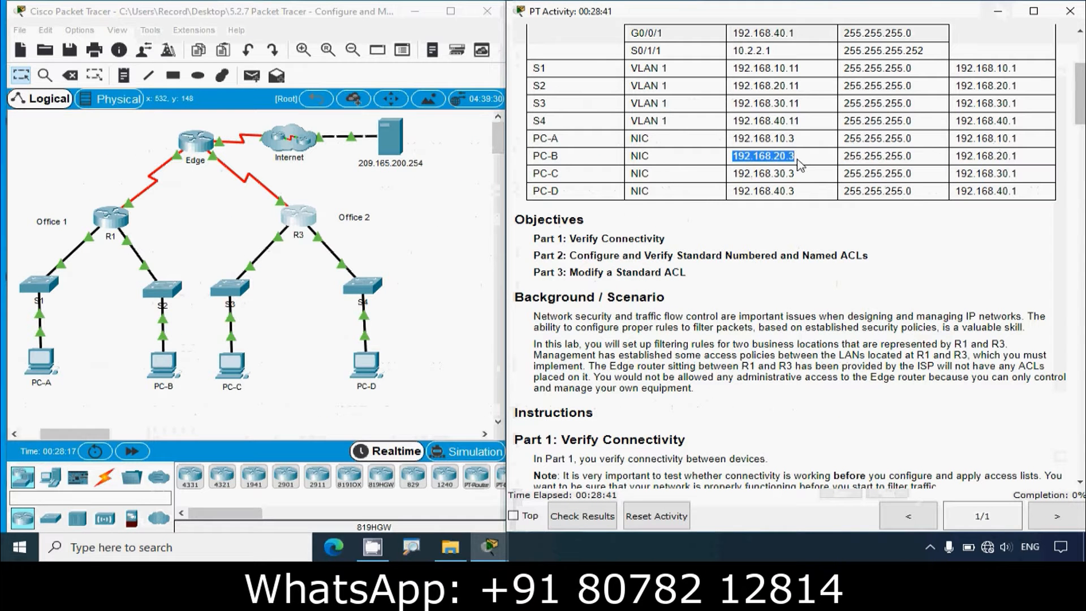
click(366, 362)
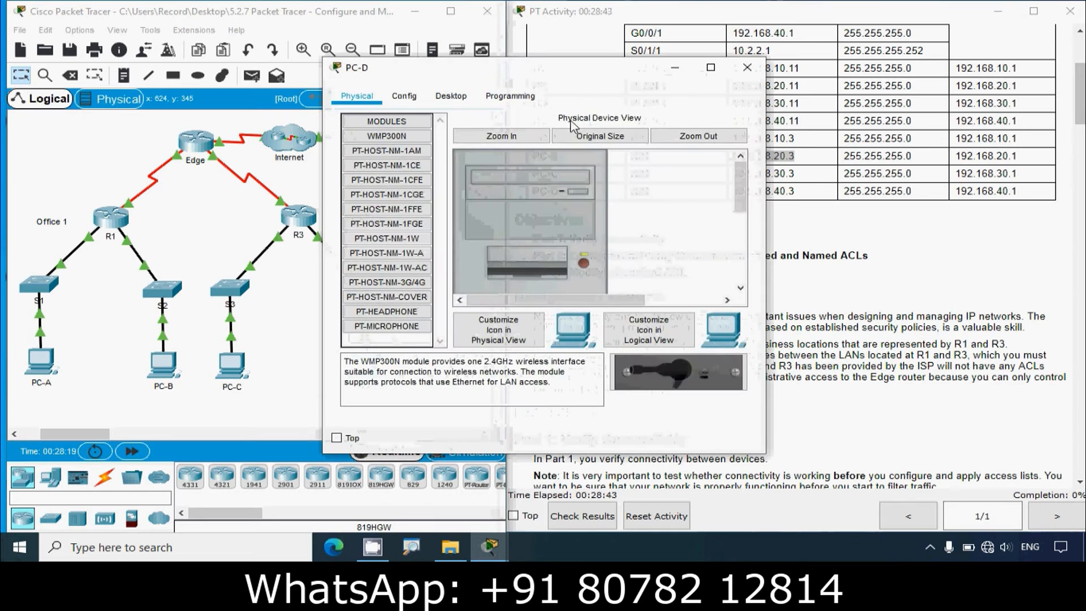
click(450, 96)
click(747, 67)
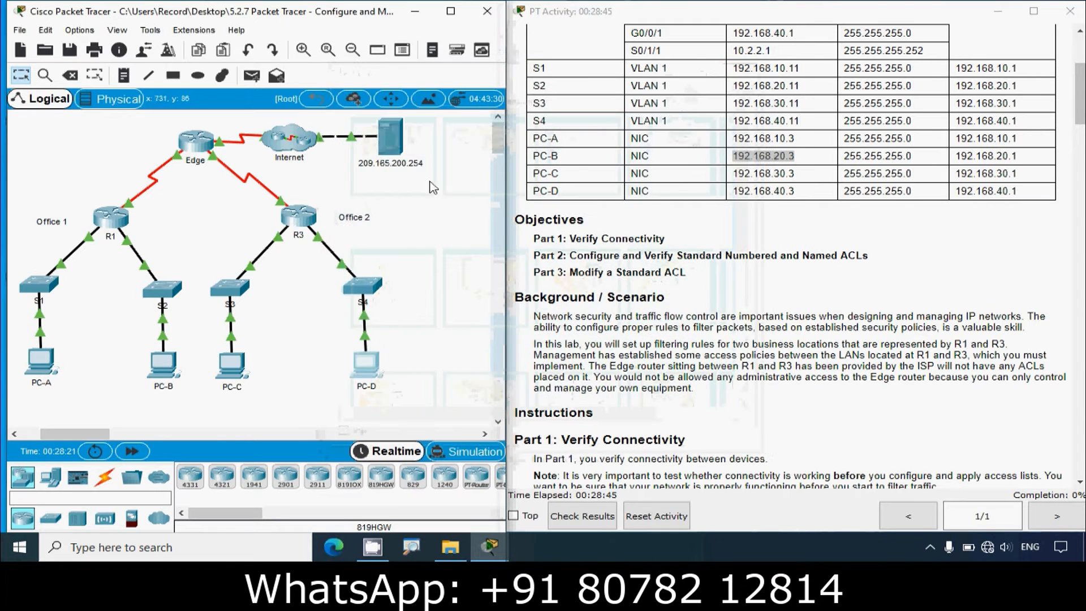
Reopen R3's command line maximized, ping PC-B at 192.168.20.3, check the success rate and close the R3 window.
click(298, 216)
click(710, 67)
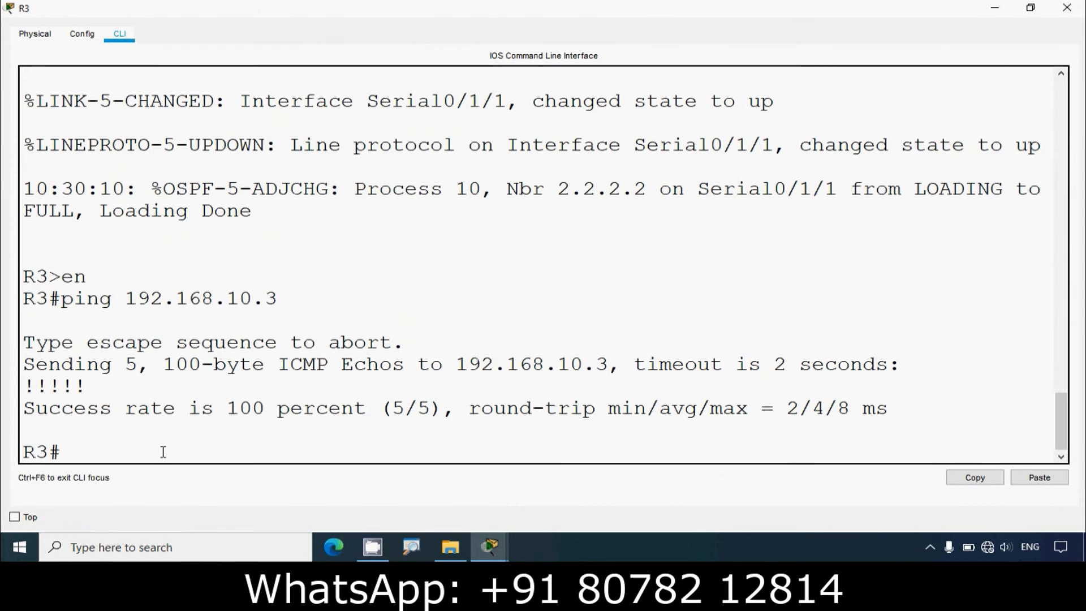
text(ping)
right_click(136, 449)
click(181, 479)
key(Return)
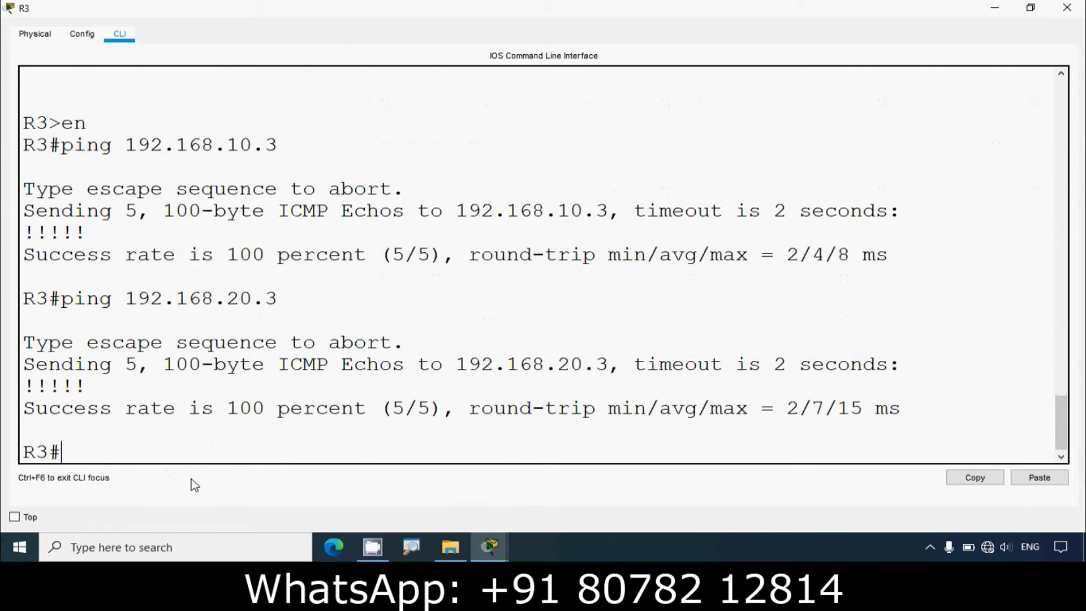
drag(112, 418, 335, 411)
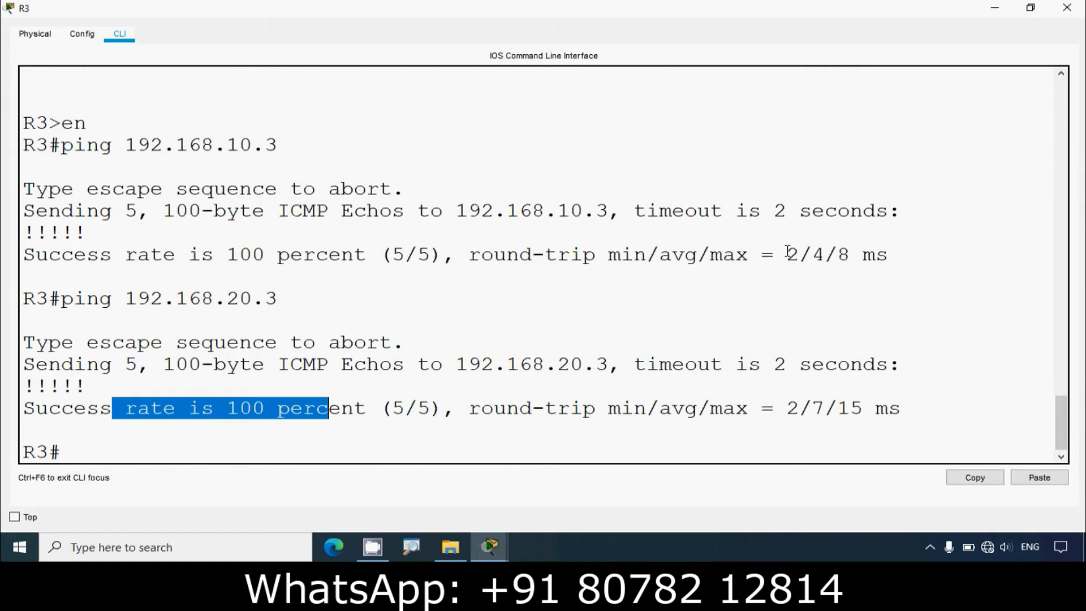
click(1066, 8)
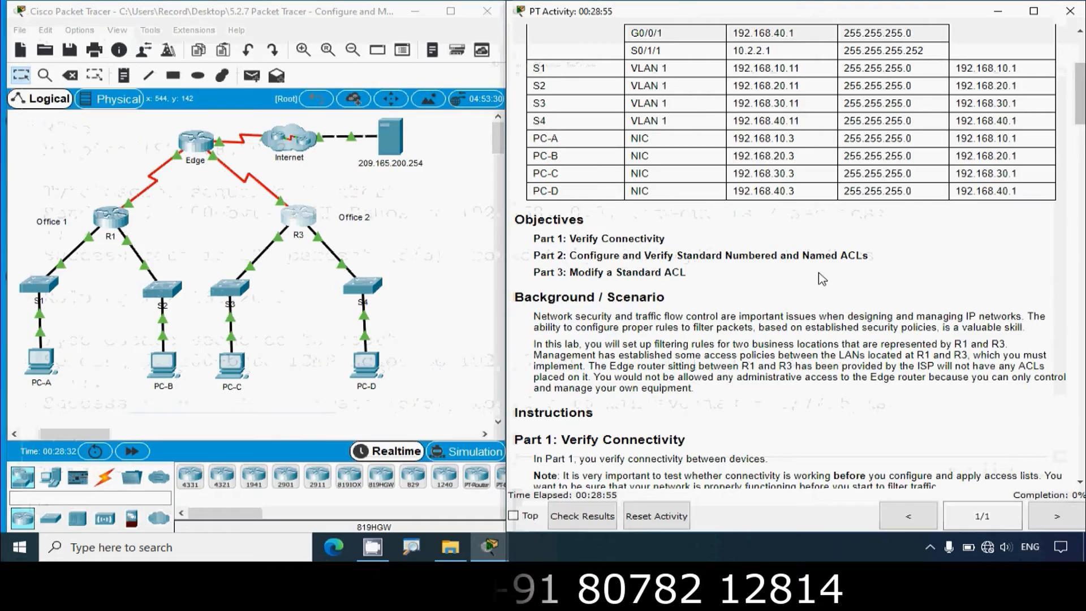
Copy the server address 209.165.200.254 from the last Part 1 question in the activity instructions.
scroll(821, 279, down, 5)
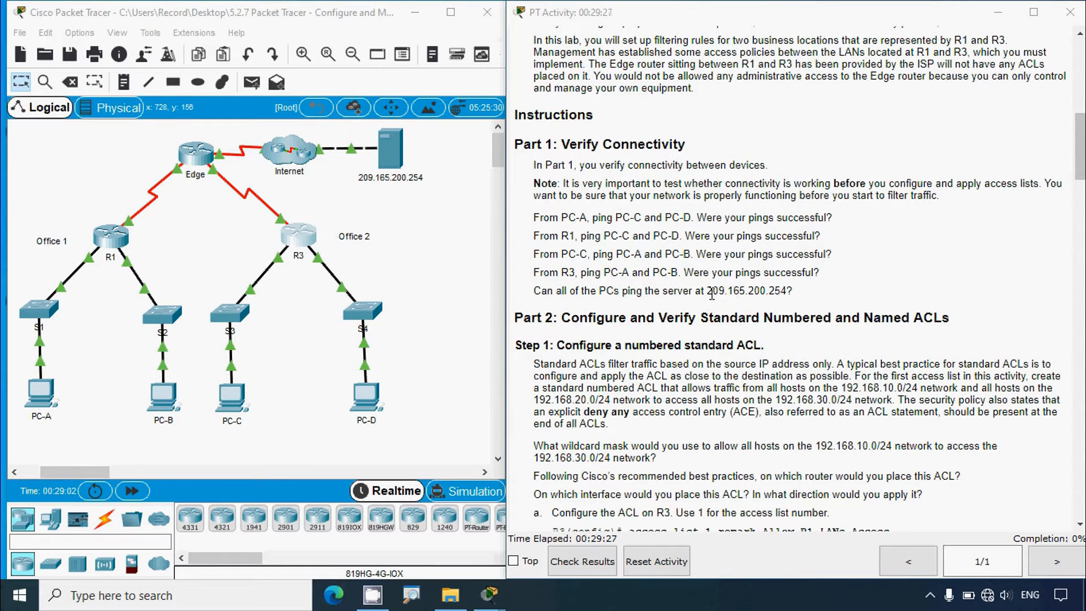
drag(706, 291, 787, 290)
key(ctrl+c)
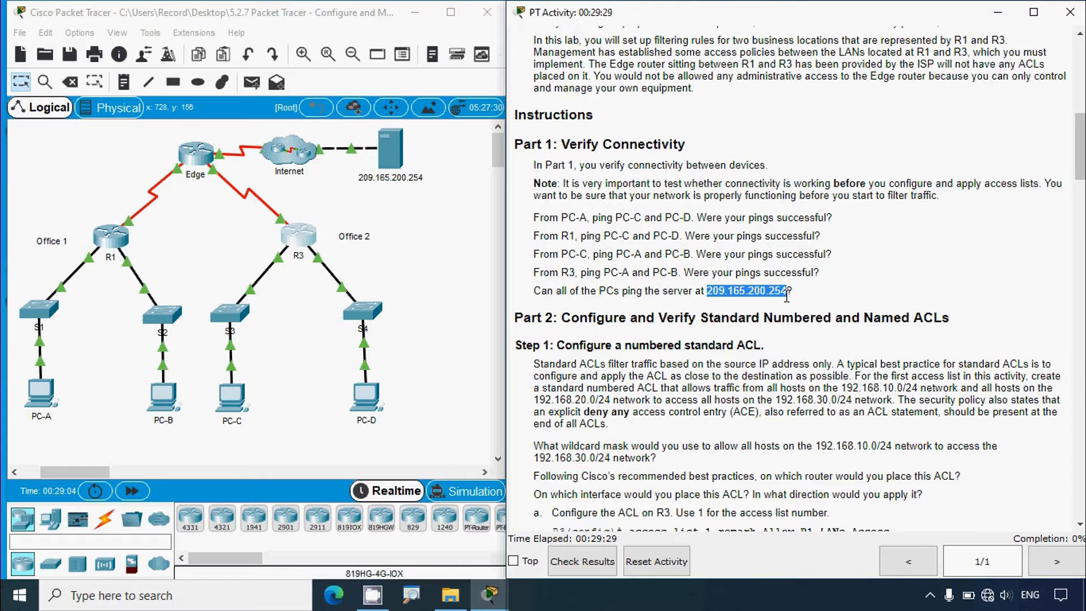
Ping the server at 209.165.200.254 from PC-A's command prompt and close the PC-A window.
click(39, 399)
click(657, 190)
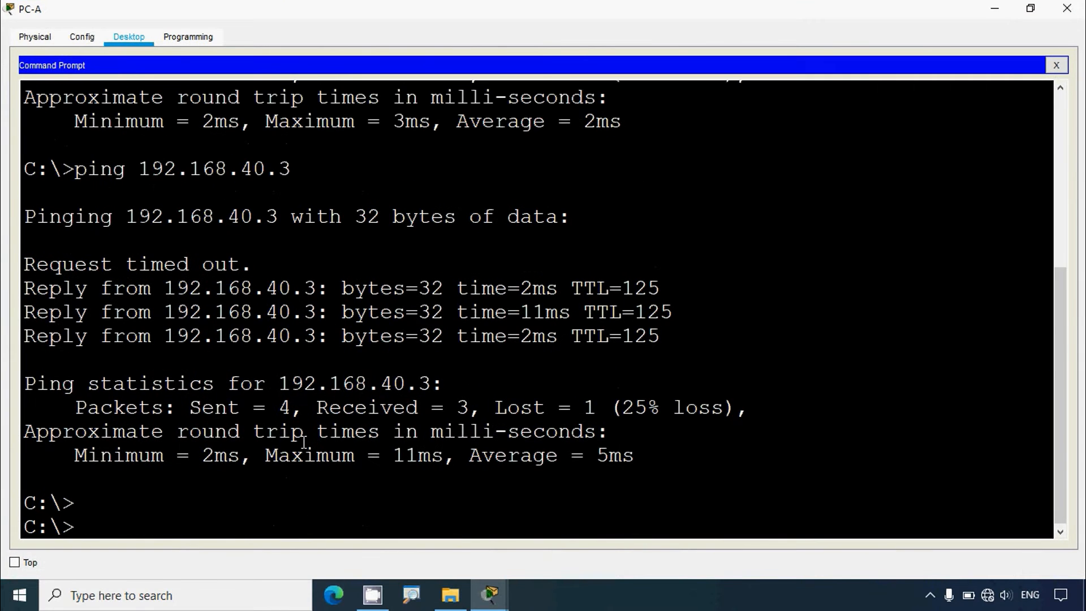
text(ping 209.165.200.254)
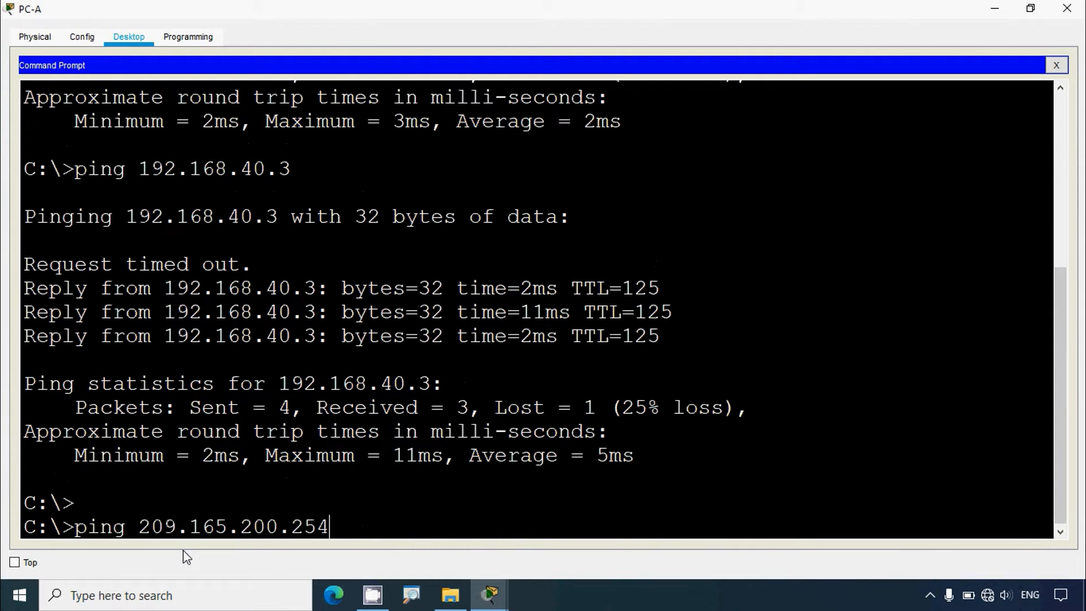
key(Return)
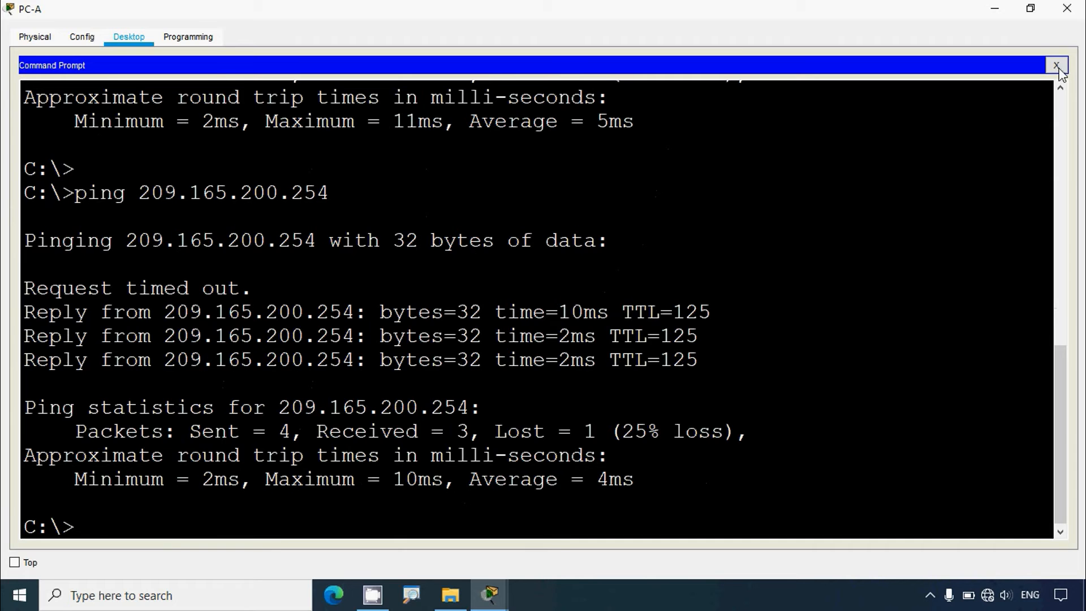
click(1066, 8)
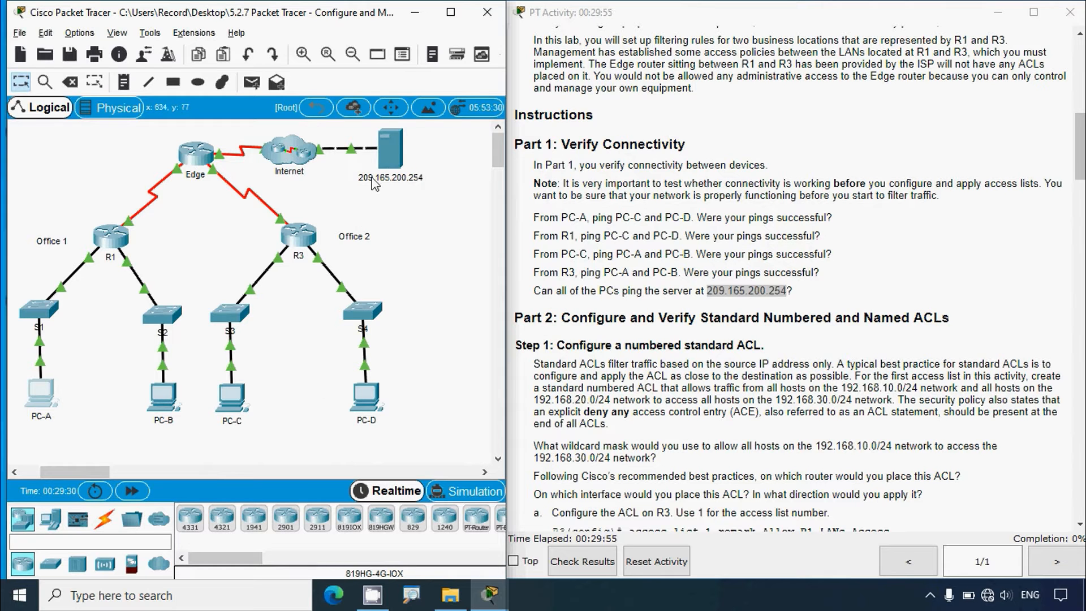
Open PC-B's command prompt in a maximized window.
click(163, 396)
click(444, 105)
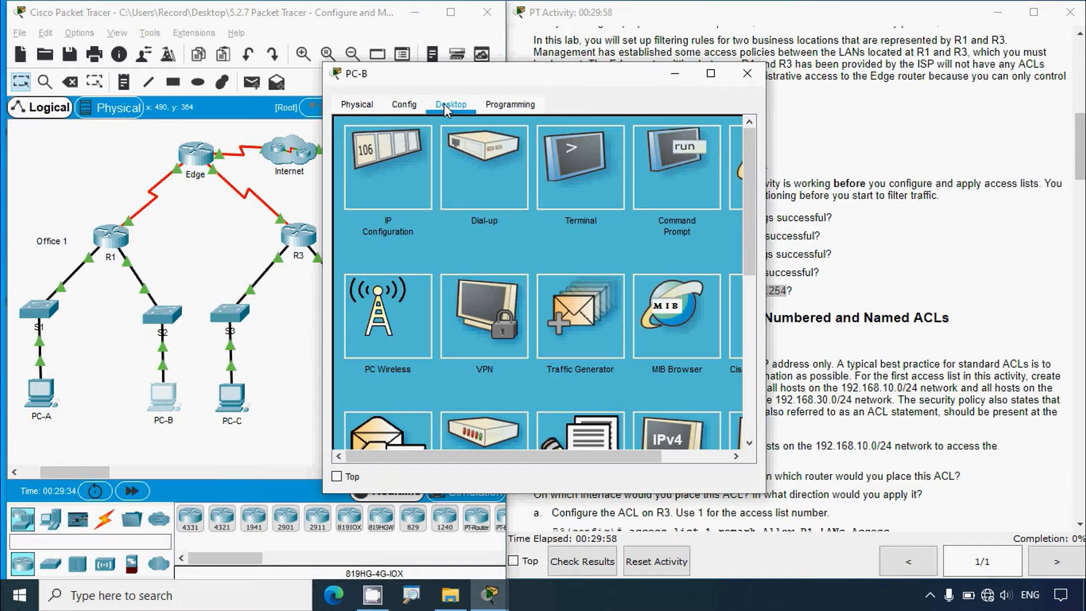
click(689, 175)
click(710, 74)
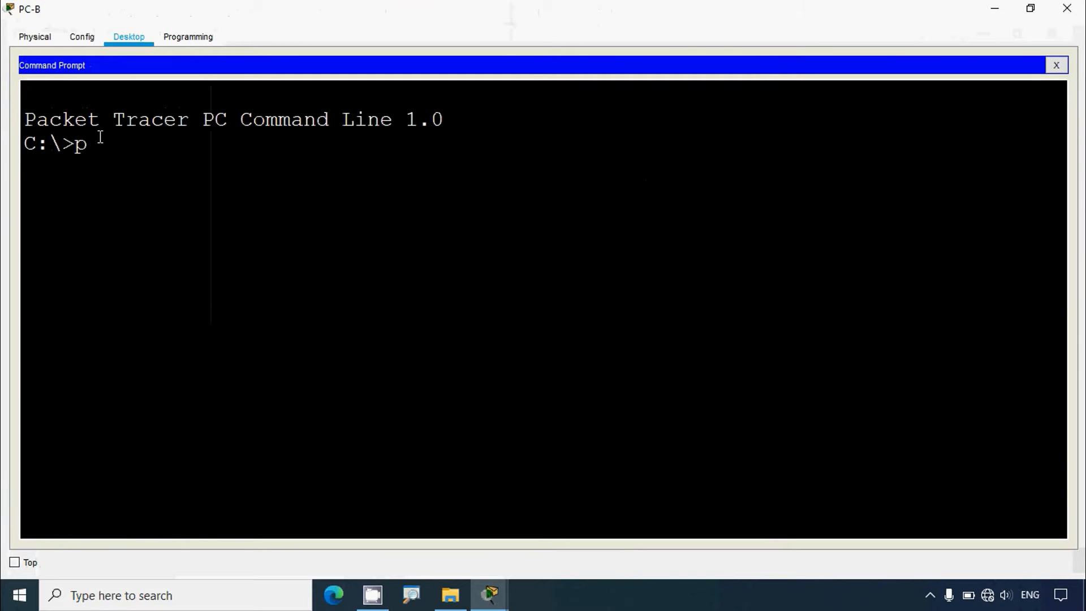
Ping the server at 209.165.200.254 from PC-B and close its window.
text(pin g)
key(BackSpace)
key(BackSpace)
text(g)
right_click(162, 150)
click(167, 174)
key(Return)
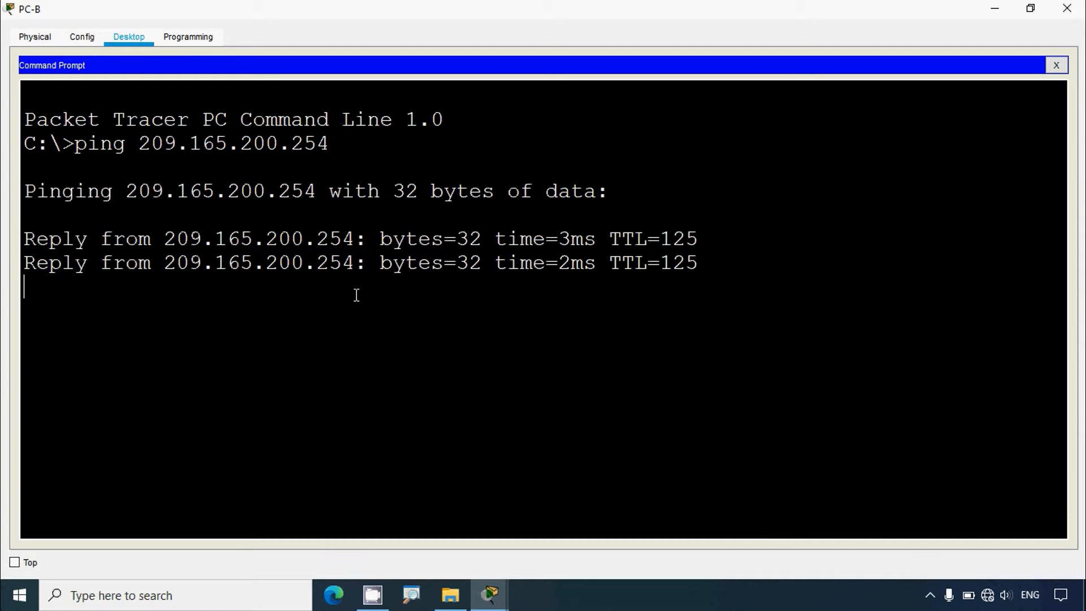
click(1066, 8)
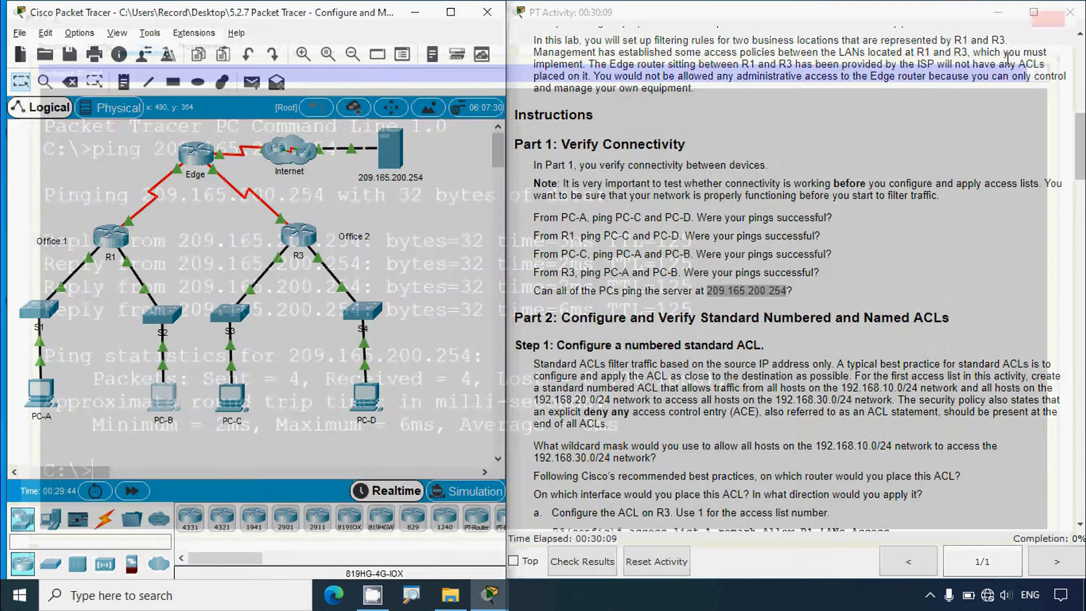
Open PC-C's command prompt, ping the server at 209.165.200.254 and close the PC-C window.
click(232, 396)
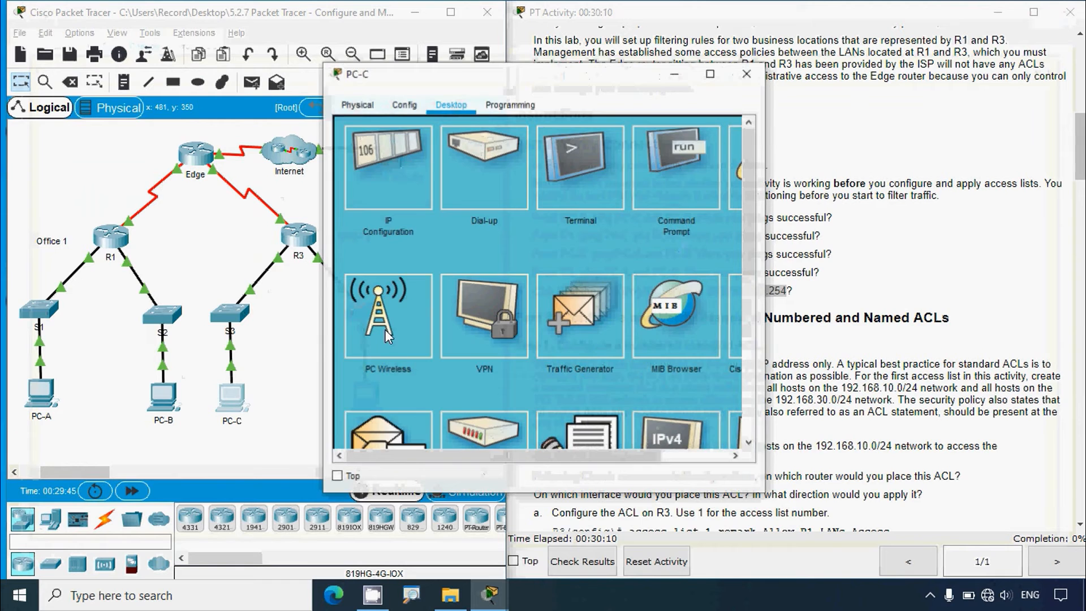
click(659, 189)
key(Return)
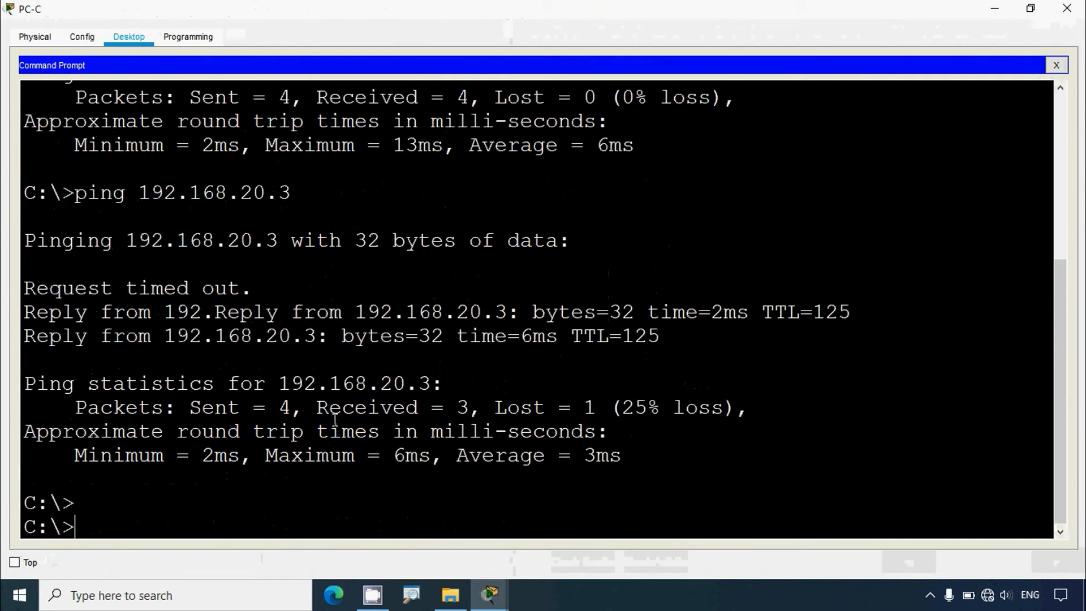
text(ping)
right_click(165, 527)
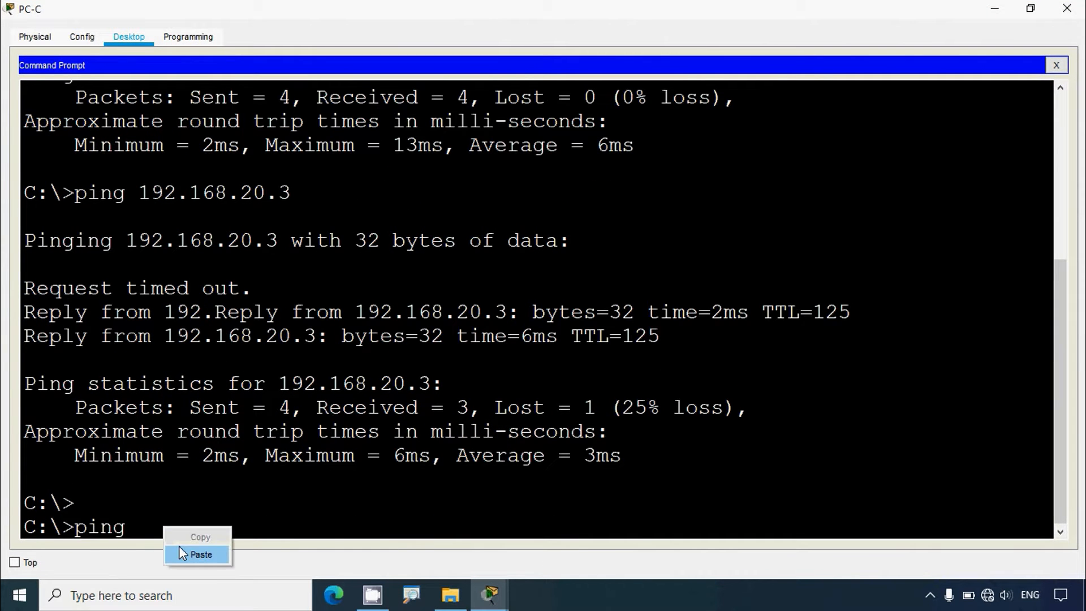
click(179, 547)
key(Return)
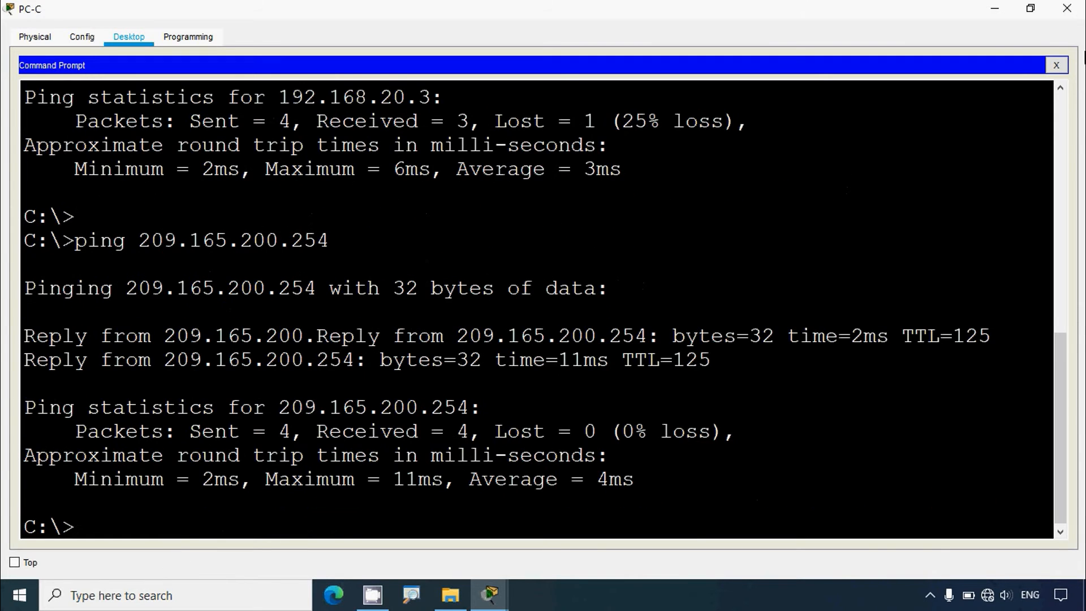
click(1067, 8)
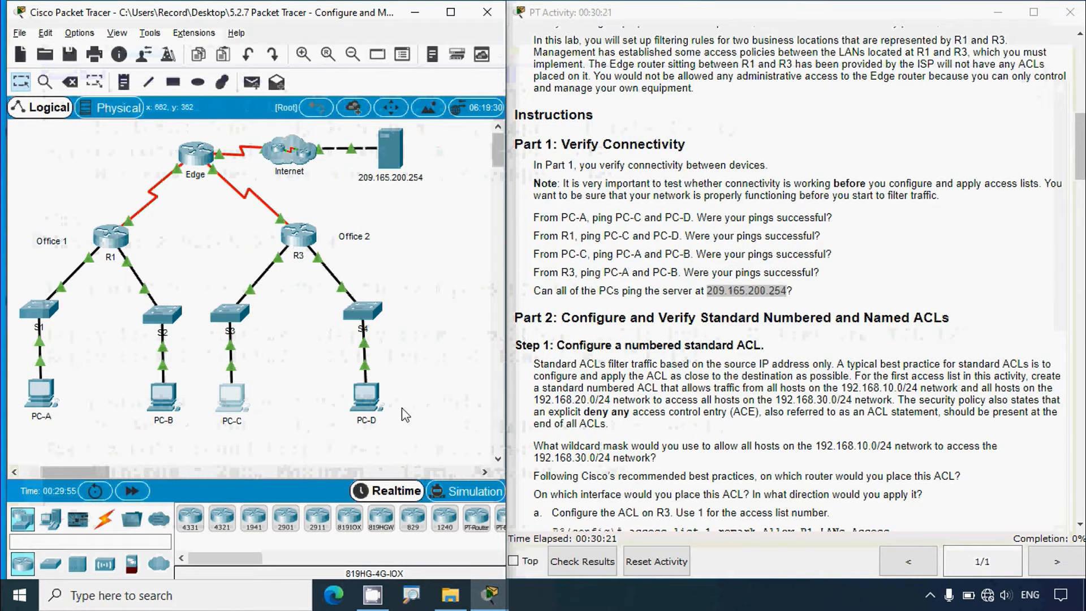
Open PC-D's command prompt maximized, ping the server at 209.165.200.254 and close the PC-D window.
click(364, 396)
click(601, 209)
click(710, 73)
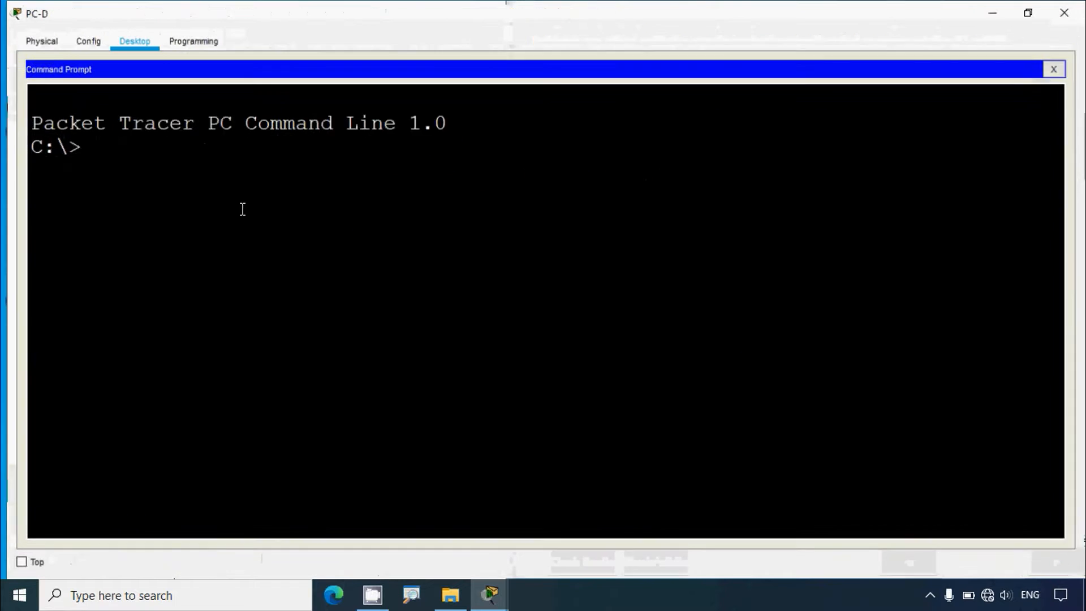
text(ping)
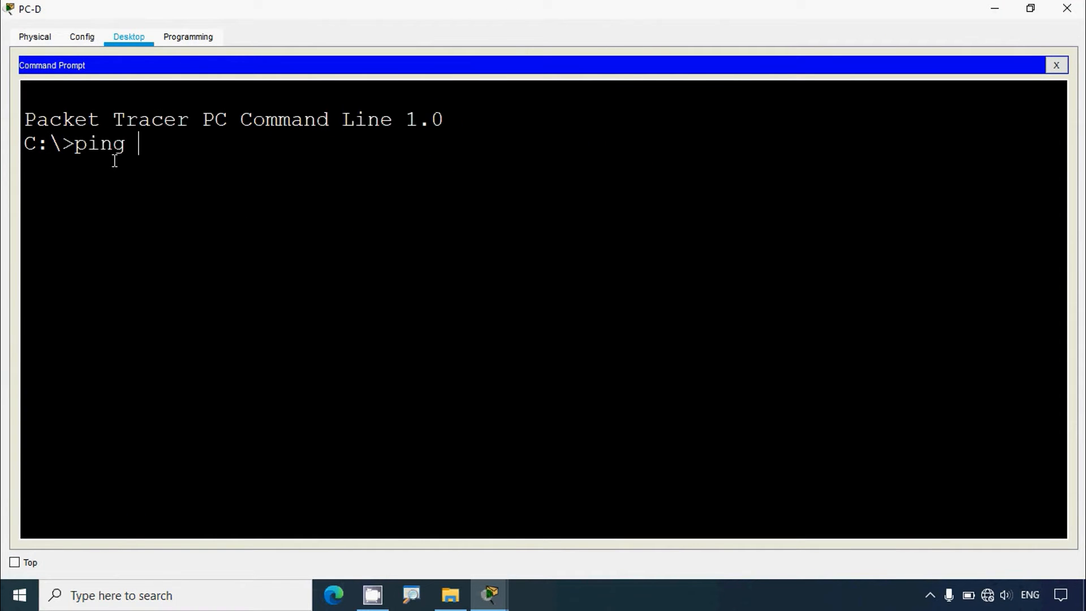
click(180, 166)
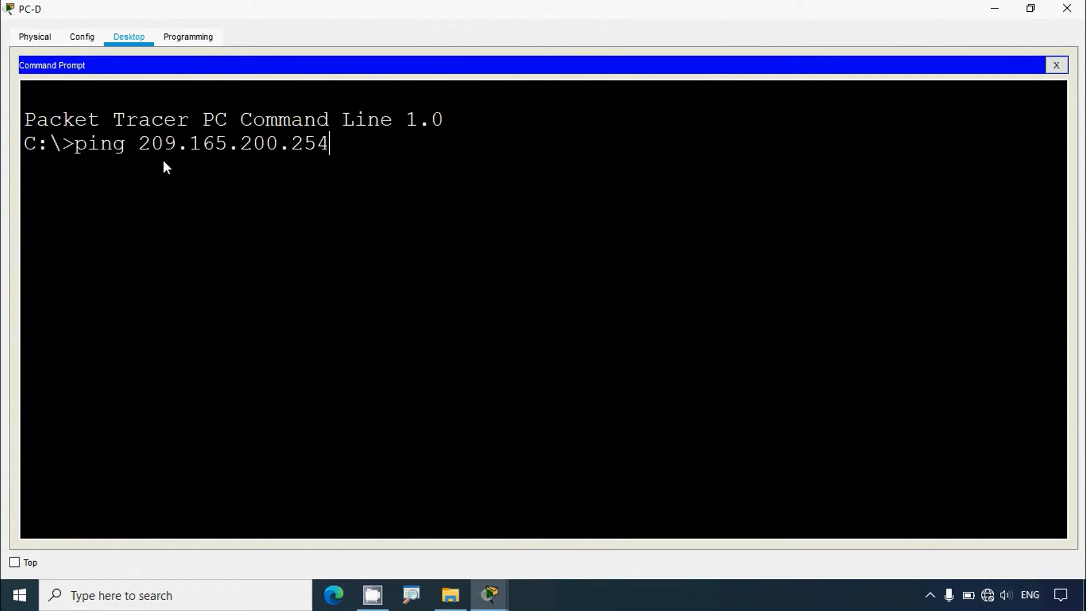
key(Return)
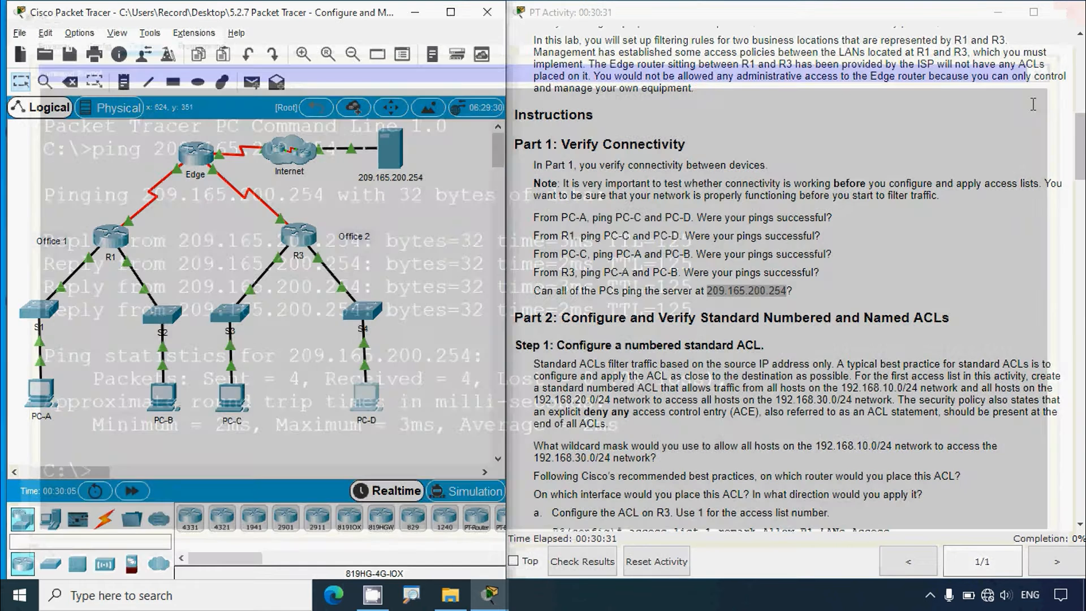
click(1080, 15)
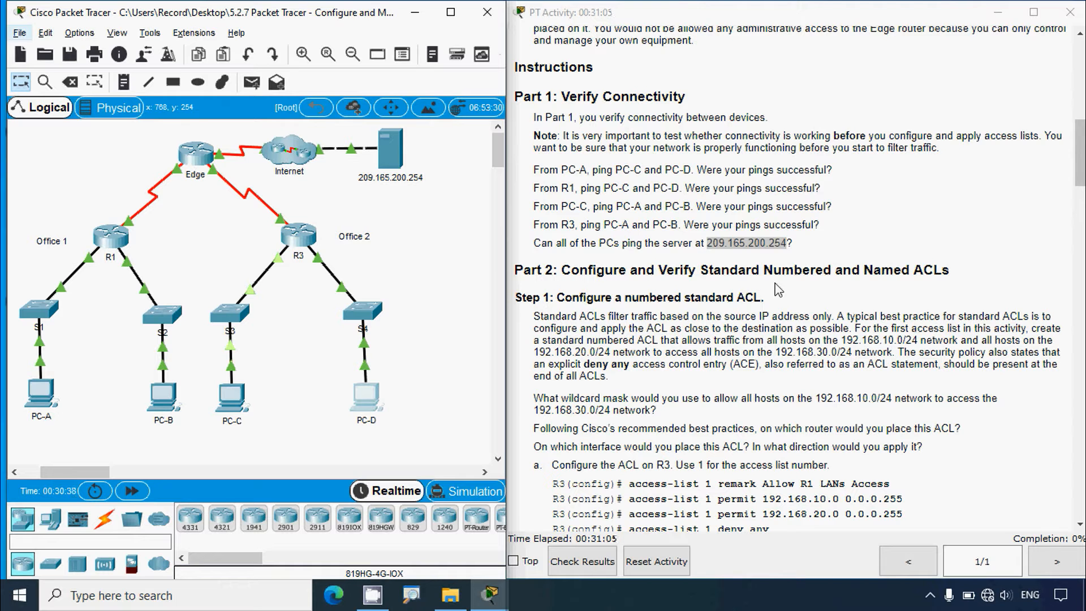
Read the Part 2 Step 1 numbered ACL requirements, highlighting the 192.168.10.0/24, 192.168.20.0/24 and 192.168.30.0/24 networks.
scroll(753, 319, down, 3)
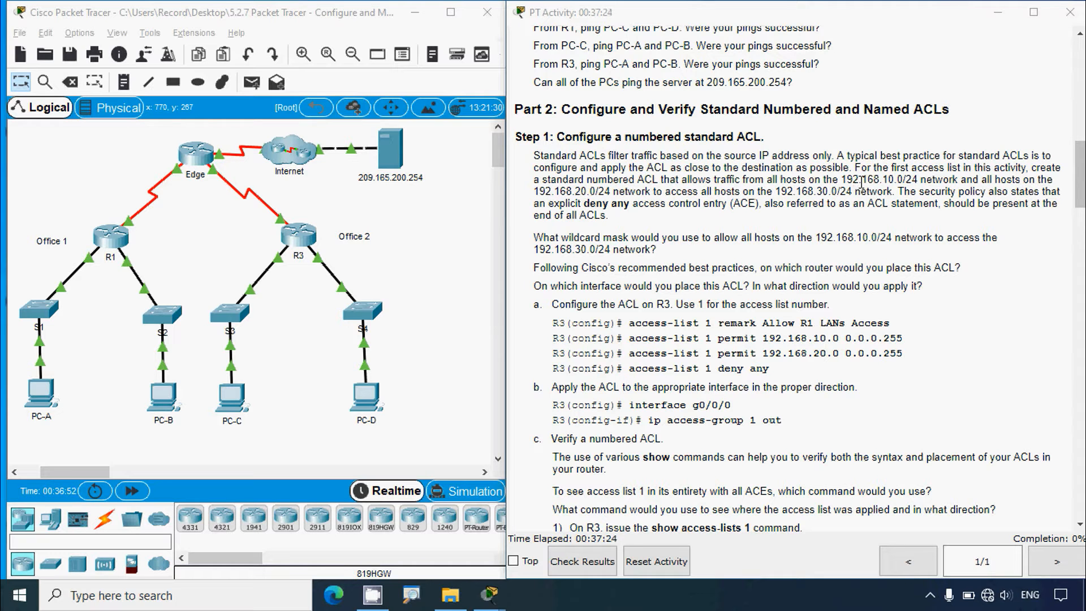
drag(860, 181, 917, 180)
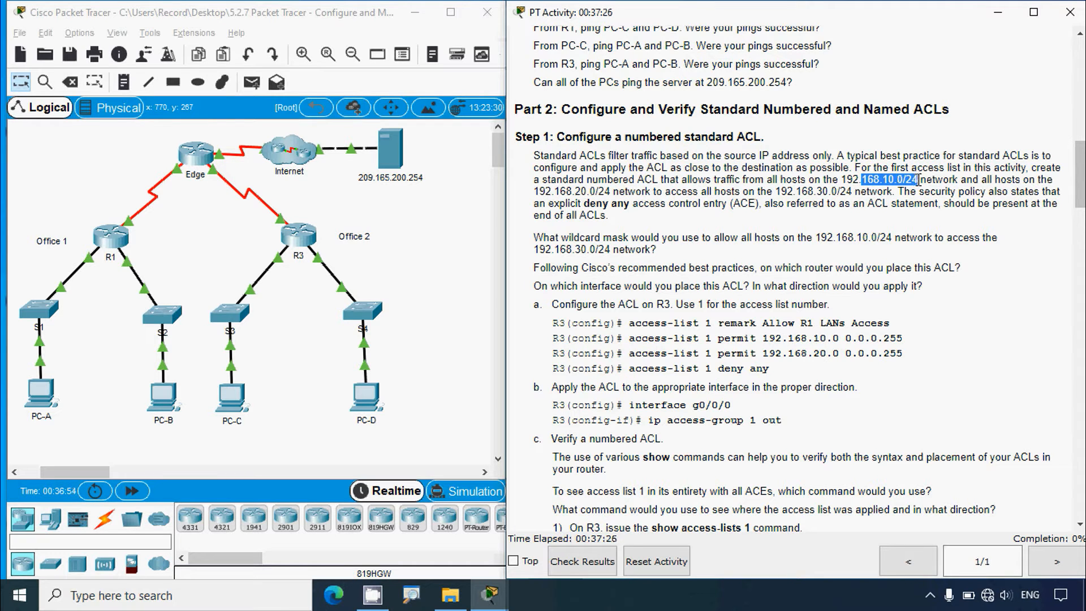
drag(566, 191, 631, 196)
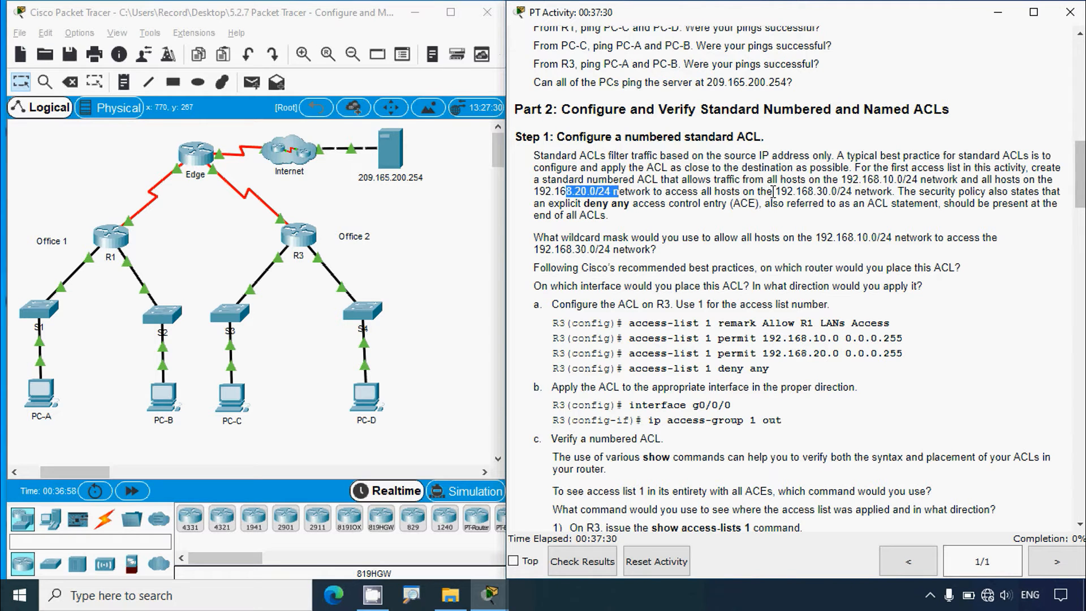
drag(774, 191, 900, 195)
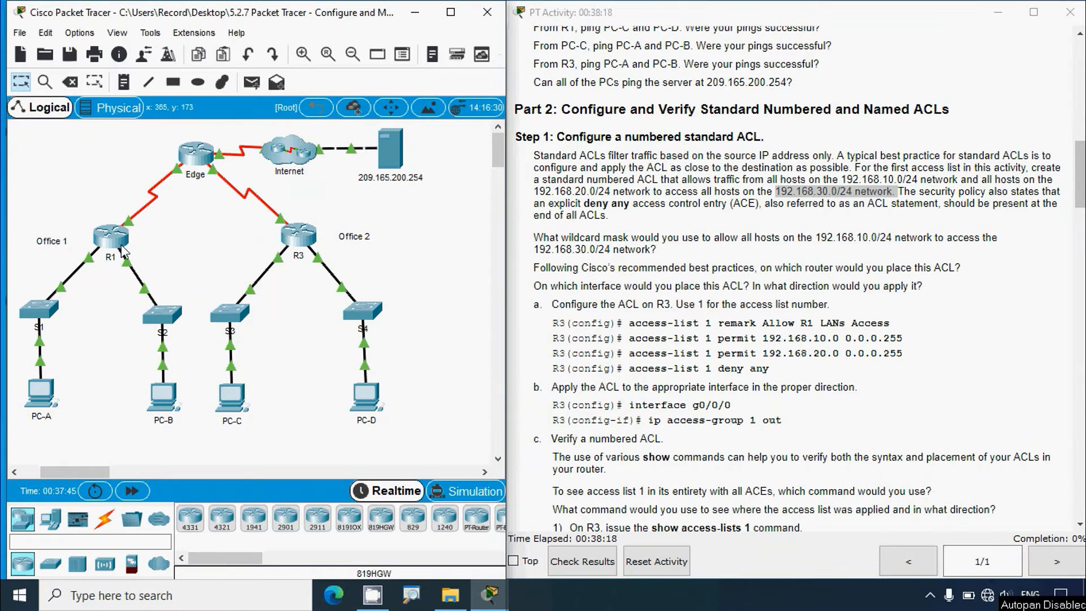
Open router R1's command line and enter privileged EXEC mode.
click(110, 236)
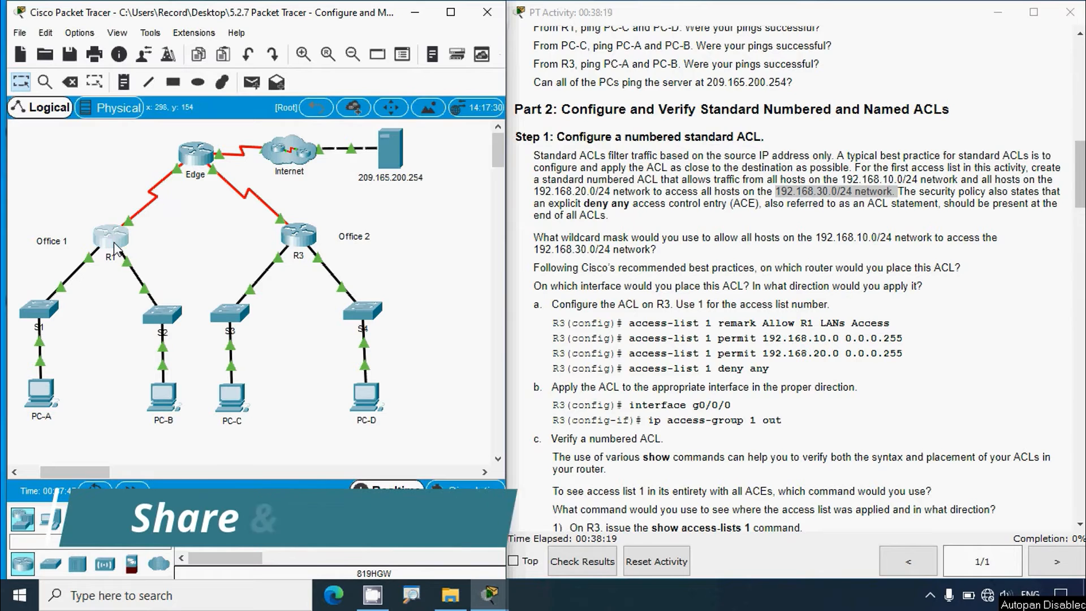
click(406, 371)
key(Return)
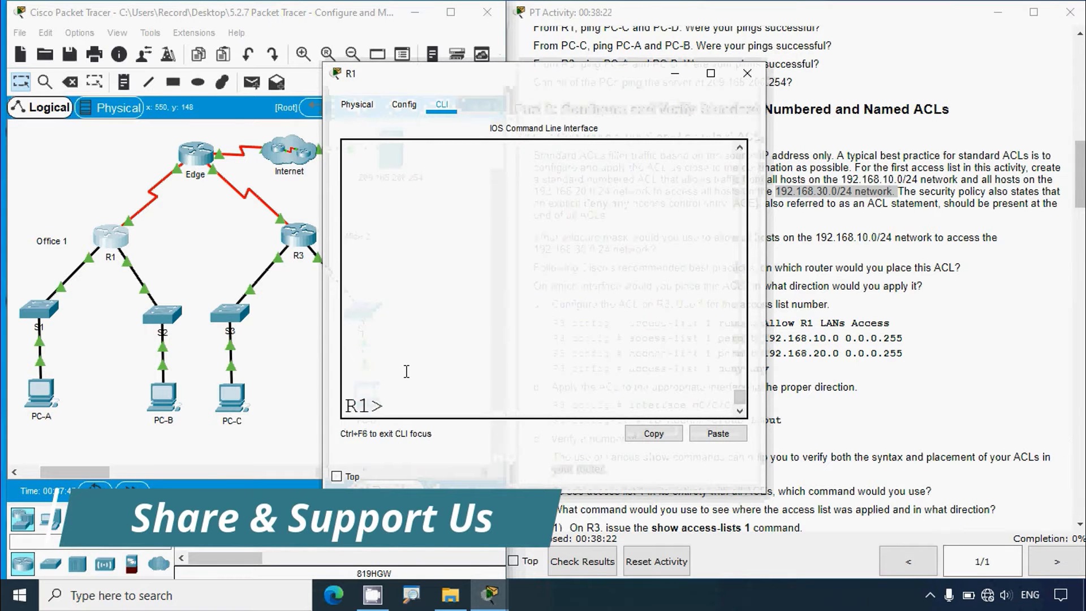
text(en)
key(Return)
Run "show ip interface b" on R1, maximize the window and examine the GigabitEthernet interface addresses.
text(show i)
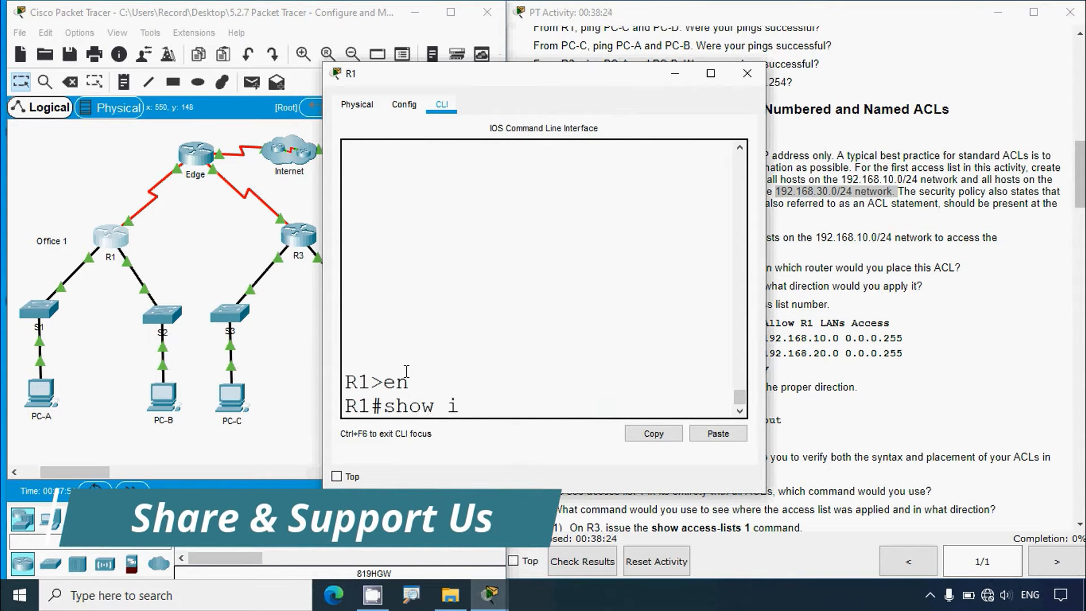
text(p interface)
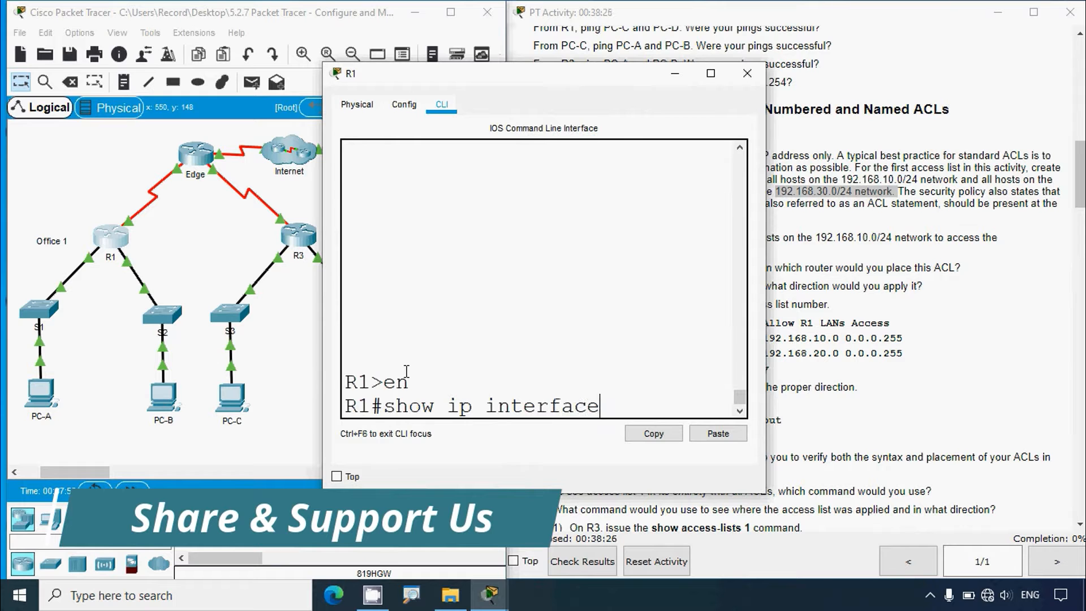
text( b)
key(Return)
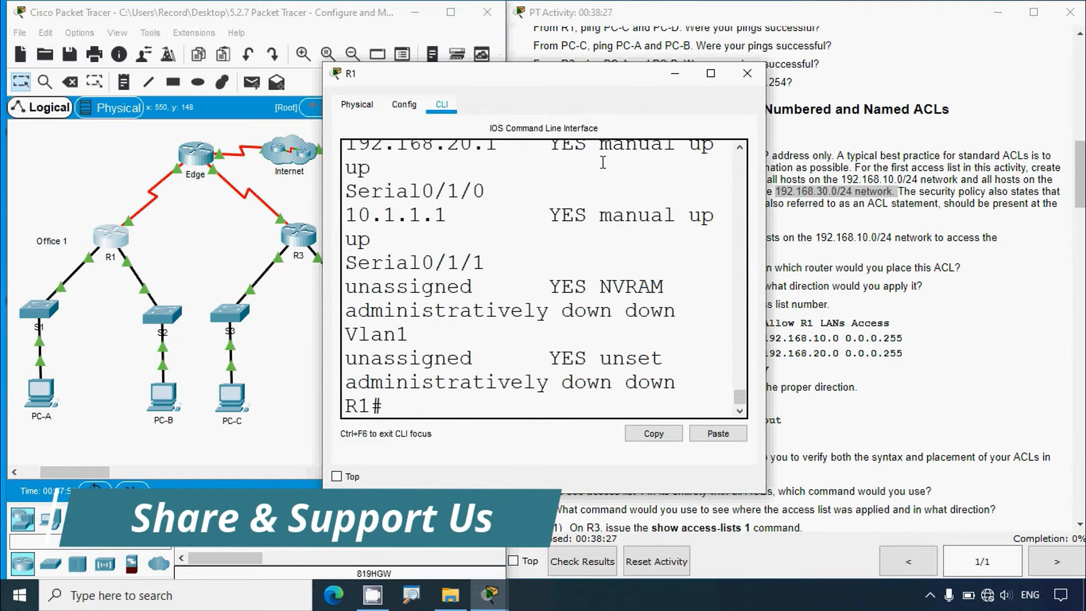
click(710, 73)
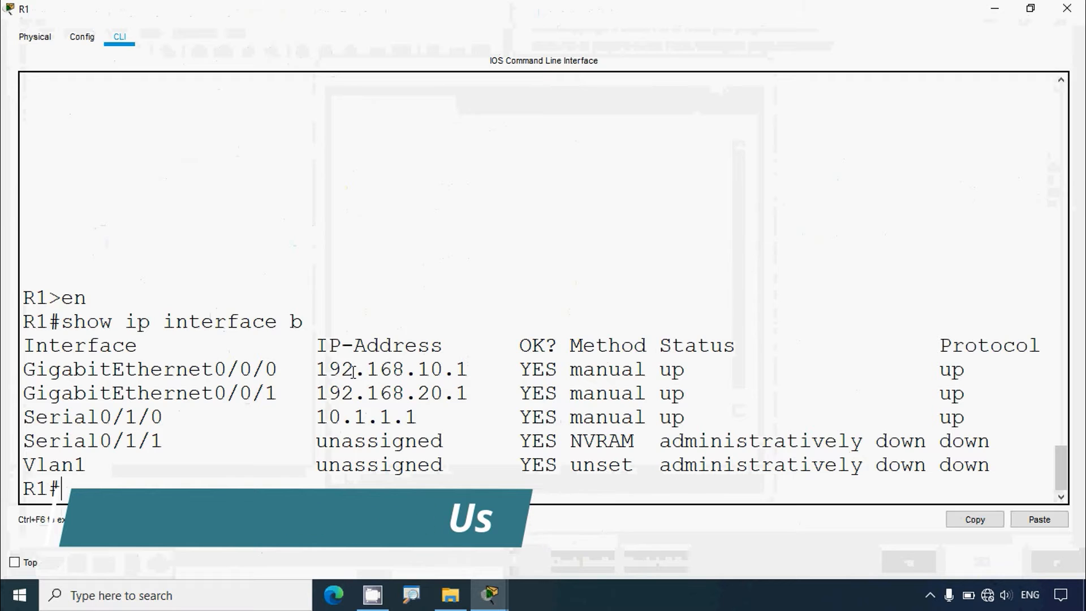
drag(329, 392, 469, 392)
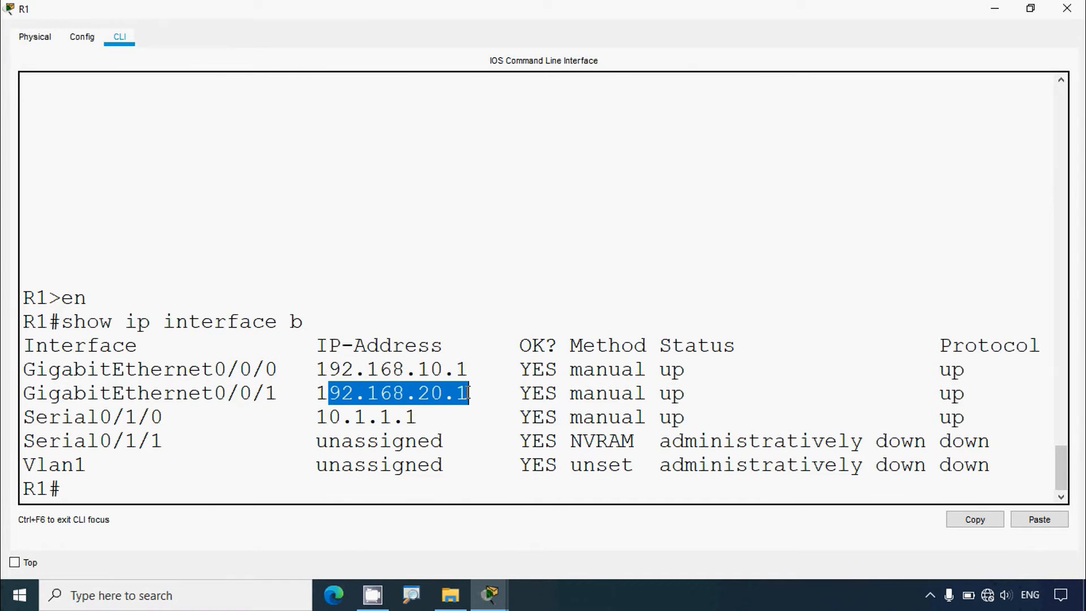
click(480, 392)
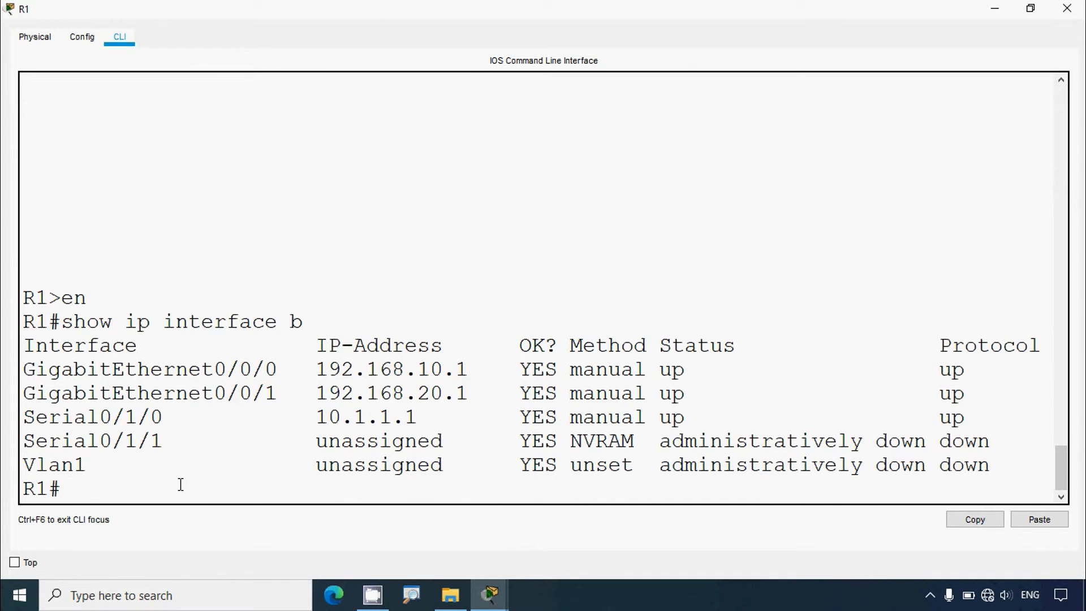
Run "show ip route conn" on R1 and examine the directly connected 192.168.10.0 and 192.168.20.0 networks.
text(show ip route conn)
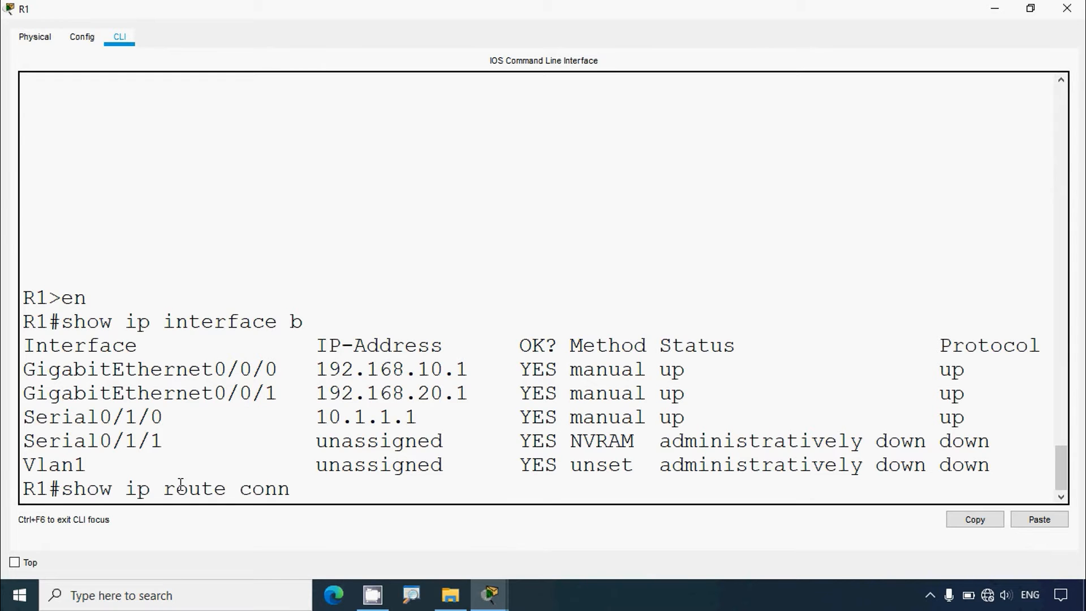
key(Return)
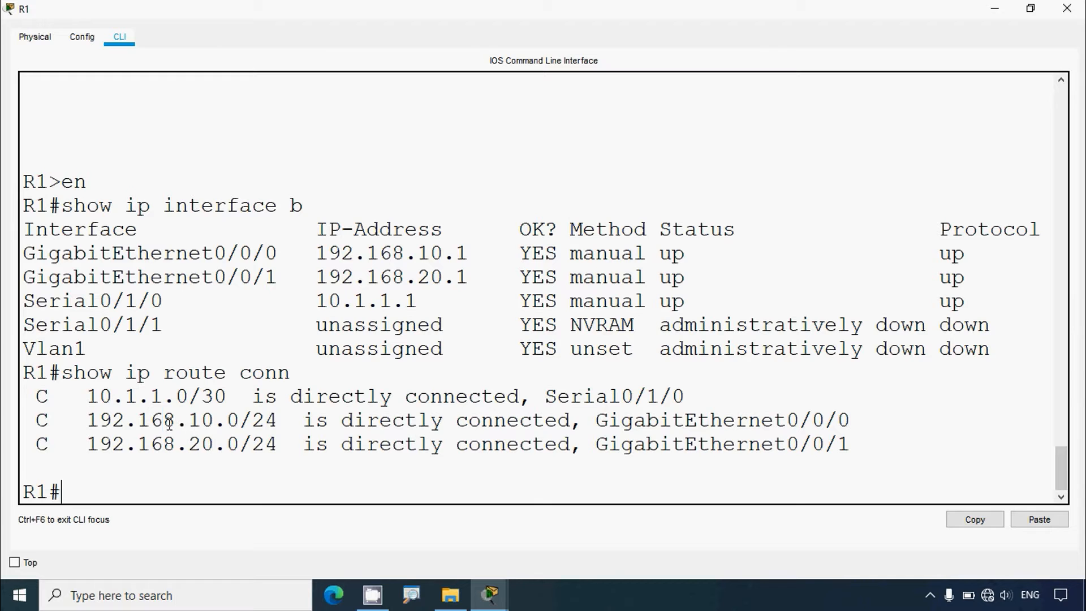
drag(165, 420, 270, 421)
drag(139, 445, 240, 445)
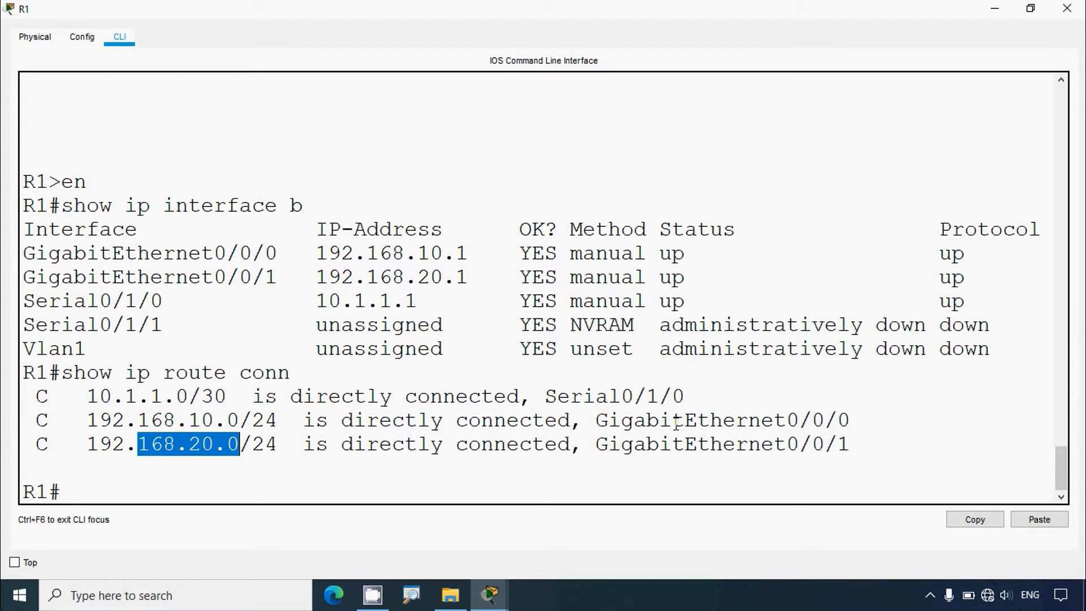
Examine R1's GigabitEthernet0/0/0 and 0/0/1 entries, close the router window and check the matching port labels in the topology.
drag(671, 421, 848, 421)
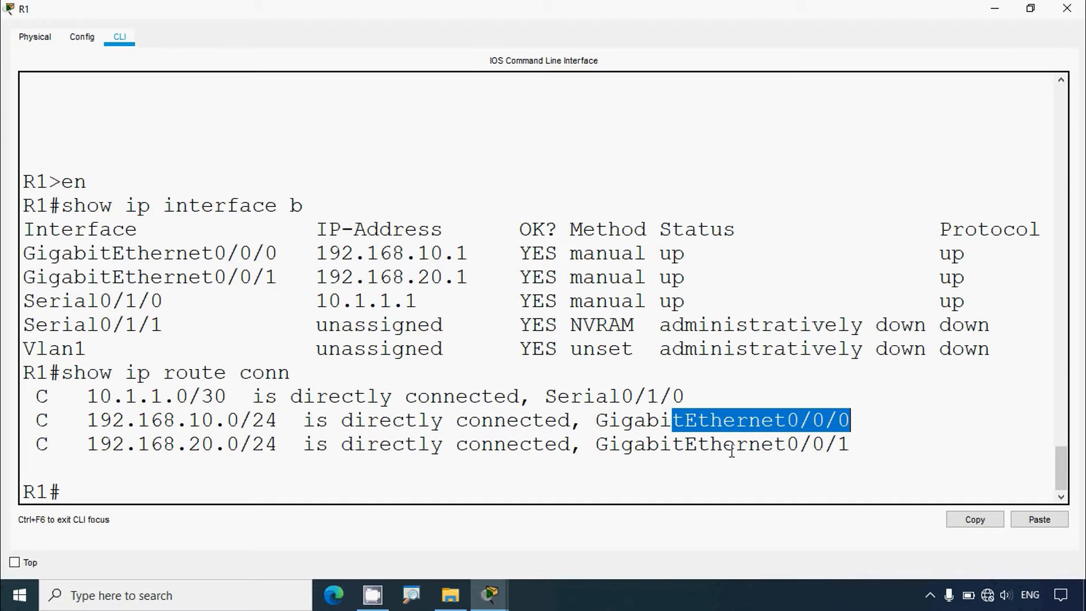
drag(707, 445, 850, 445)
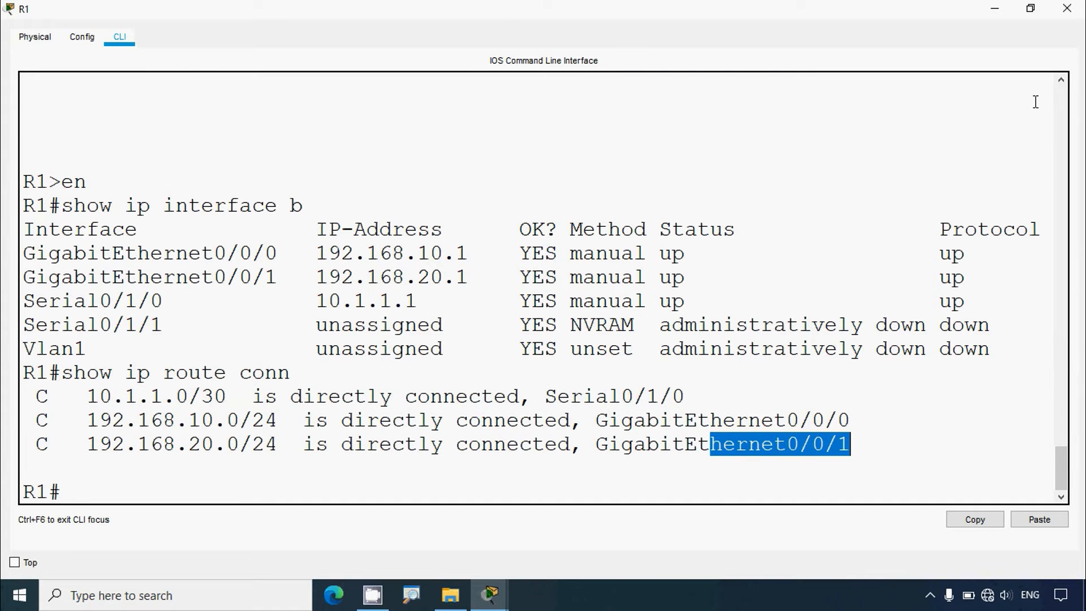
click(1067, 8)
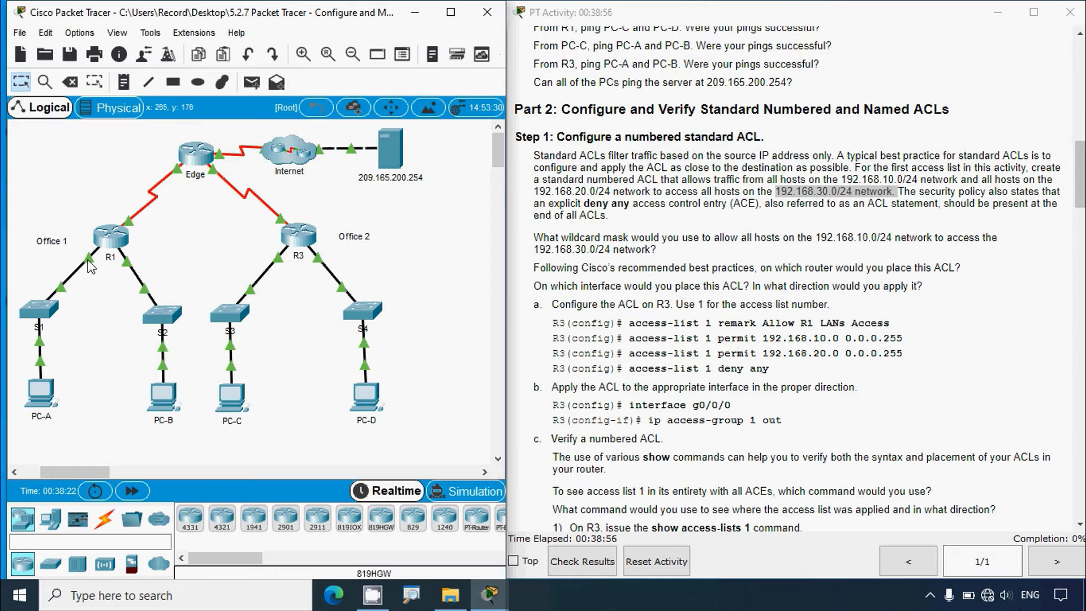
mouse_move(90, 266)
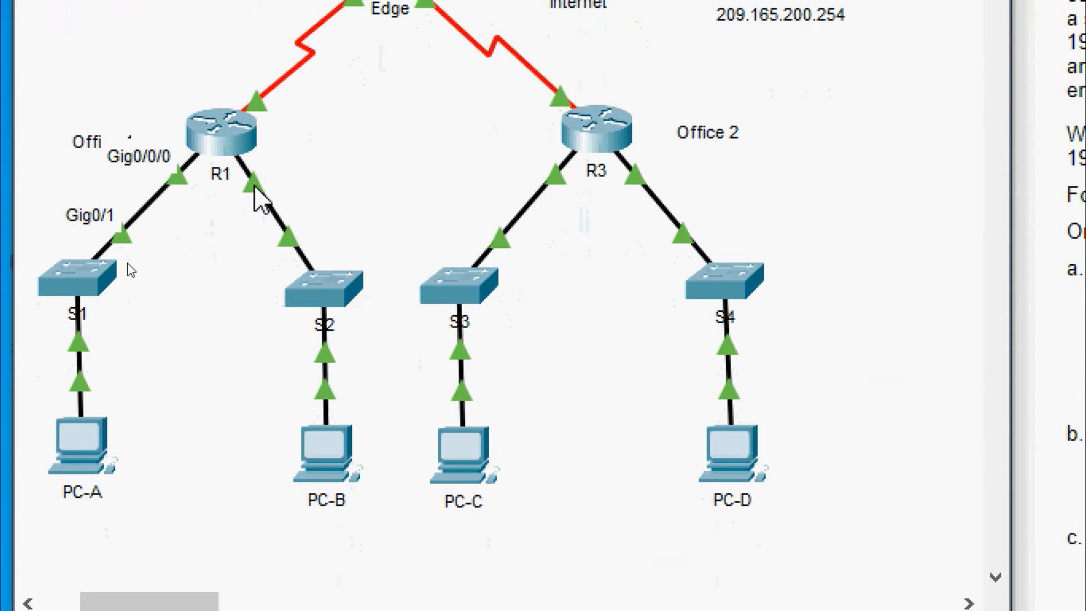
mouse_move(254, 189)
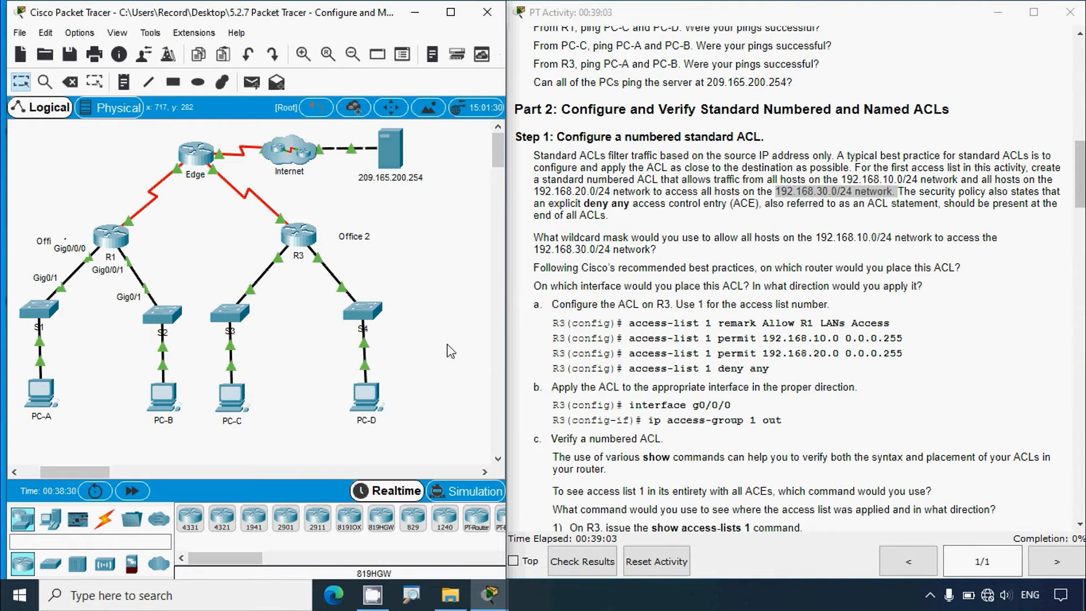
key(alt)
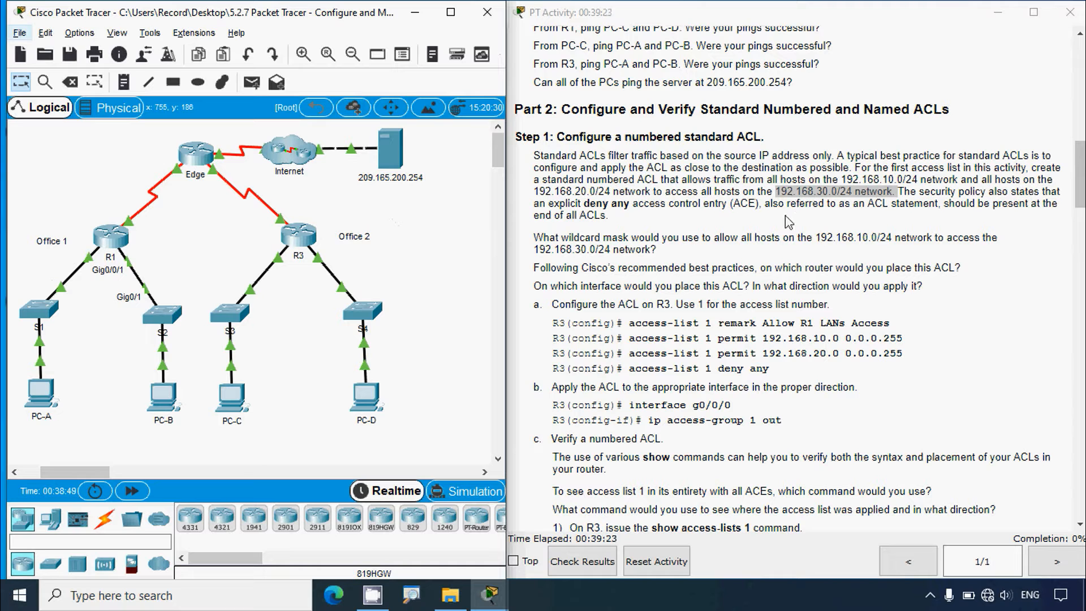
Open router R3's command line and enter privileged EXEC mode.
click(298, 237)
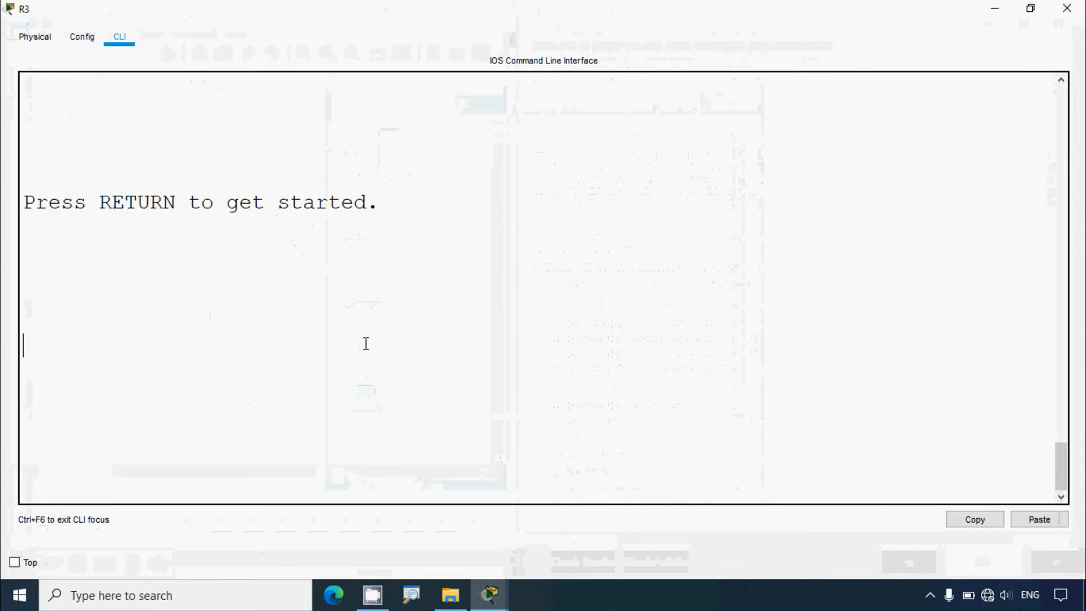
key(Return)
text(en)
key(Return)
Run "show ip route con" on R3, examine the 192.168.30.0/24 network and its interface, and close the router window.
text(show ip r)
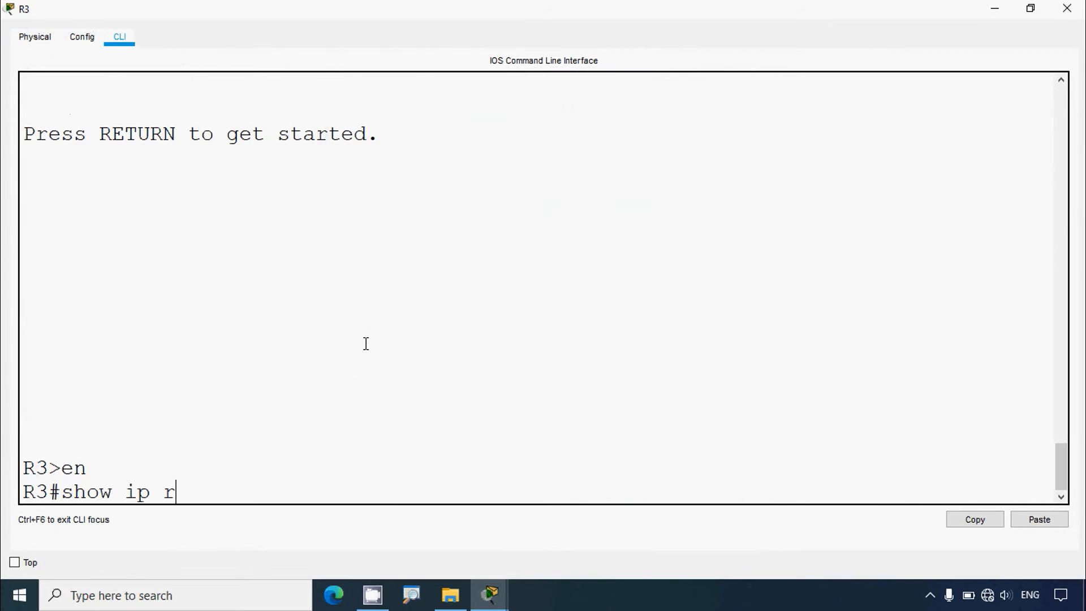
text(oute con)
key(Return)
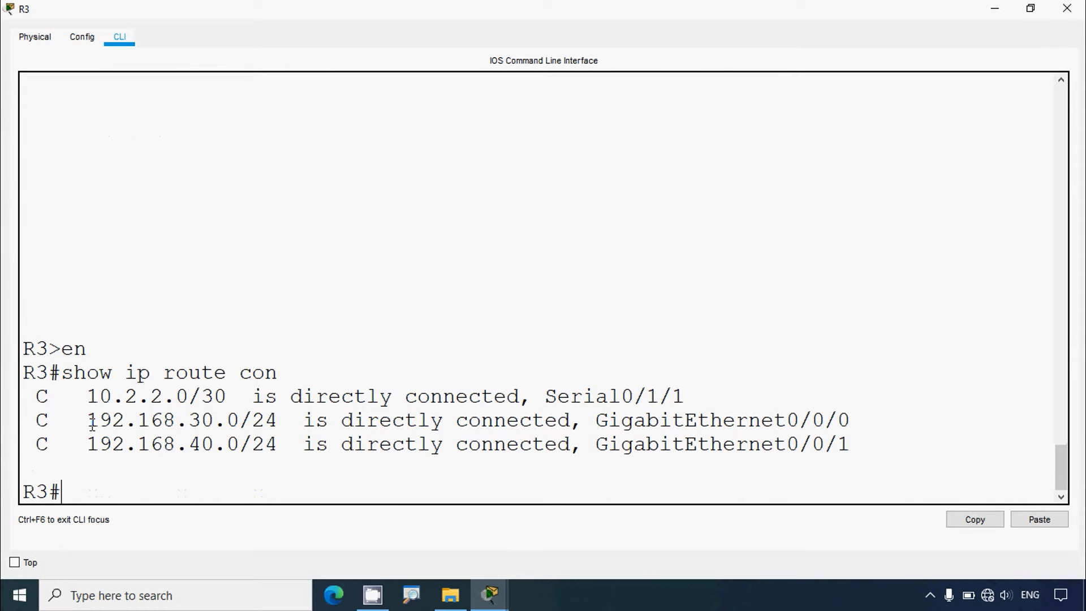
drag(92, 424, 309, 424)
drag(596, 423, 850, 430)
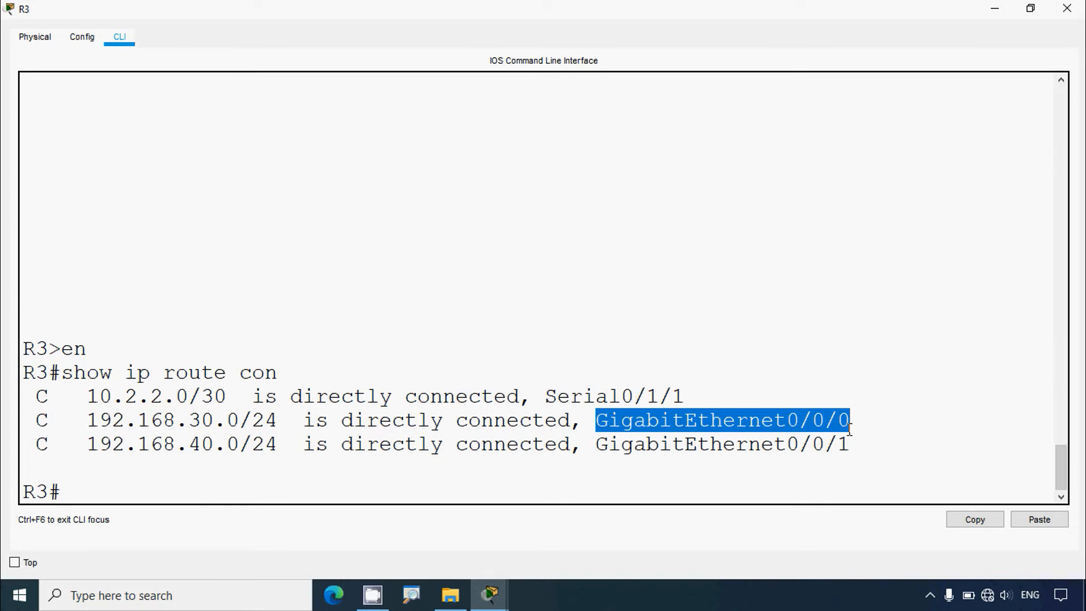
click(1067, 8)
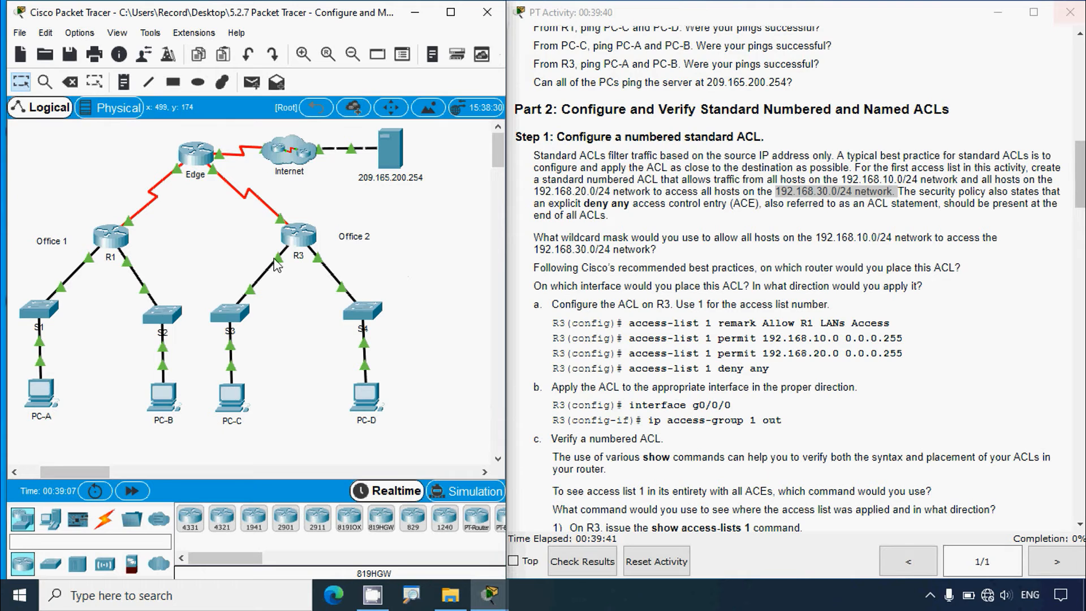
Examine R3's link to S3 and mark out the PC-A, PC-B and PC-C LANs in the topology.
mouse_move(278, 258)
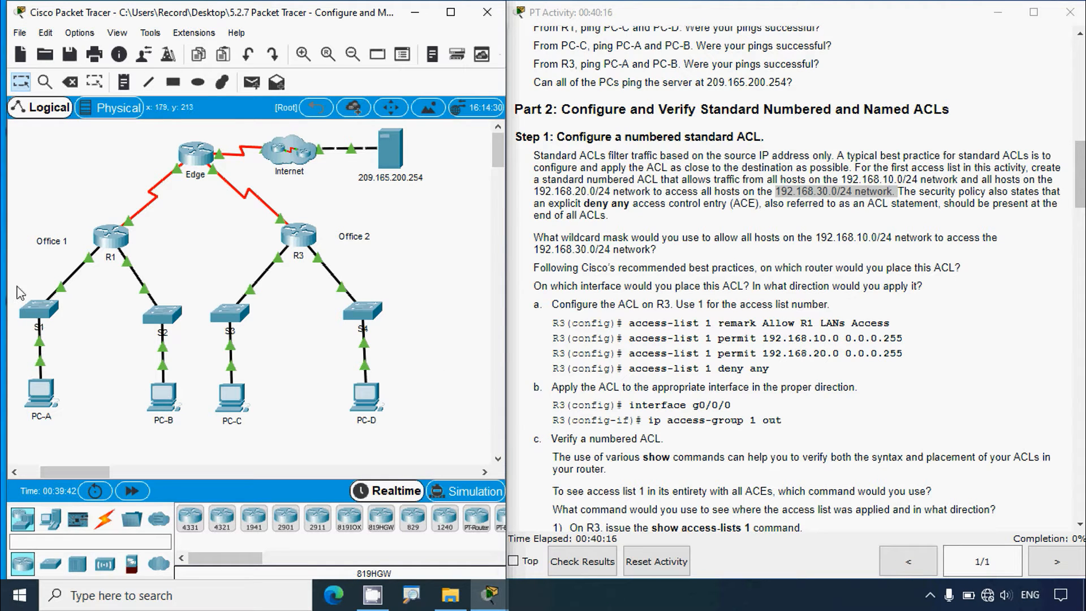
drag(14, 279, 78, 425)
drag(111, 294, 170, 432)
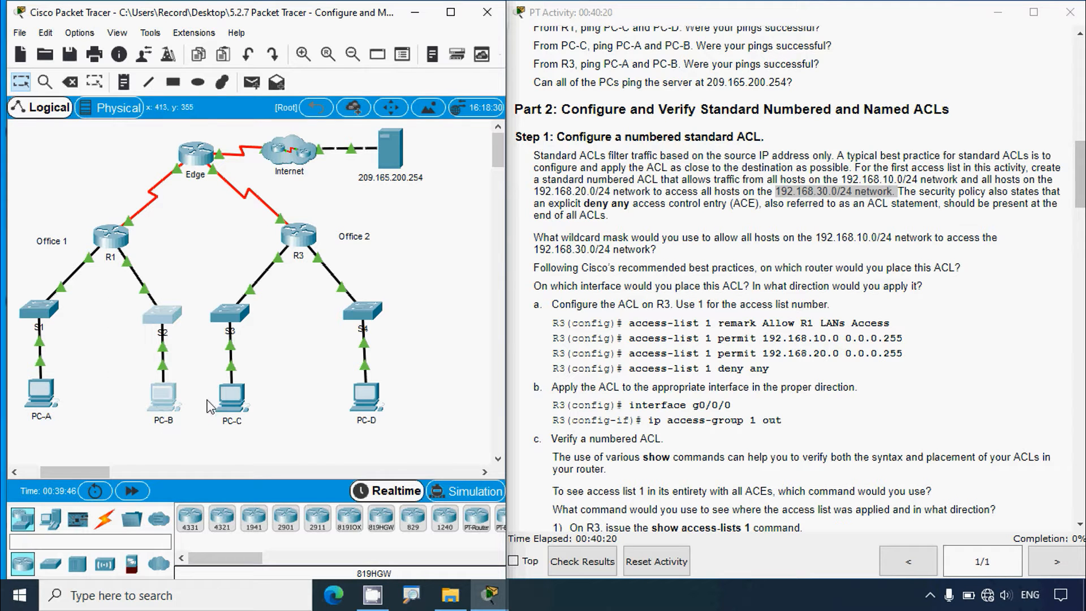
drag(210, 272, 284, 420)
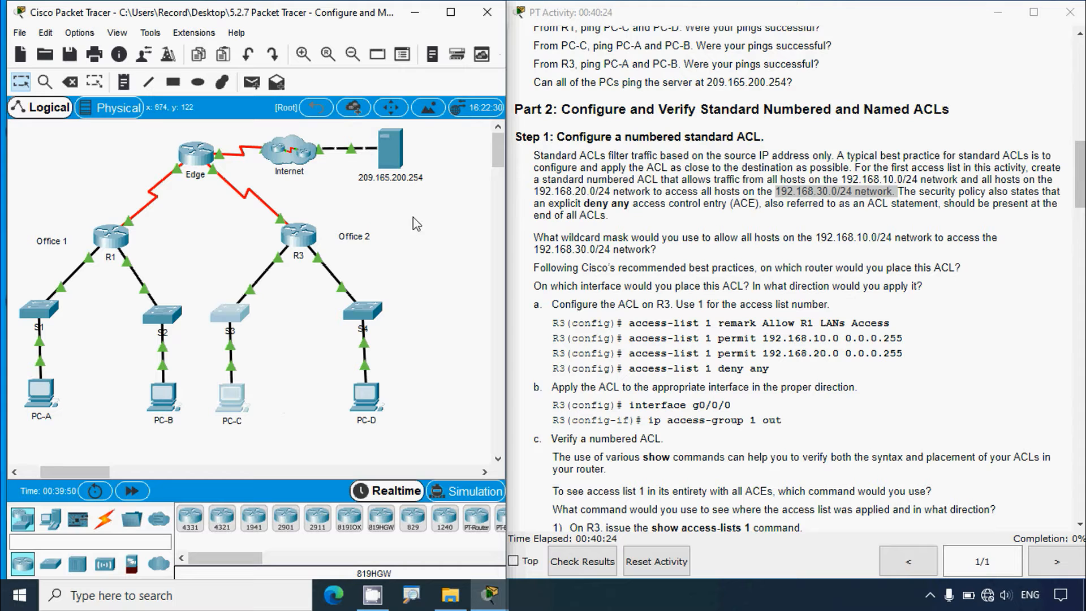
drag(202, 267, 288, 401)
click(431, 401)
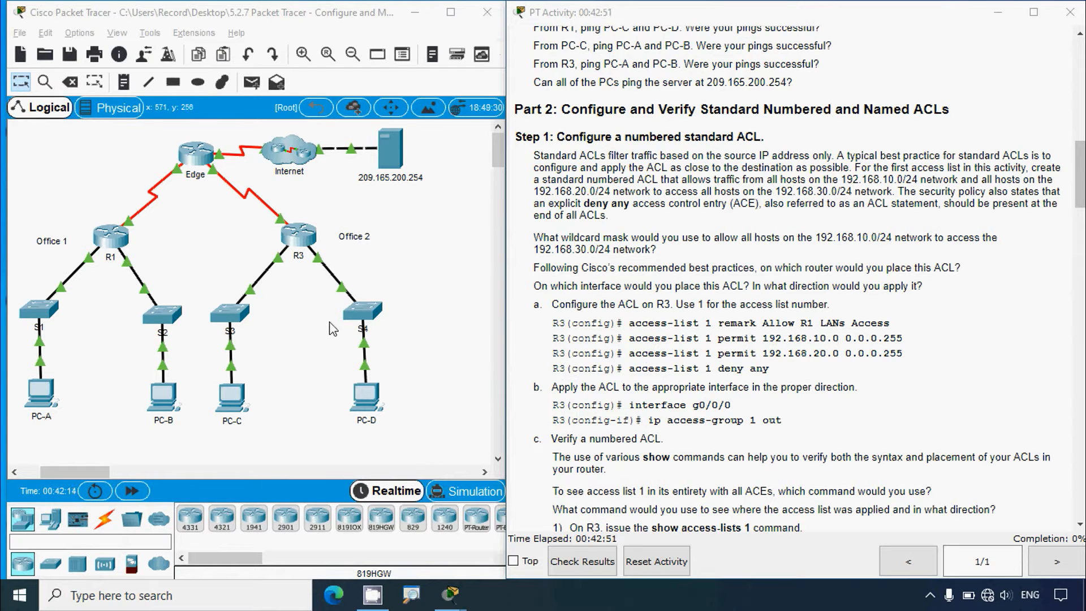
drag(208, 264, 292, 426)
click(451, 347)
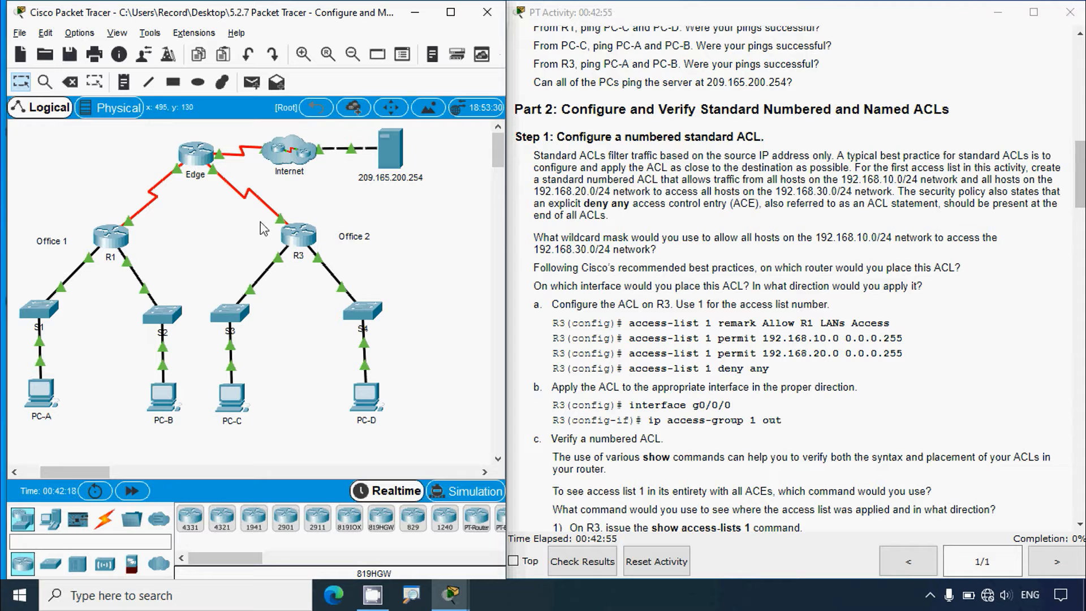
Read the ACL placement questions and step a commands, checking R3's S3-facing port and highlighting 192.168.10.0 0.0.0.255.
click(568, 318)
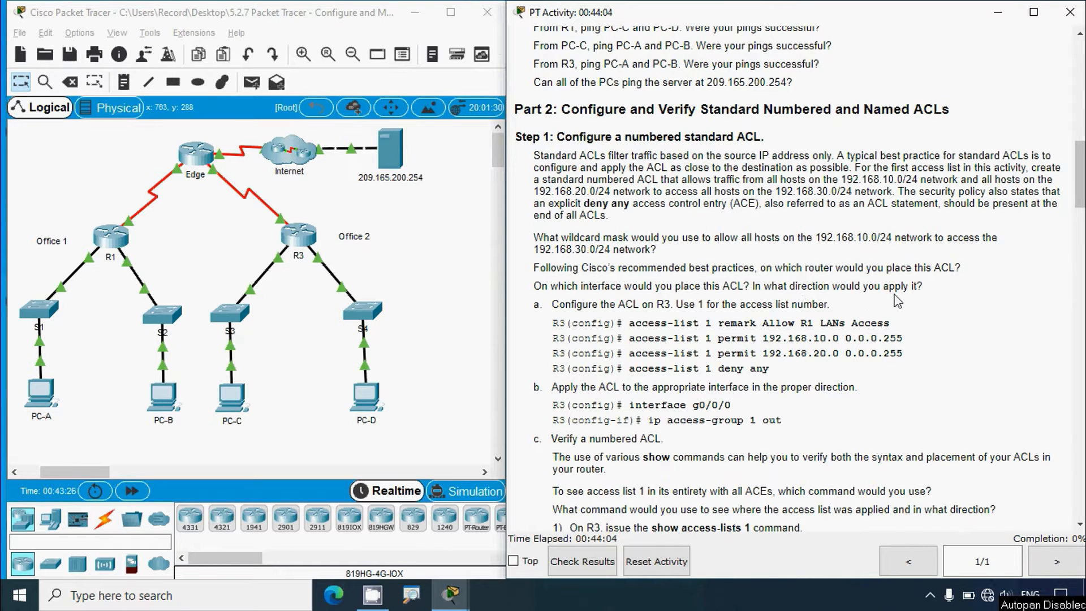
click(472, 305)
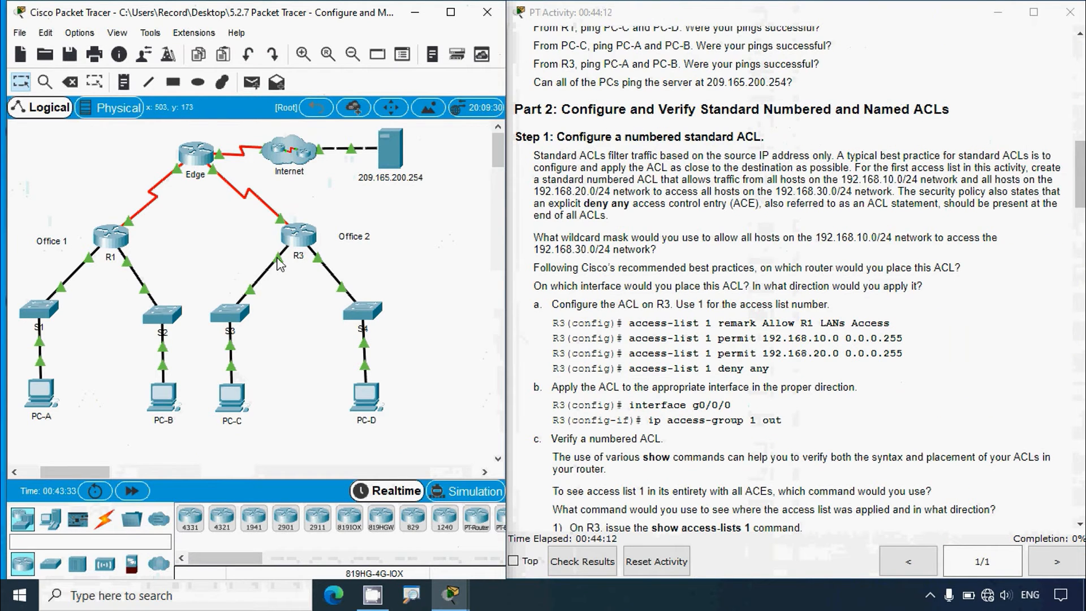
mouse_move(270, 258)
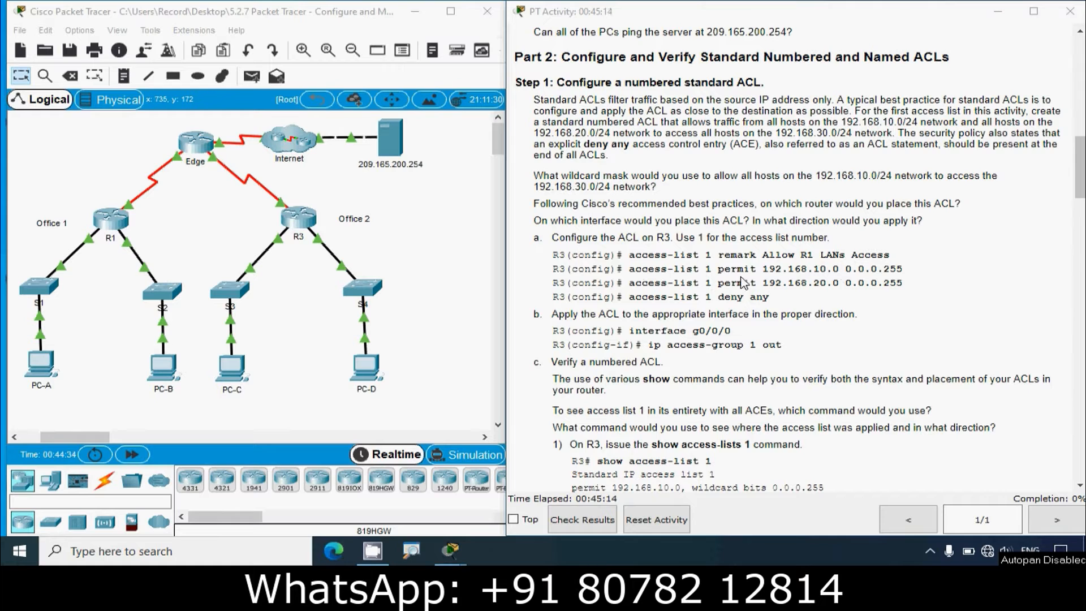
drag(763, 269, 907, 271)
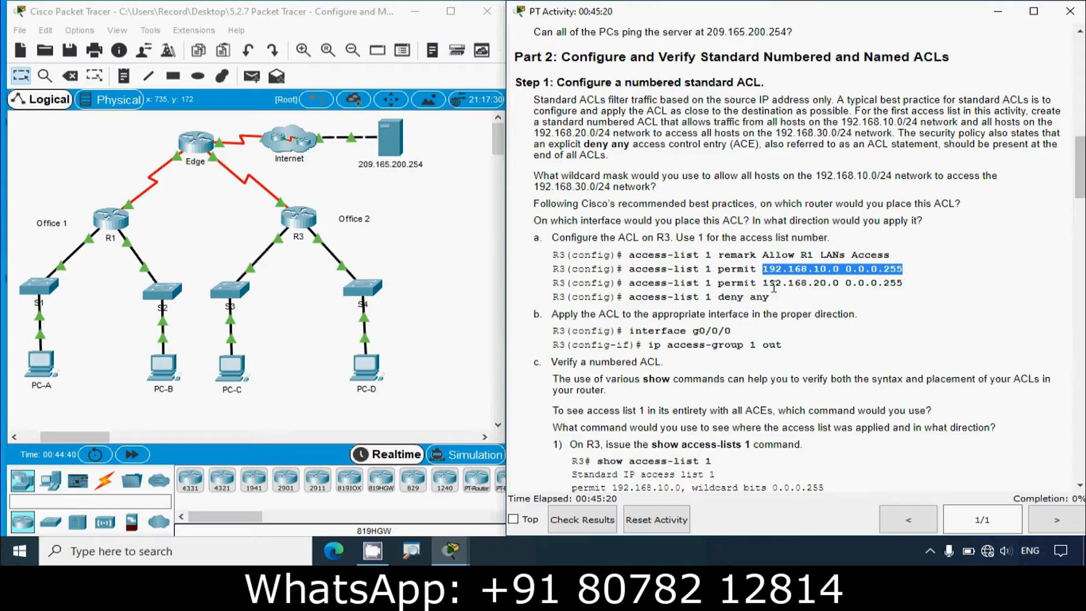
click(858, 288)
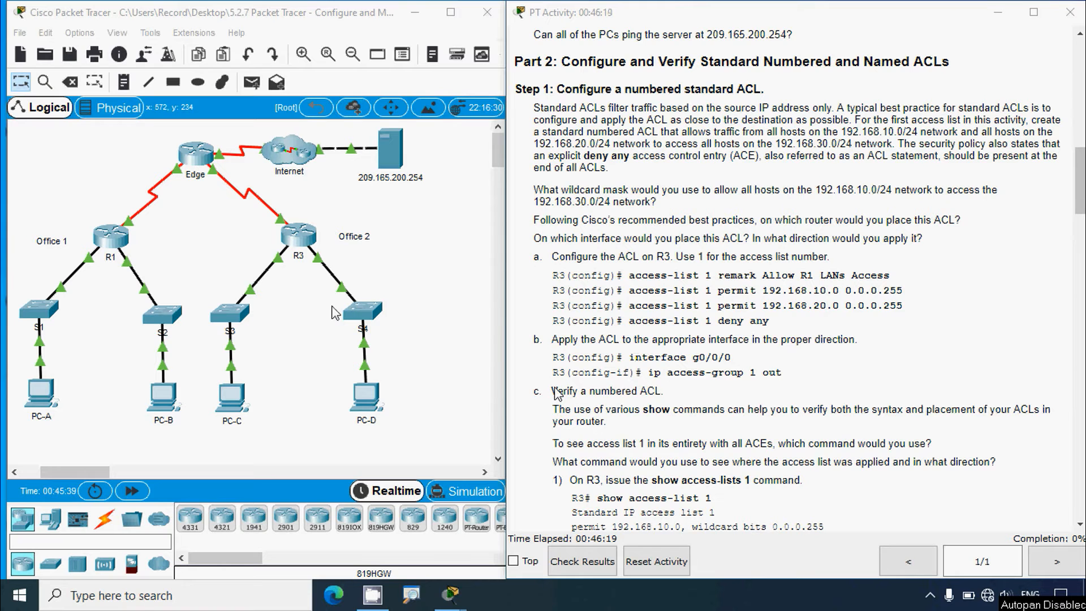
Reopen R3's command line in a maximized window and enter global configuration mode.
click(296, 241)
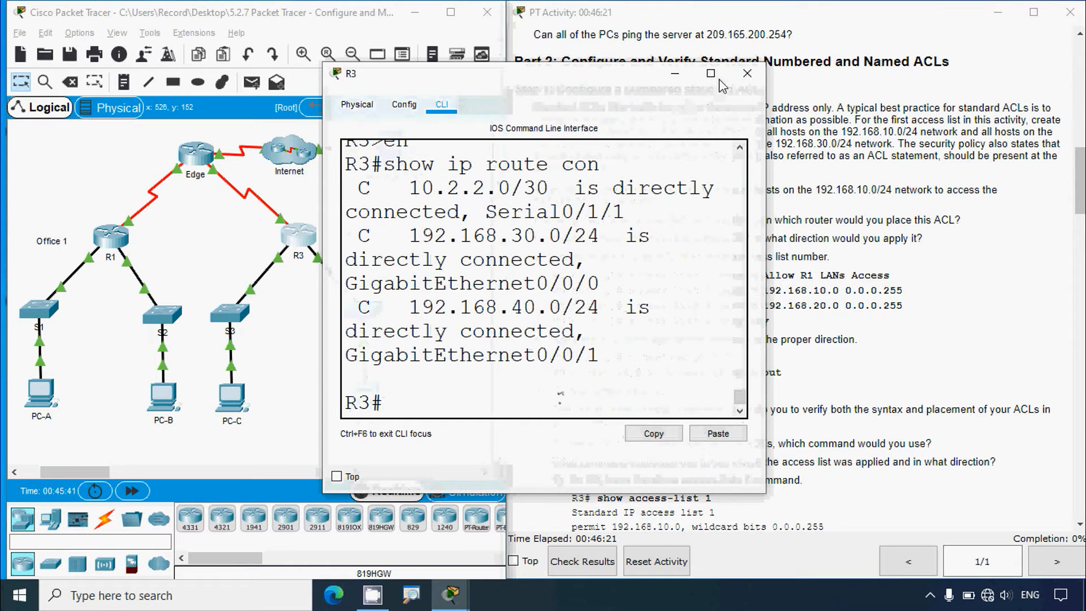
click(717, 82)
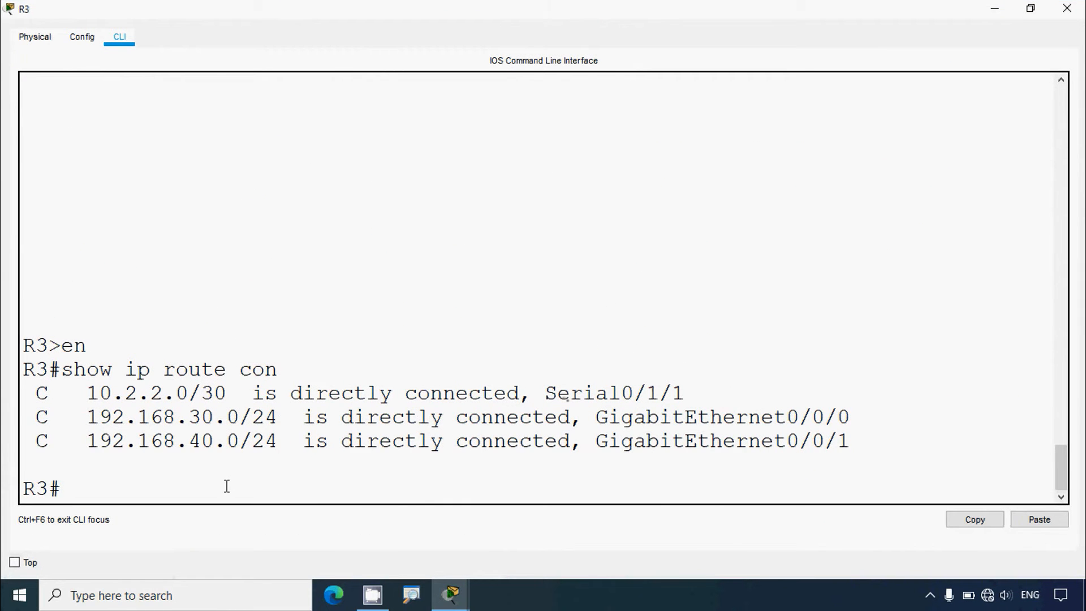
text(nf t)
key(Return)
Add the remark "Allow R1 LANs Access" to access list 1 on R3.
text(access)
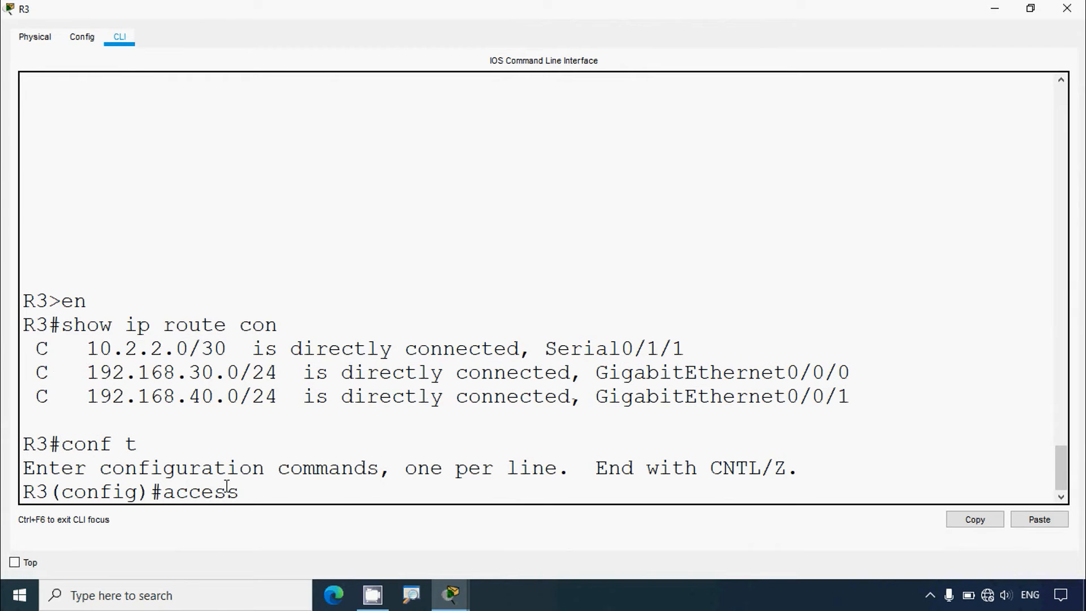
text(-list 1 remark a)
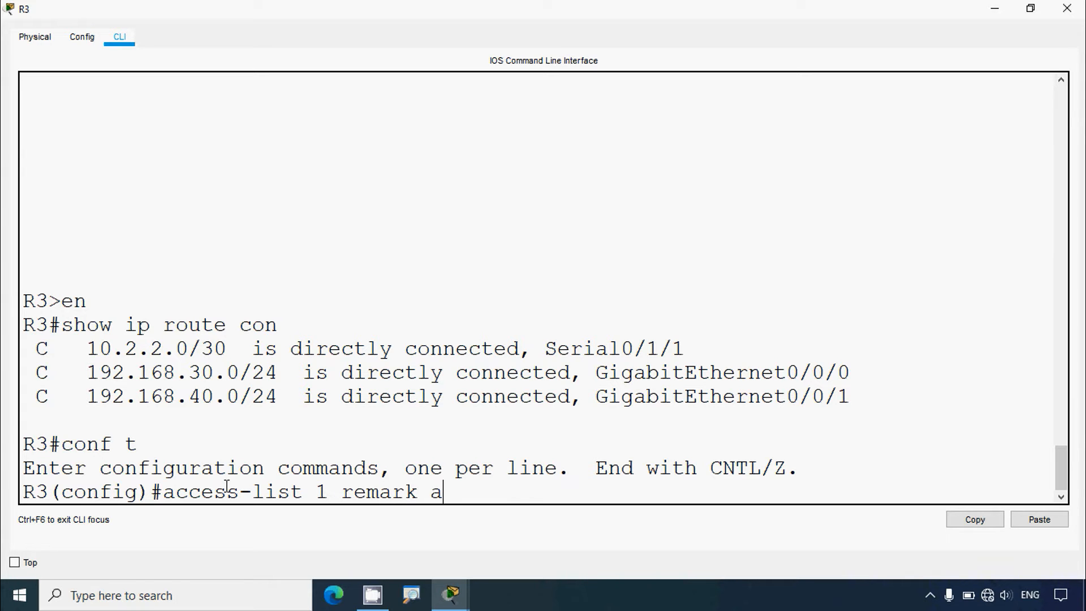
key(BackSpace)
text(Allow R1 L)
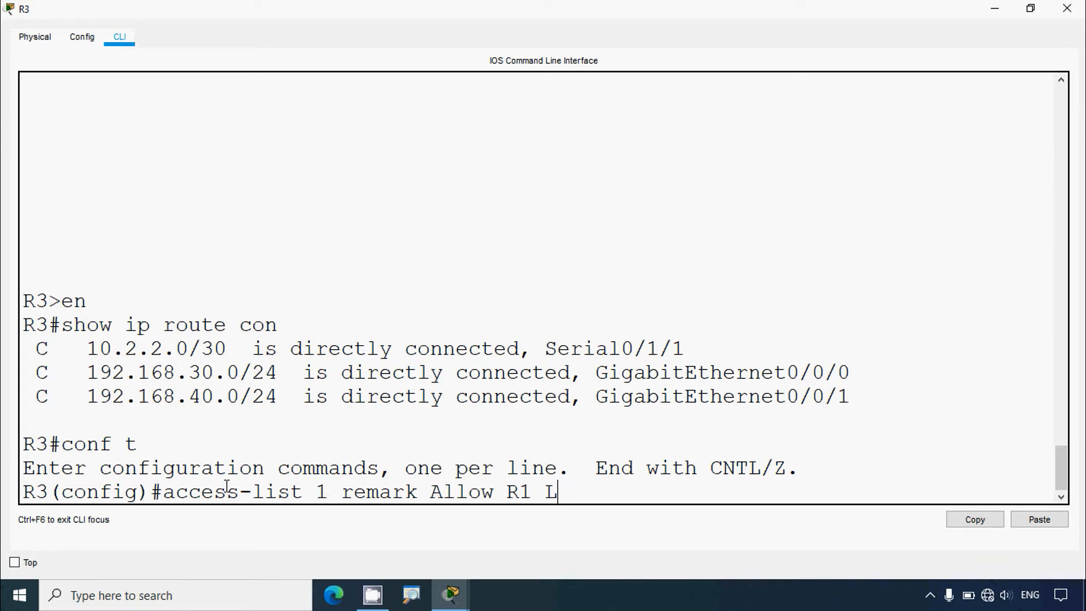
text(ANs Access)
key(Return)
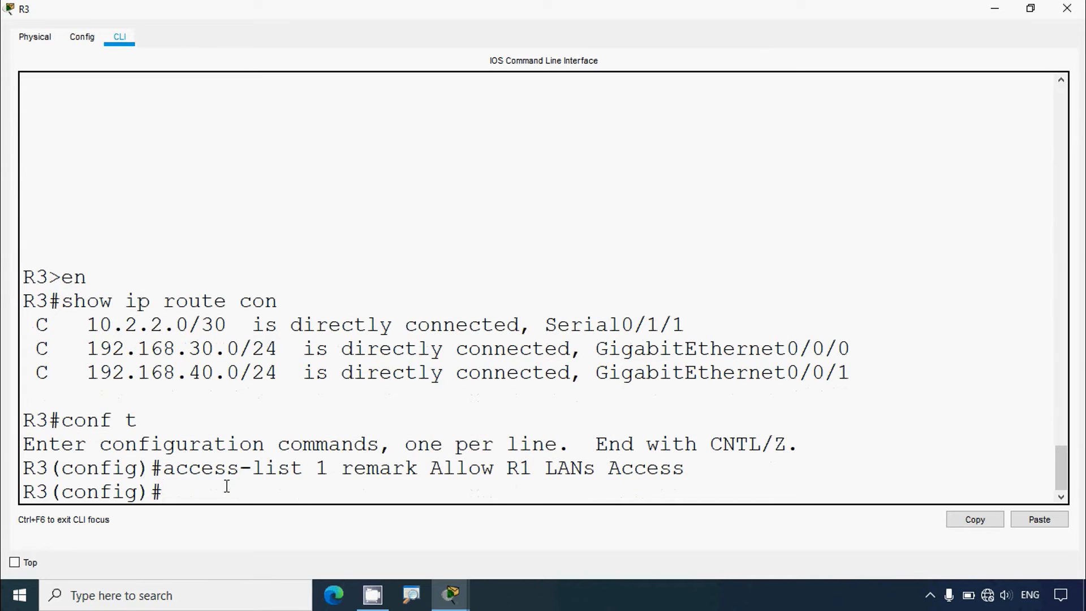
Add an access list 1 entry on R3 permitting 192.168.10.0 with wildcard mask 0.0.0.255.
text(access-list 12)
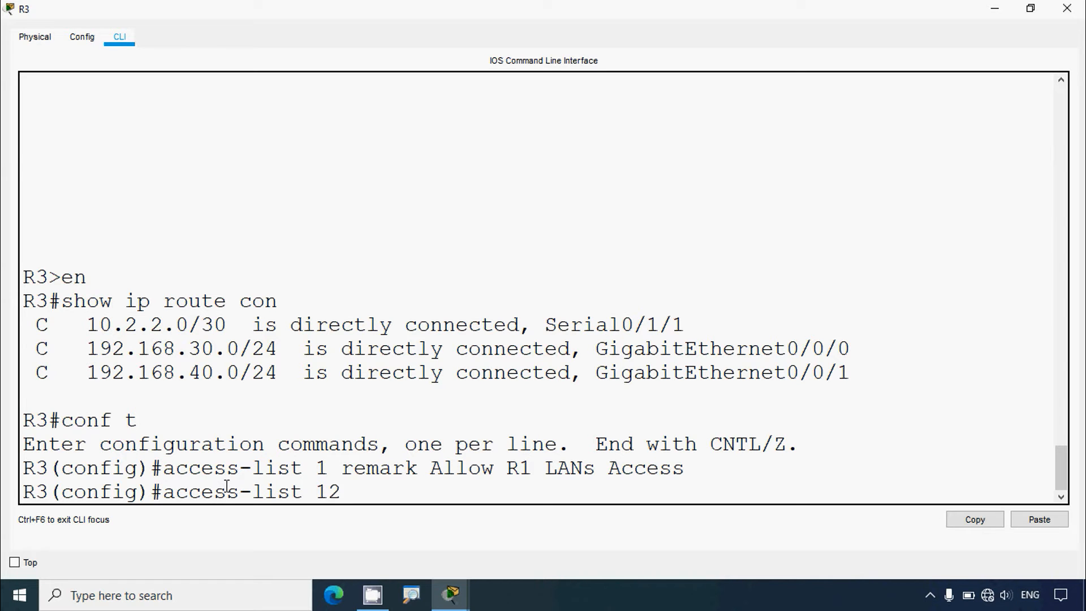
key(BackSpace)
text( permit)
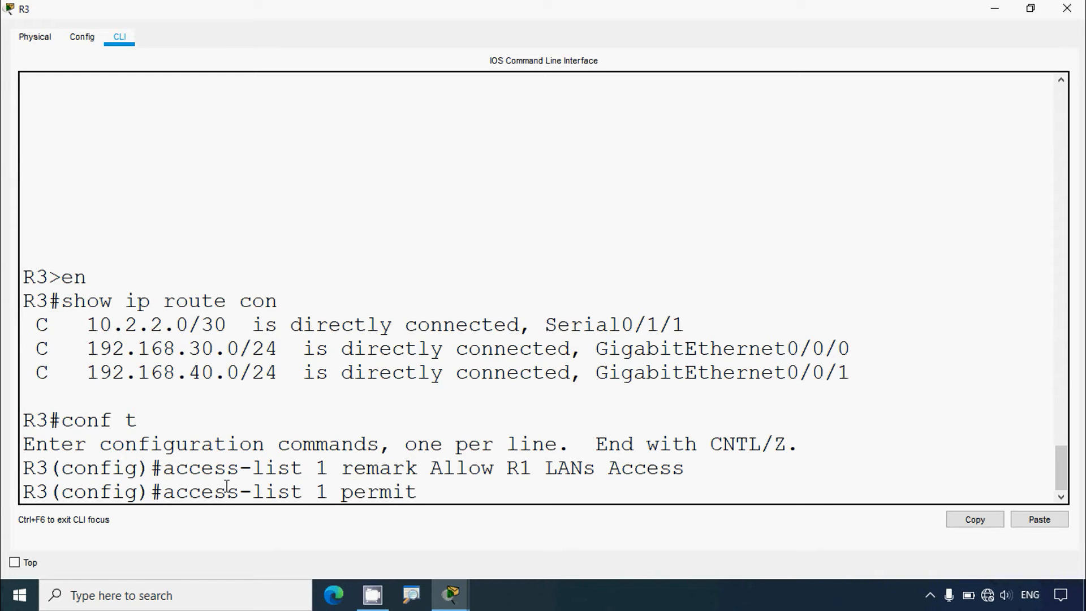
text( 192.168.10.0)
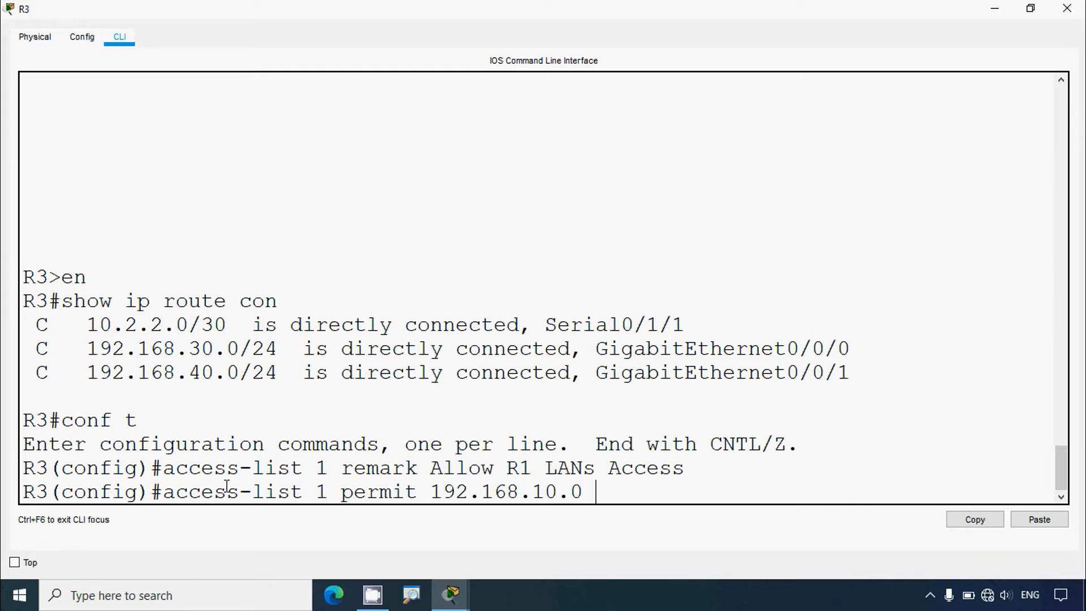
text( 0.0.0.255)
key(Return)
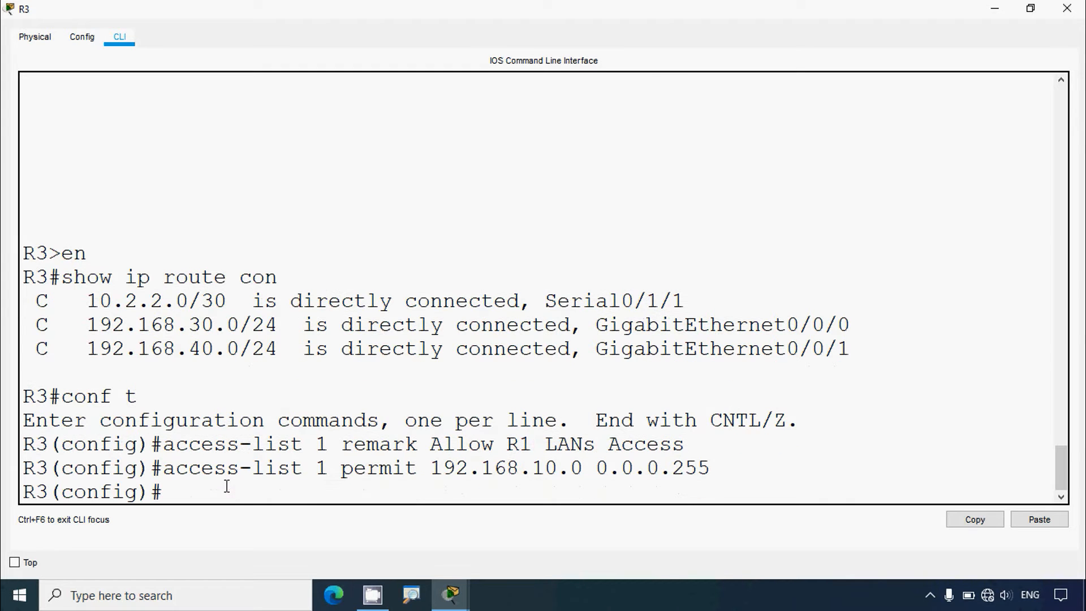
Add an access list 1 entry on R3 permitting 192.168.20.0 with wildcard mask 0.0.0.255.
text(access-list 1 permit)
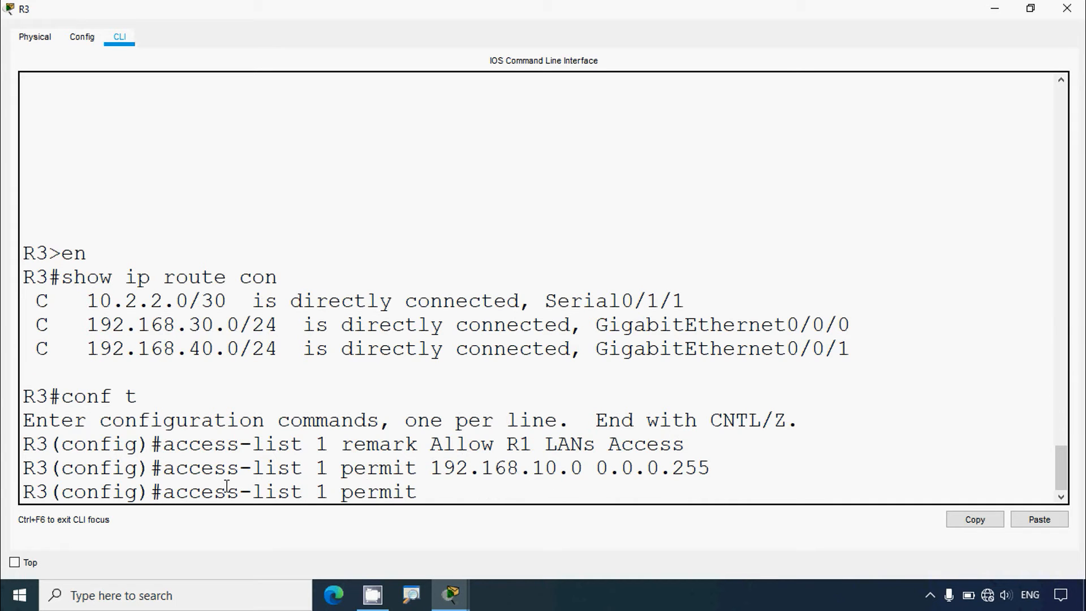
text( 192.168.20.0)
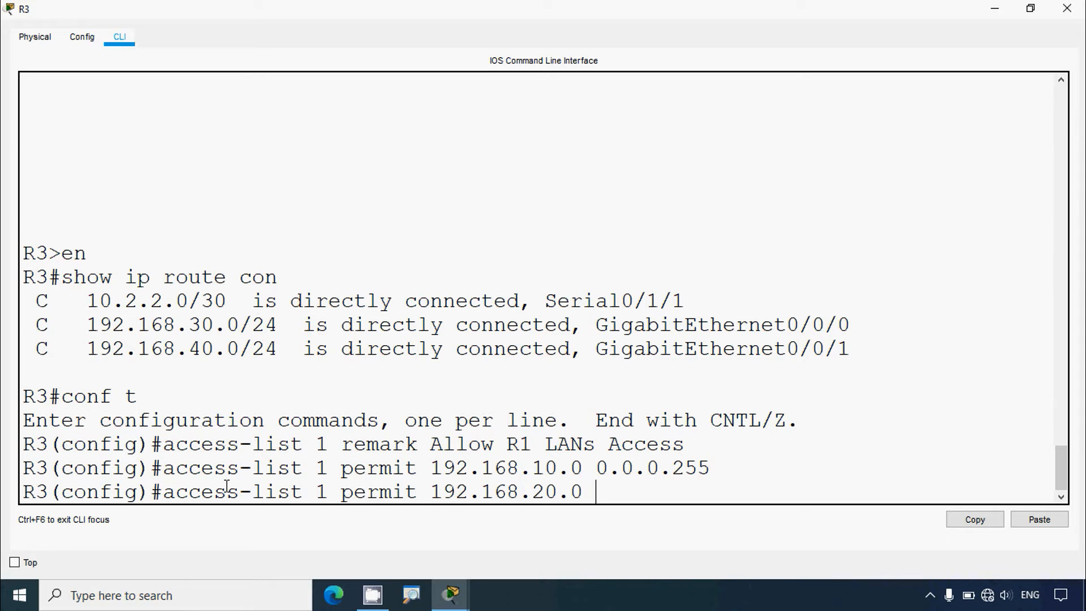
text( 0.0.0.255)
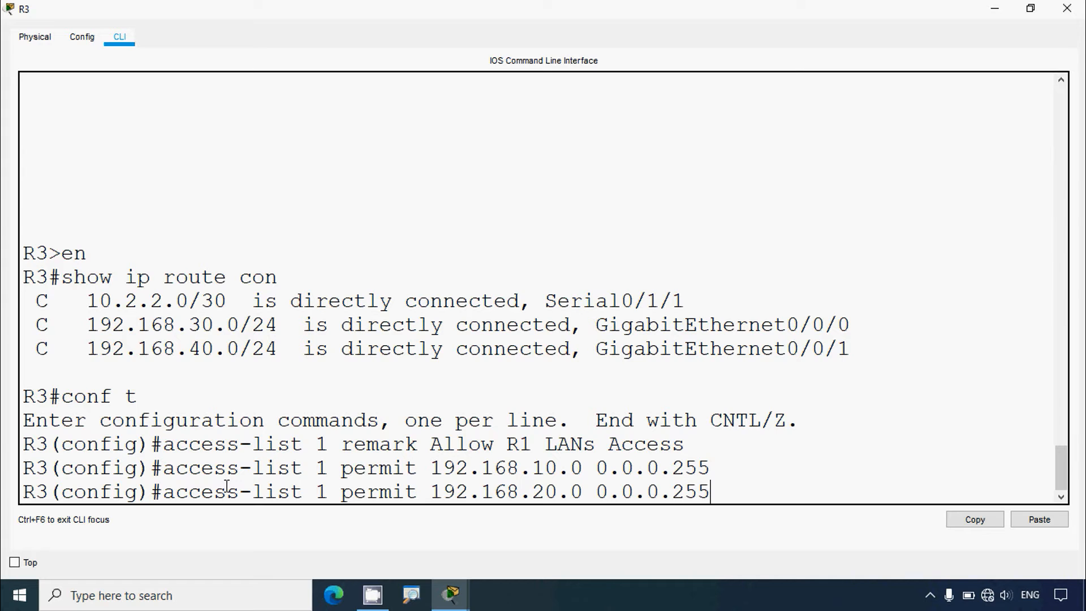
key(Return)
Add an access list 1 entry on R3 denying any source, and close the R3 window.
text(acce)
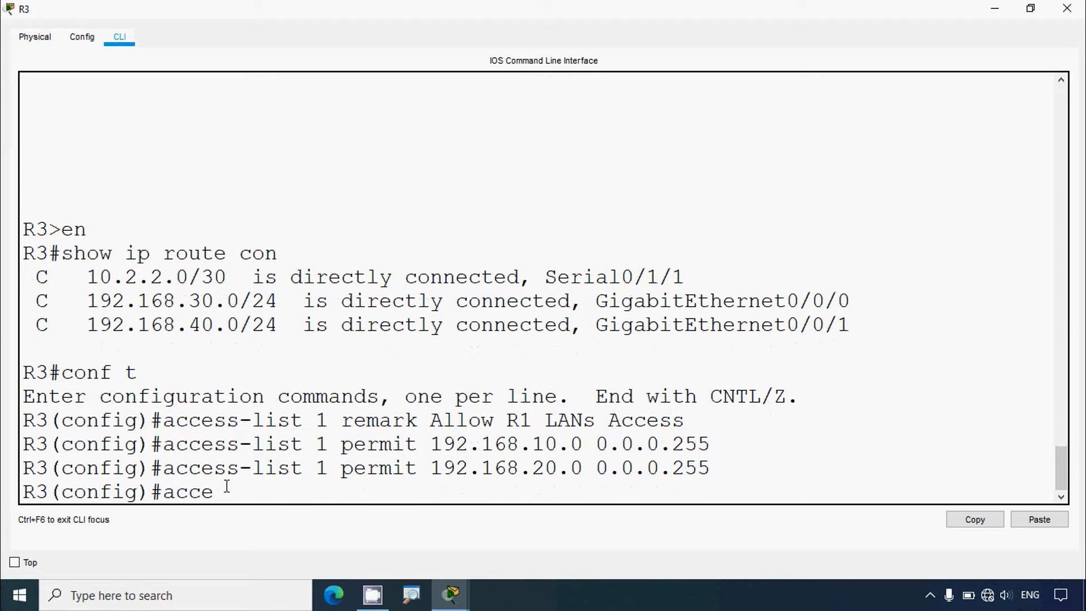
text(ss-list 1 den)
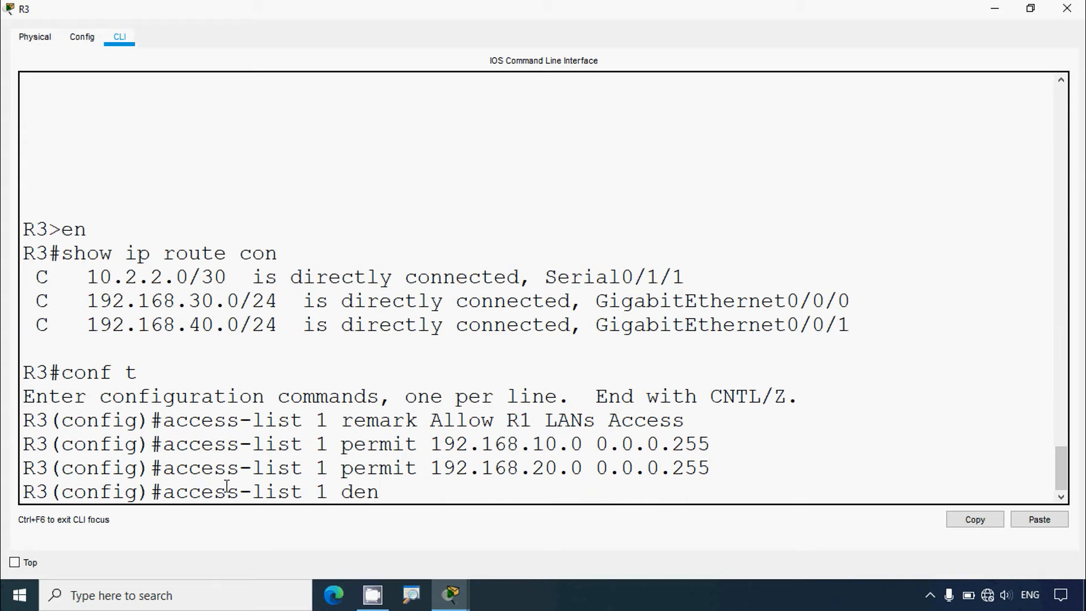
text(y any)
key(Return)
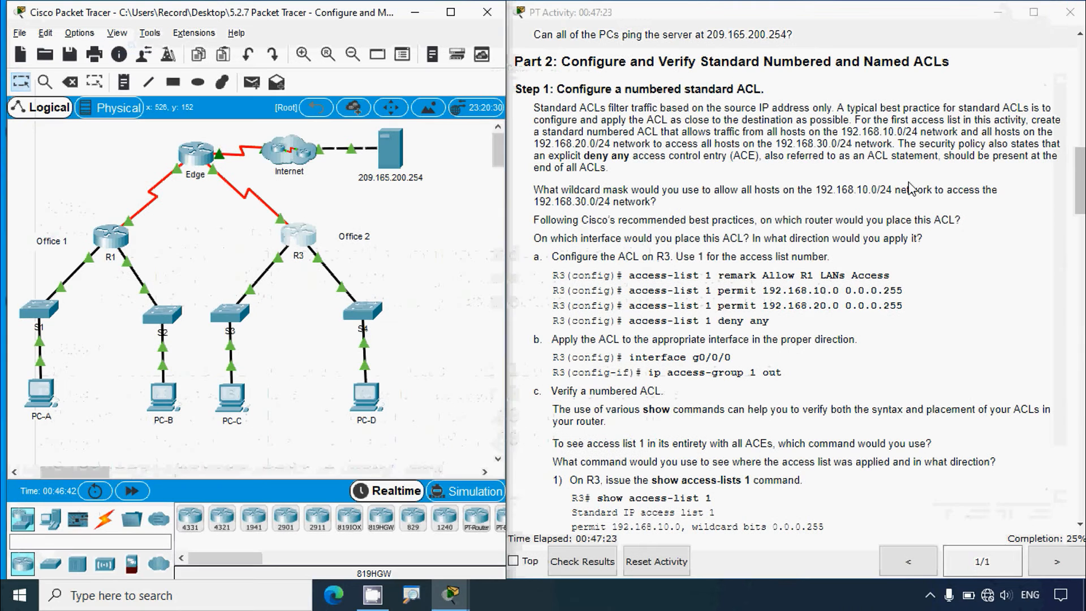
click(1067, 8)
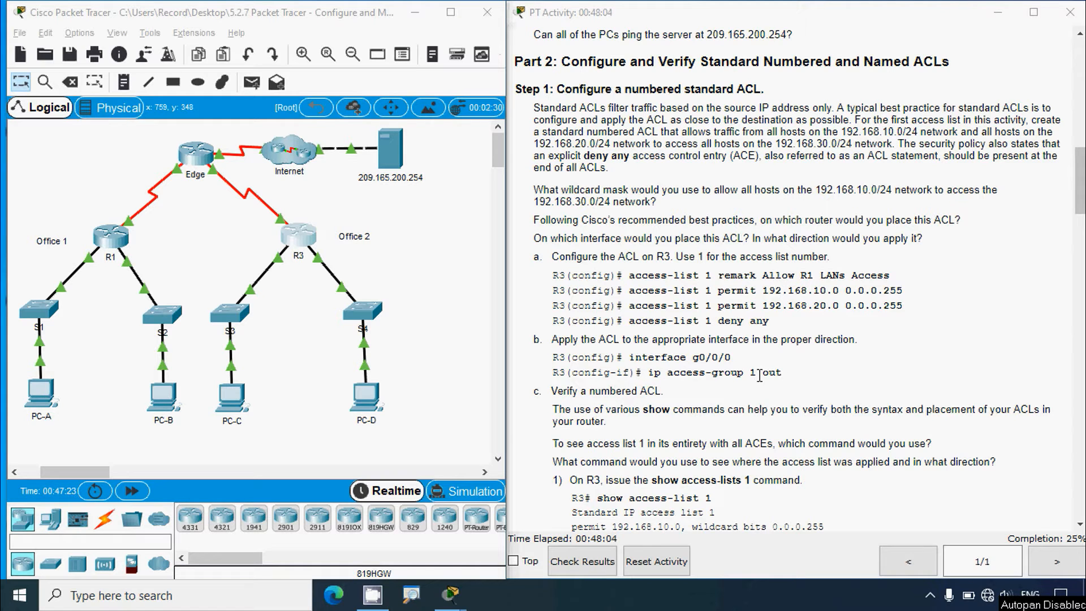
Reopen R3's command line and apply access list 1 in the outbound direction on interface g0/0/0.
click(305, 242)
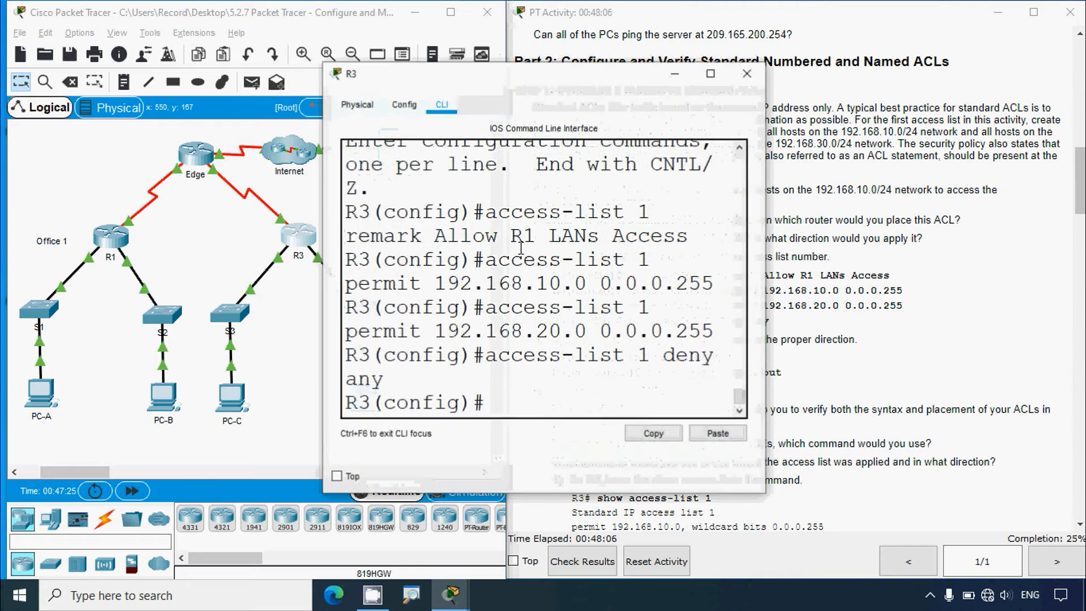
click(711, 74)
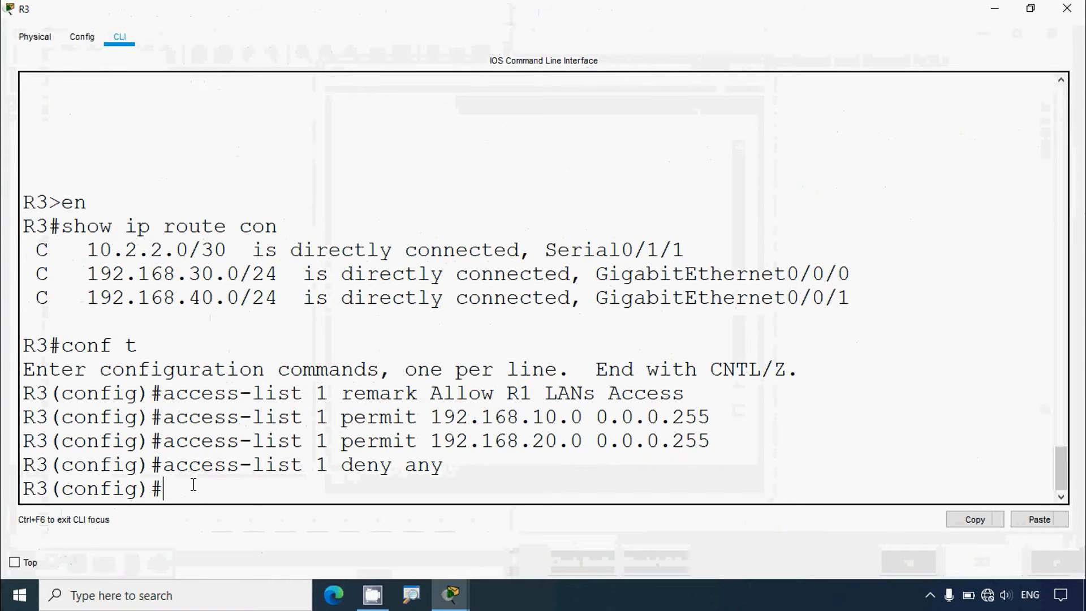
text(intefr)
key(BackSpace)
text(rface g)
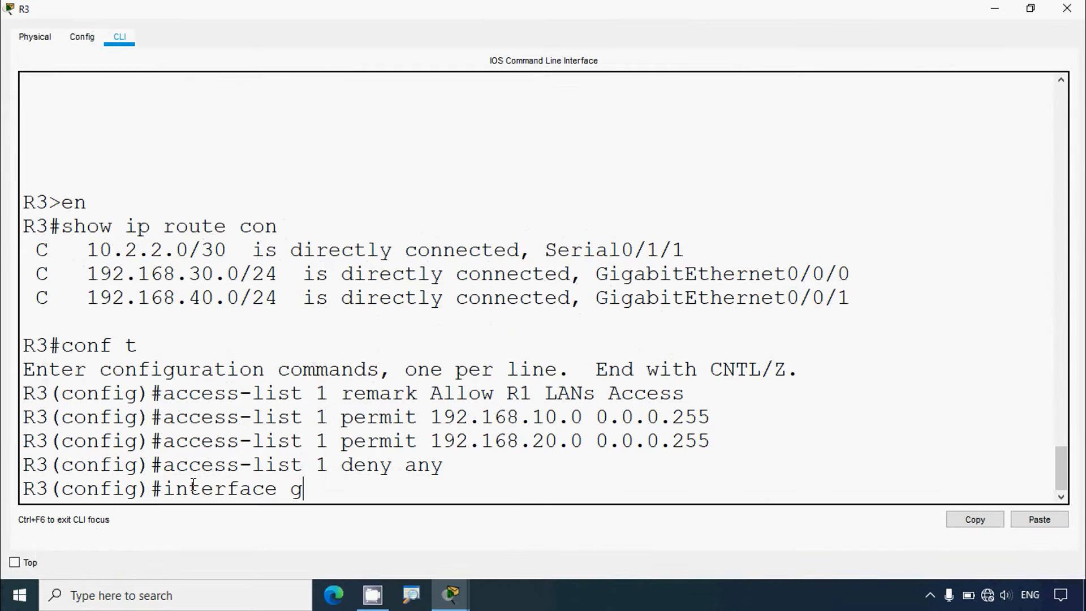
text(0/0/0)
key(Return)
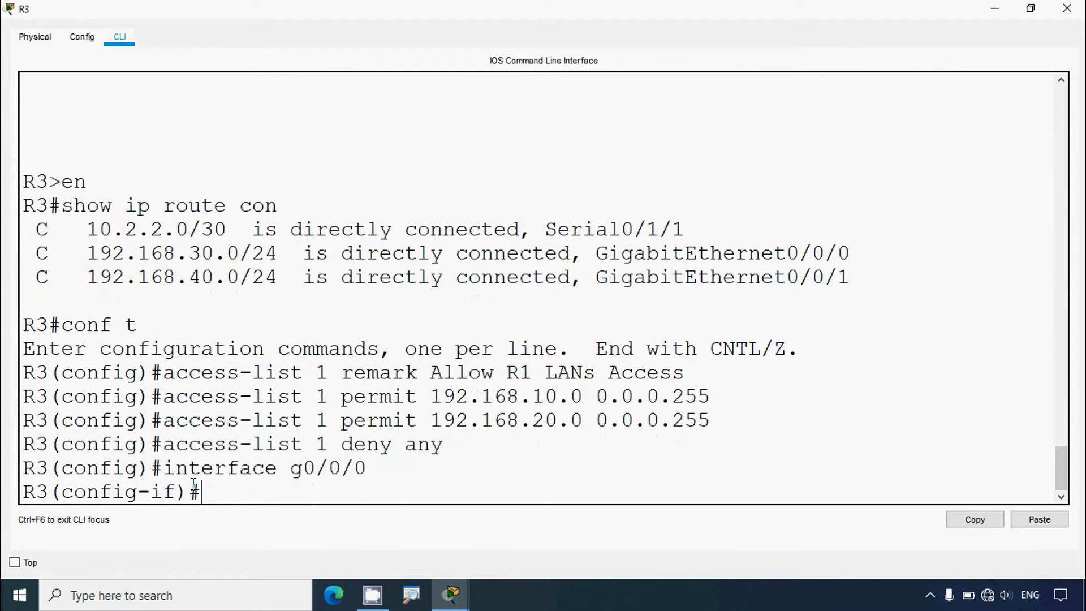
text(ip acces)
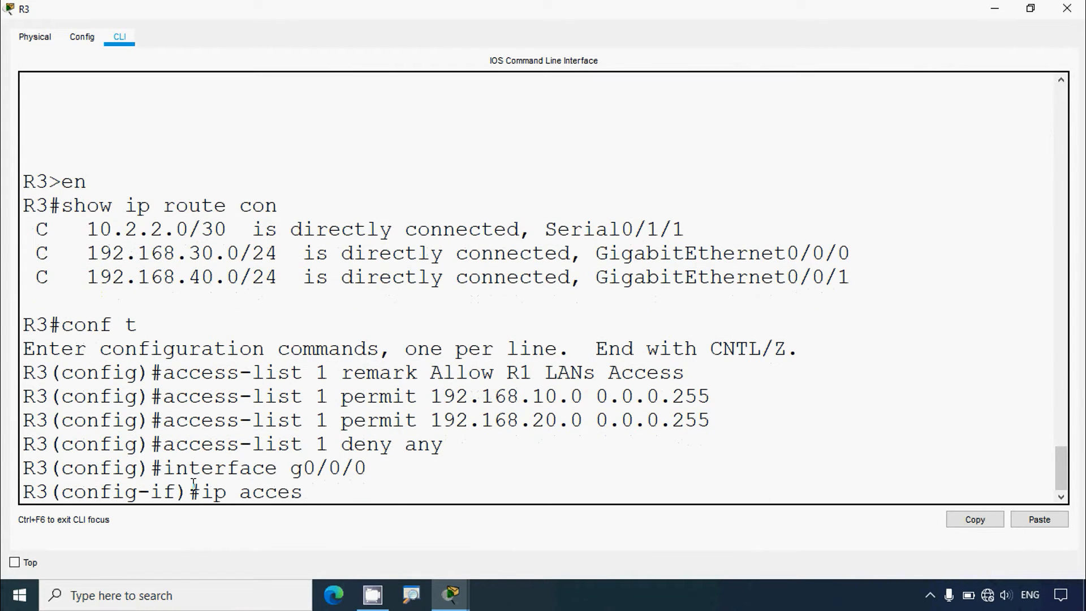
text(s-group 1 out)
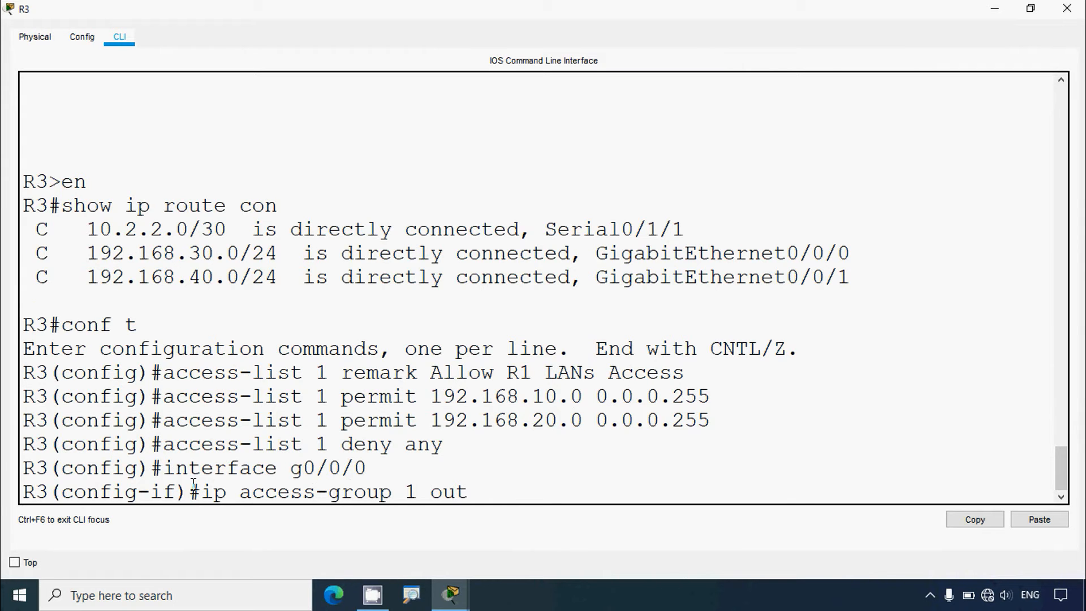
key(Return)
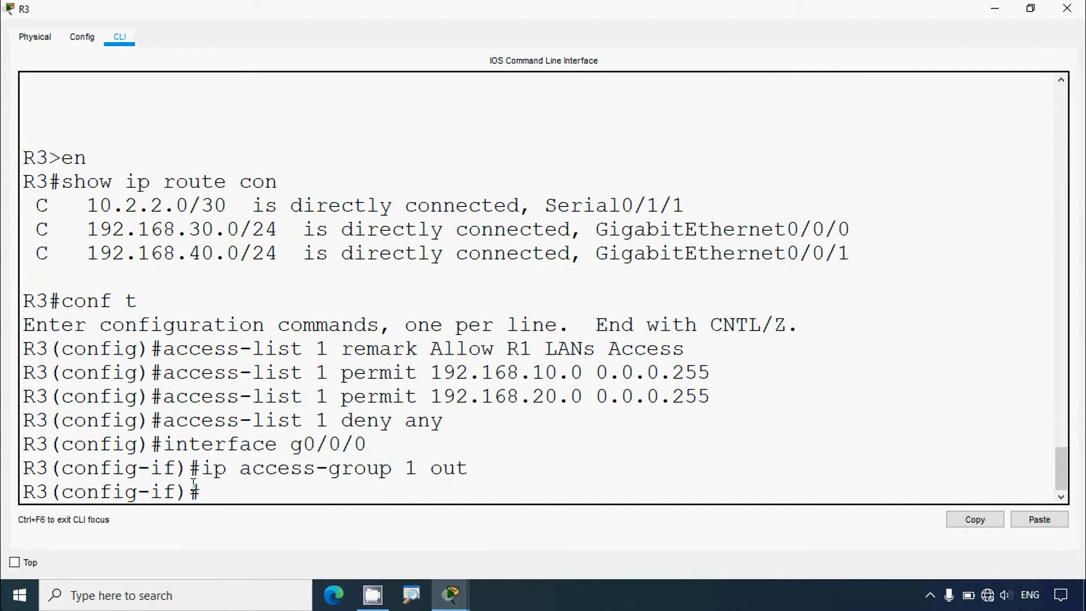
click(1067, 8)
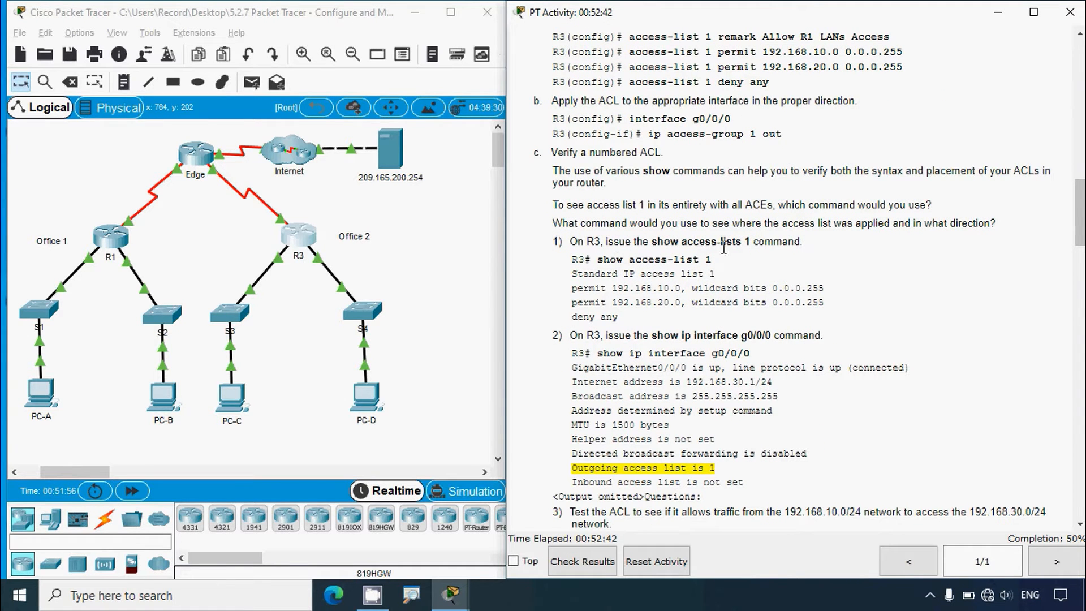
Return R3 to privileged EXEC mode and display access list 1 to examine its permit and deny entries.
click(306, 240)
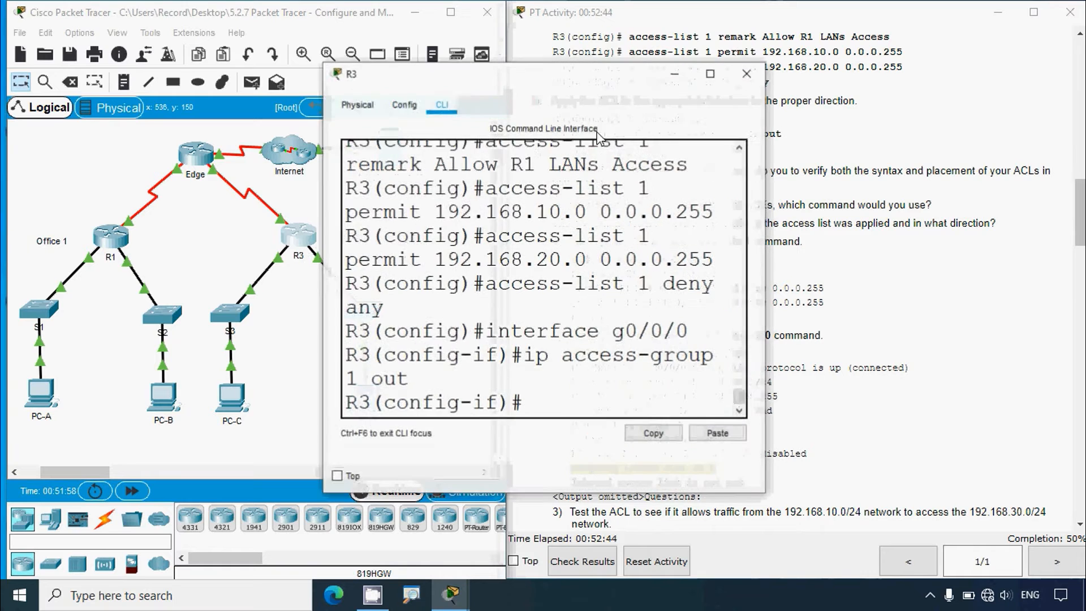
click(710, 75)
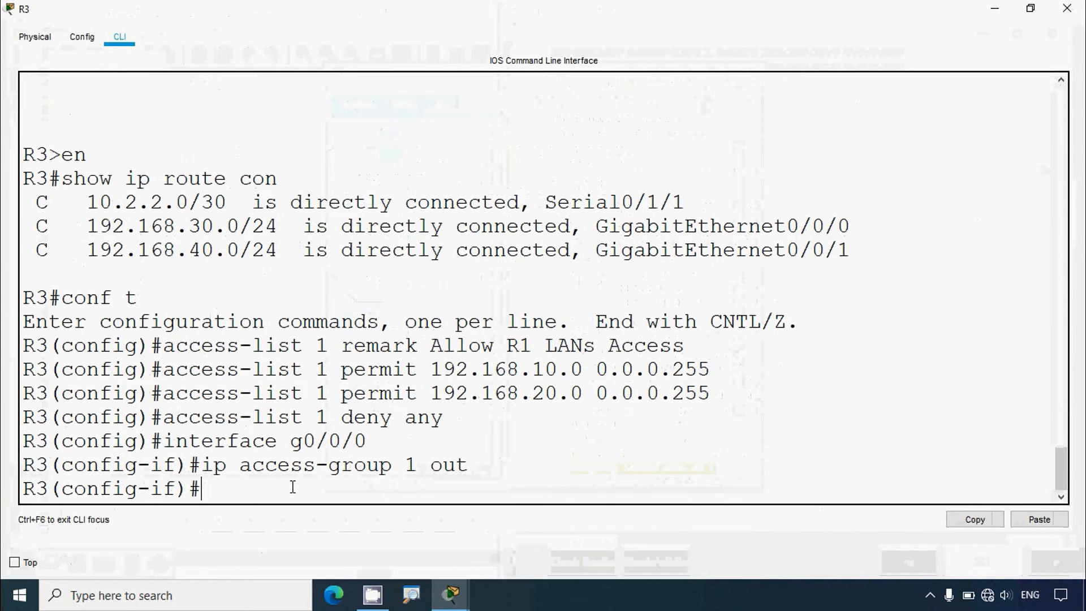
text(end)
key(Return)
text(sh)
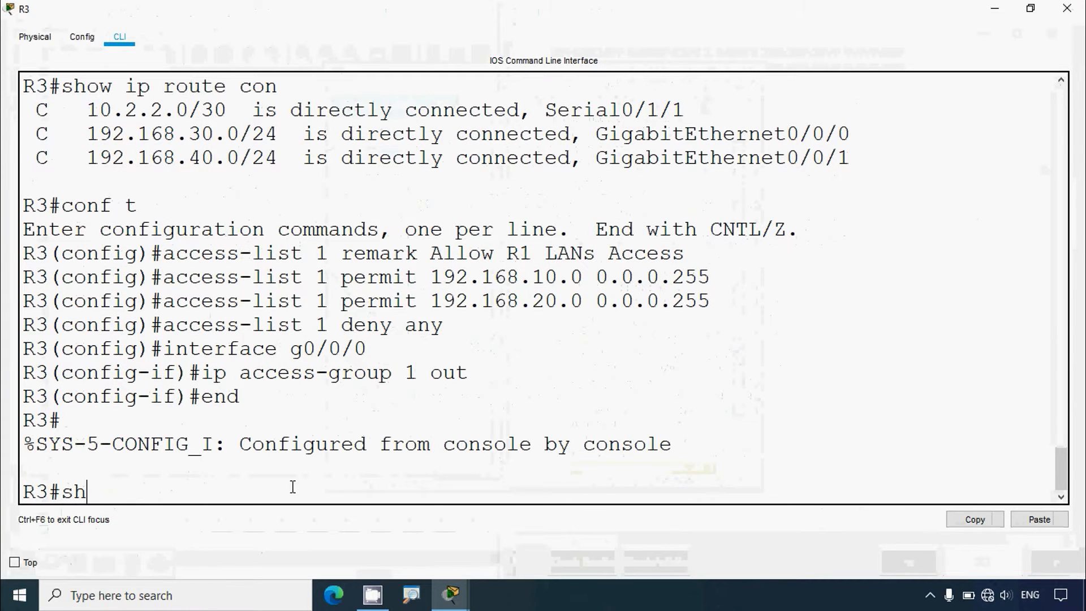
text(ow access)
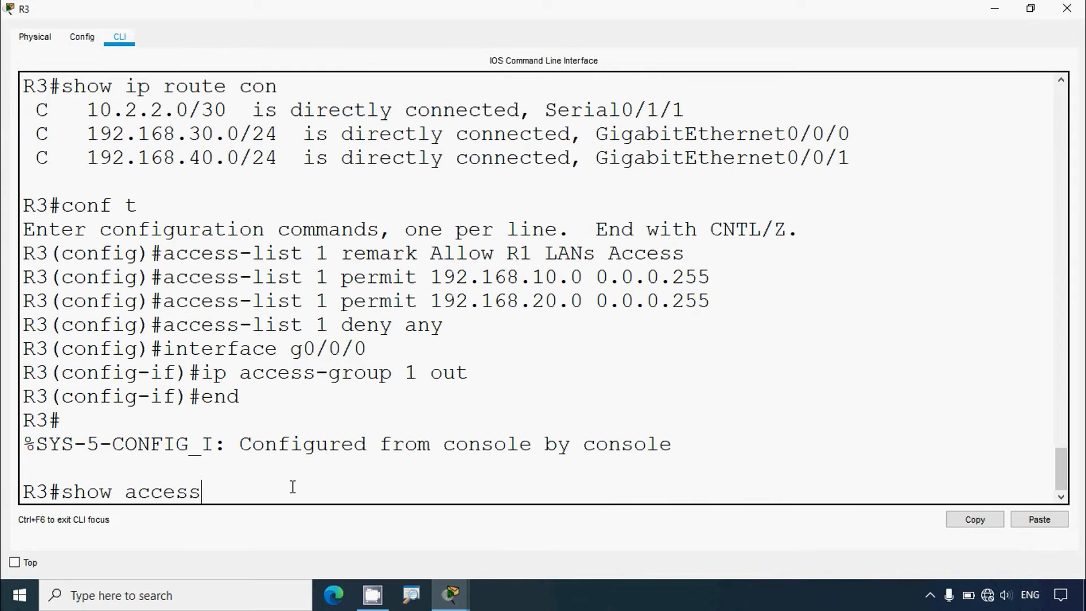
text(-lists 1)
key(Return)
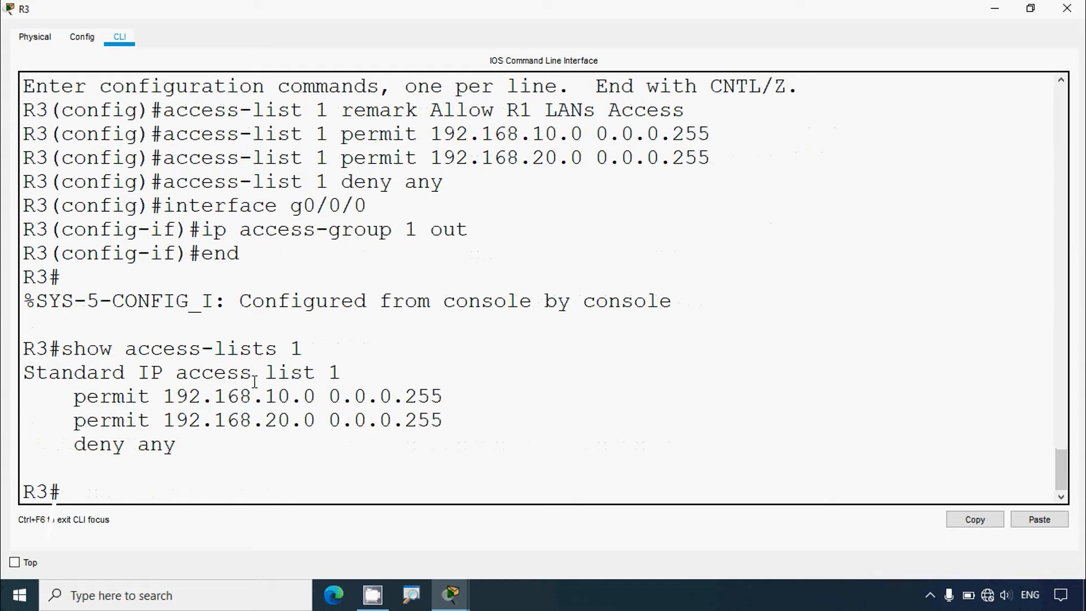
double_click(79, 397)
drag(163, 396, 444, 396)
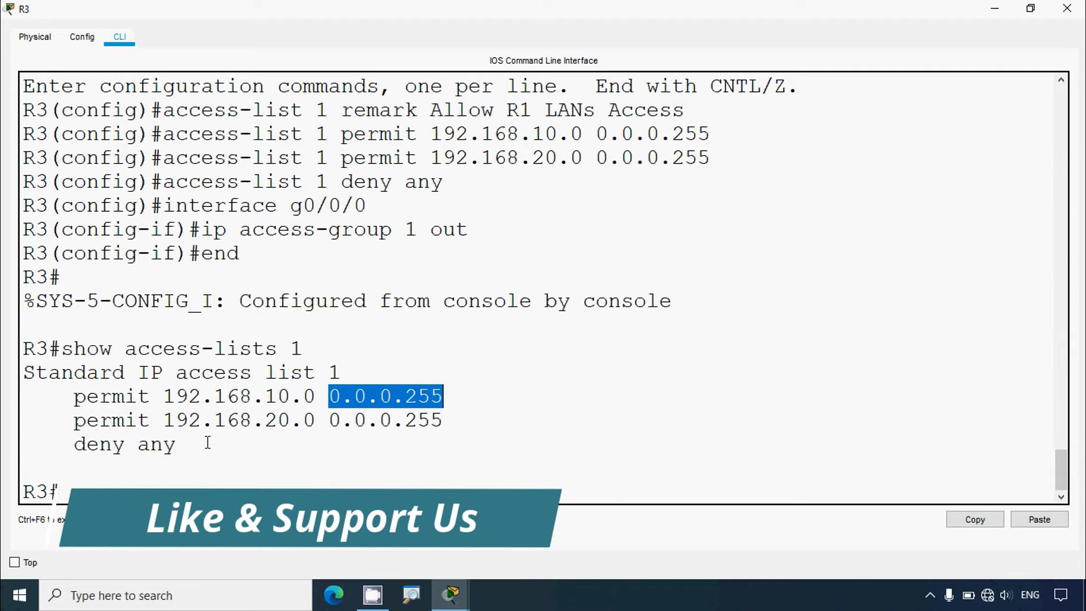
drag(165, 420, 442, 420)
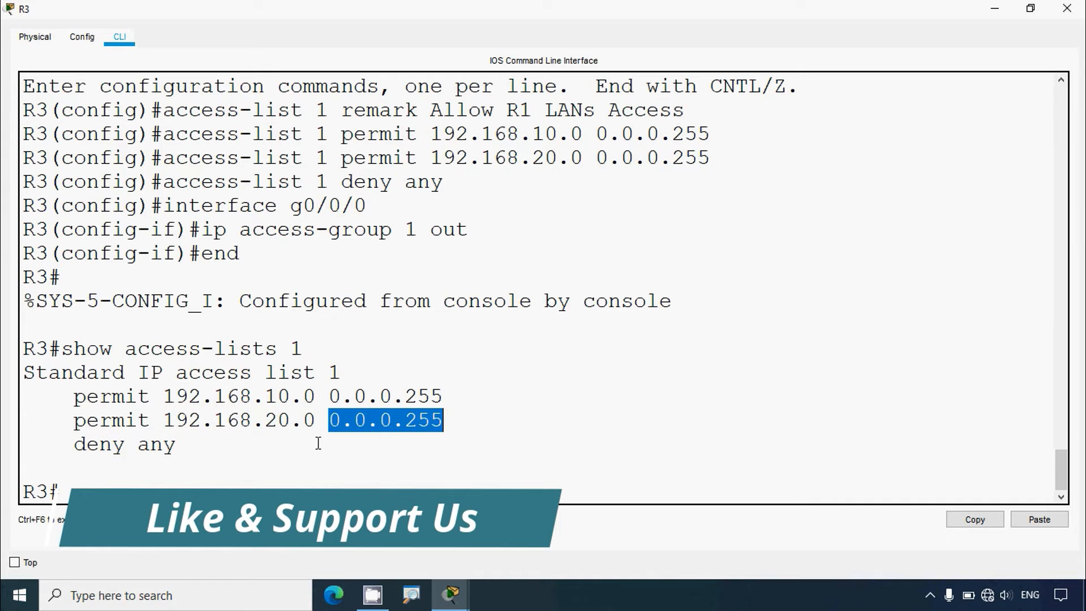
drag(75, 444, 170, 444)
click(192, 447)
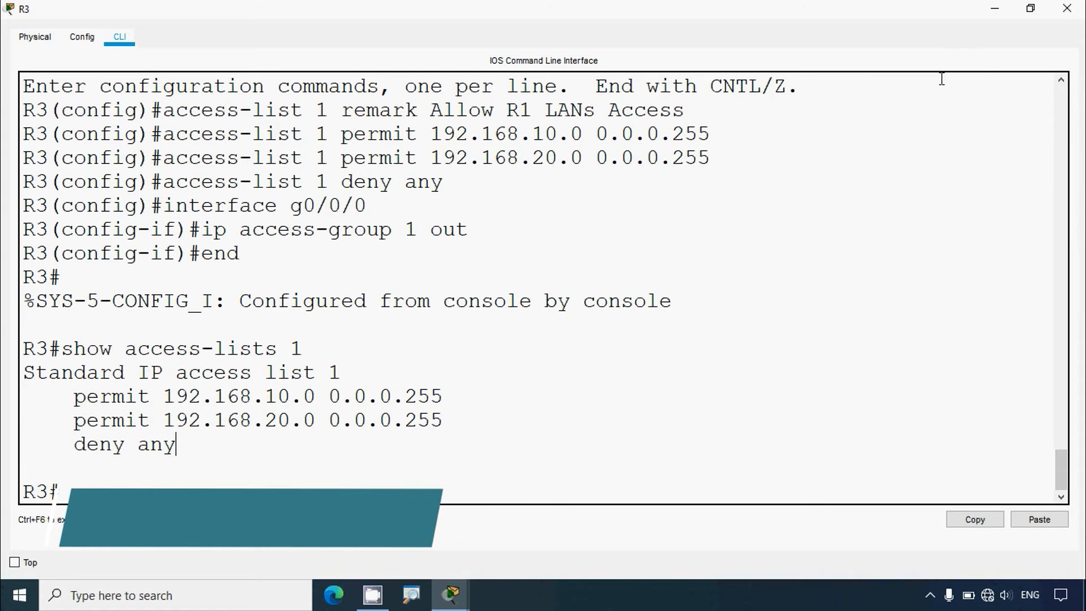
Check the next verification instruction and display the IP settings of R3's g0/0/0 interface.
scroll(714, 370, down, 3)
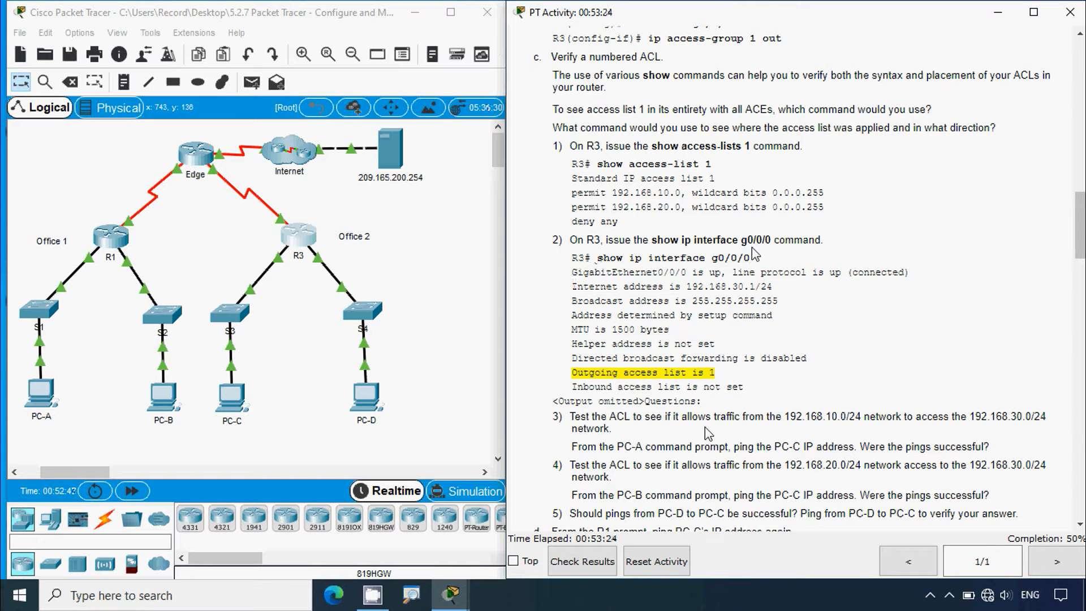
click(311, 253)
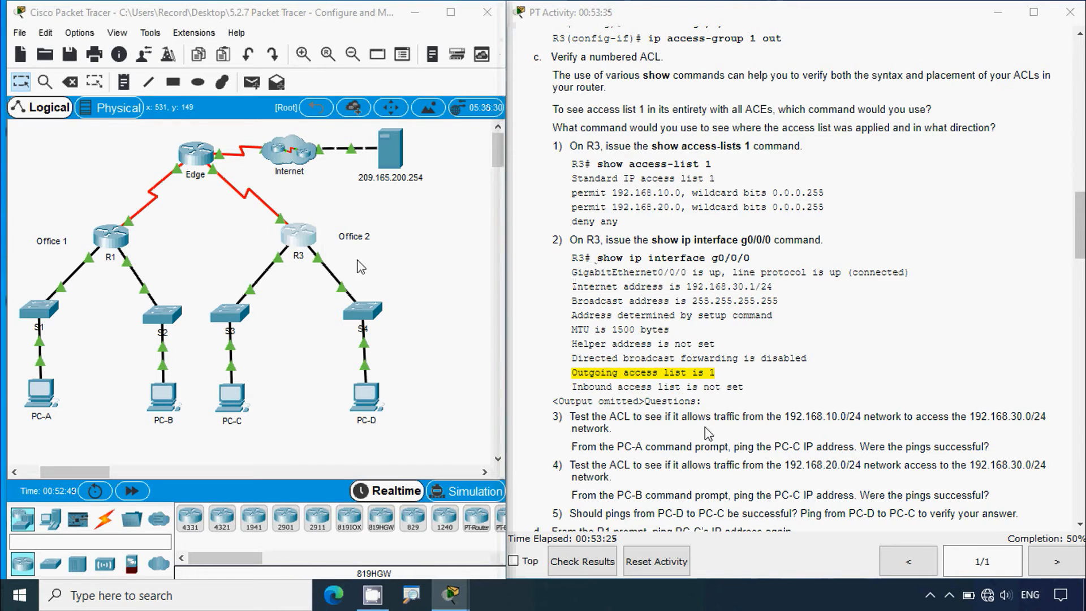
double_click(707, 73)
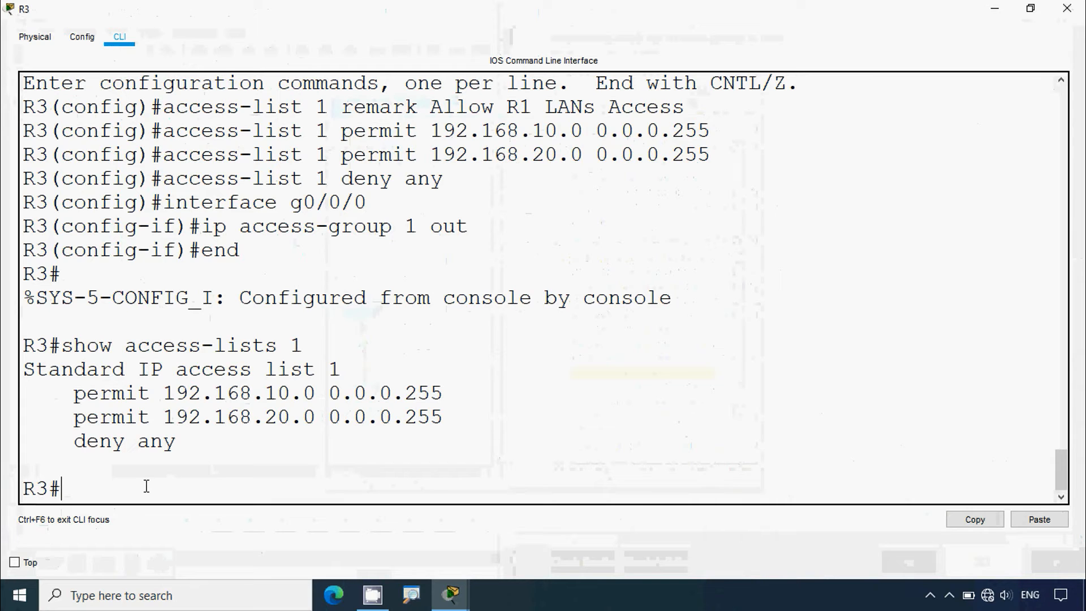
text(s)
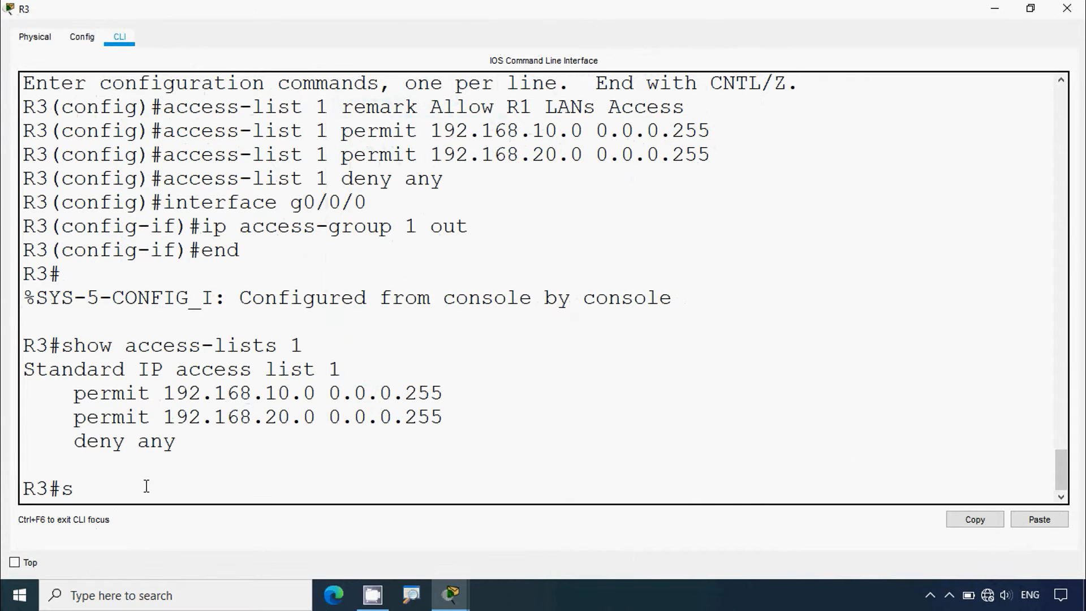
text(how ip interface g0)
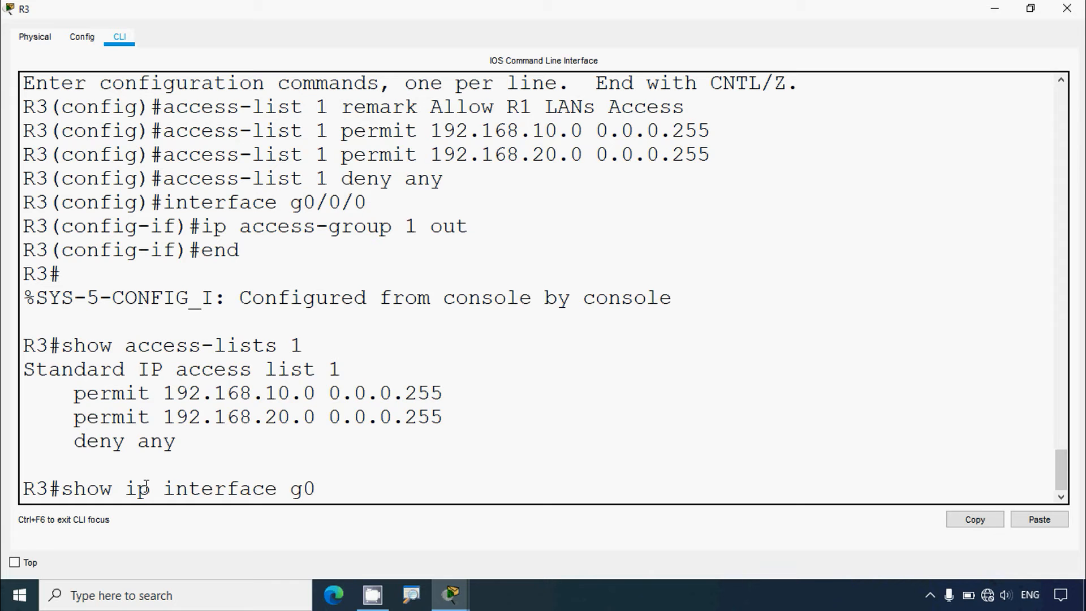
text(/0/0)
key(Return)
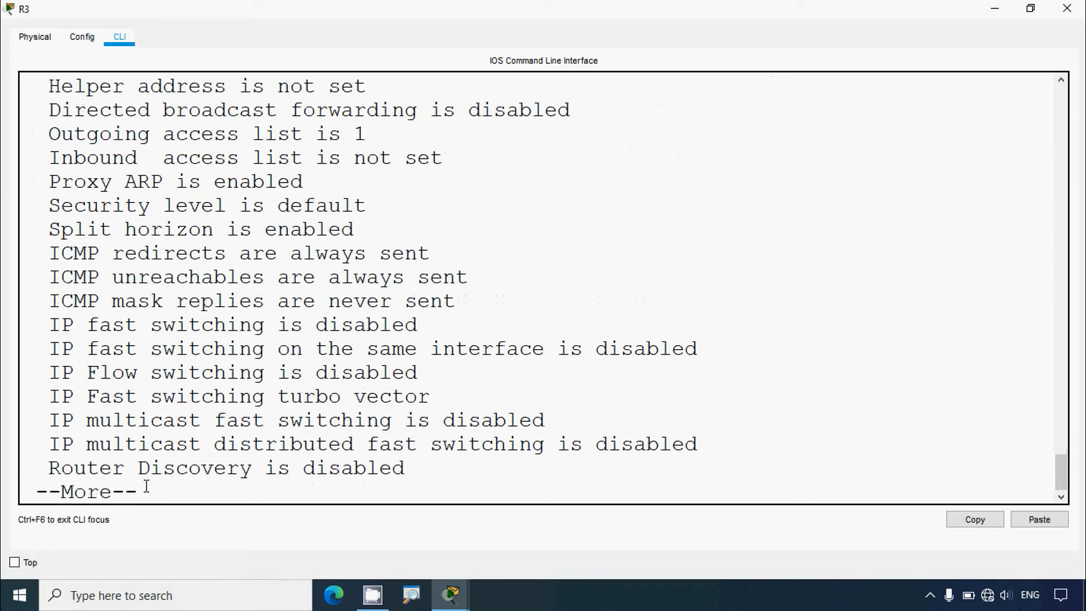
Examine the g0/0/0 output for the outgoing access list line, and close the R3 window.
key(space)
scroll(348, 360, up, 3)
scroll(365, 354, up, 1)
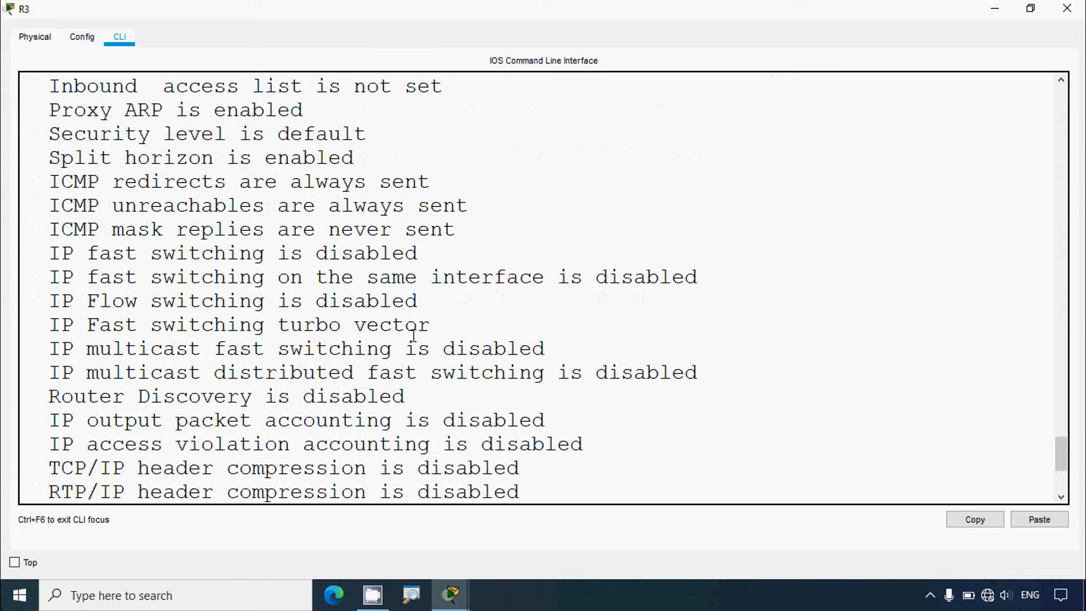
scroll(464, 362, up, 3)
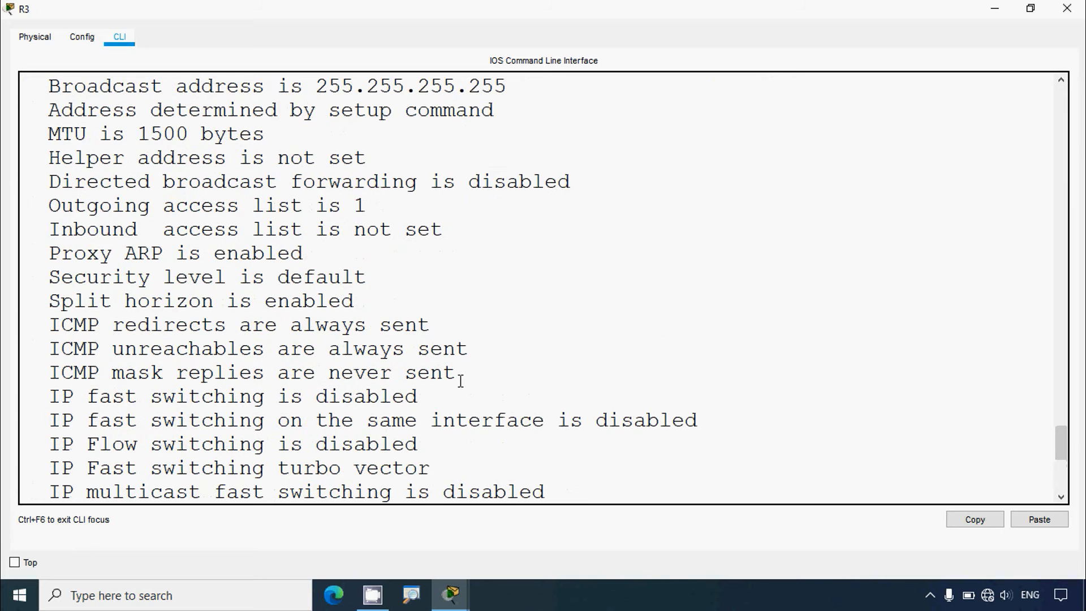
scroll(319, 301, up, 3)
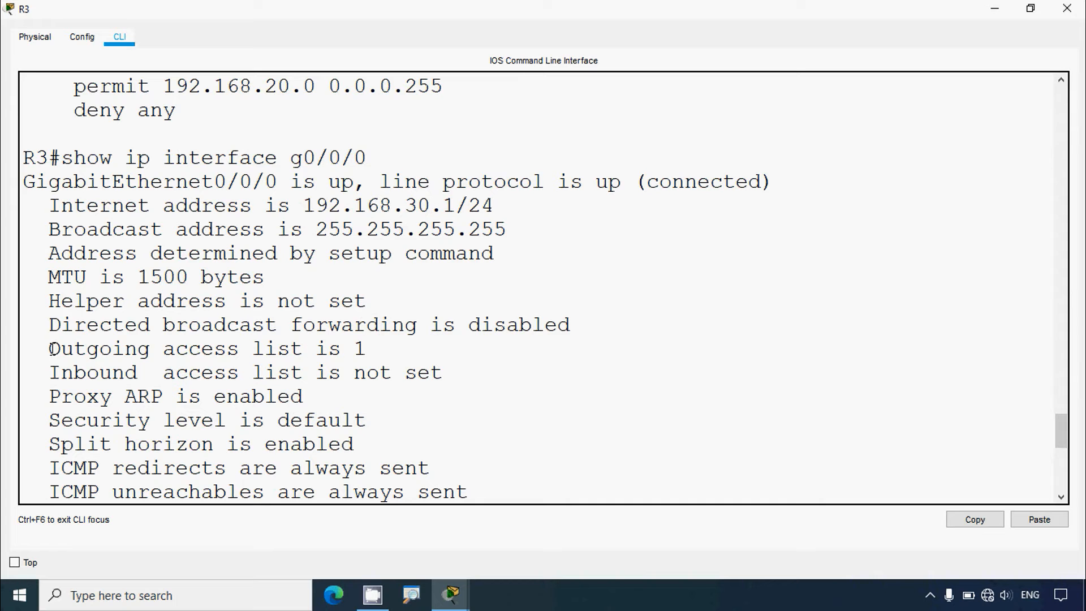
drag(51, 349, 394, 355)
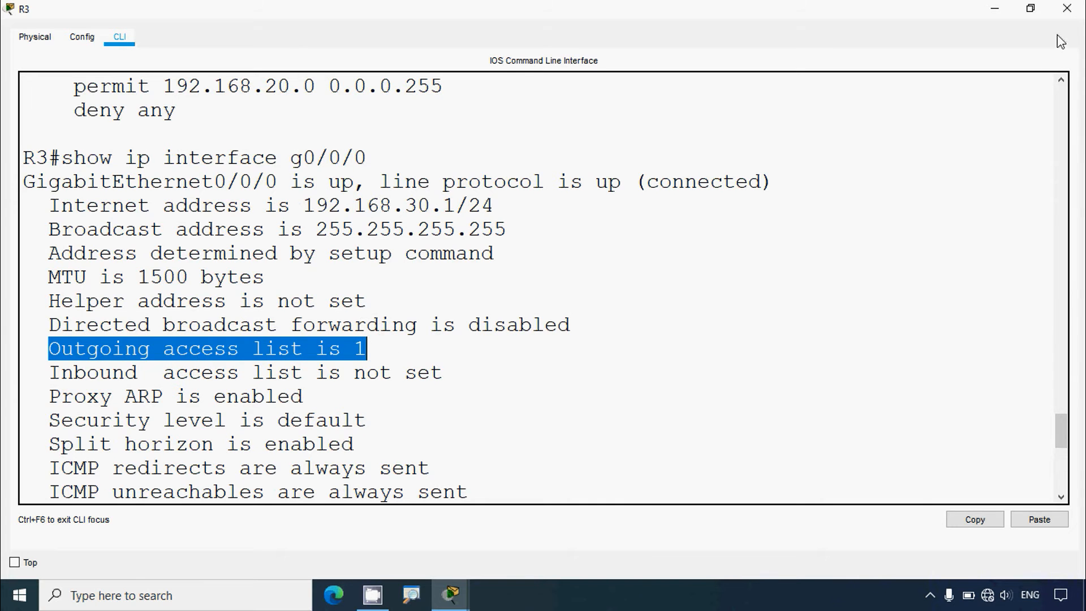
click(1067, 9)
Copy PC-C's IPv4 address from its IP configuration and close the PC-C window.
scroll(721, 399, down, 5)
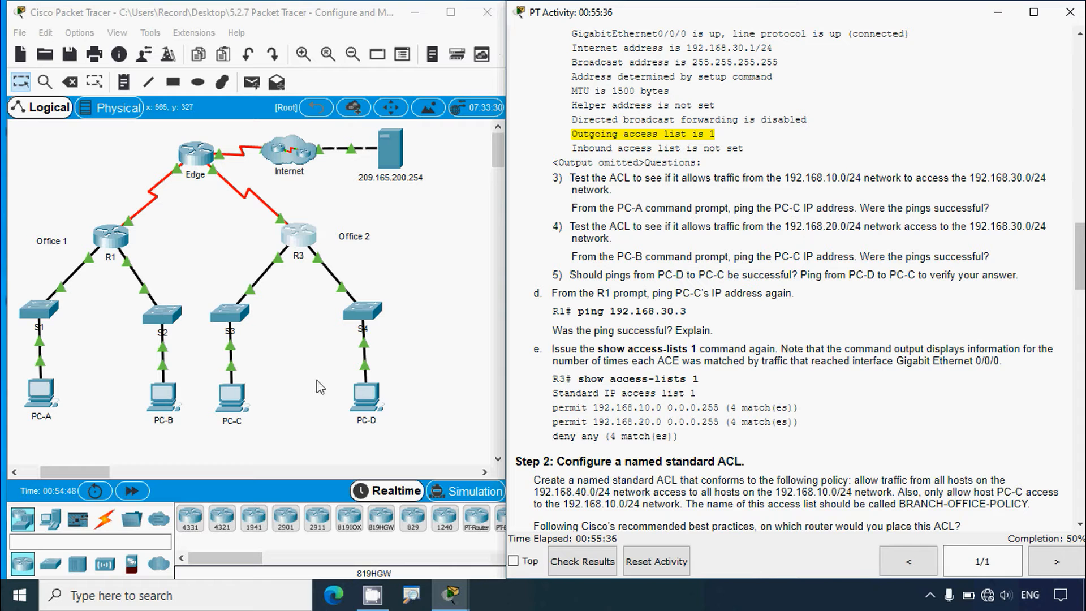
click(242, 398)
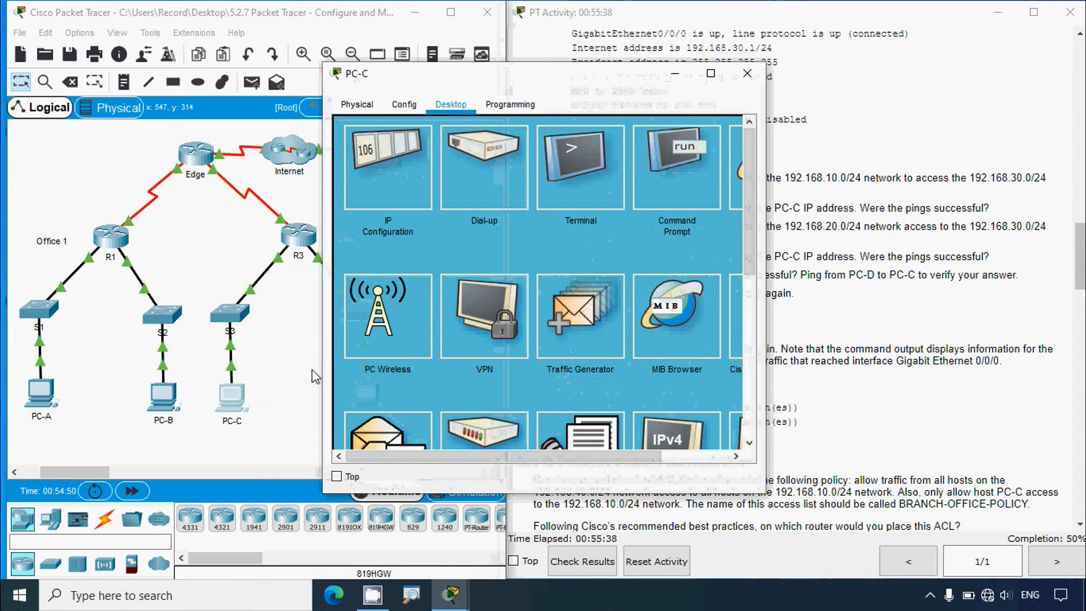
click(403, 182)
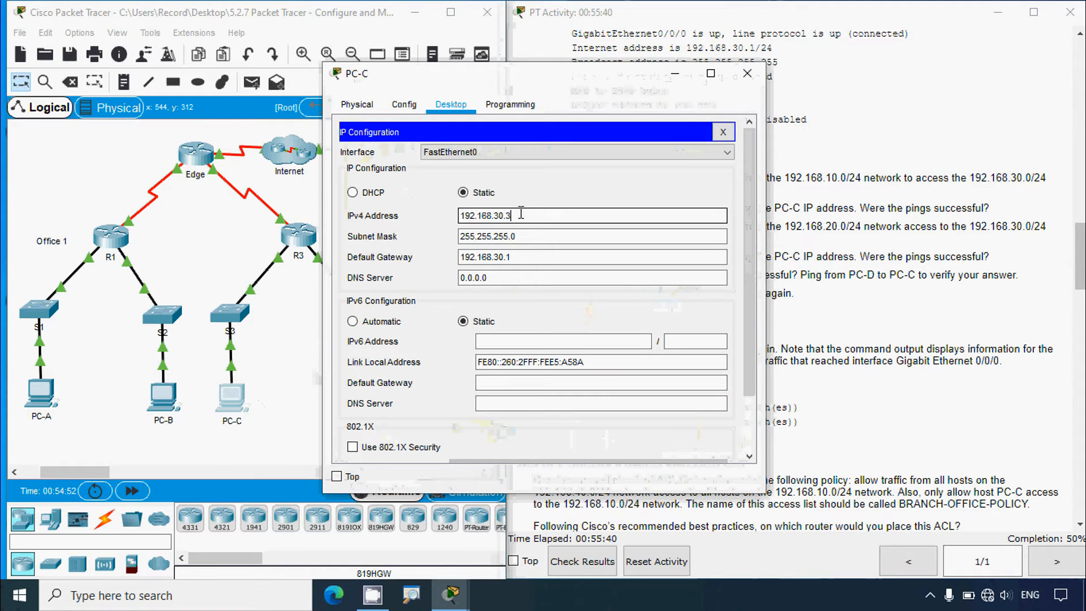
triple_click(554, 214)
key(ctrl+c)
click(747, 73)
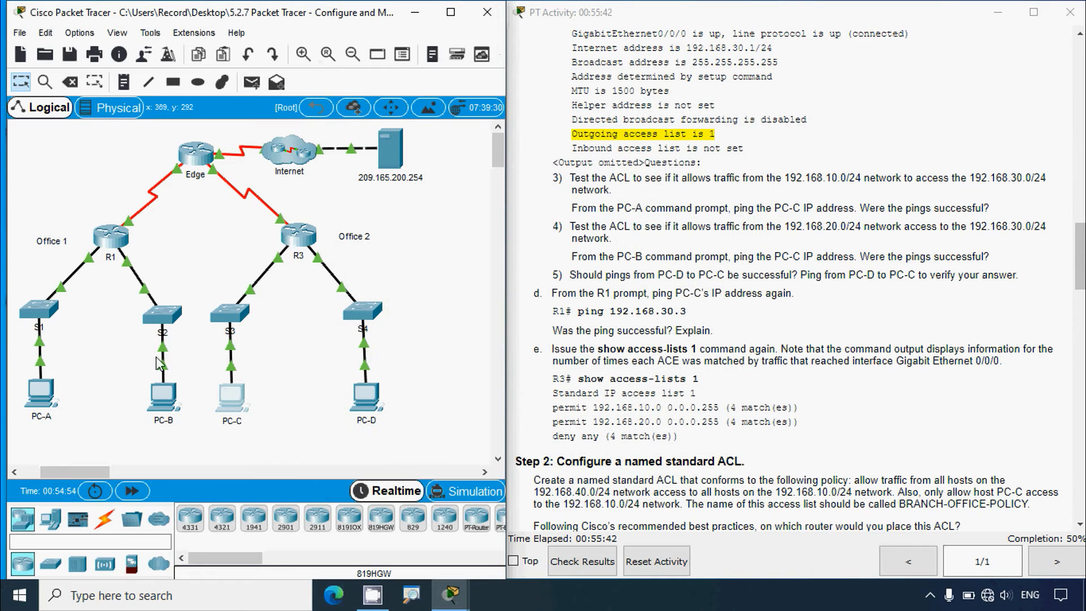
Ping PC-C at 192.168.30.3 from PC-A's command prompt using the copied address, and close the PC-A window.
click(52, 402)
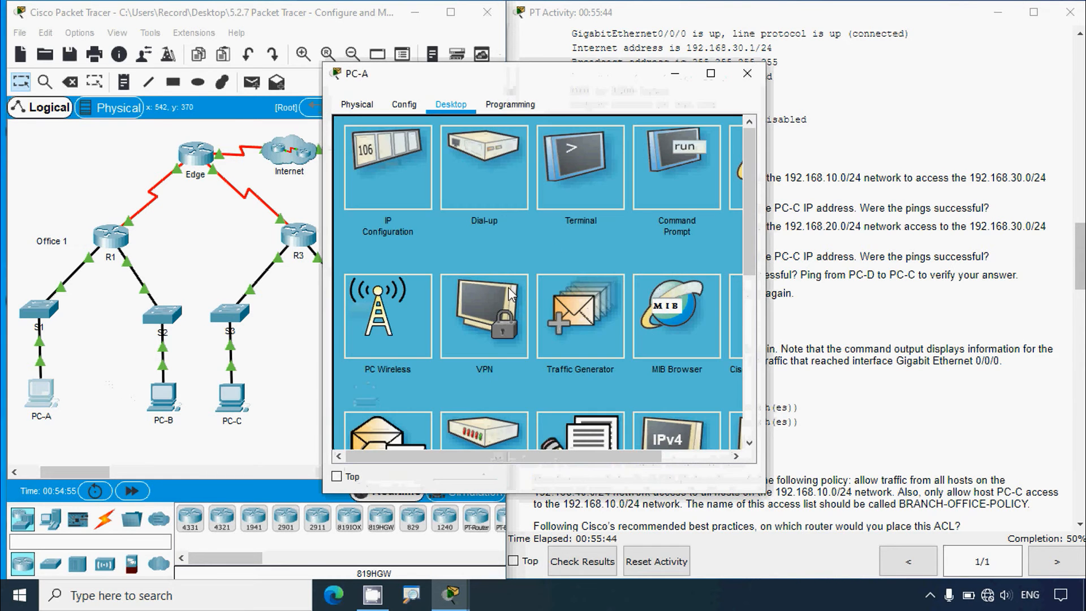
click(678, 196)
click(710, 79)
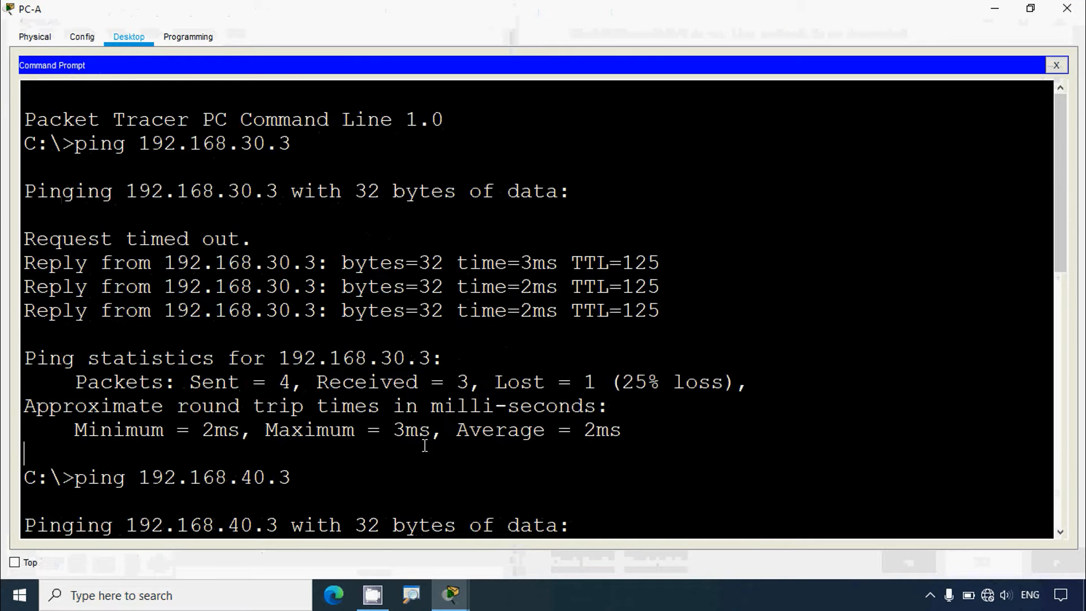
text(ping)
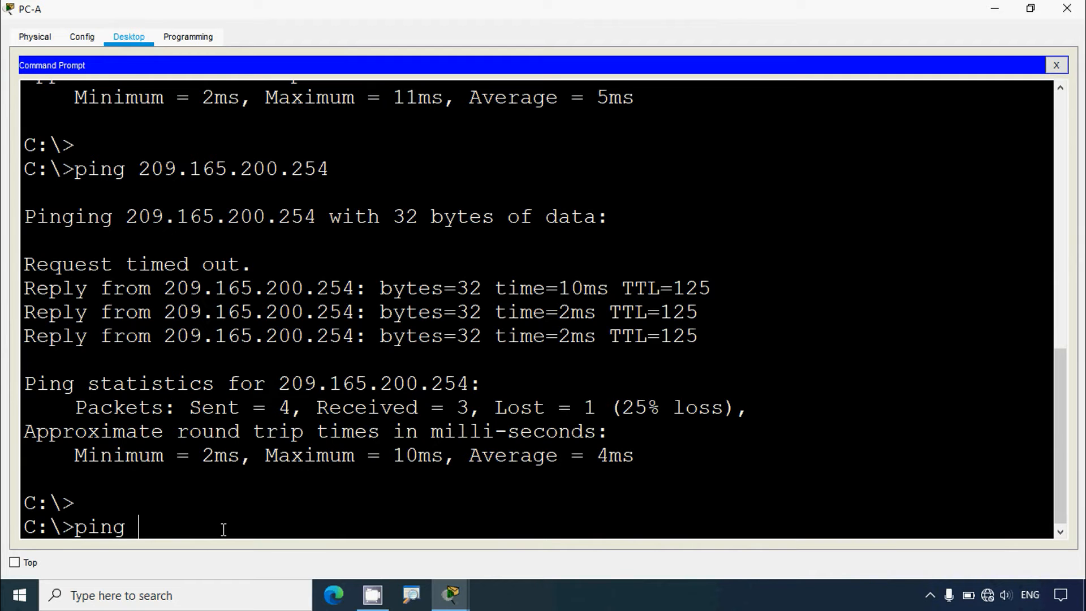
right_click(144, 526)
click(169, 556)
key(Return)
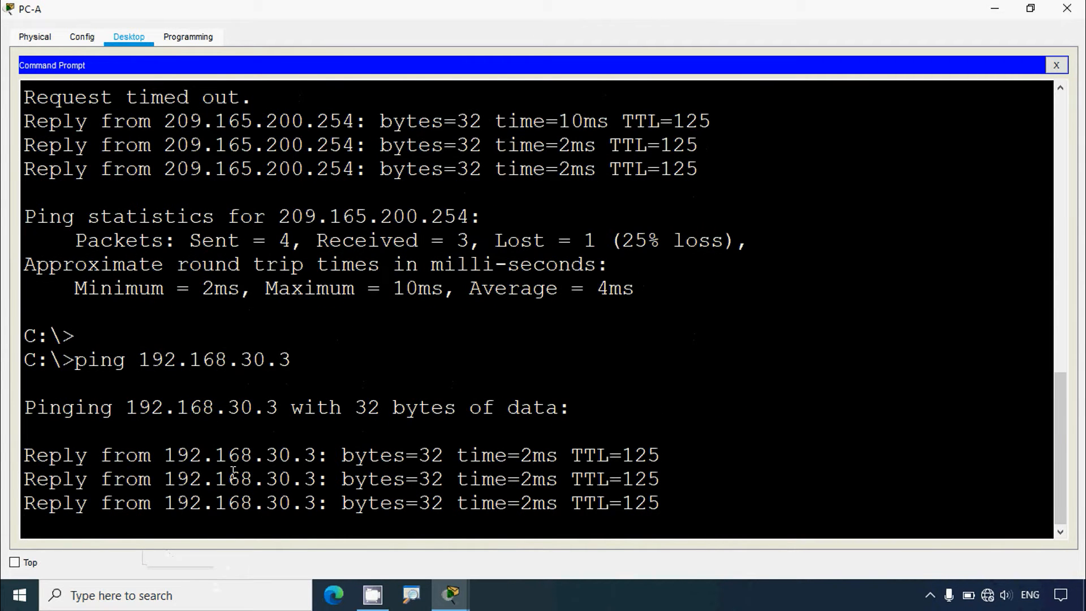
click(1067, 9)
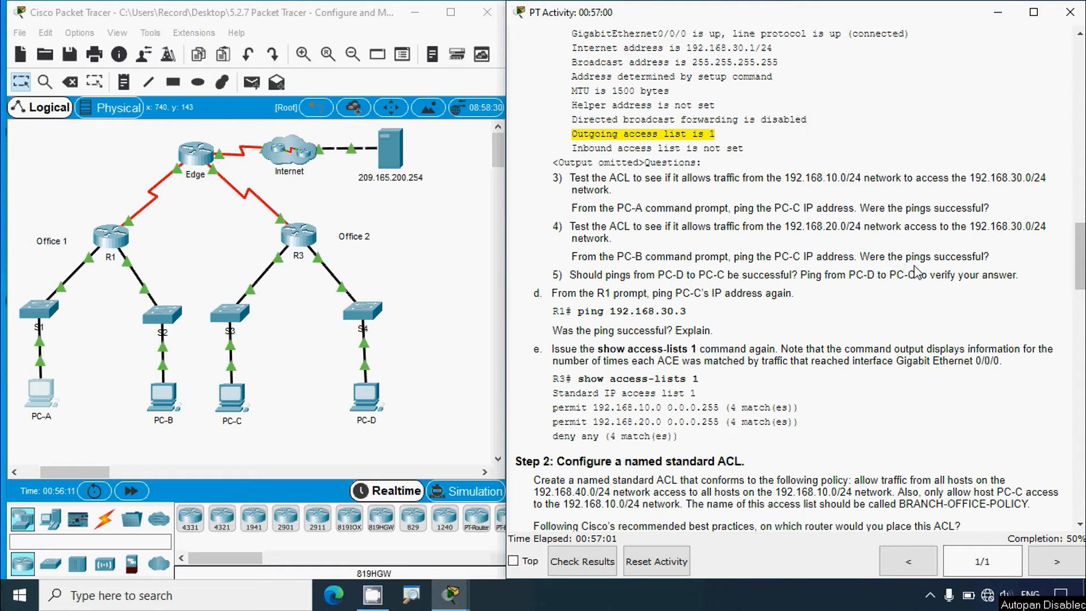
Ping PC-C at 192.168.30.3 from PC-B's command prompt using the copied address.
click(175, 400)
click(676, 167)
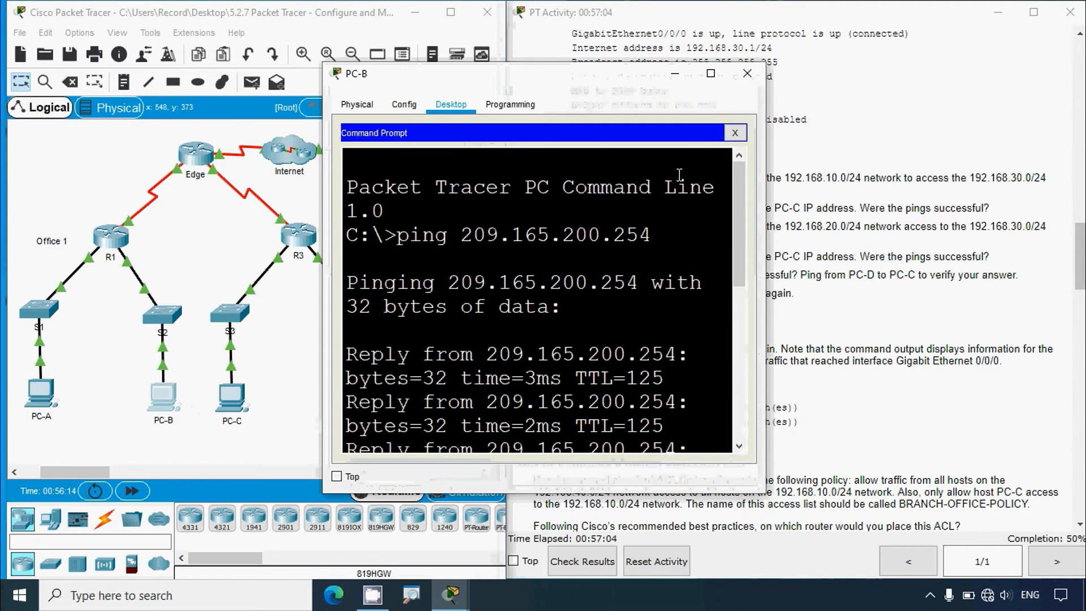
click(710, 73)
key(Return)
text(ping)
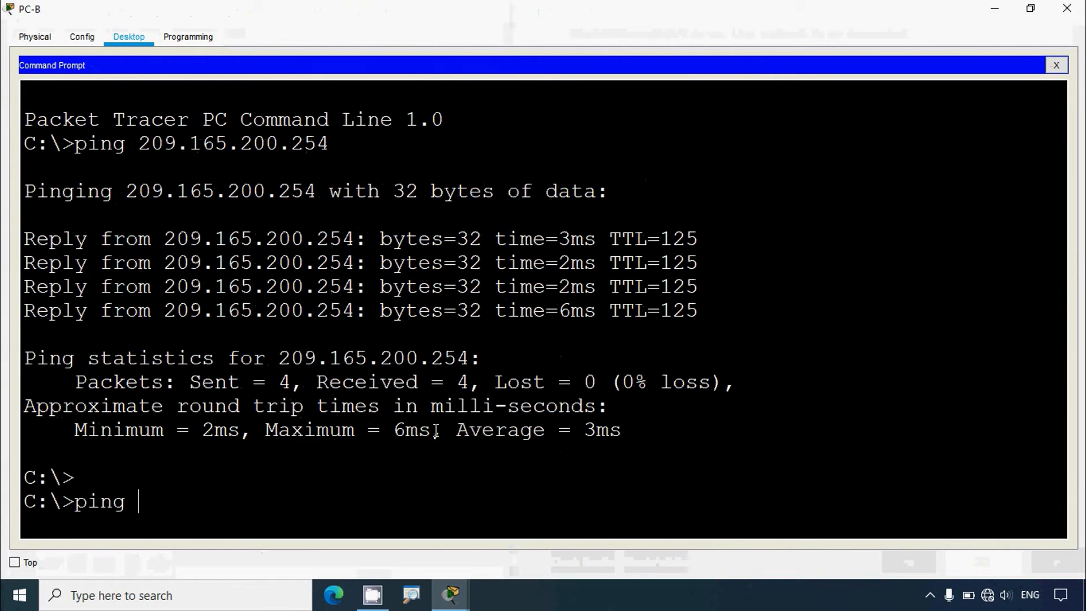
right_click(169, 497)
click(192, 534)
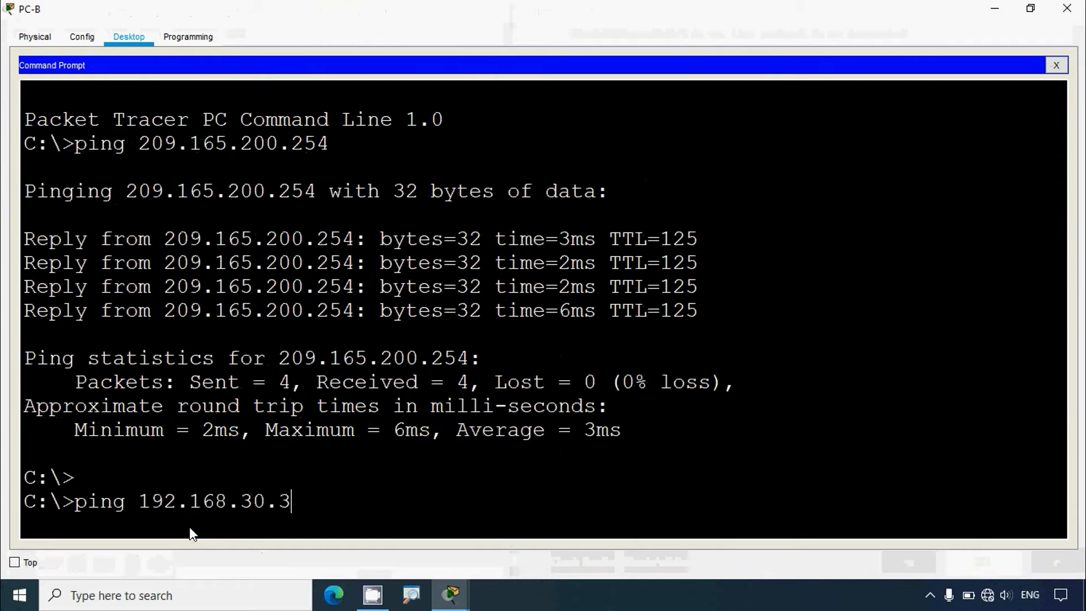
key(Return)
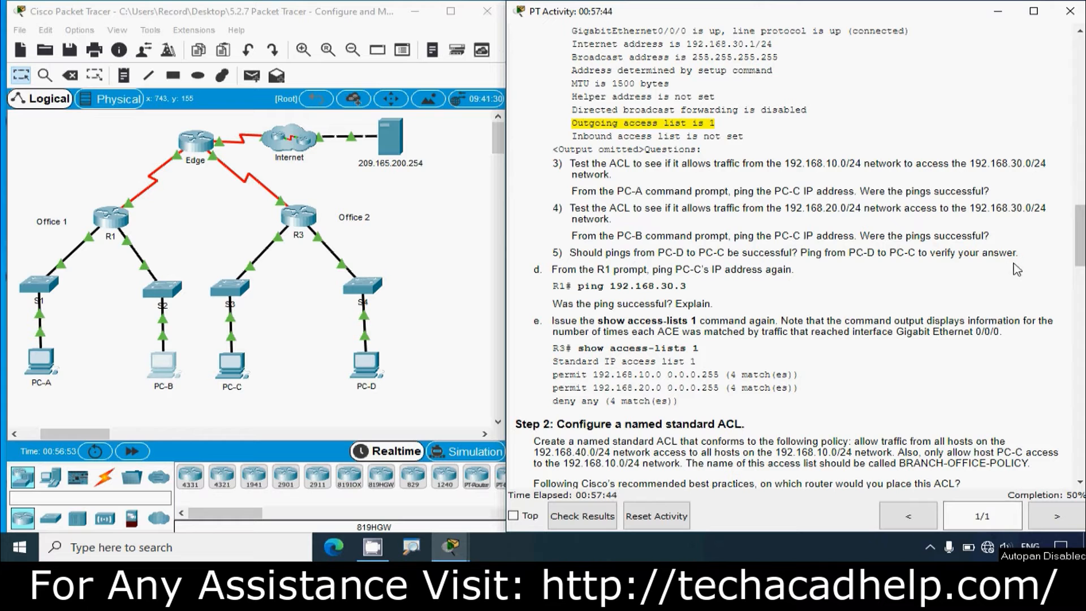
Ping PC-C at 192.168.30.3 from PC-D's command prompt using the copied address.
click(380, 368)
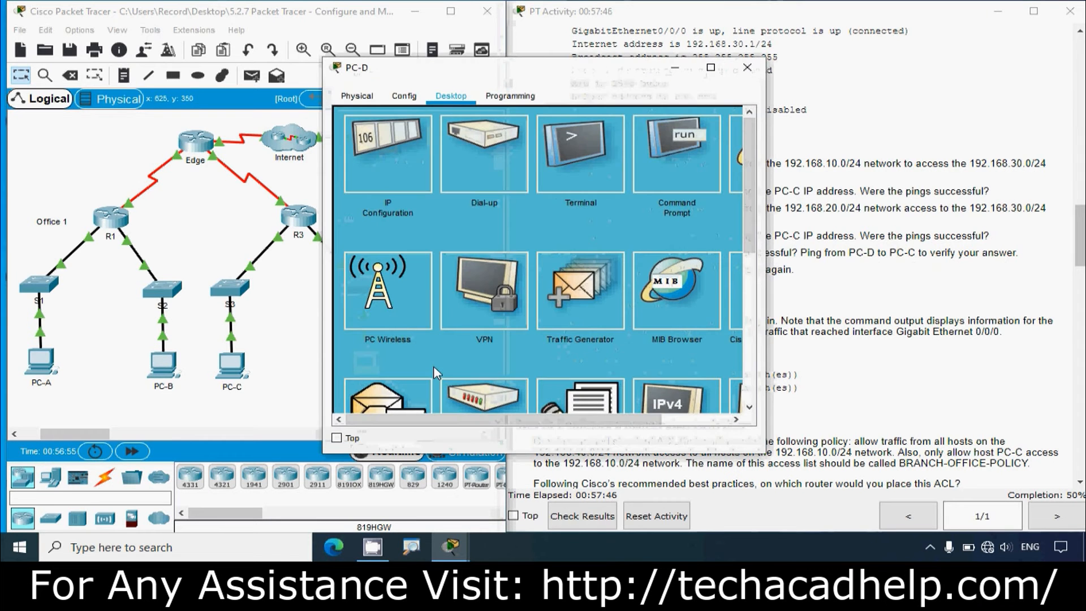
click(696, 177)
drag(600, 67, 791, 37)
click(763, 255)
key(Return)
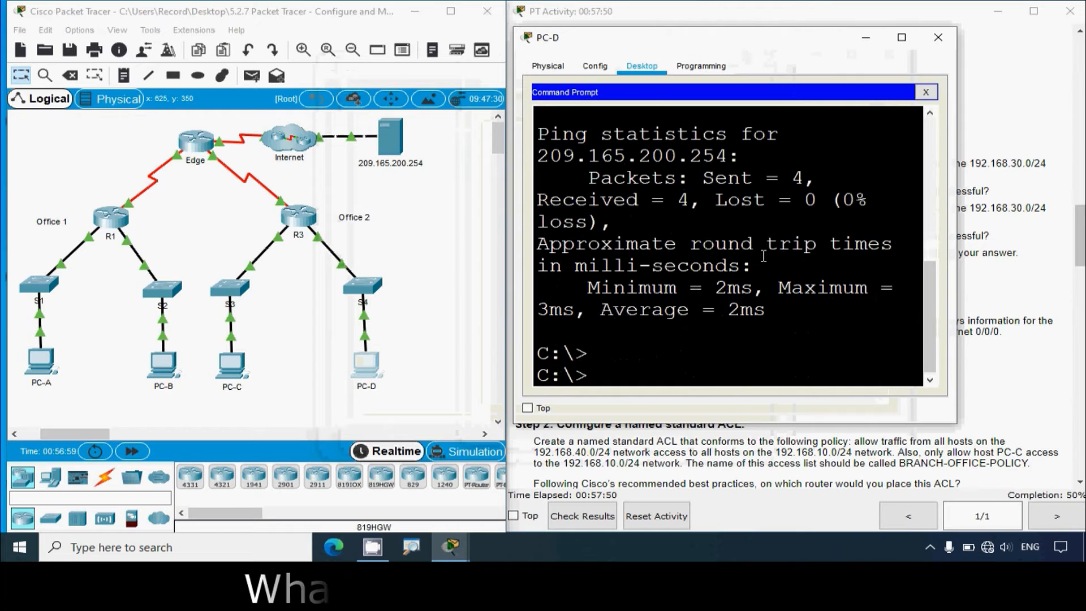
text(en)
key(BackSpace)
key(BackSpace)
text(ping)
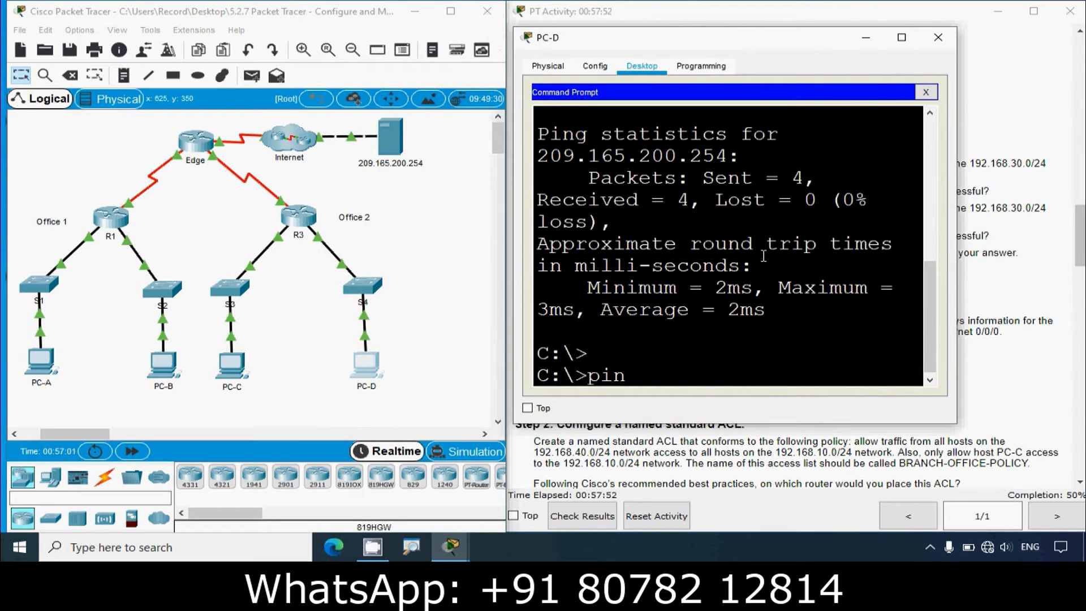
right_click(666, 366)
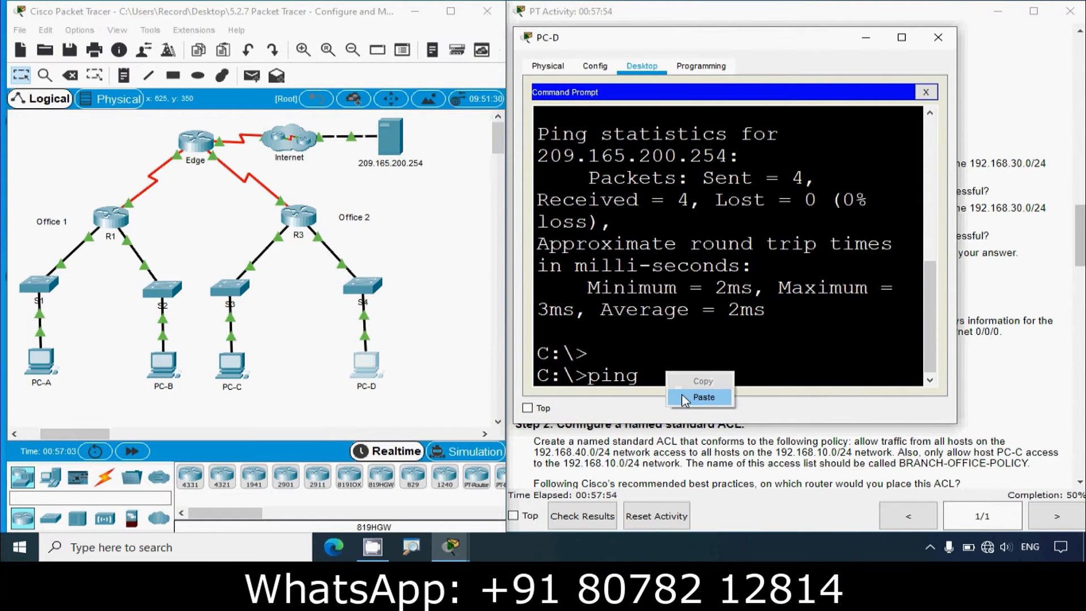
click(687, 396)
key(Return)
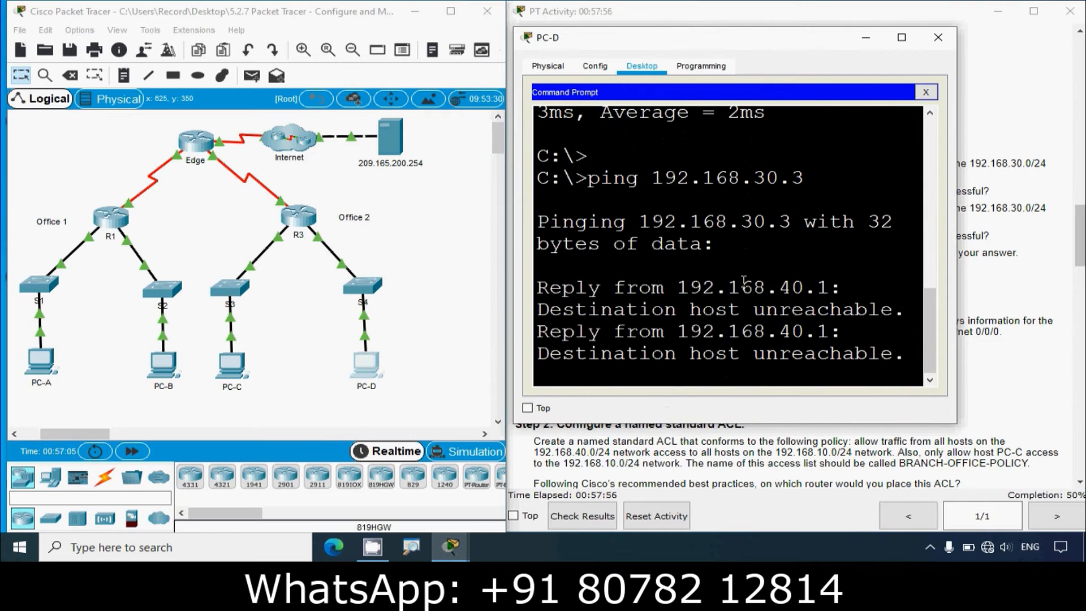
Review PC-D's full ping output, close its window, and compare the Office 1 hosts with PC-C's network in the topology.
click(902, 38)
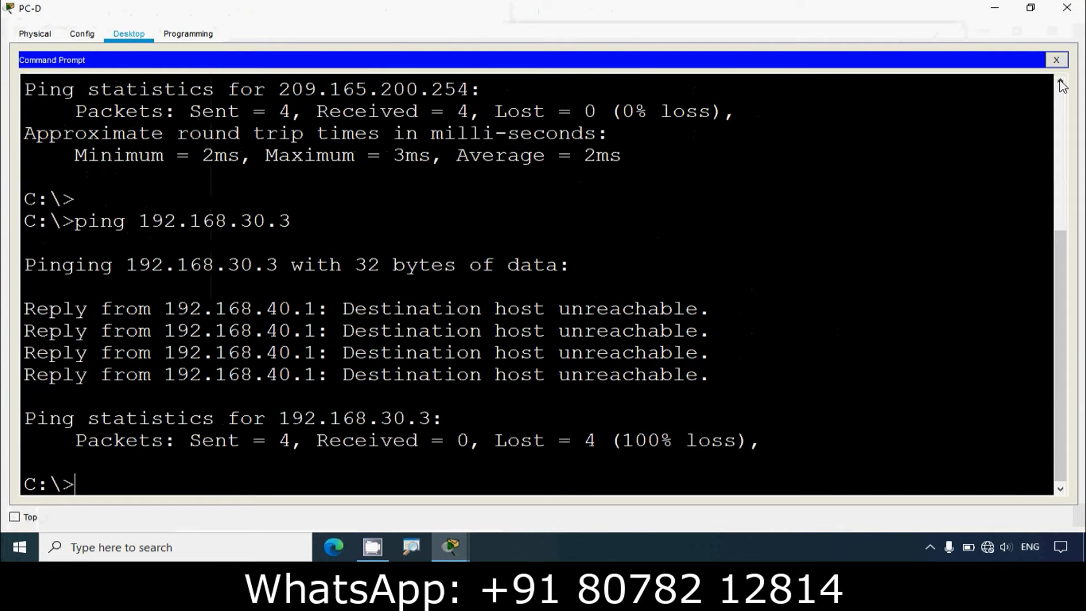
click(1066, 7)
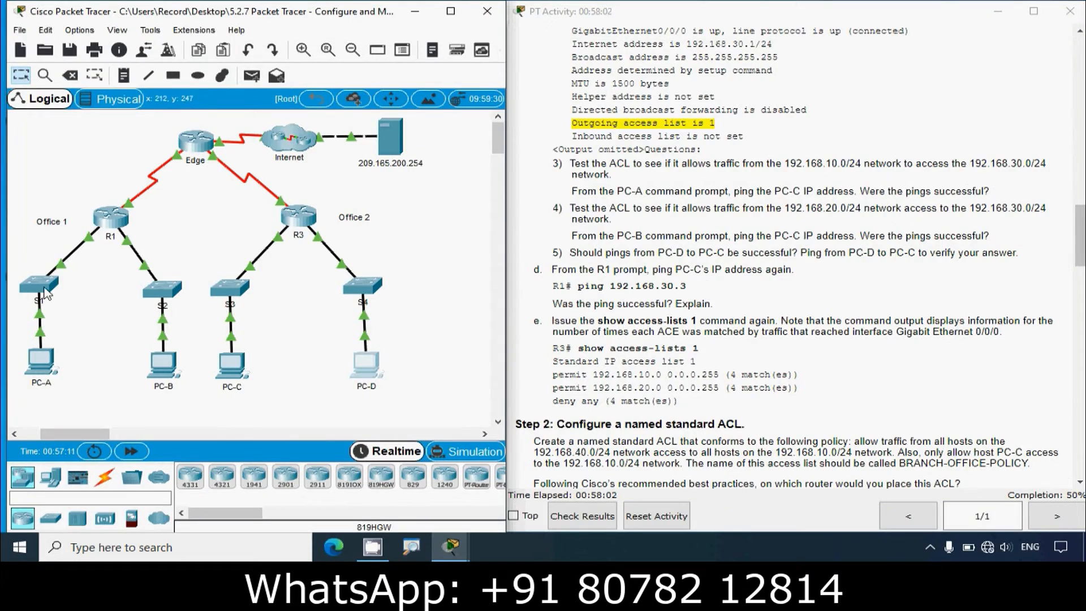
drag(20, 253, 174, 387)
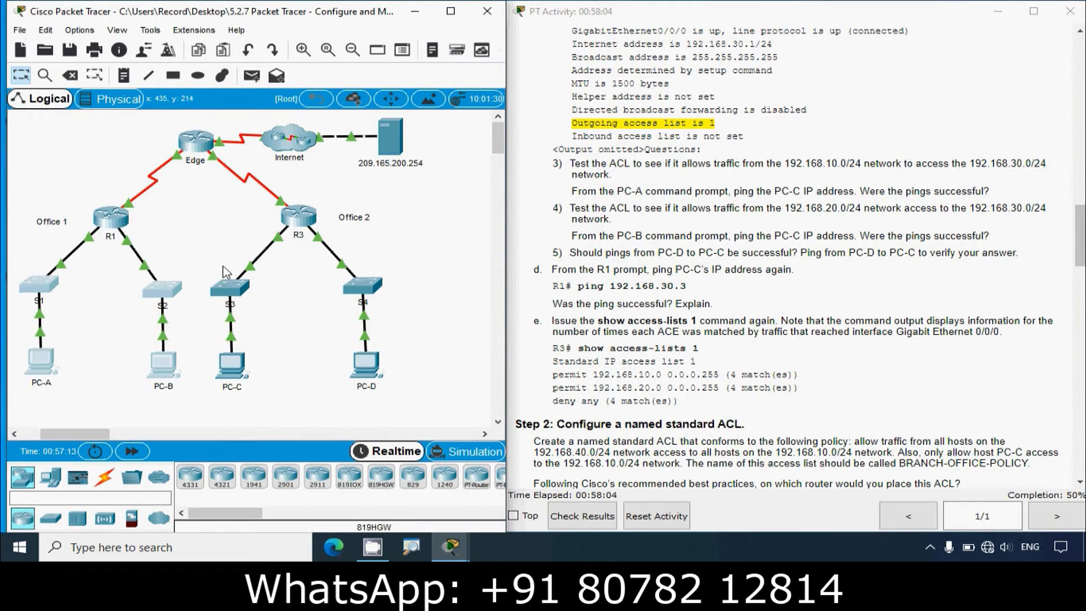
drag(210, 253, 275, 393)
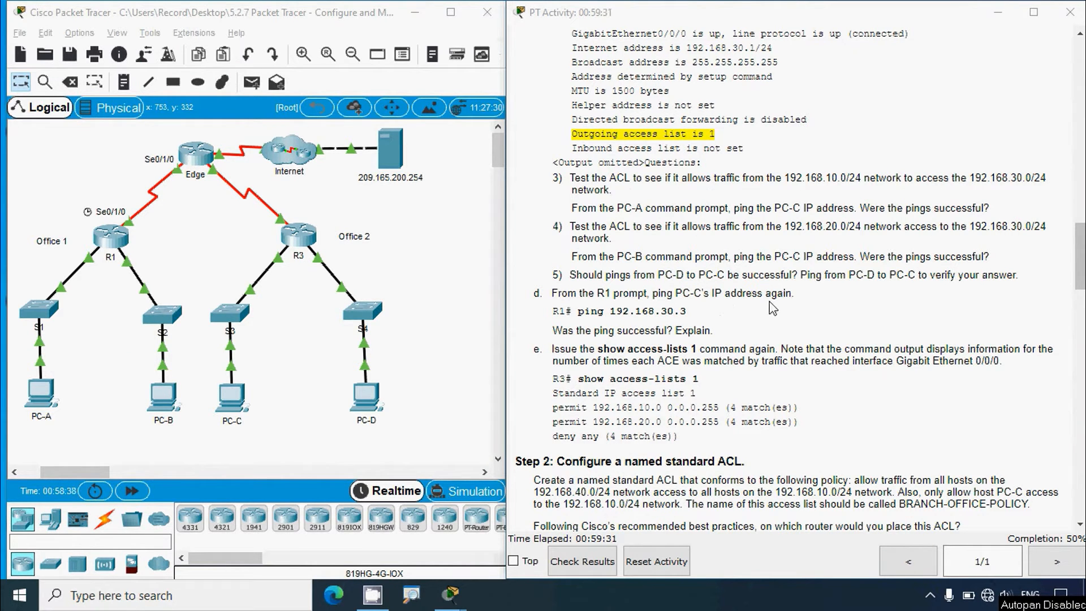
Open R1's command line beside the topology and enter privileged EXEC mode.
click(113, 242)
drag(564, 84, 752, 90)
click(672, 361)
key(Return)
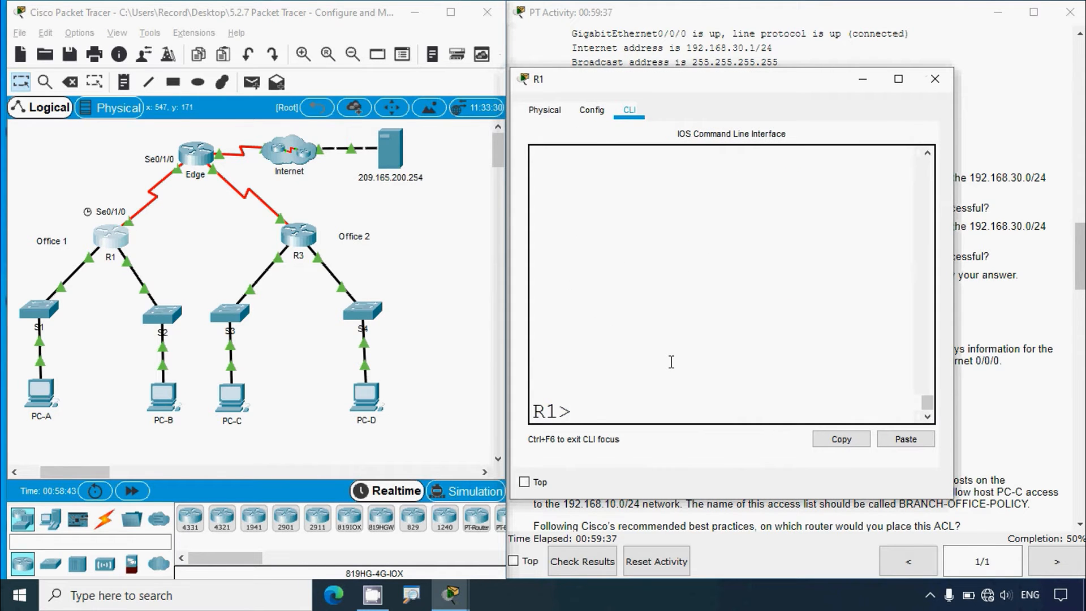
text(en)
key(Return)
Ping PC-C at 192.168.30.3 from the R1 prompt, check the success rate, and close the R1 window.
text(pin g)
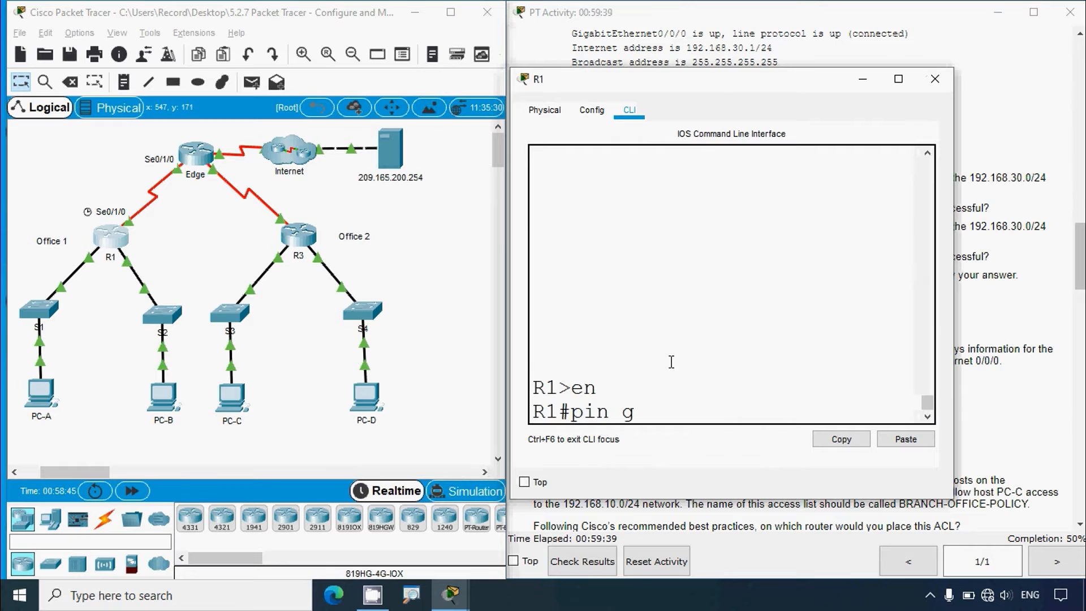
key(BackSpace)
key(BackSpace)
text(g)
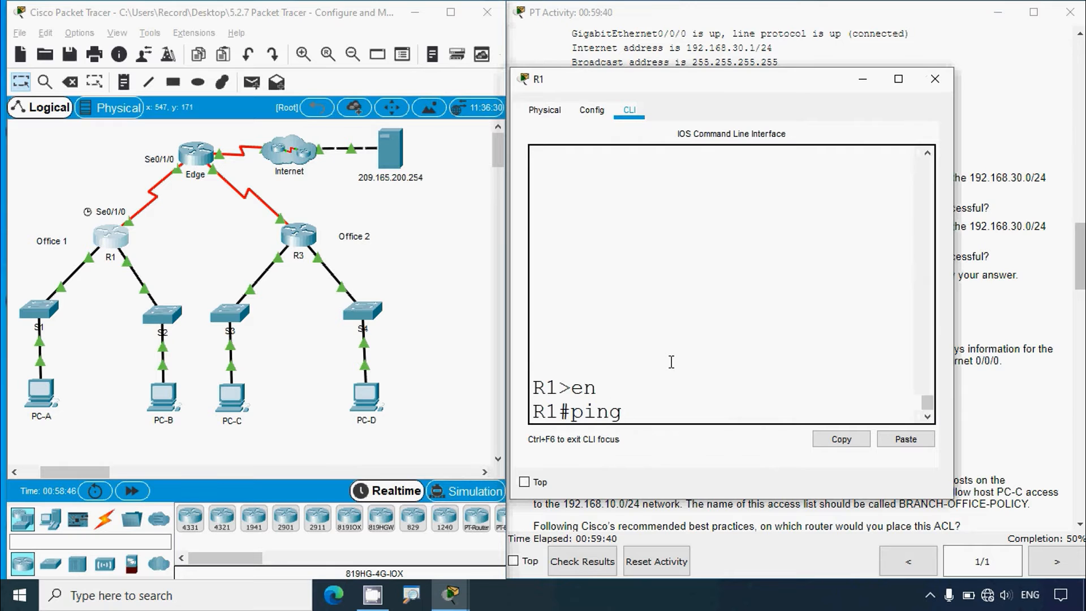
right_click(650, 417)
click(676, 437)
key(Return)
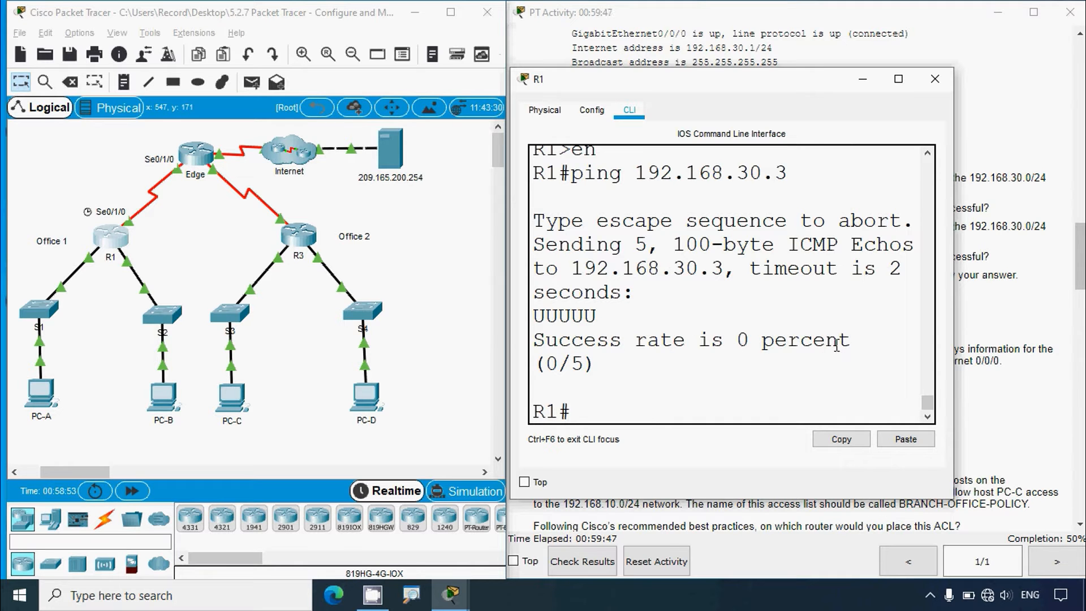
drag(851, 343, 513, 341)
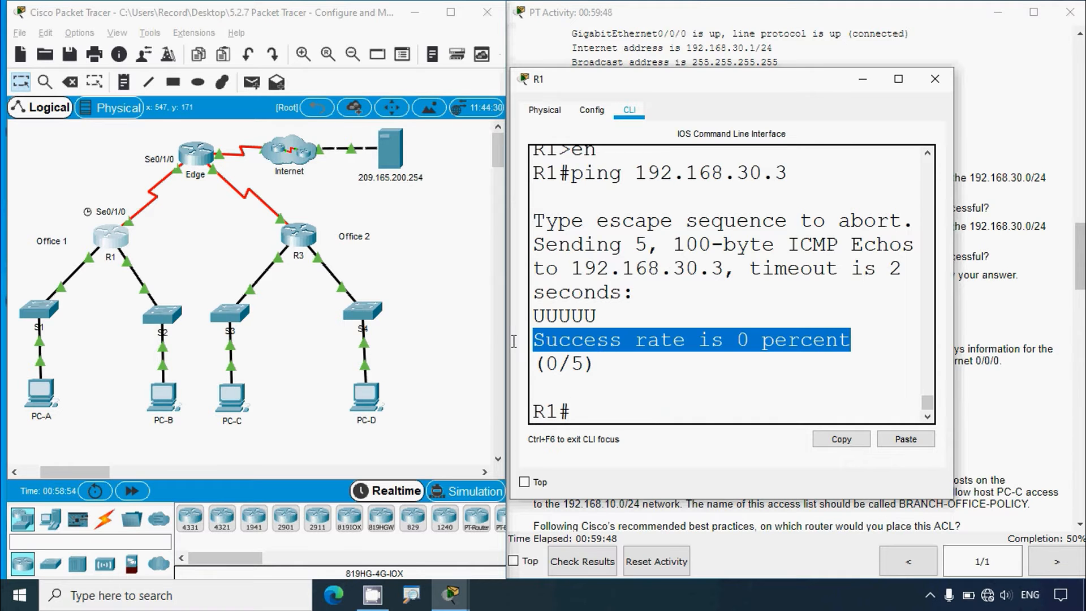
click(934, 78)
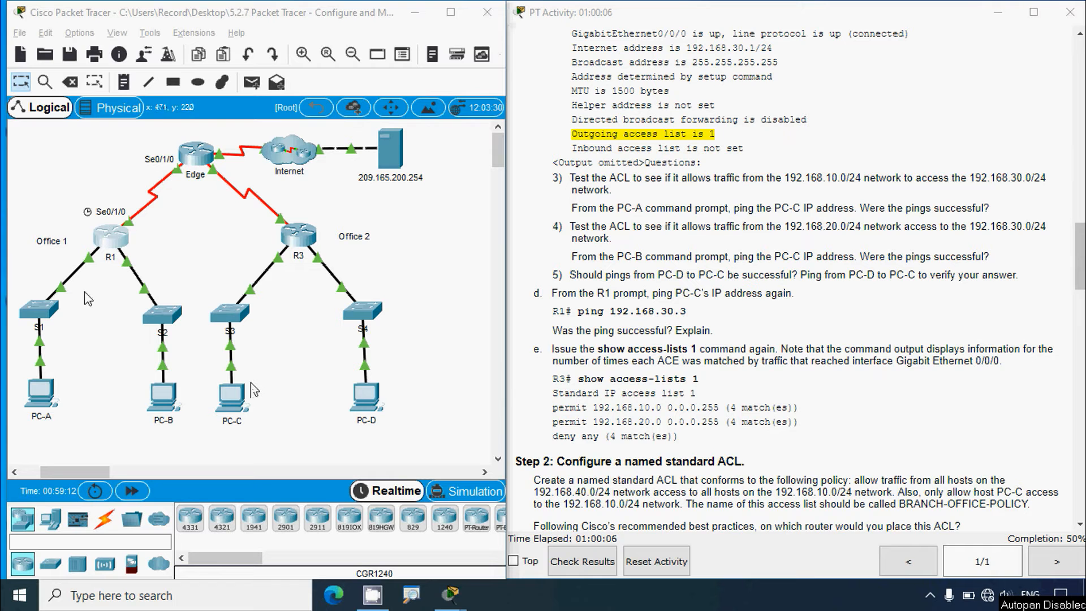
click(63, 191)
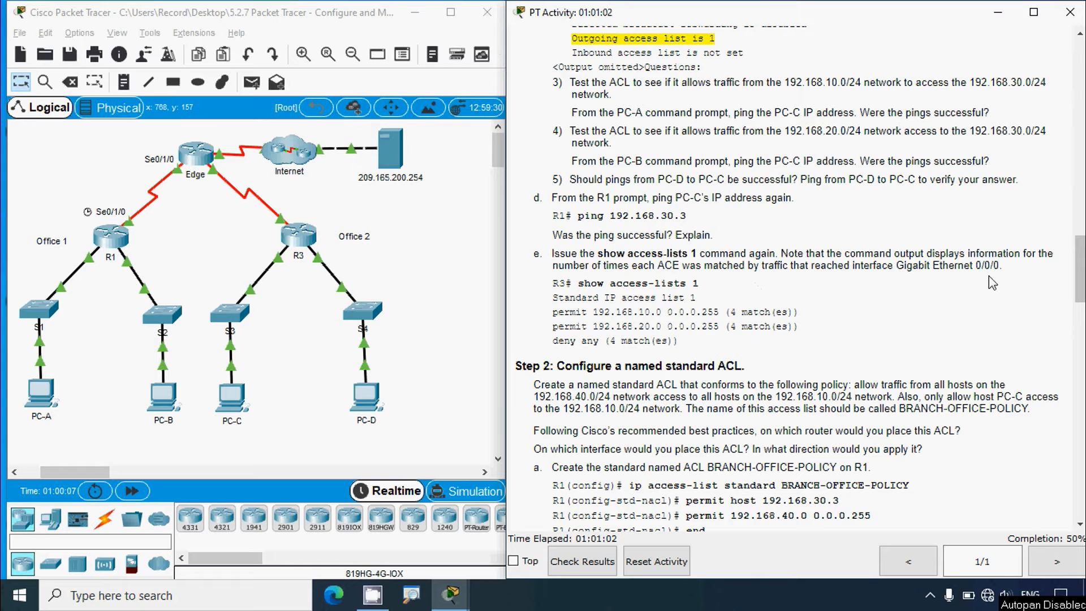
Display access list 1 again on R3 with show access-lists 1.
double_click(313, 234)
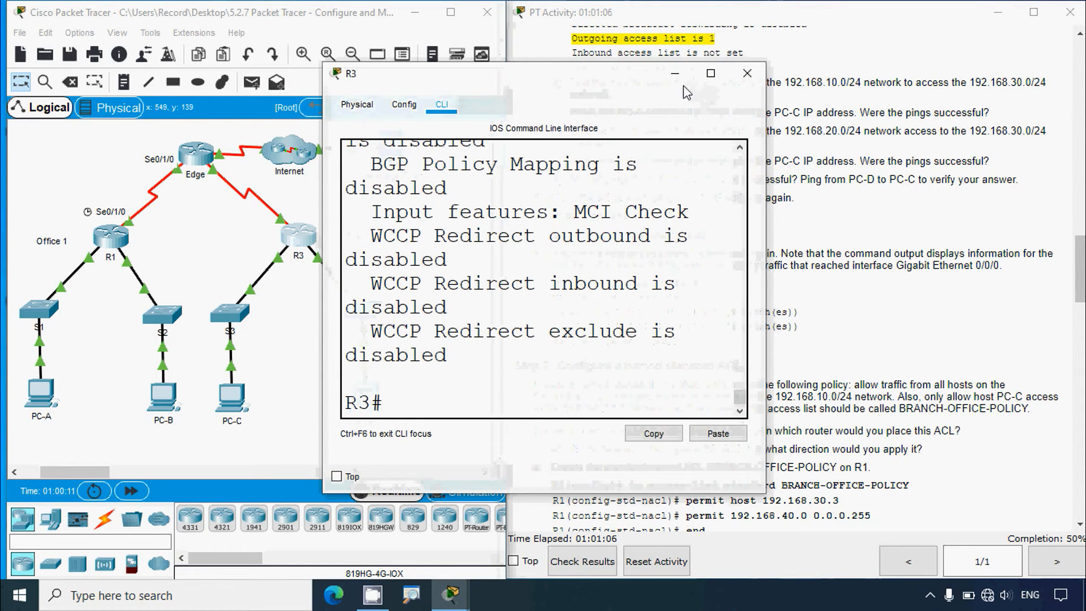
click(711, 73)
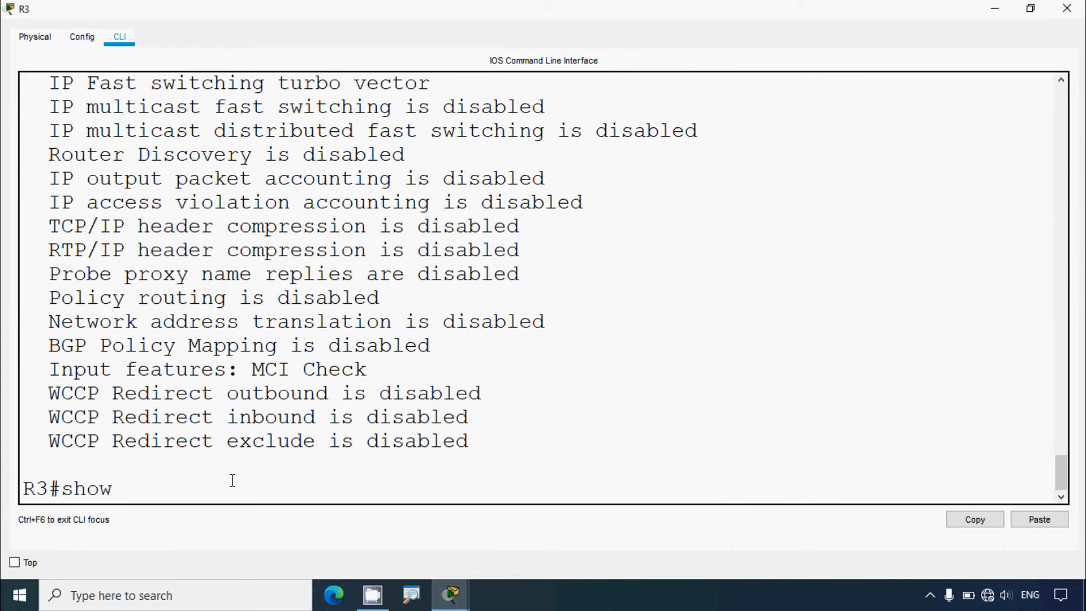
text(show access-lists)
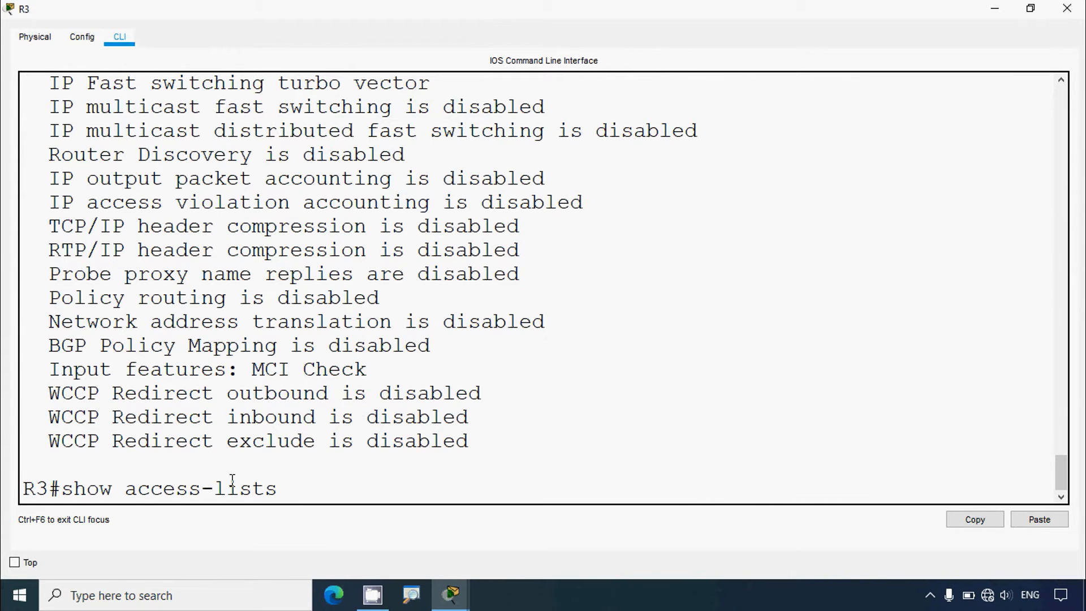
text( 1)
key(Return)
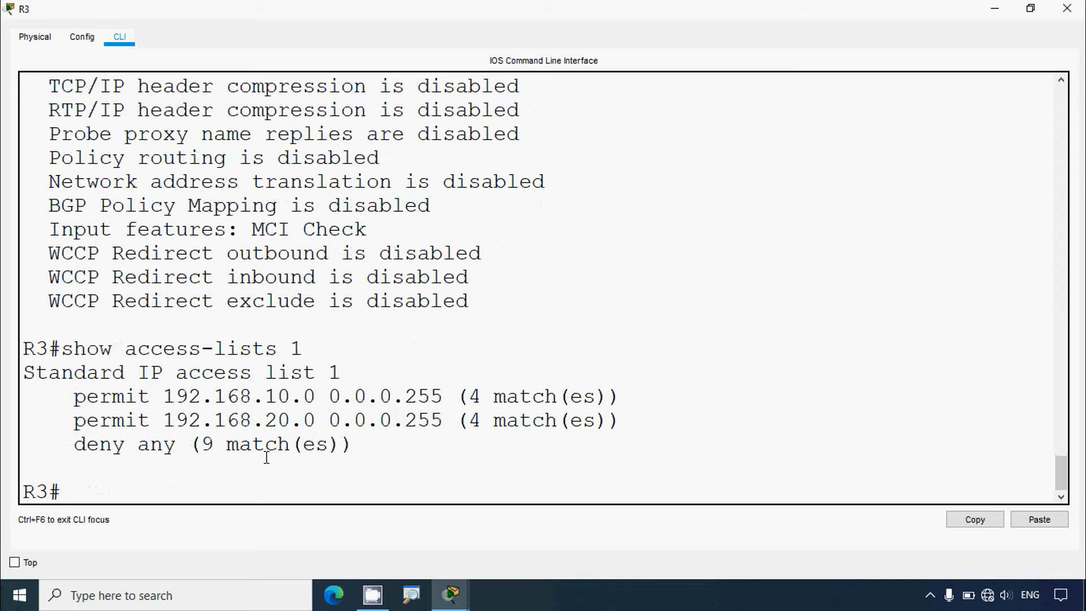
Examine the match counts of both permit entries and the deny any entry, and close the R3 window.
drag(474, 397, 604, 398)
drag(474, 421, 606, 421)
drag(202, 443, 329, 443)
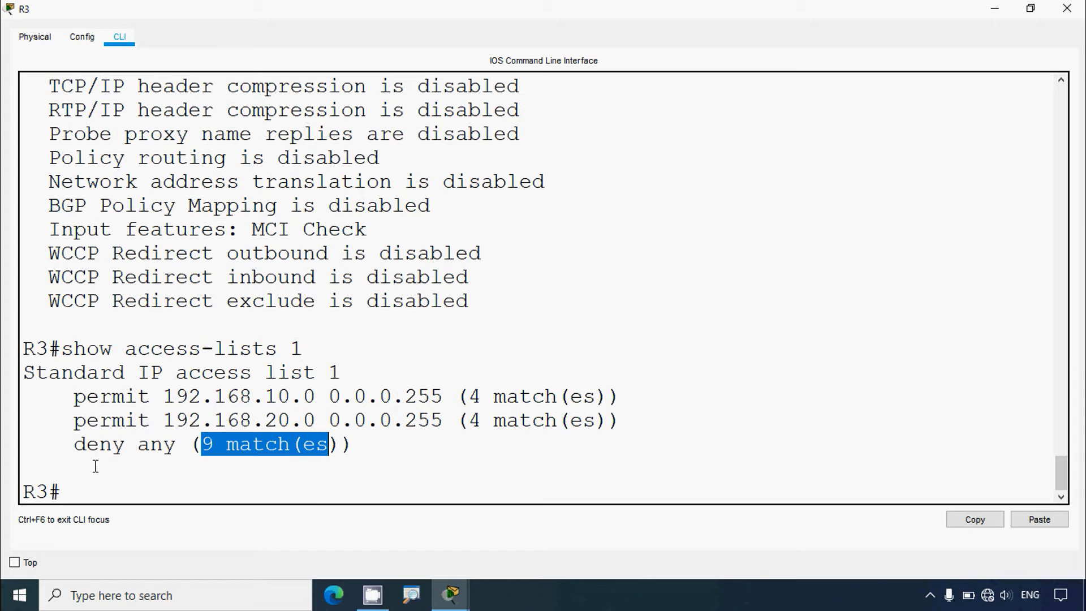
drag(74, 445, 330, 444)
click(342, 443)
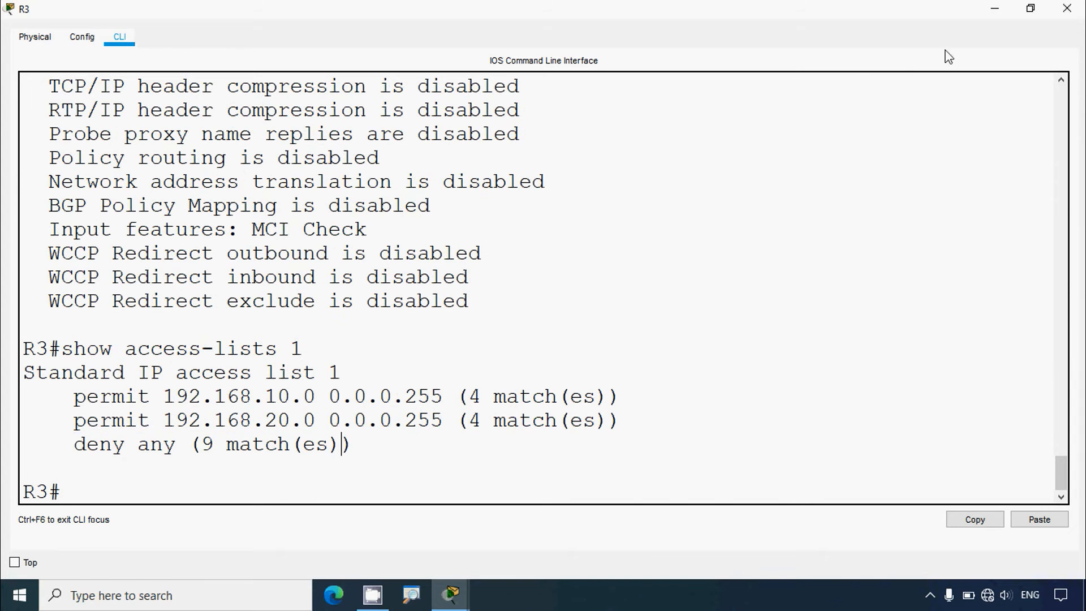
click(1066, 8)
Read the Step 2 named ACL policy and locate the PC-D network, host PC-C and the PC-A network in the topology.
scroll(993, 229, down, 3)
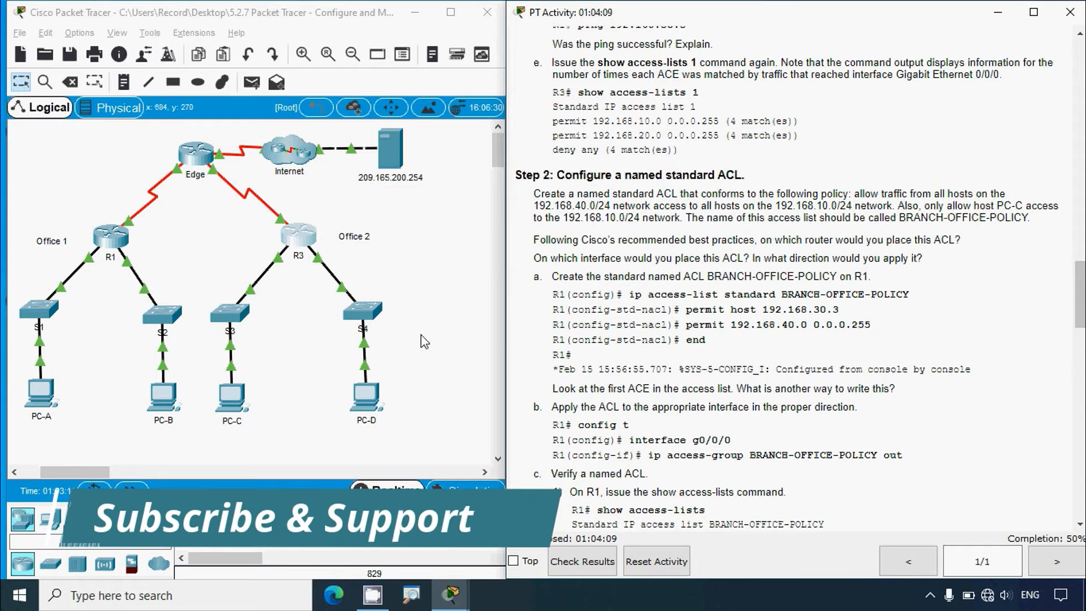
drag(424, 282, 350, 441)
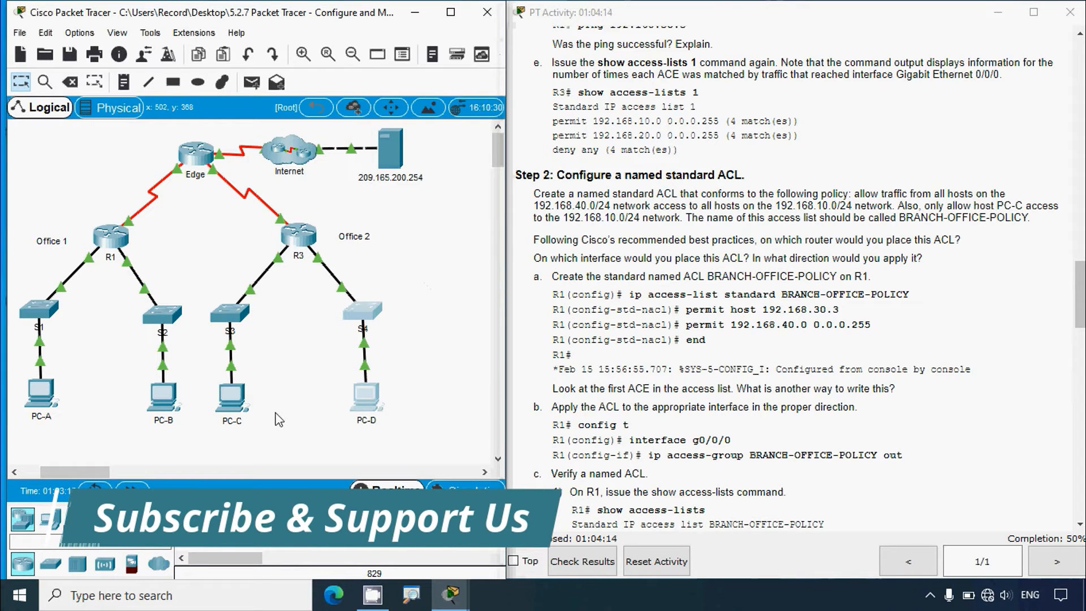
click(265, 380)
drag(261, 373, 221, 430)
drag(101, 293, 13, 438)
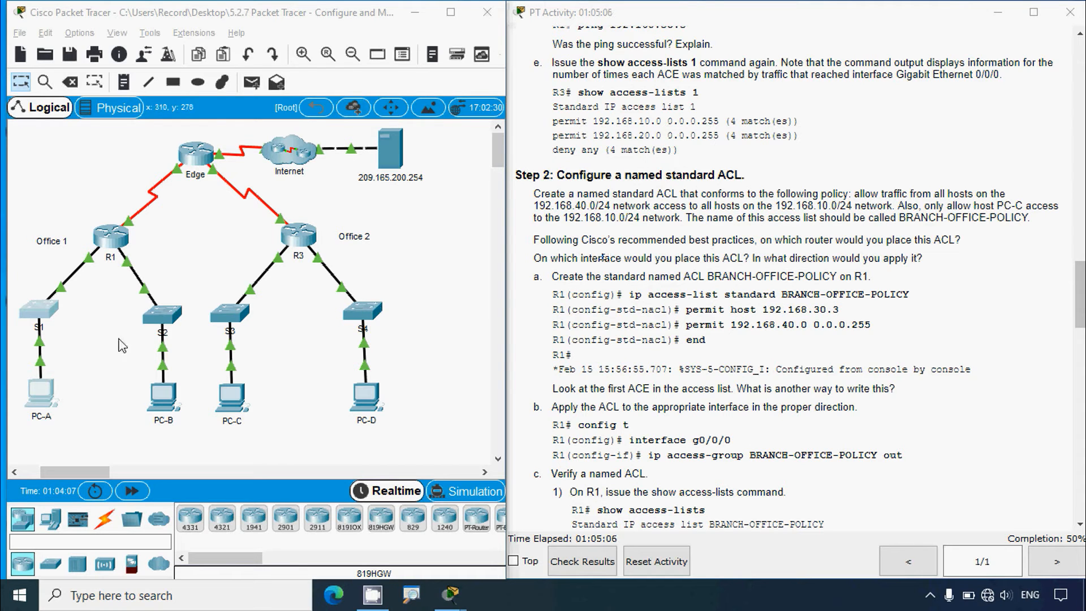
click(54, 194)
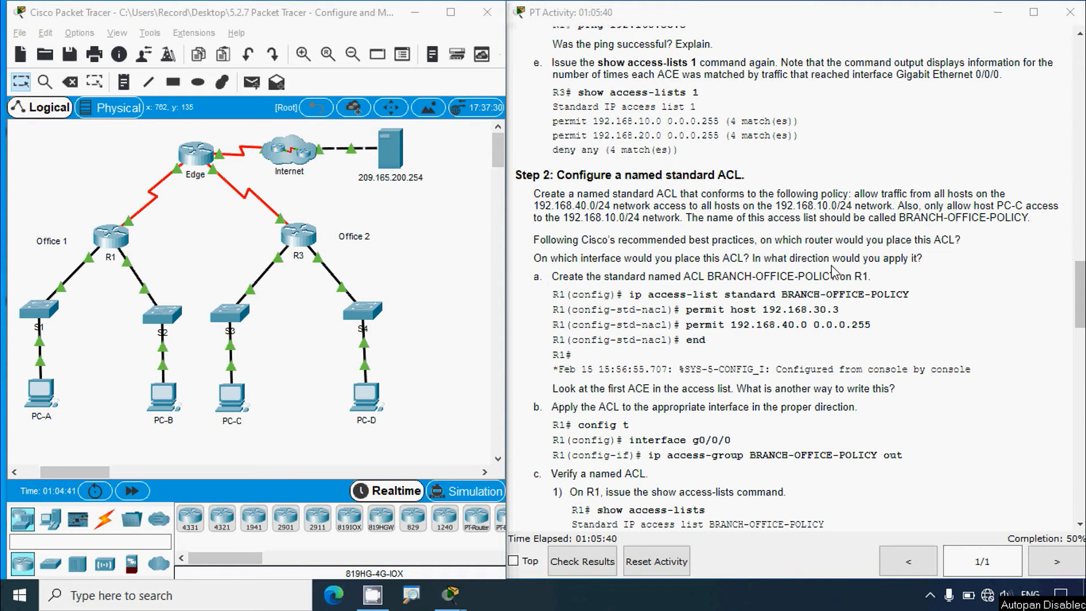
Identify the R1 interface toward S1 in the topology as the placement for the named ACL.
click(92, 190)
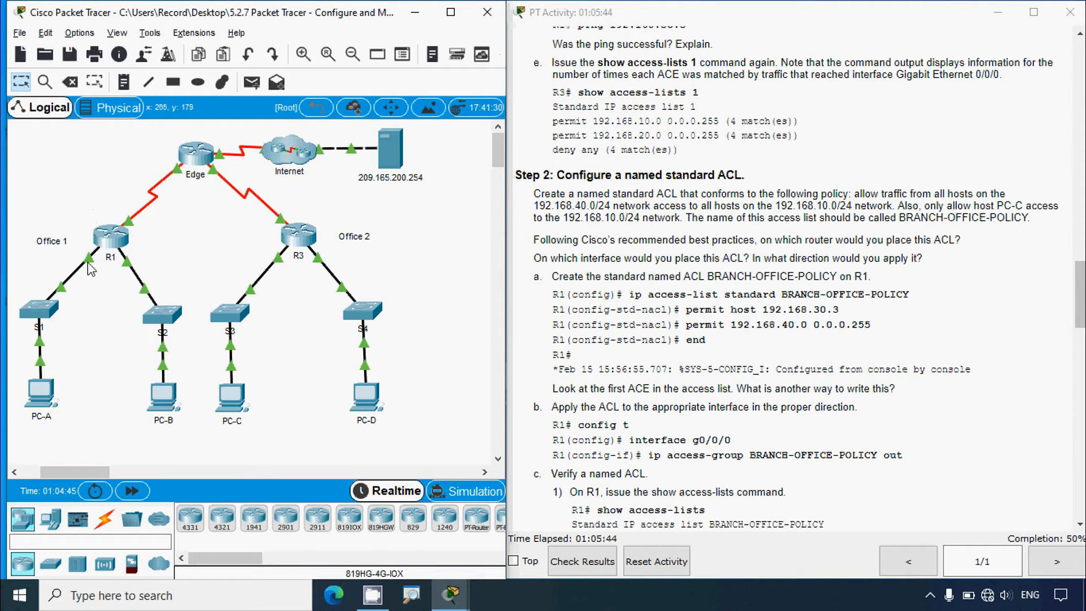
mouse_move(90, 258)
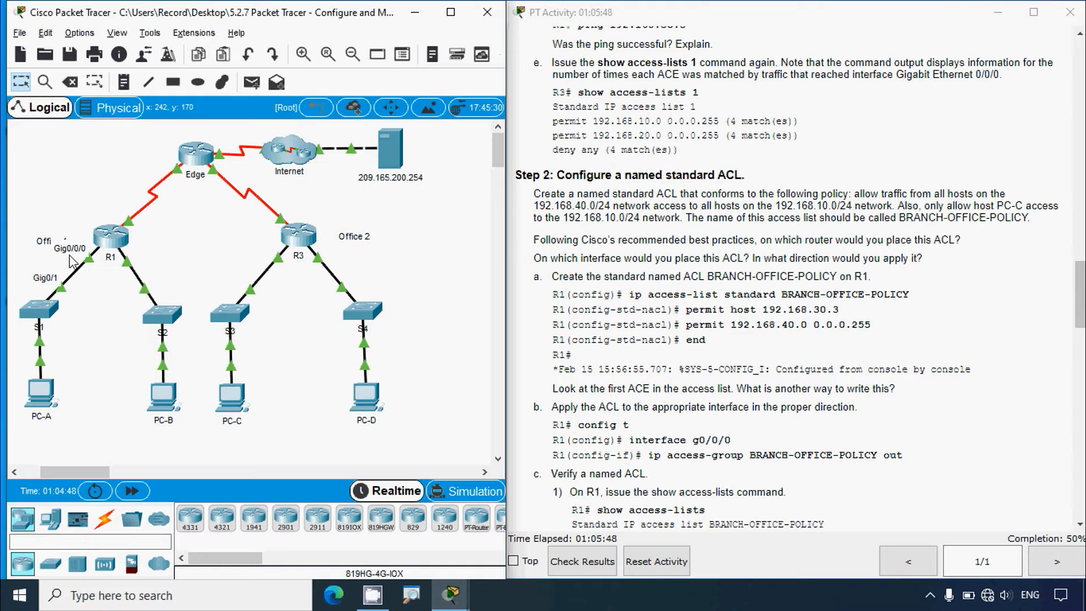
click(612, 375)
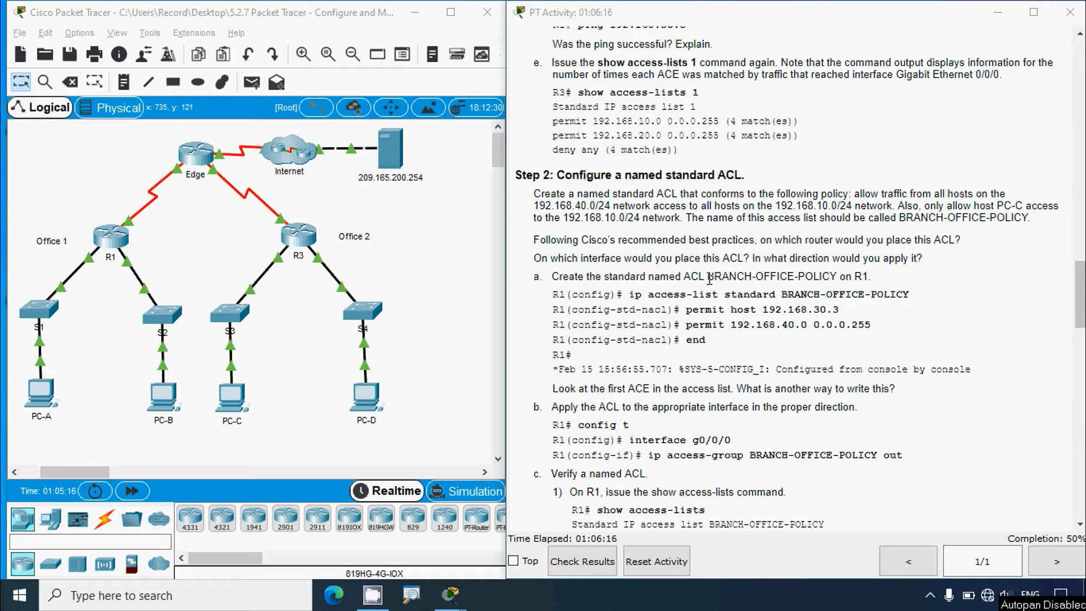
Copy the ACL name BRANCH-OFFICE-POLICY from the instructions and review the host keyword in the first permit entry.
drag(706, 276, 869, 288)
key(ctrl+c)
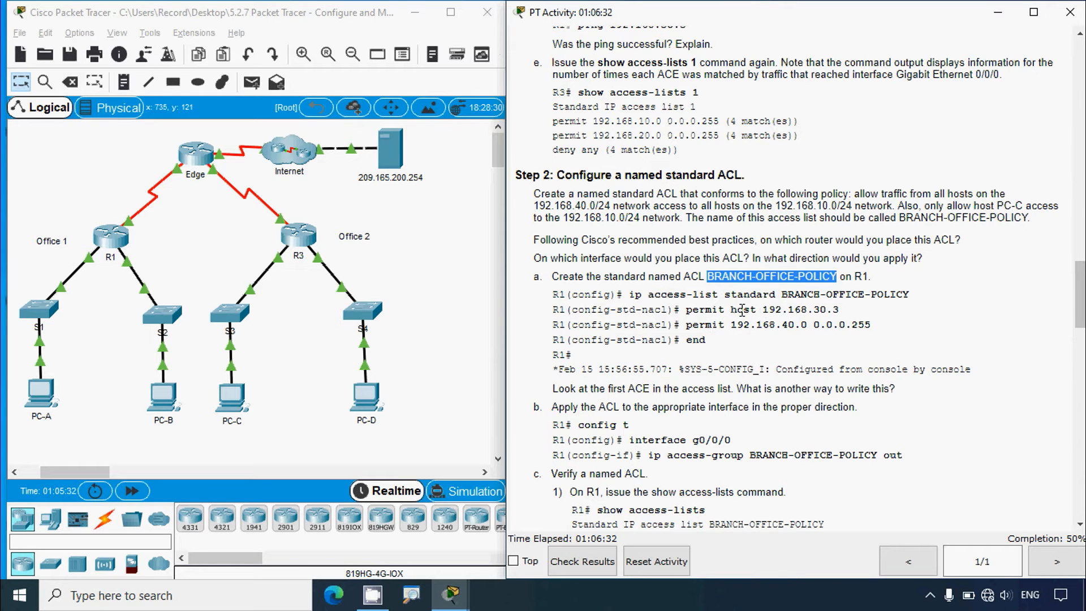
drag(733, 310, 766, 314)
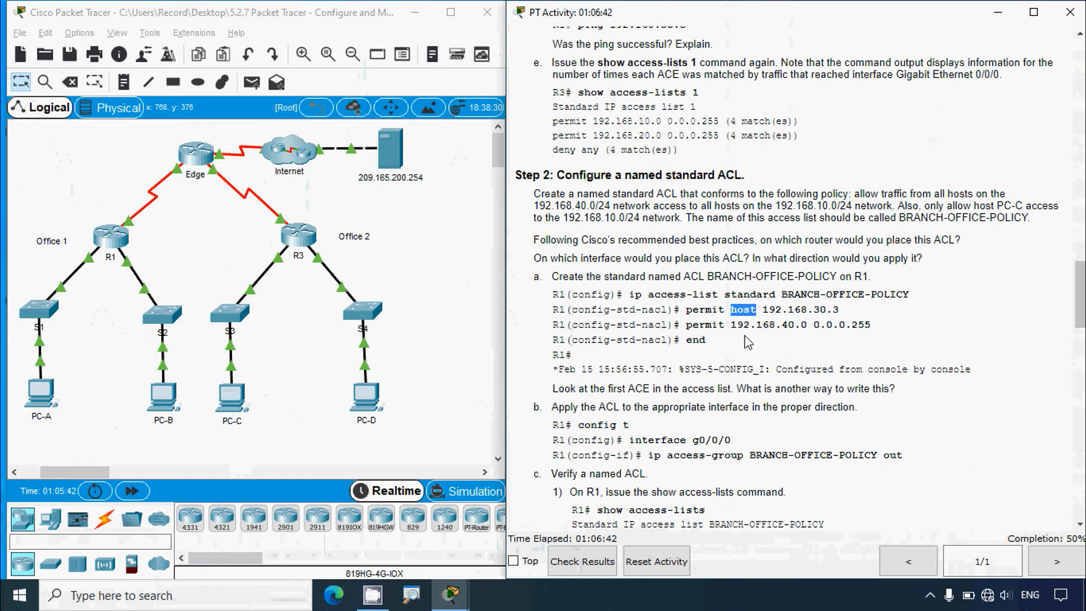
drag(408, 350, 330, 428)
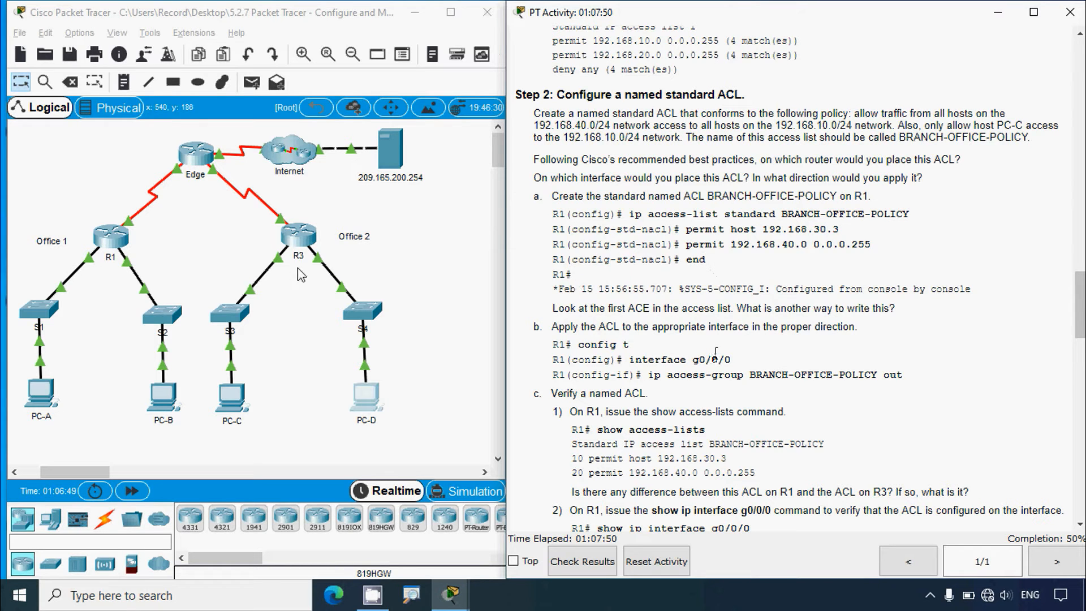
Open the R1 command line at full size and enter global configuration mode with conf t.
click(93, 198)
click(112, 242)
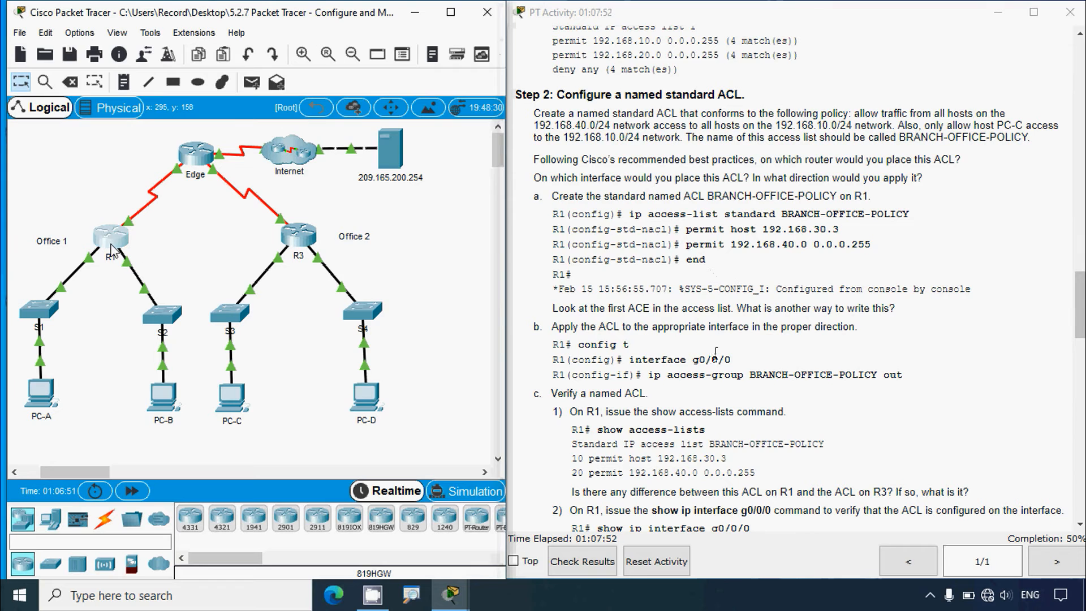
click(710, 73)
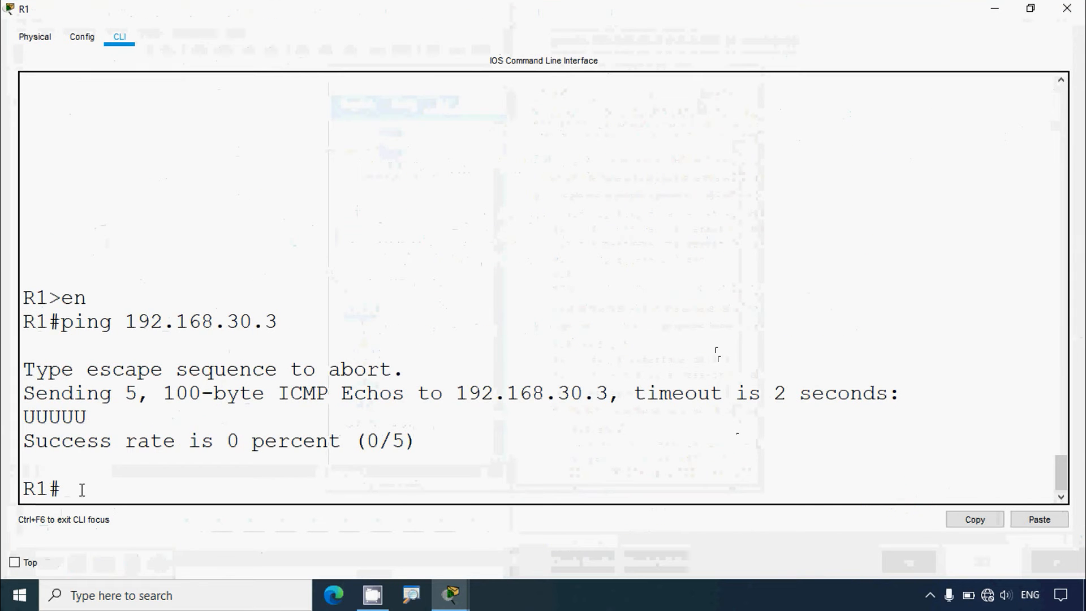
text(conf t)
key(Return)
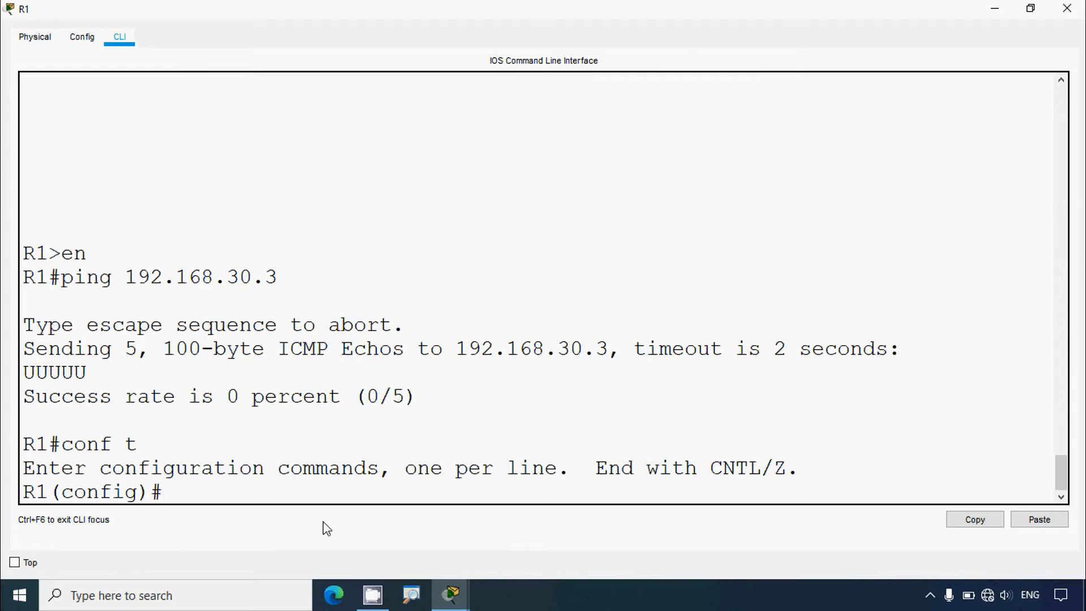
Create the named standard access list BRANCH-OFFICE-POLICY on R1 with ip access-list standard, reusing the copied name.
text(ip access)
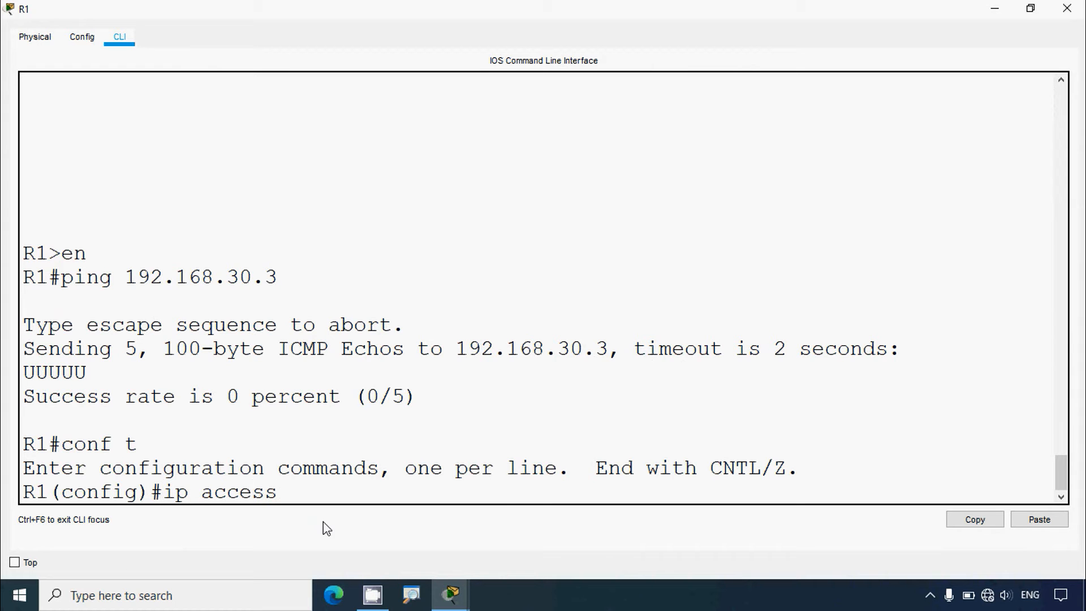
text(-list)
double_click(171, 494)
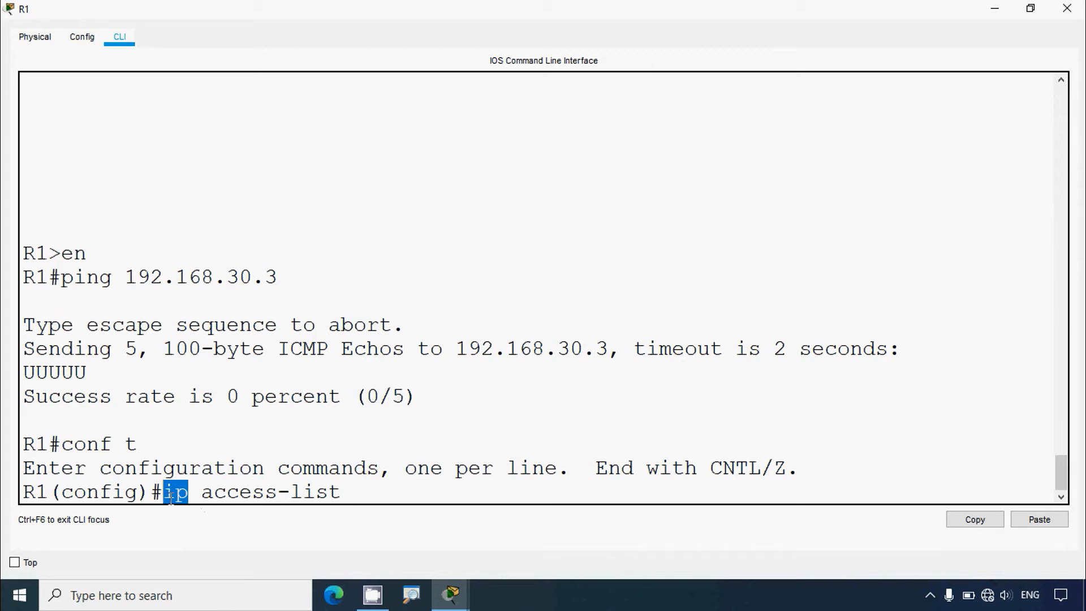
click(359, 493)
text(starn)
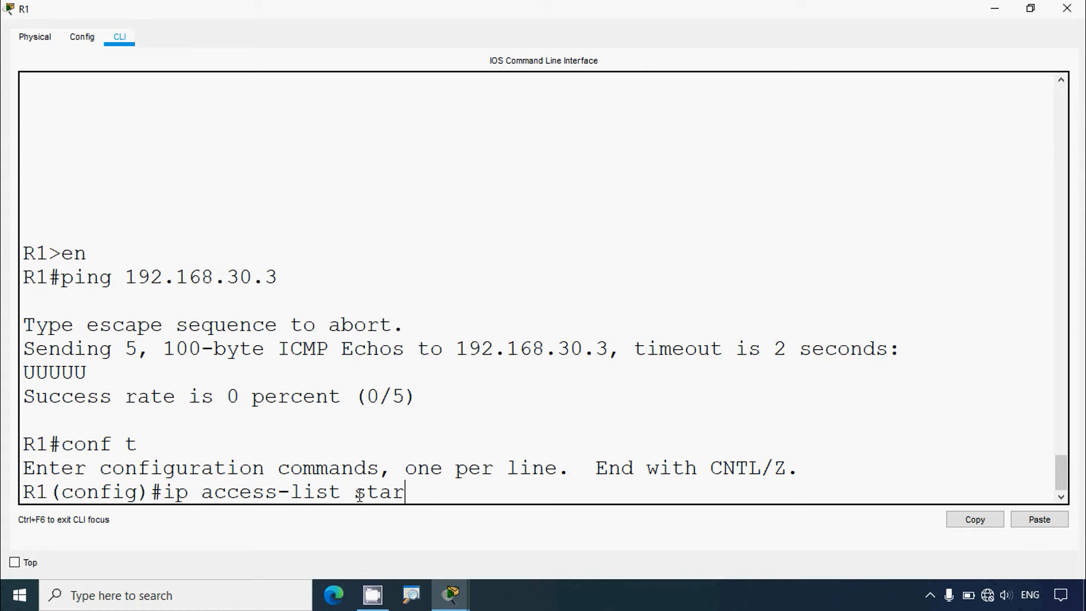
key(BackSpace)
key(BackSpace)
text(ndard)
right_click(478, 492)
click(501, 519)
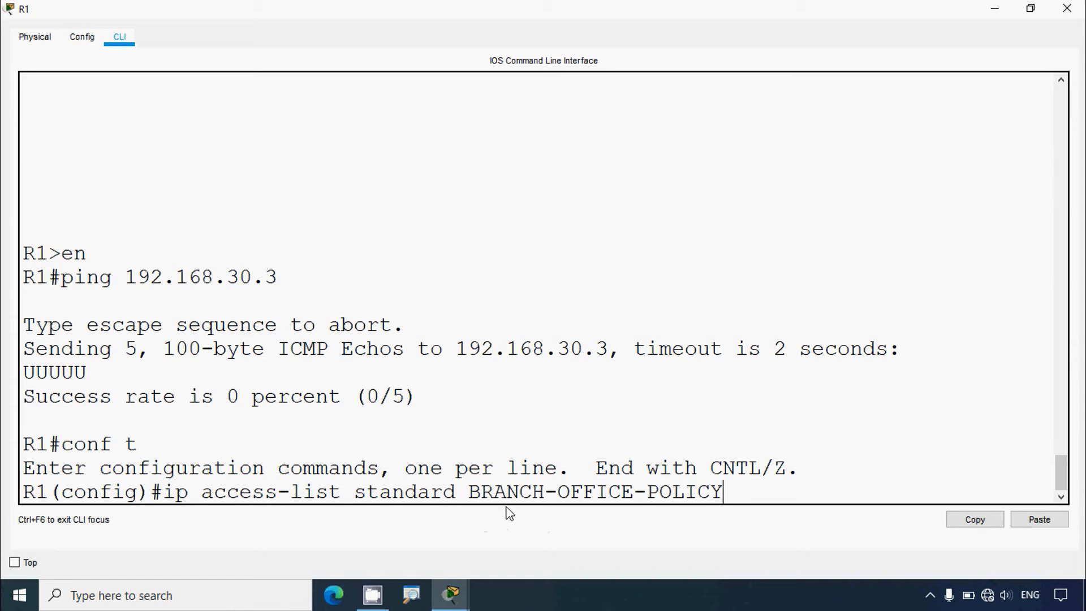
key(Return)
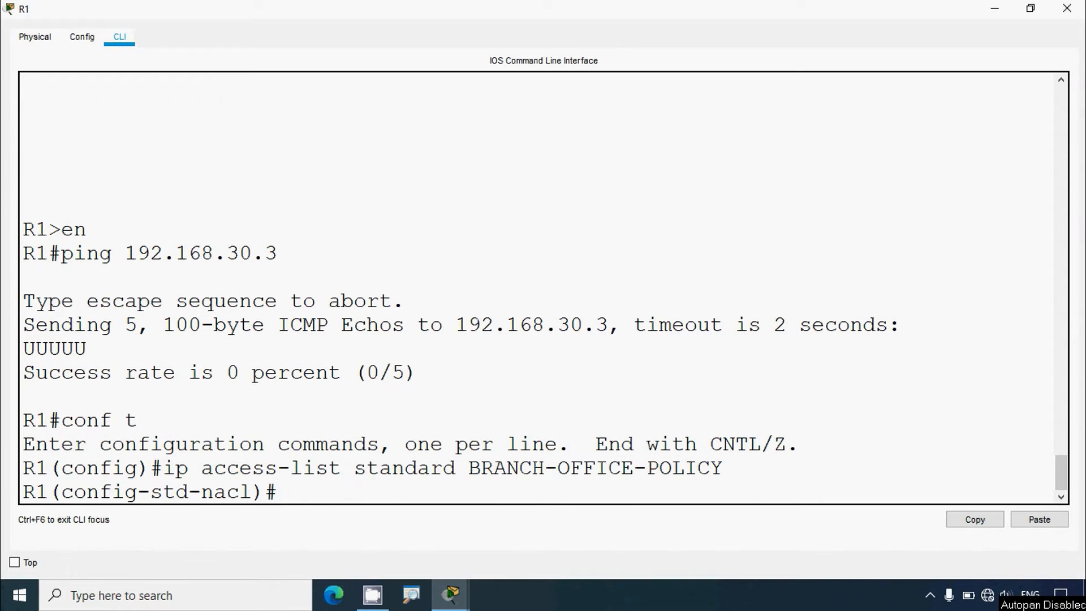
Add an entry to BRANCH-OFFICE-POLICY that permits host 192.168.30.3.
text(permit host)
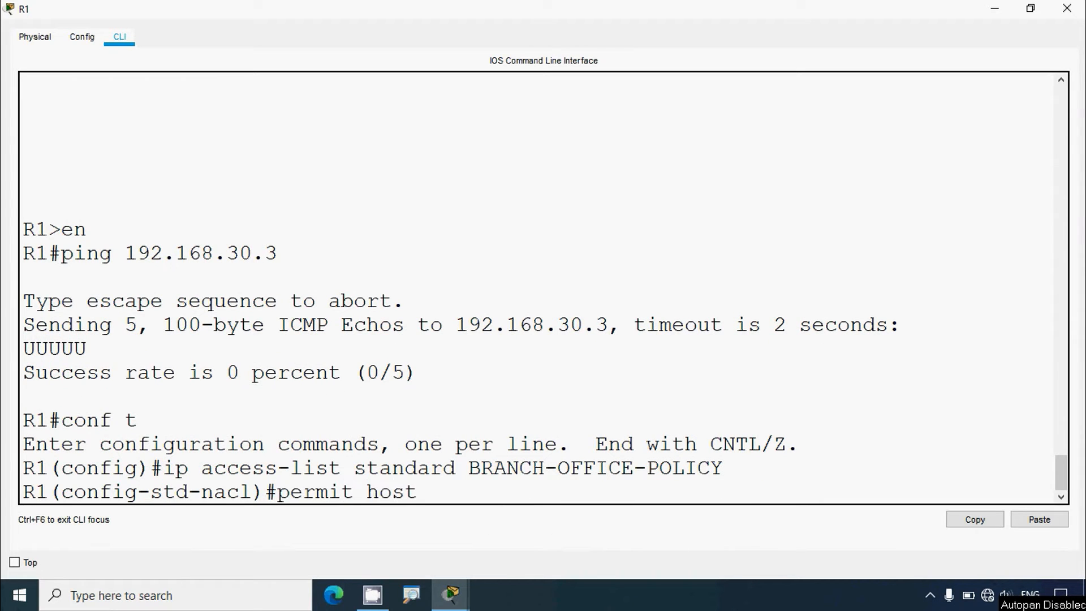
text( 192.168.30.3)
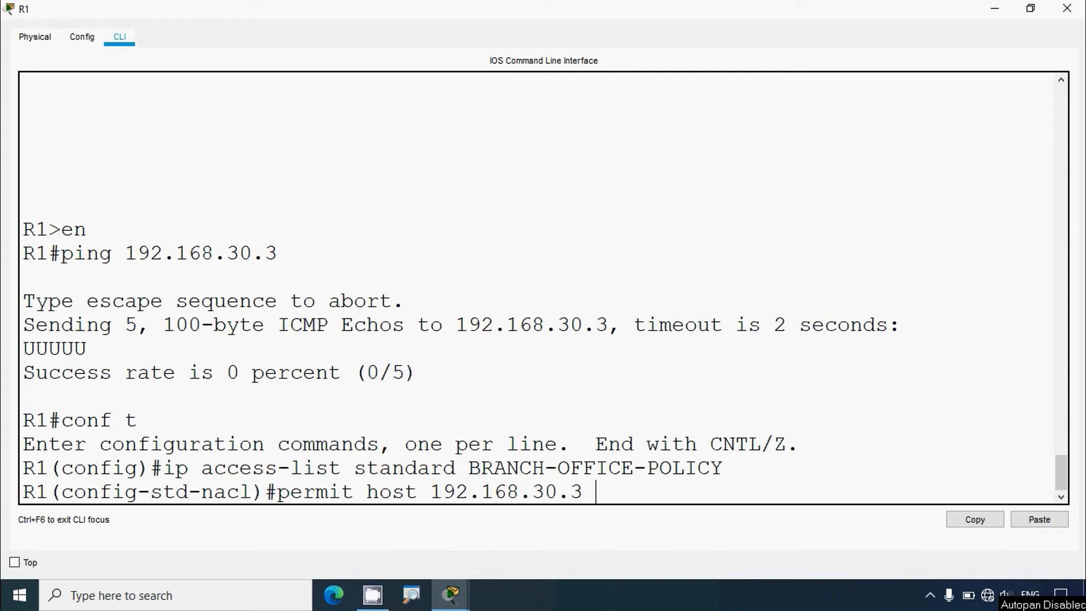
drag(595, 492, 429, 492)
click(603, 492)
key(Return)
Add an entry permitting network 192.168.40.0 with wildcard mask 0.0.0.255, and close the R1 window.
text(permit)
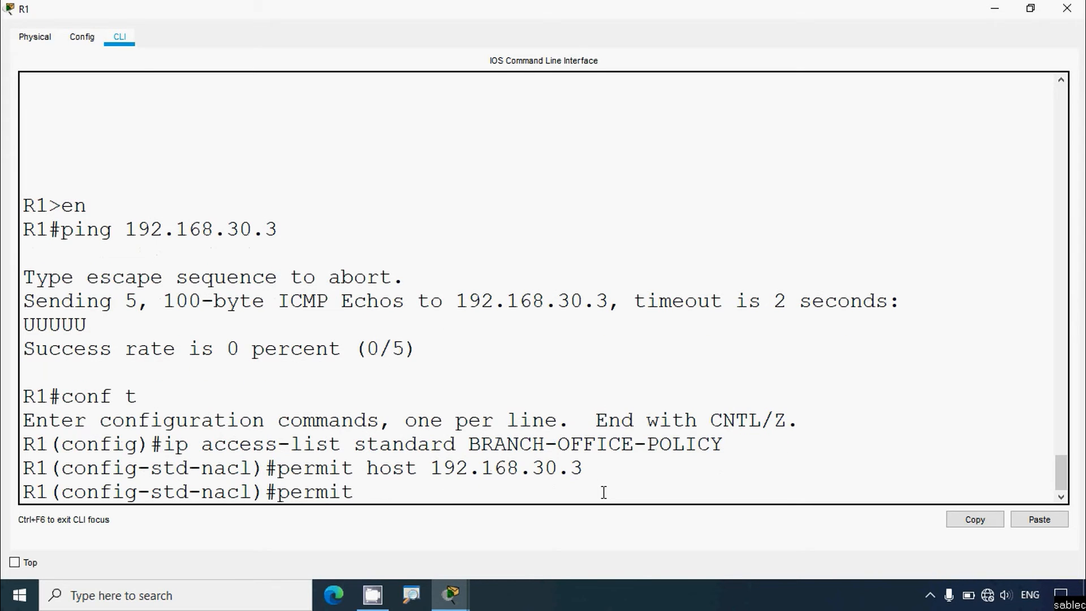
text( 192.168.40.0)
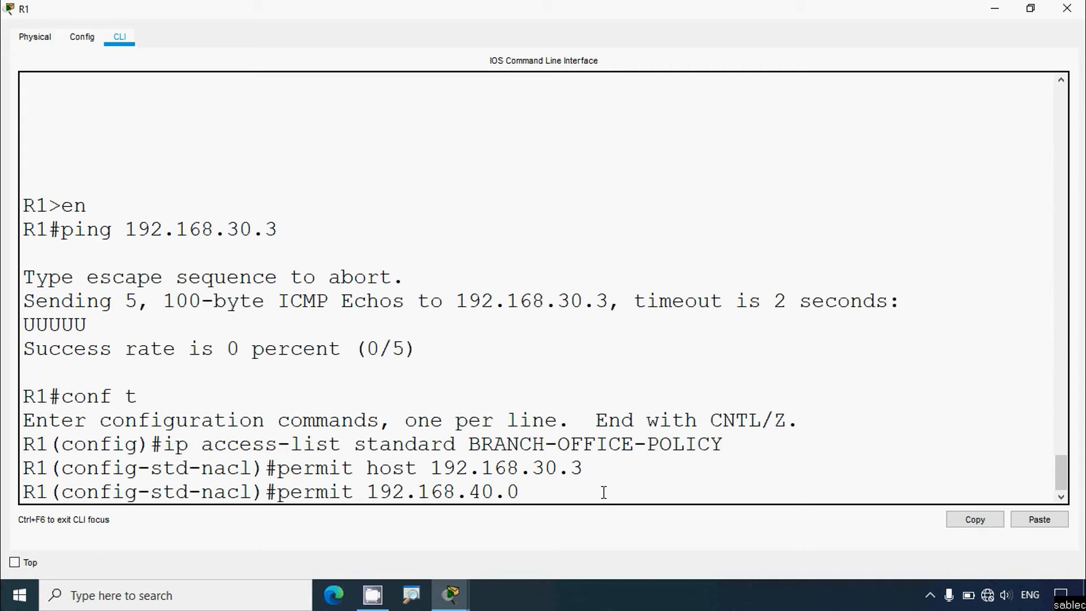
text( 0.0.0.255)
key(Return)
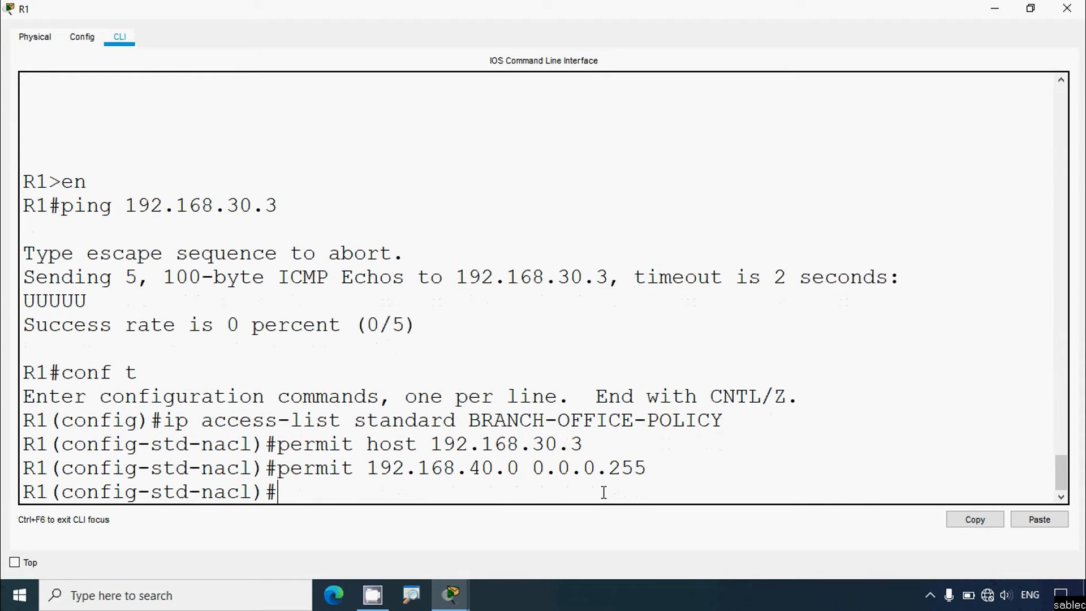
key(Return)
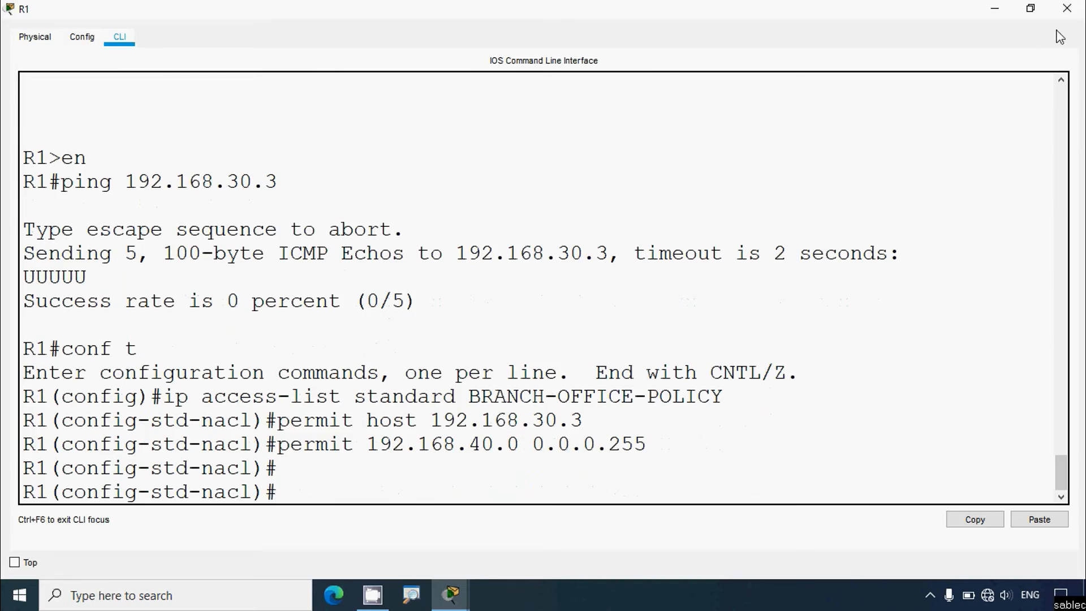
click(1066, 8)
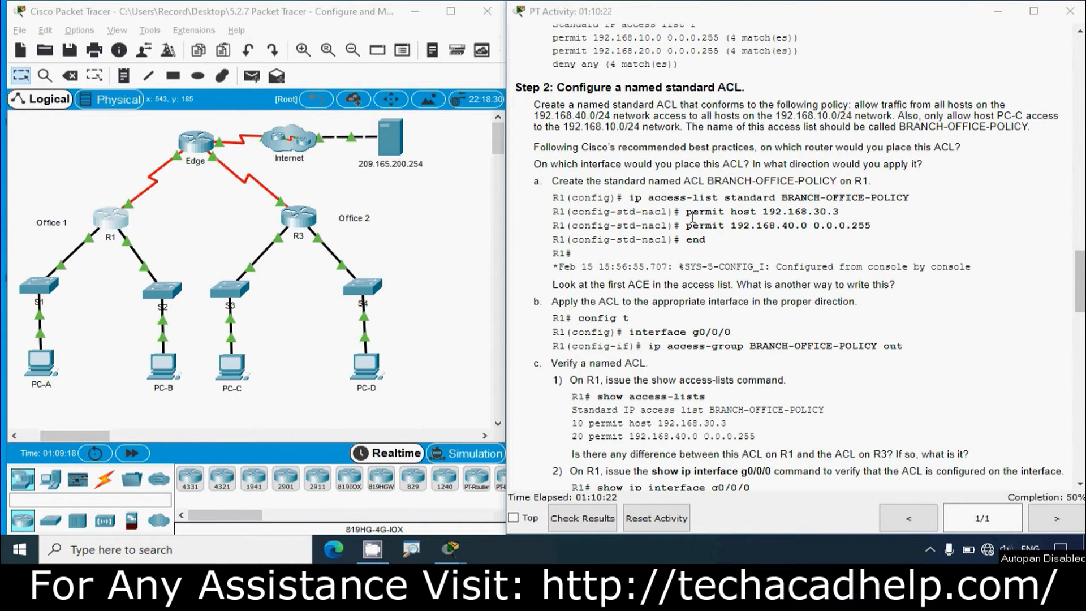
Review the first ACE in the instructions and query R1's help for options following permit host 192.168.30.3.
drag(688, 214, 839, 212)
click(824, 257)
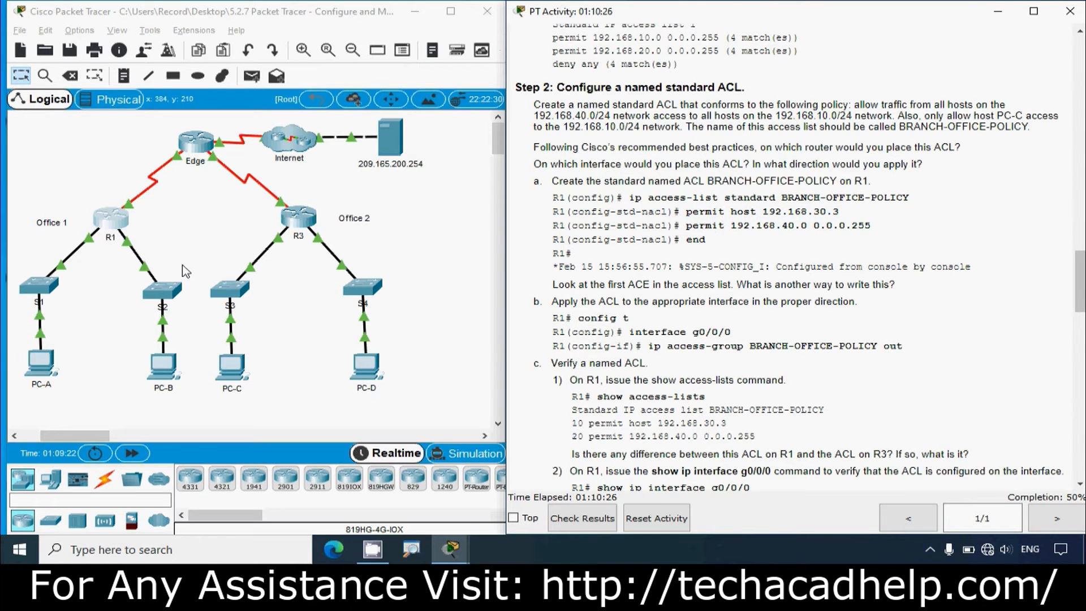
click(111, 228)
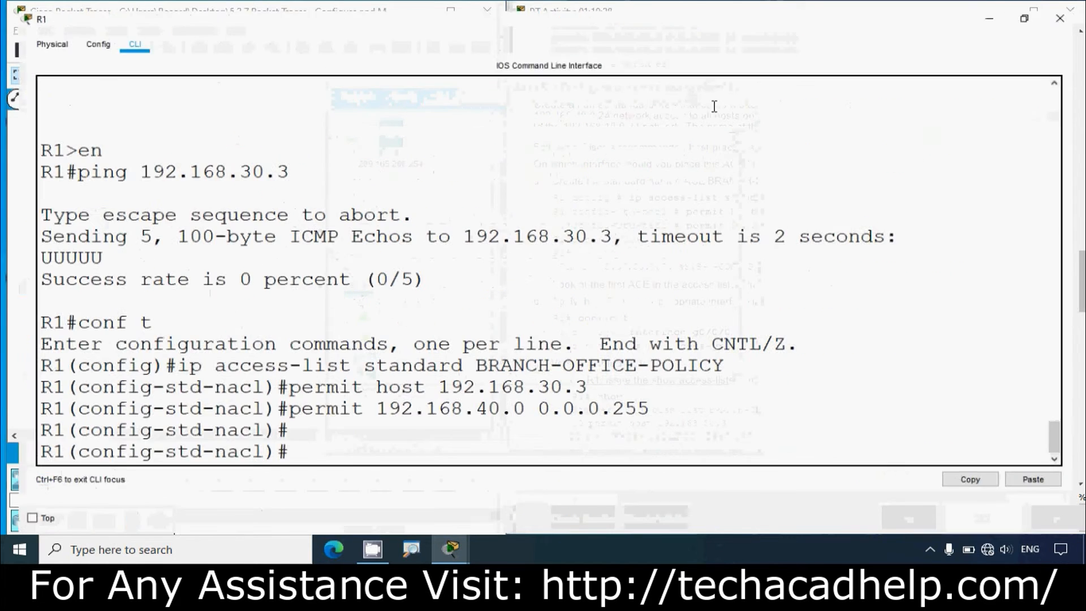
text(per)
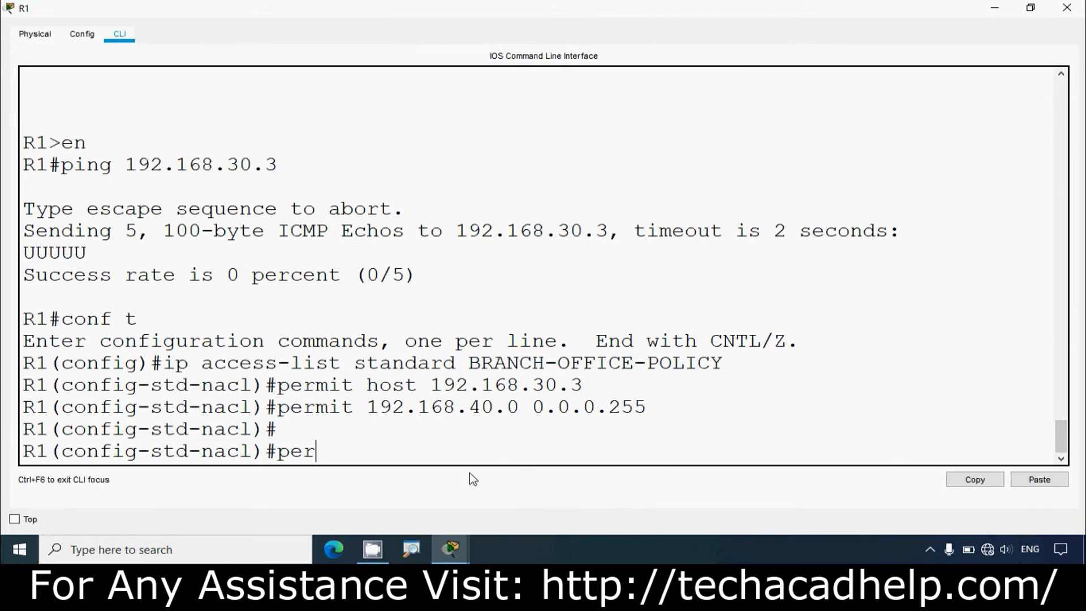
text(mit host )
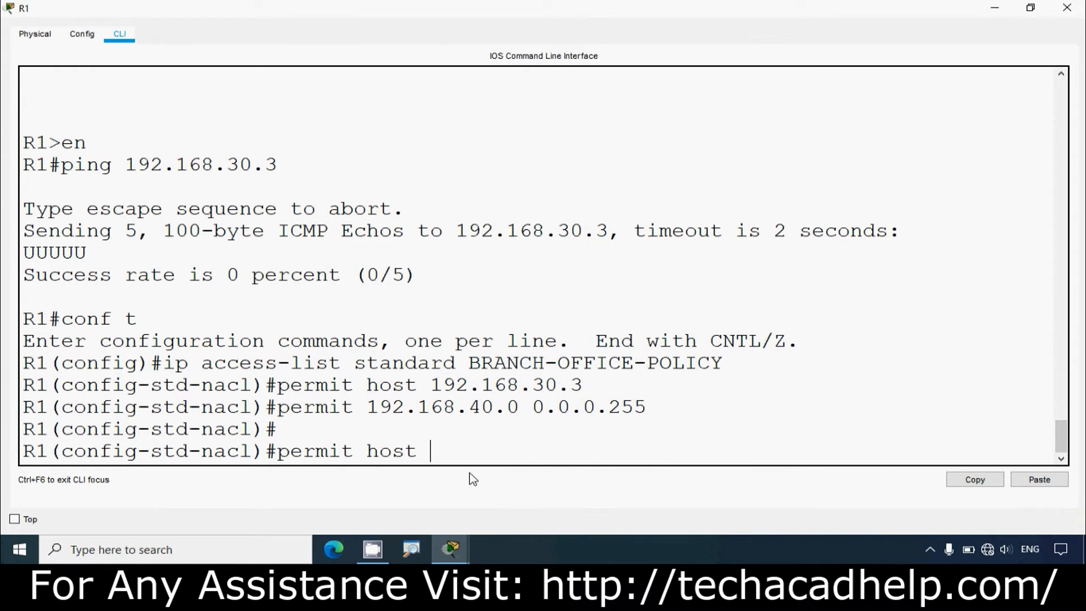
text(192.168.3)
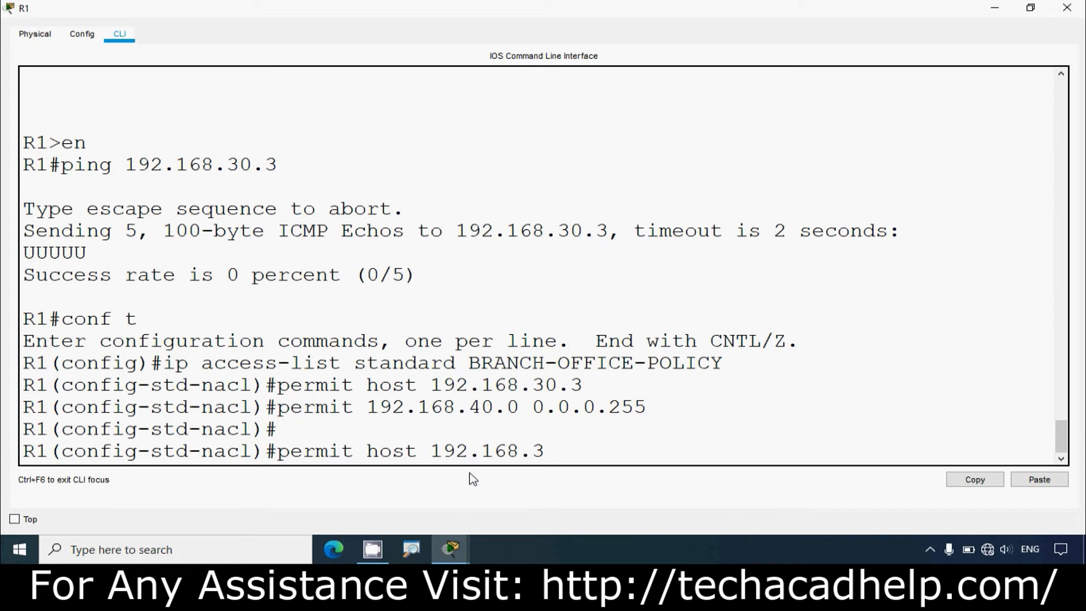
text(0.3 ?)
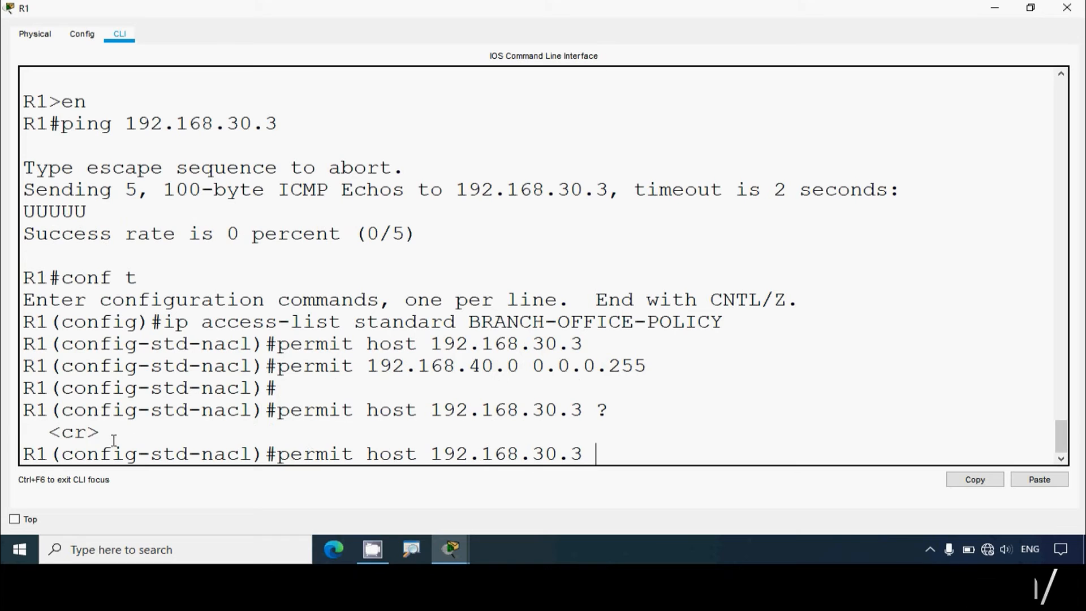
drag(111, 437, 26, 433)
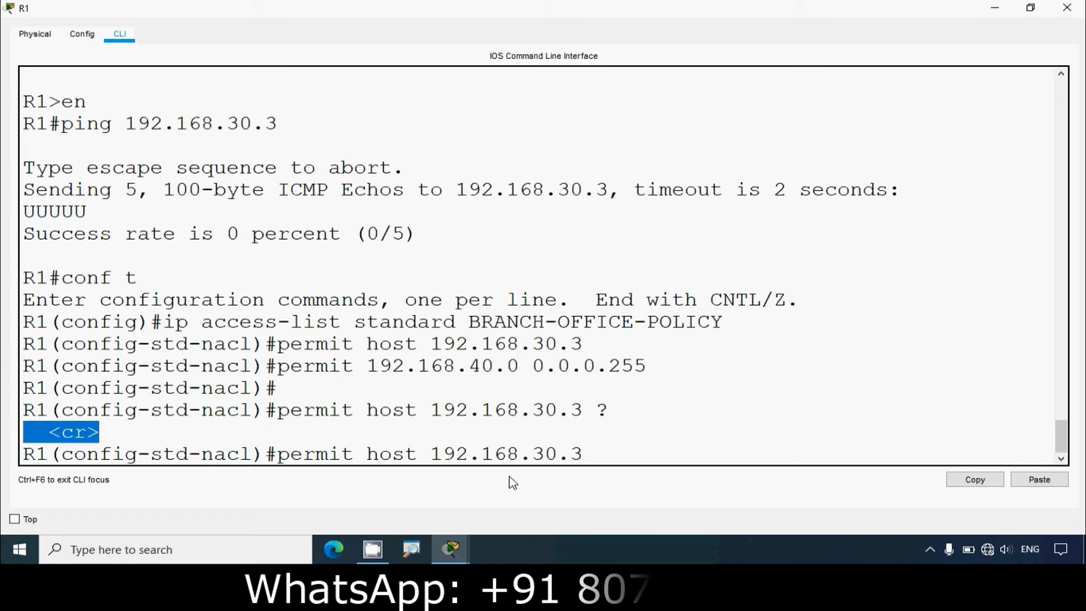
click(591, 455)
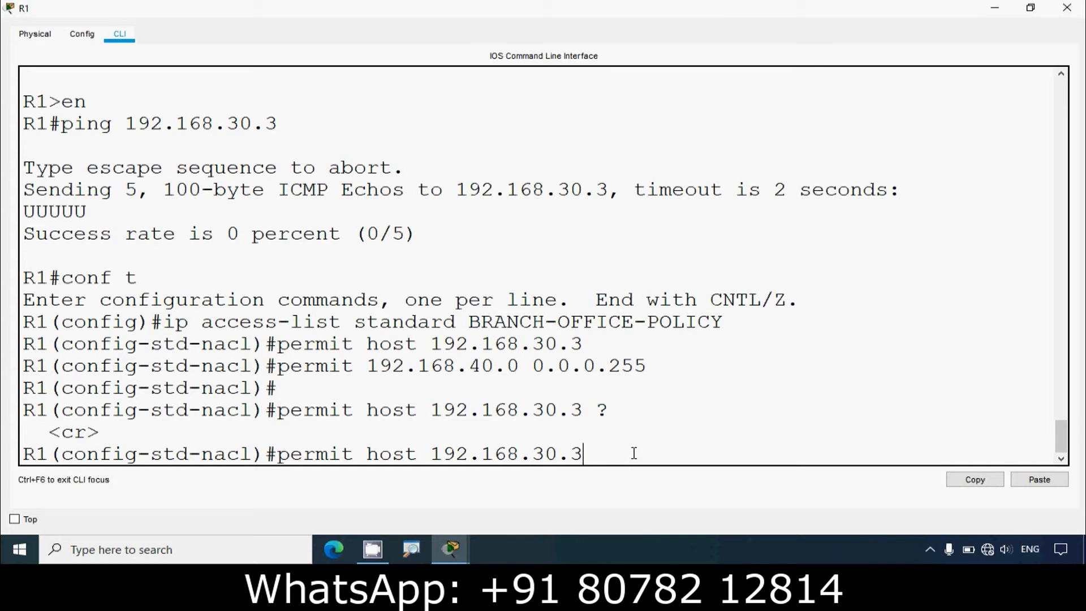
text(0.0.0.0)
key(BackSpace)
key(BackSpace)
key(BackSpace)
key(BackSpace)
key(BackSpace)
key(BackSpace)
key(BackSpace)
key(BackSpace)
key(BackSpace)
key(BackSpace)
key(BackSpace)
key(BackSpace)
key(BackSpace)
key(BackSpace)
key(BackSpace)
key(BackSpace)
key(BackSpace)
key(BackSpace)
key(BackSpace)
key(BackSpace)
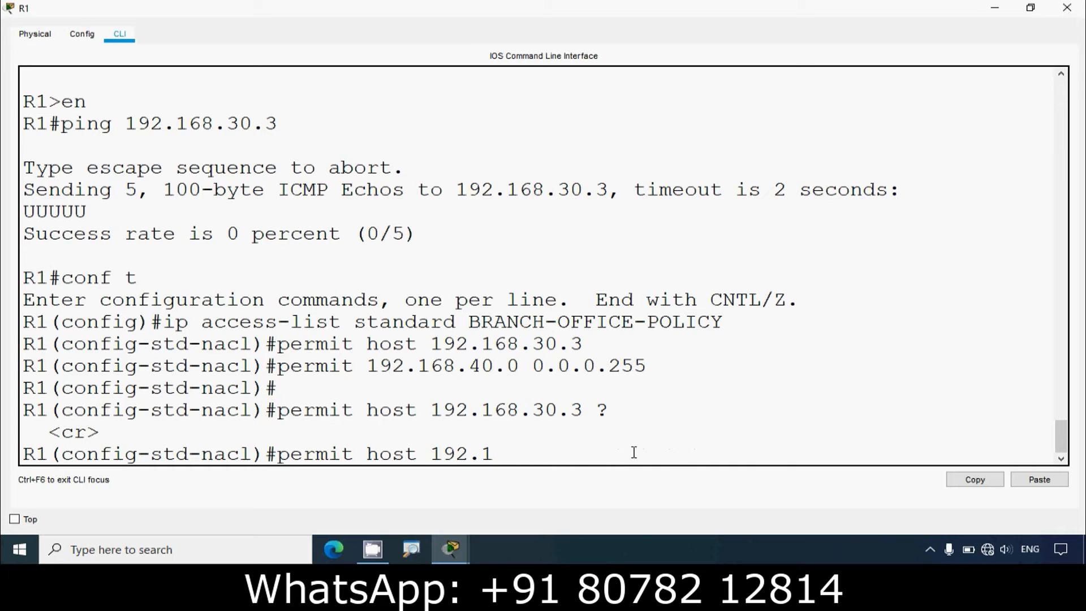
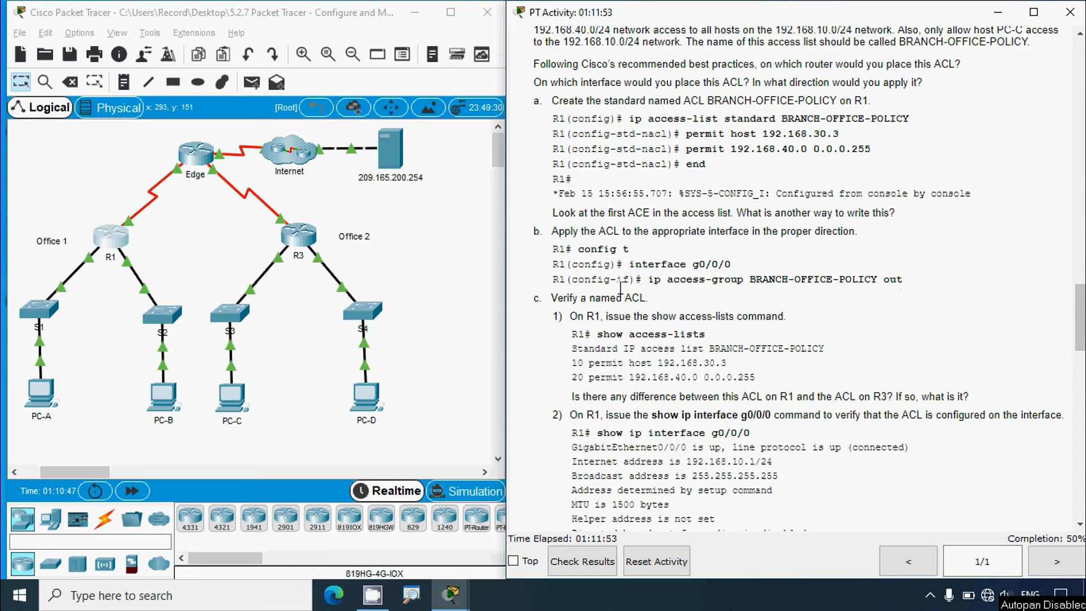
Leave named ACL configuration on R1 and enter interface configuration mode for g0/0/0.
click(112, 242)
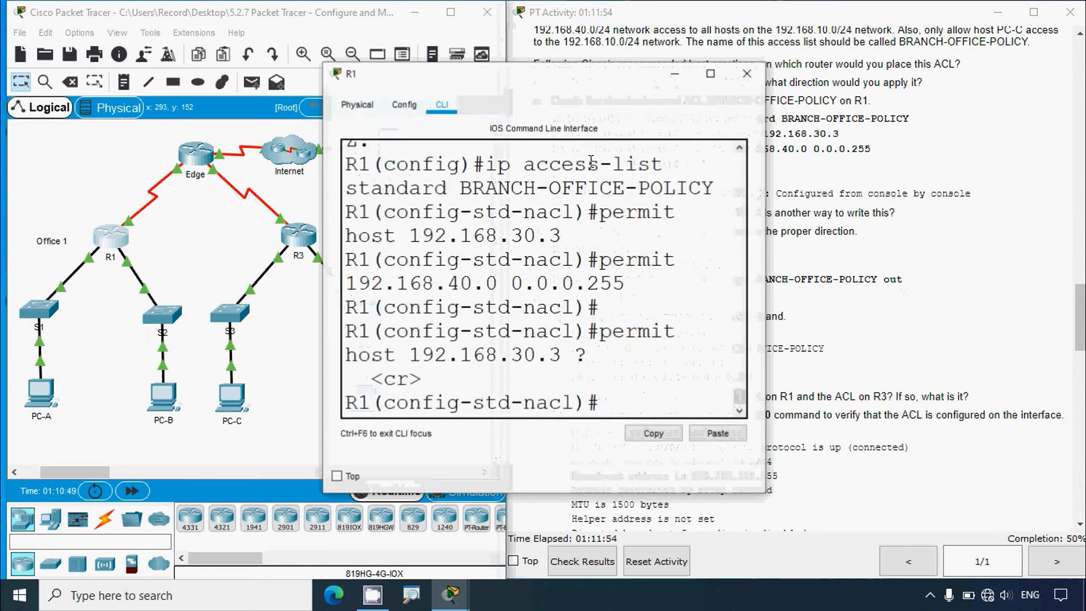
click(710, 74)
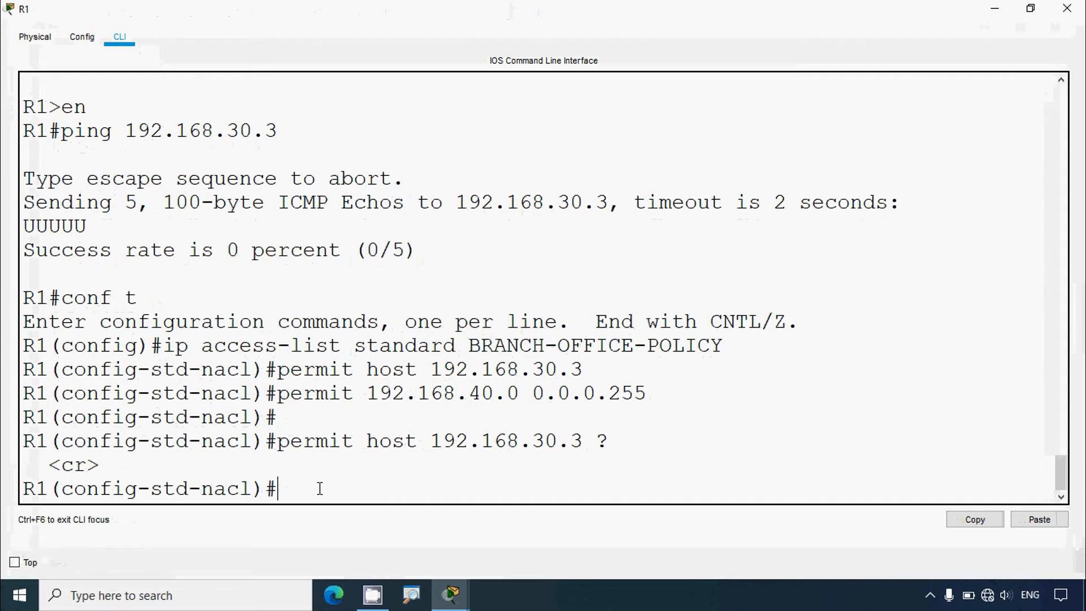
text(exit)
key(Return)
text(inter)
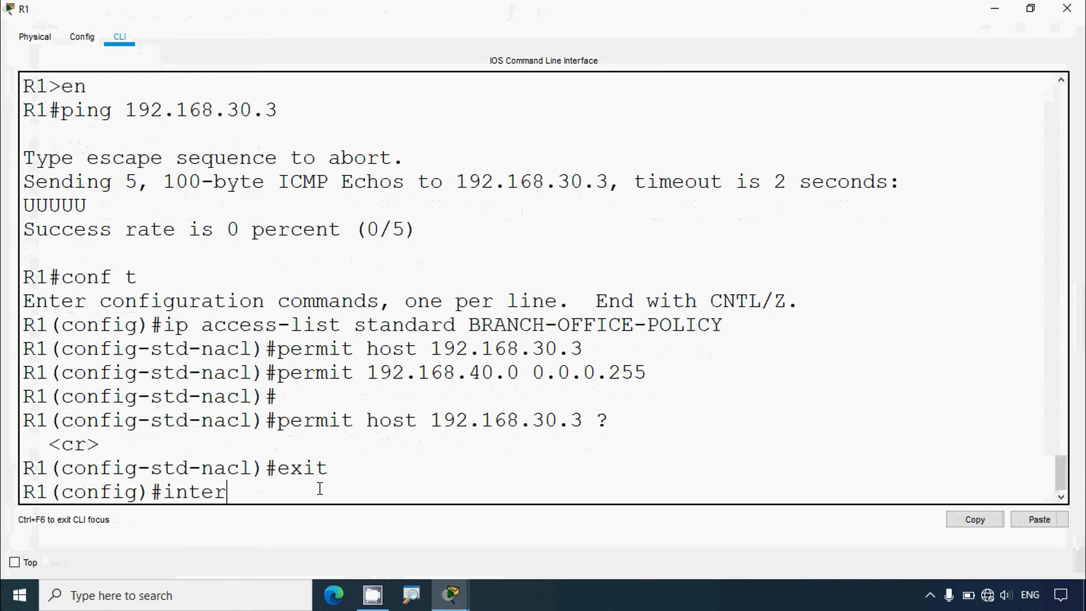
text(face g0/0/)
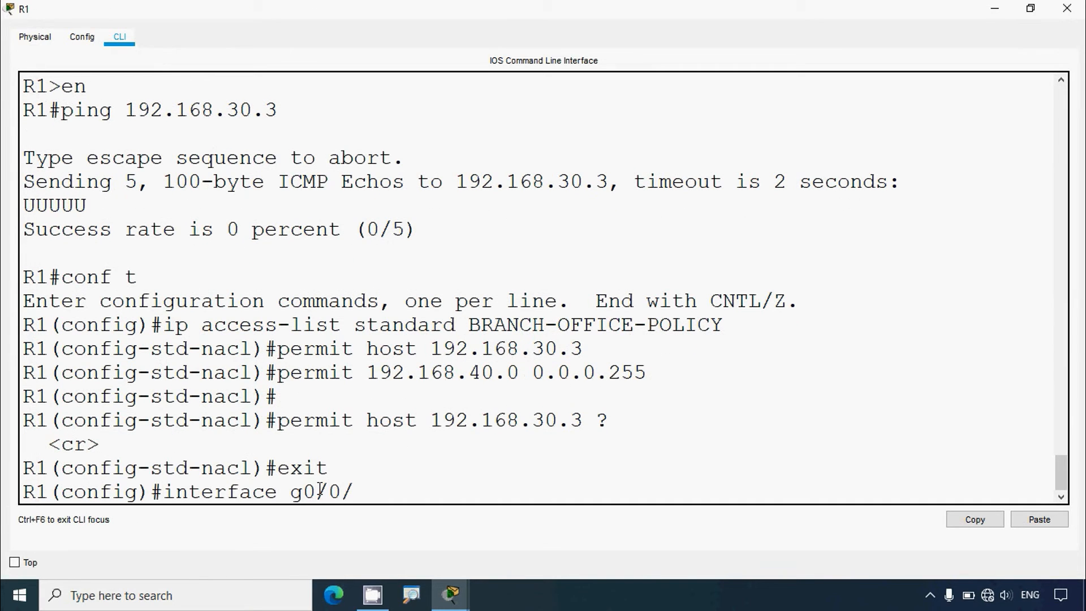
text(0)
key(Return)
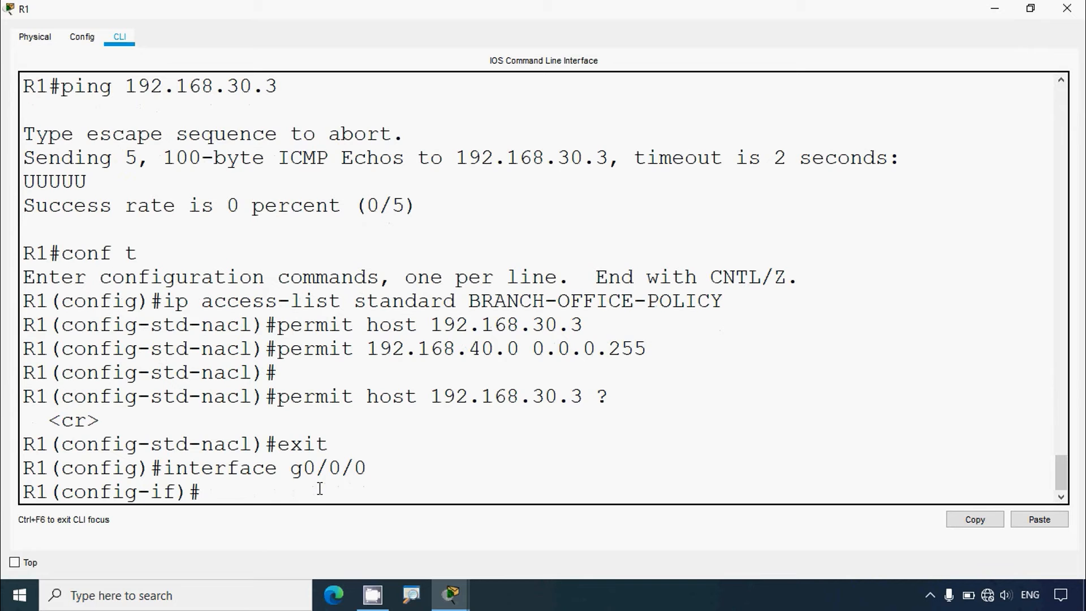
Apply BRANCH-OFFICE-POLICY to R1's g0/0/0 in the out direction with ip access-group, reusing the copied name, and close the R1 window.
text(ip access-group)
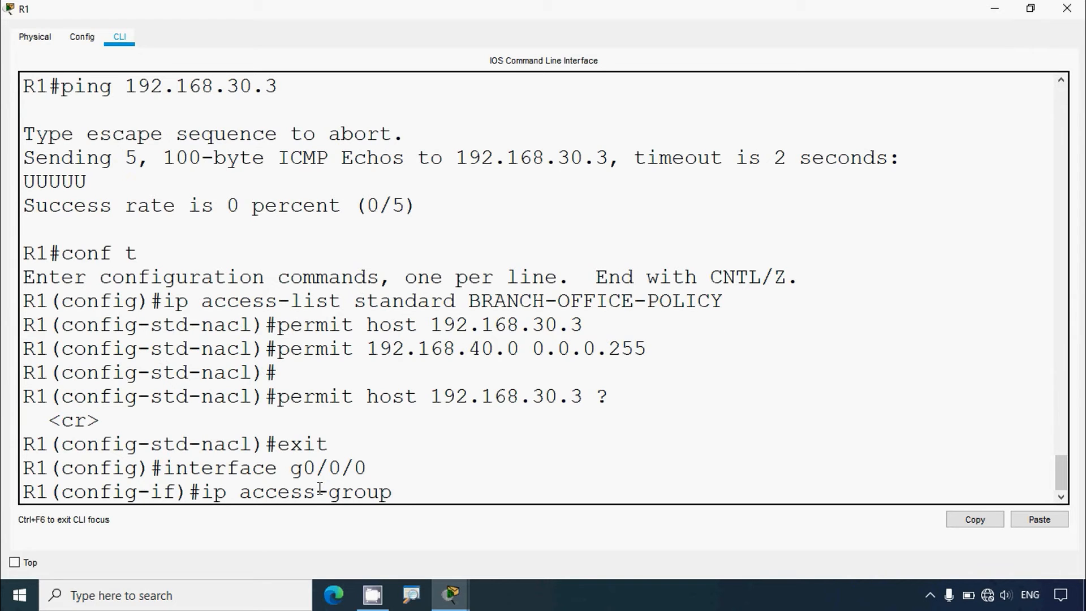
right_click(431, 491)
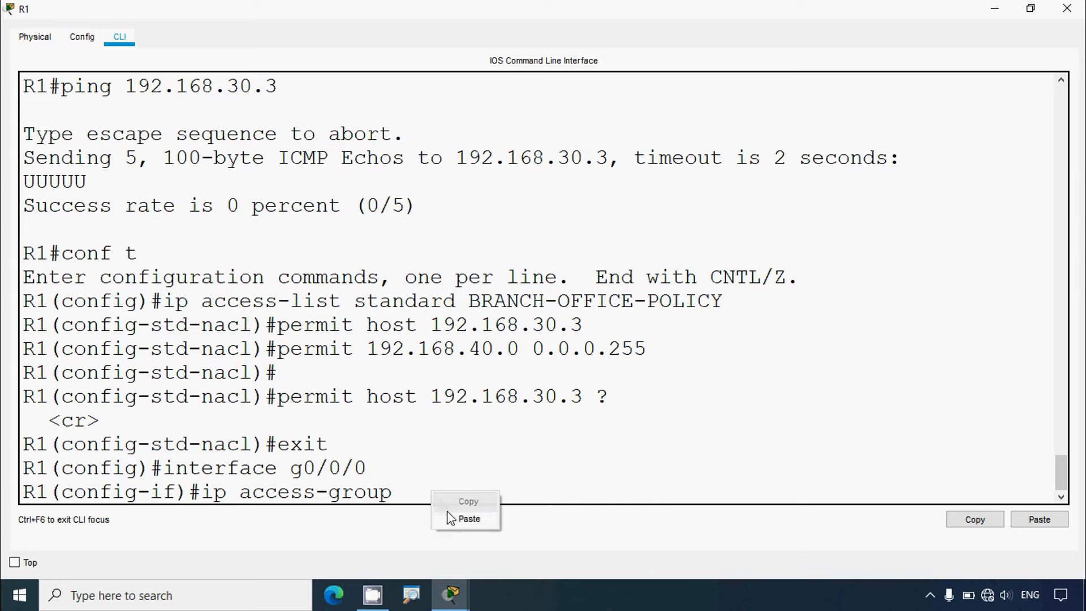
click(452, 515)
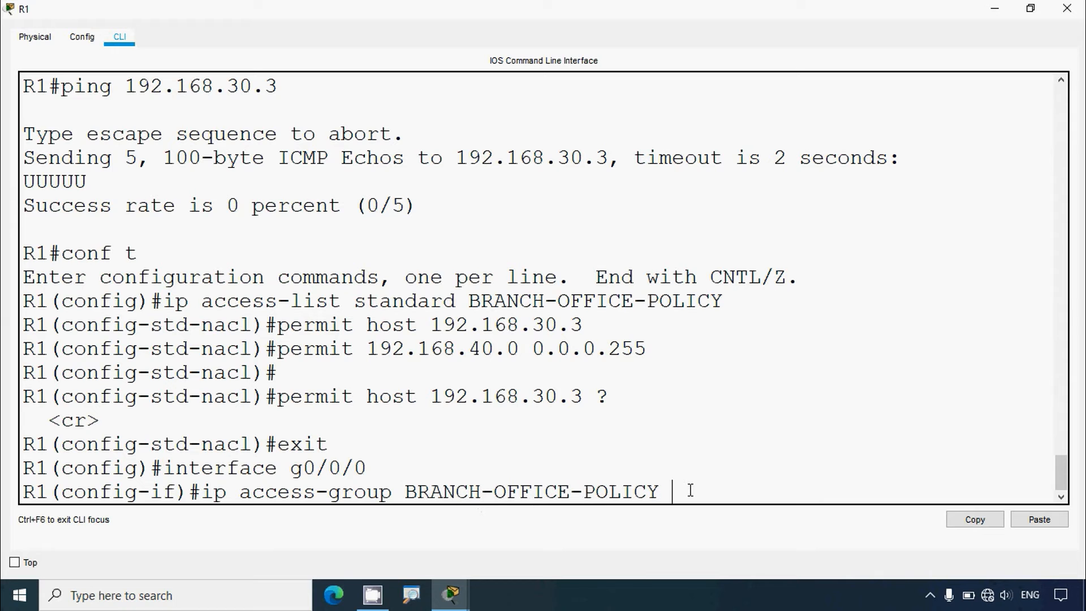
text(out)
key(Return)
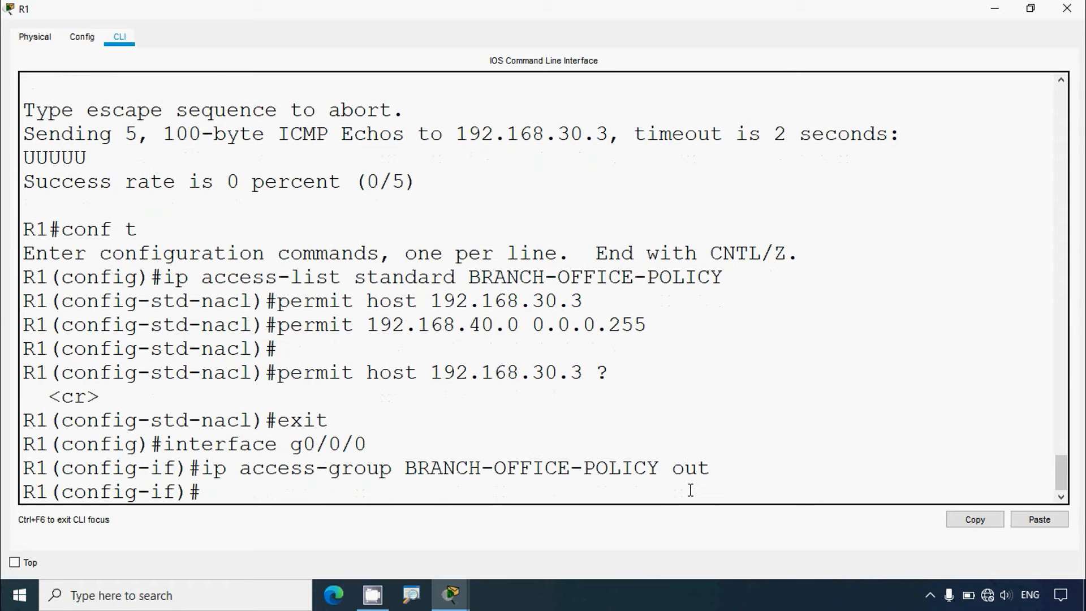
click(1066, 8)
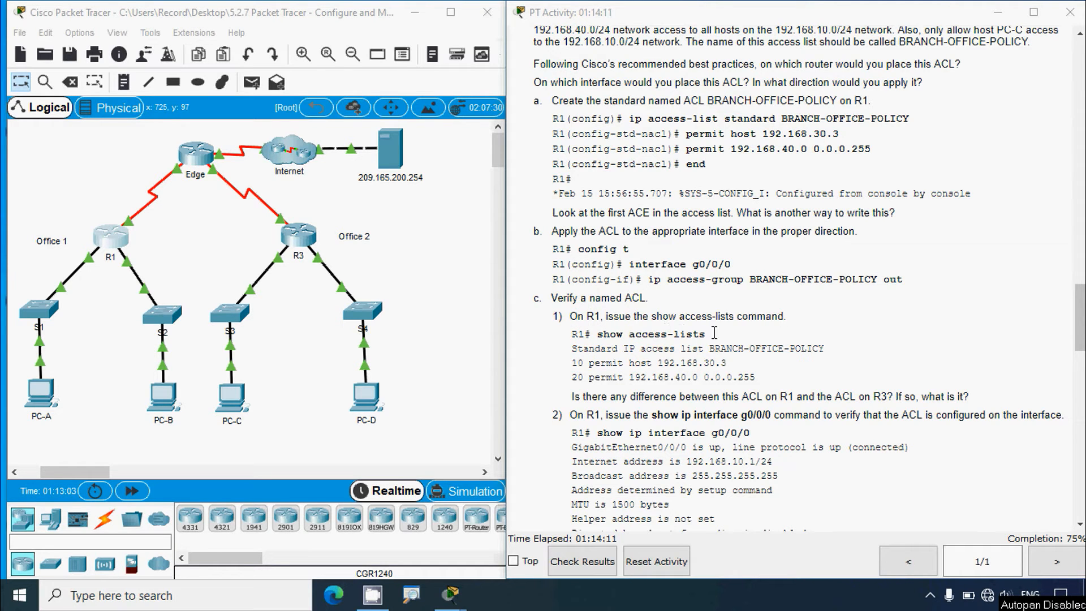
End configuration mode on R1, run show access-lists, and examine the ACL's name and entry sequence numbers.
click(112, 242)
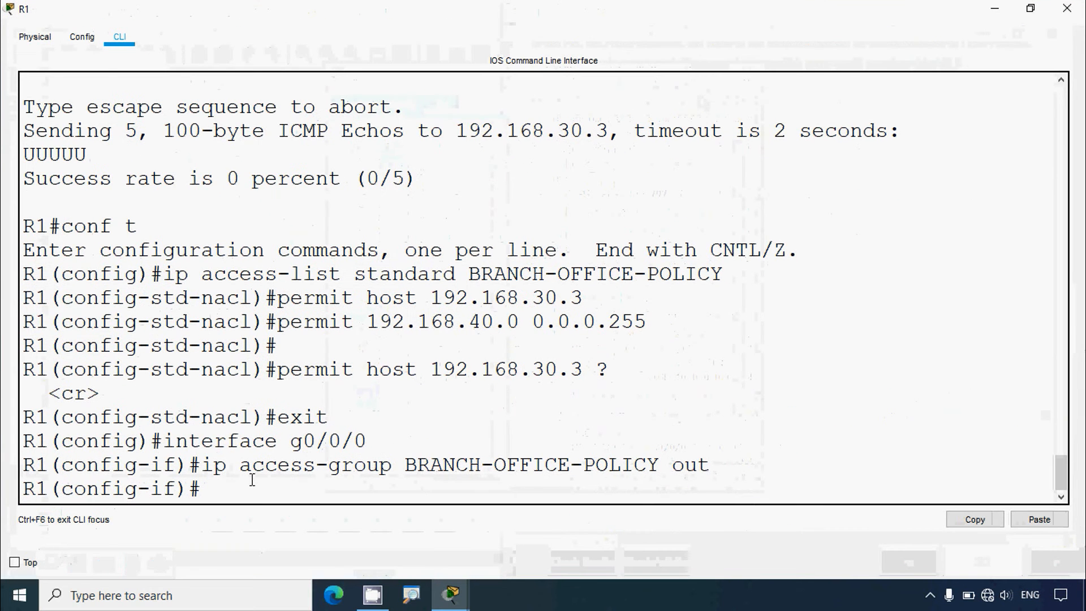
text(end)
key(Return)
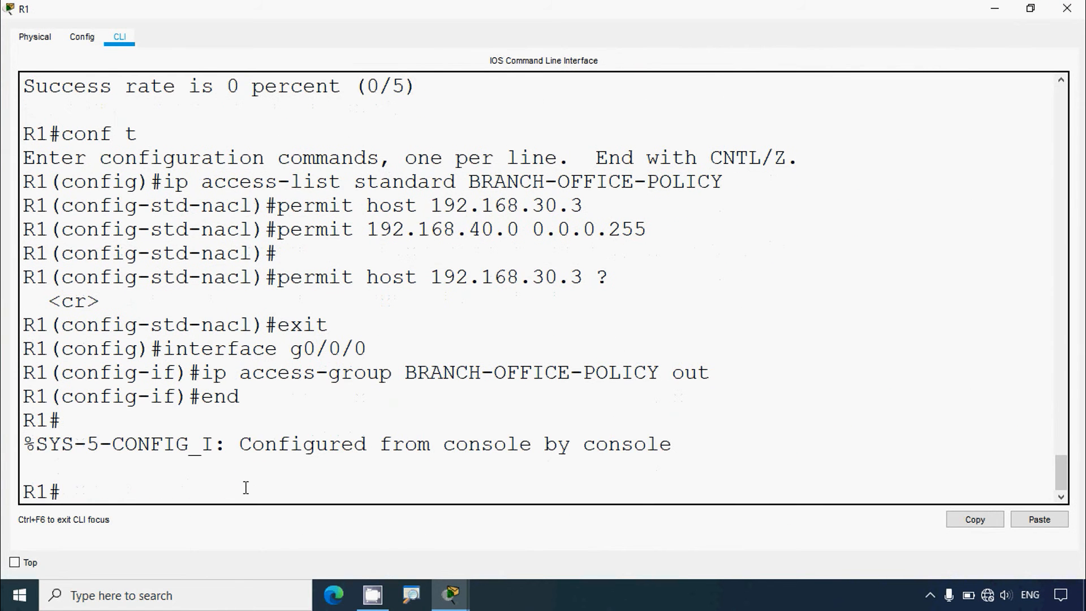
text(show access)
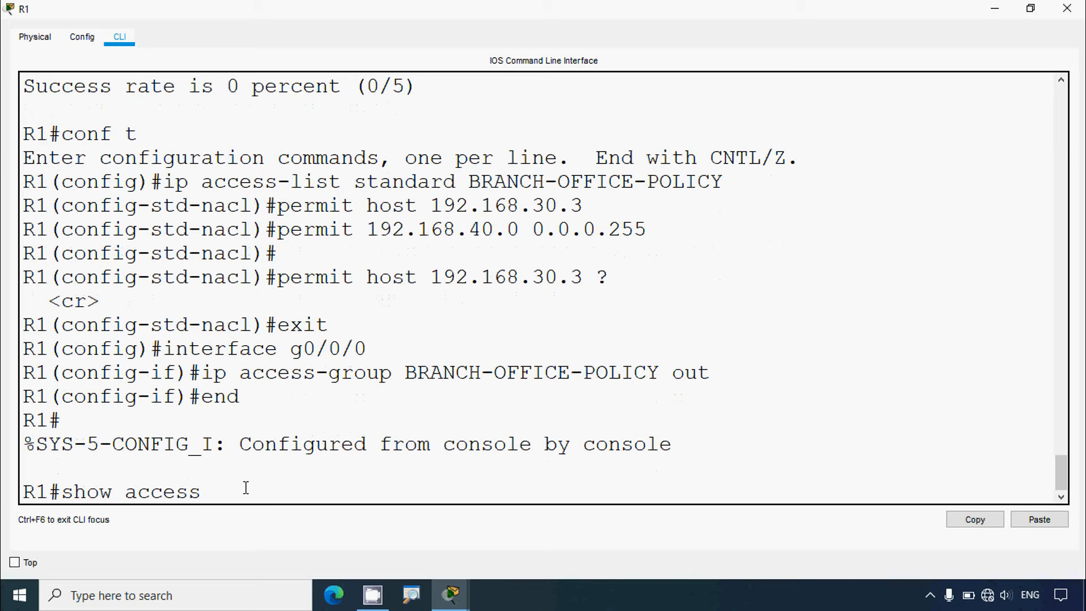
text(-lists)
key(Return)
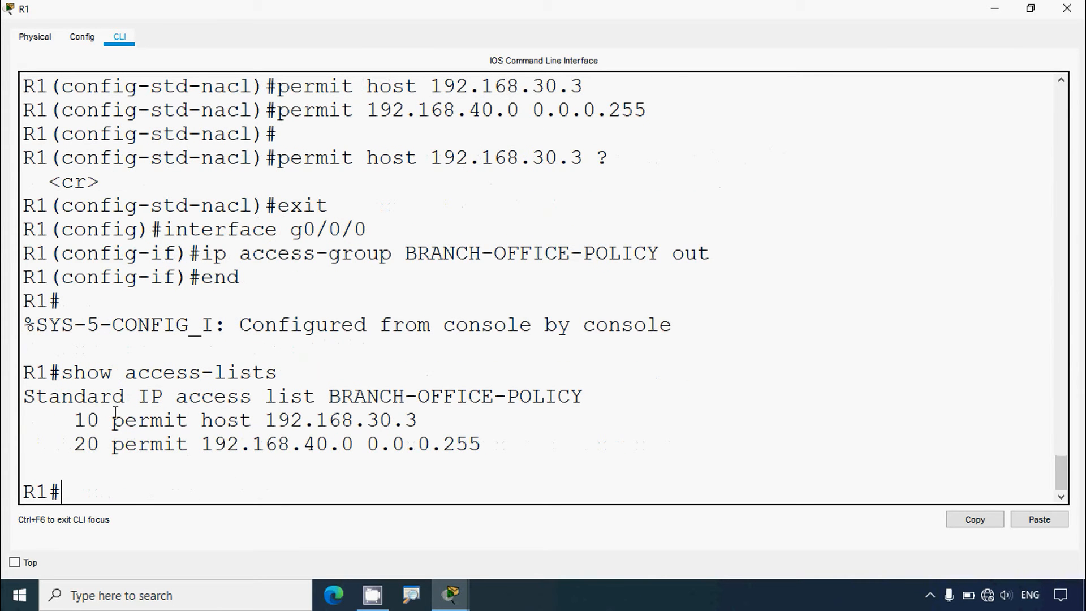
drag(329, 396, 393, 397)
drag(501, 398, 601, 397)
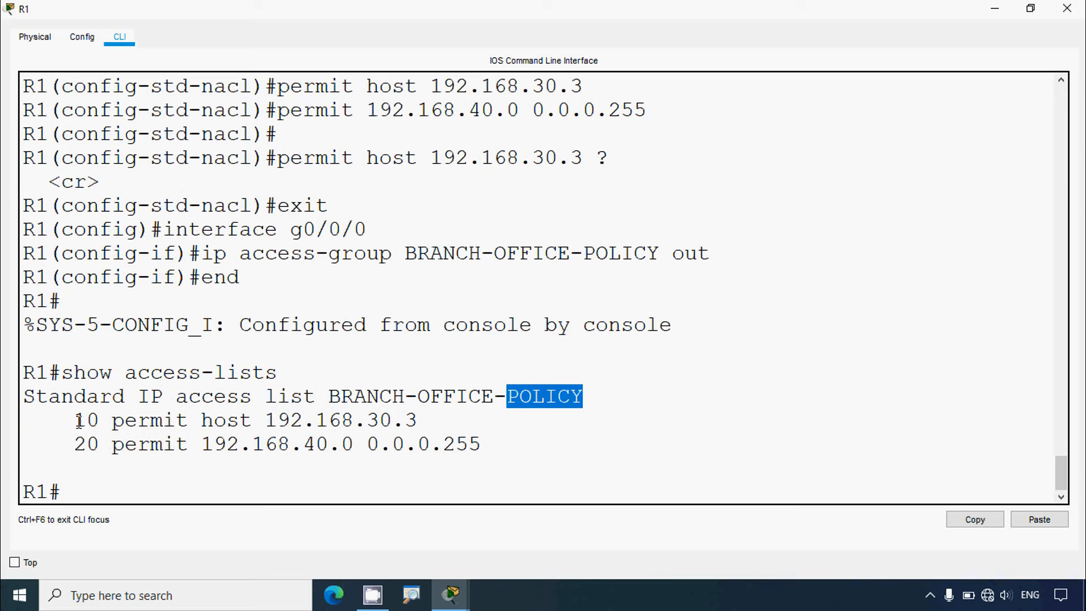
drag(79, 420, 130, 443)
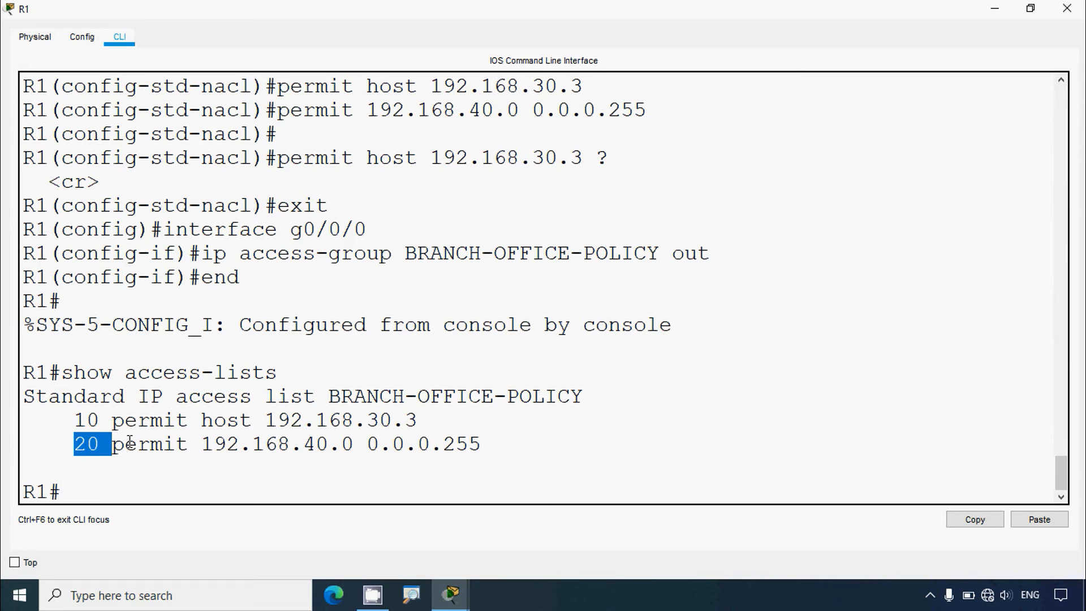
click(130, 443)
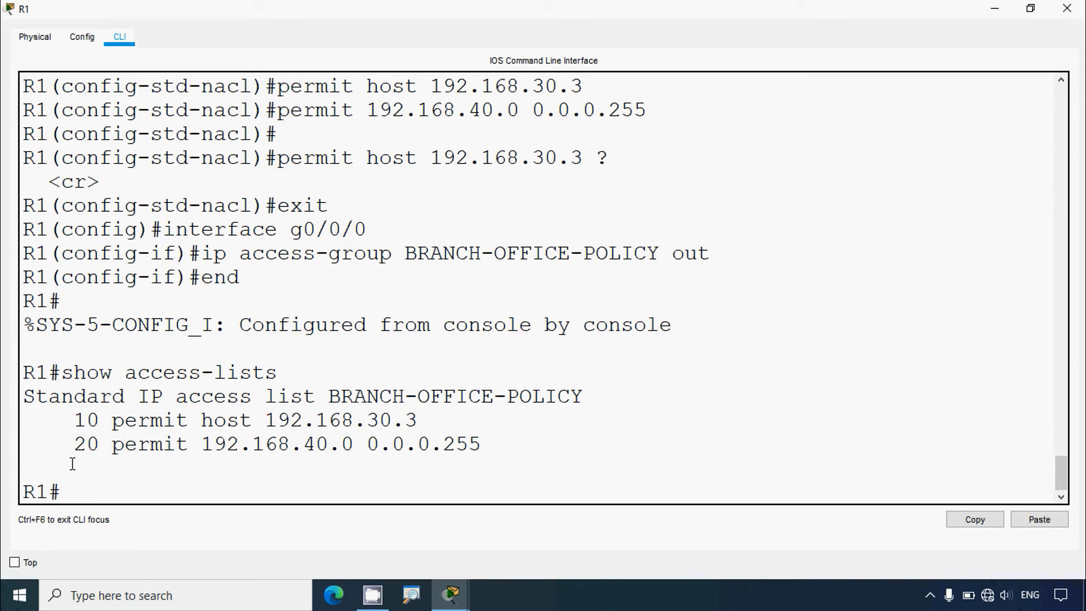
click(112, 466)
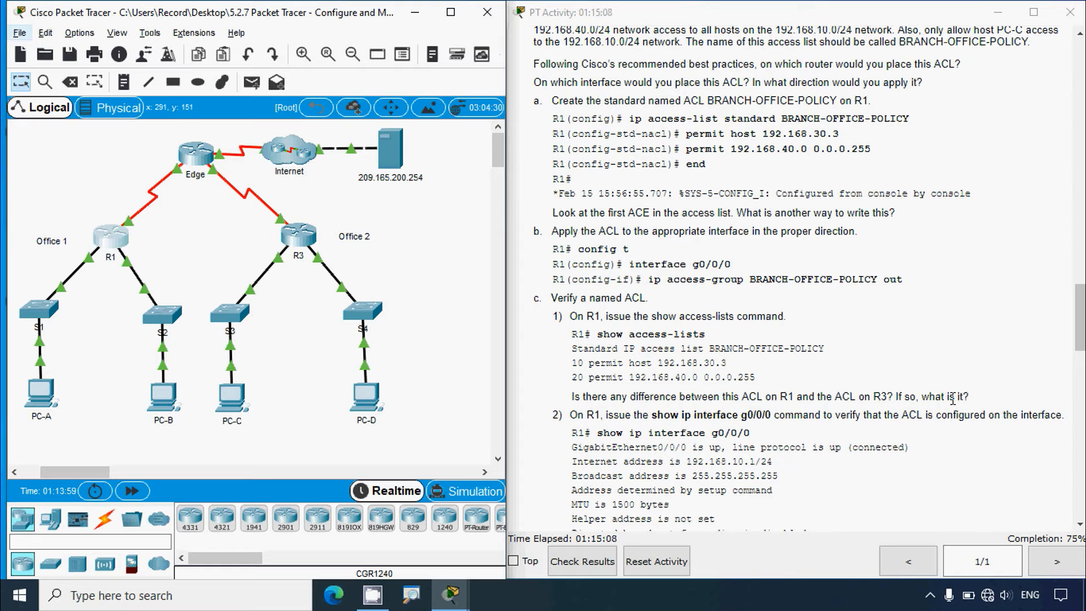
Enter privileged mode on R3, run show access-lists, and examine the last entry for comparison with R1's ACL.
click(295, 242)
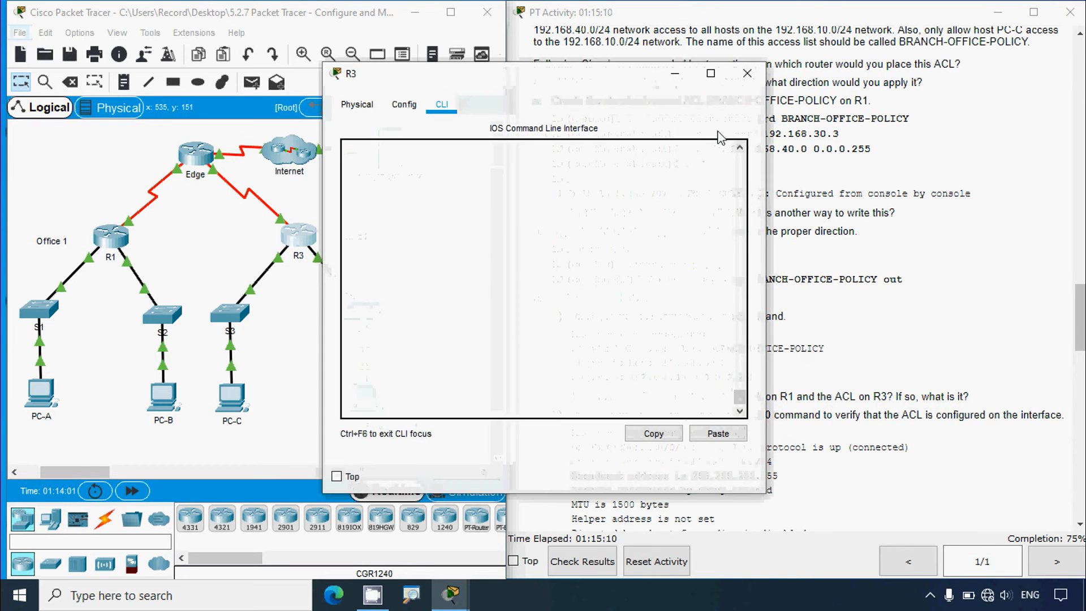
click(710, 73)
key(Return)
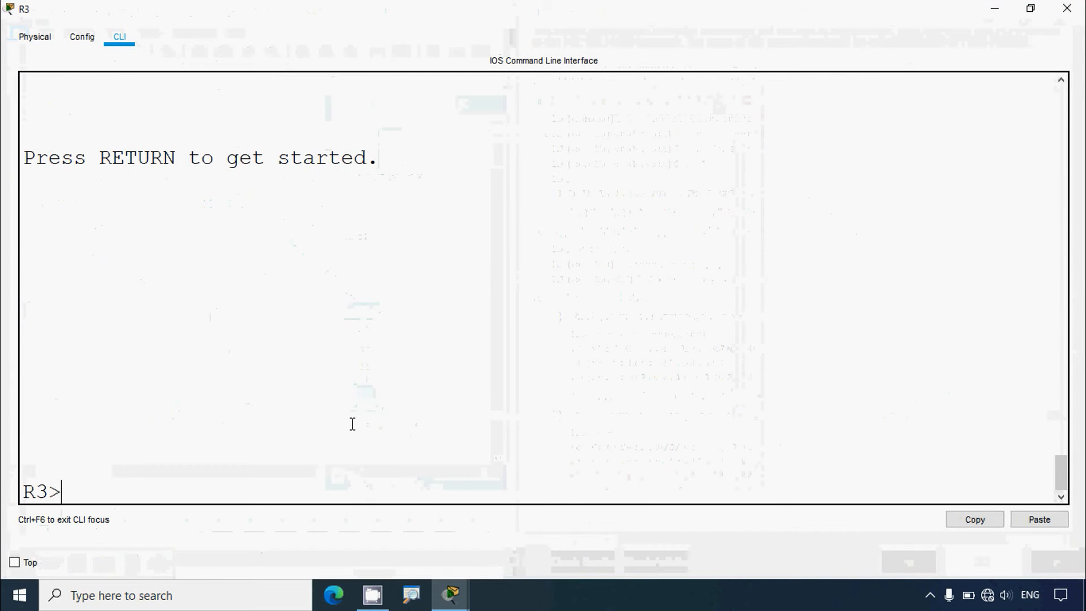
text(en)
key(Return)
text(show a)
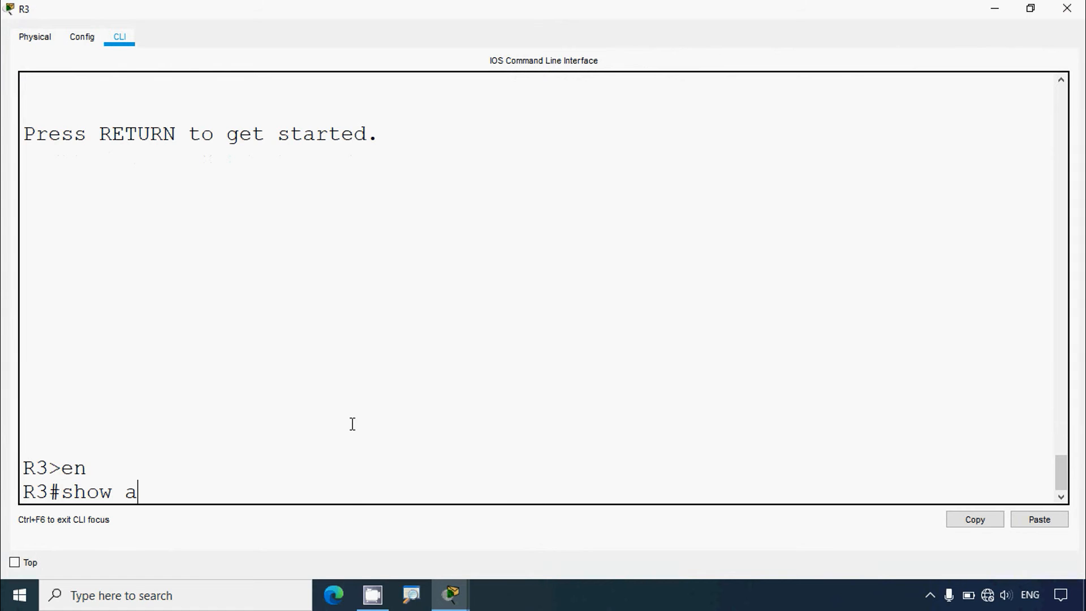
text(ccess-lists)
key(Return)
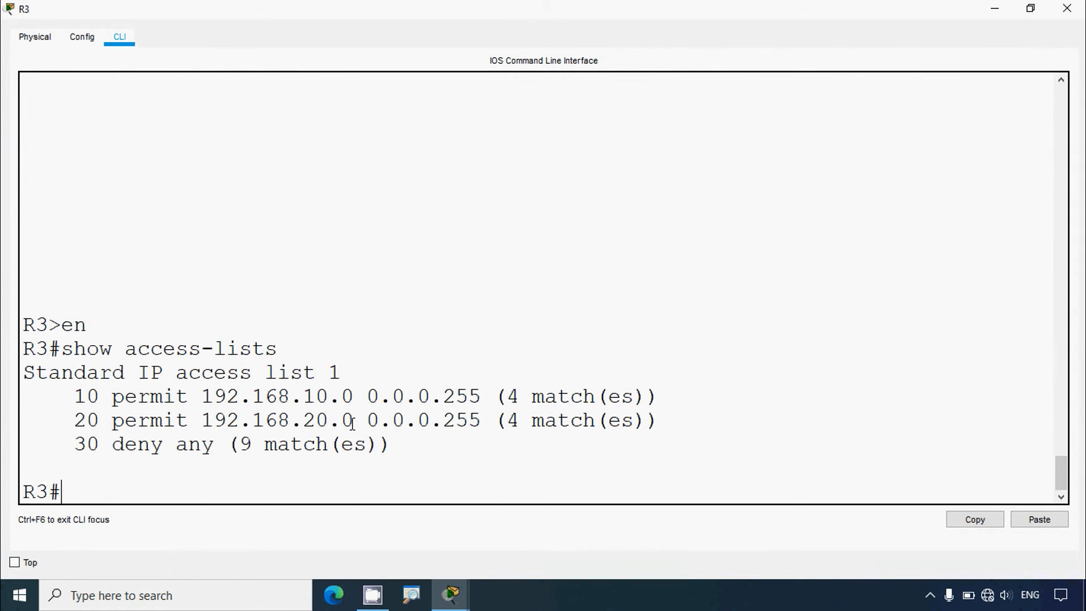
drag(86, 444, 227, 444)
click(151, 452)
click(1067, 8)
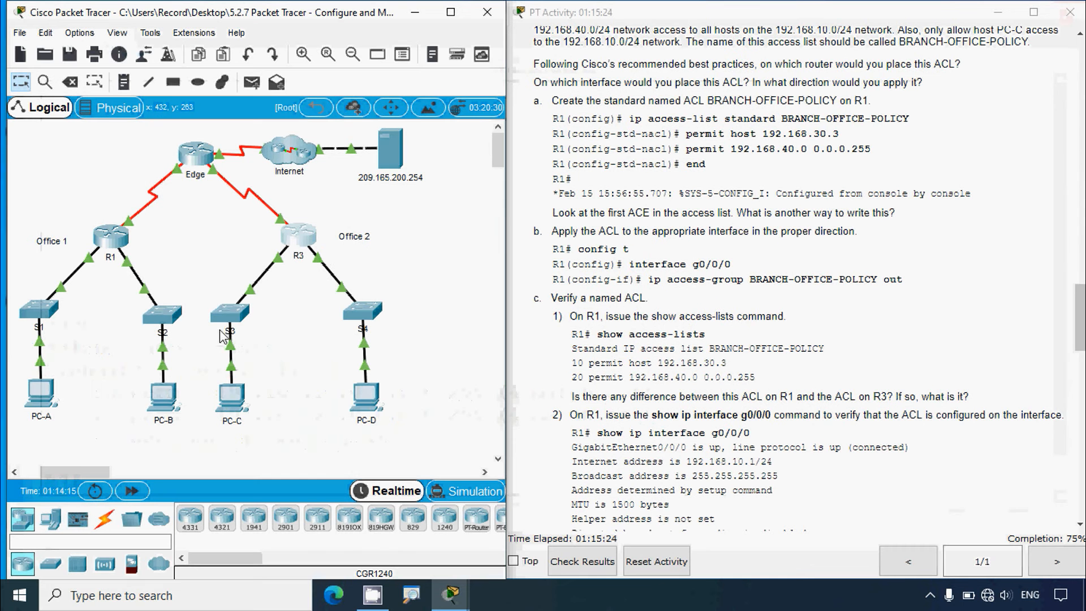
Reopen R1's command line to compare its two permit entries with R3's list, and close the window.
click(115, 253)
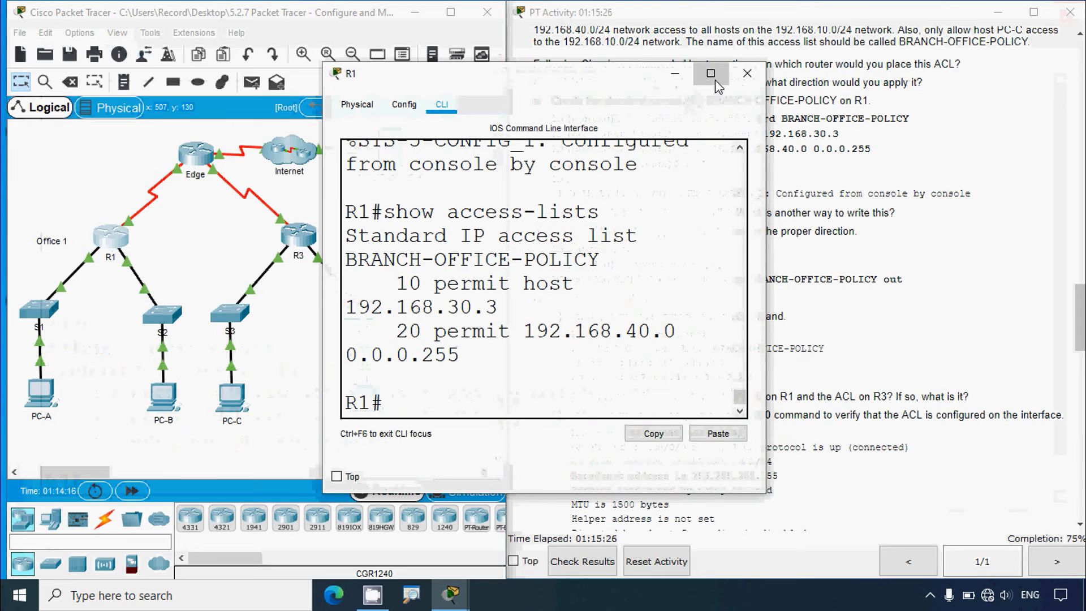
click(711, 73)
drag(76, 423, 441, 420)
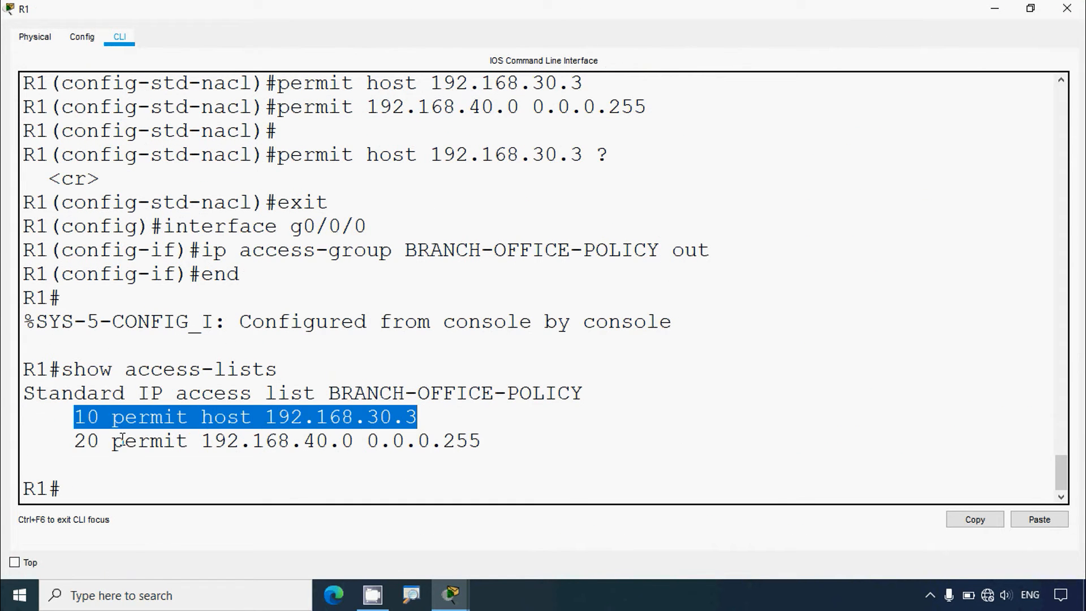
drag(67, 445, 380, 440)
click(190, 440)
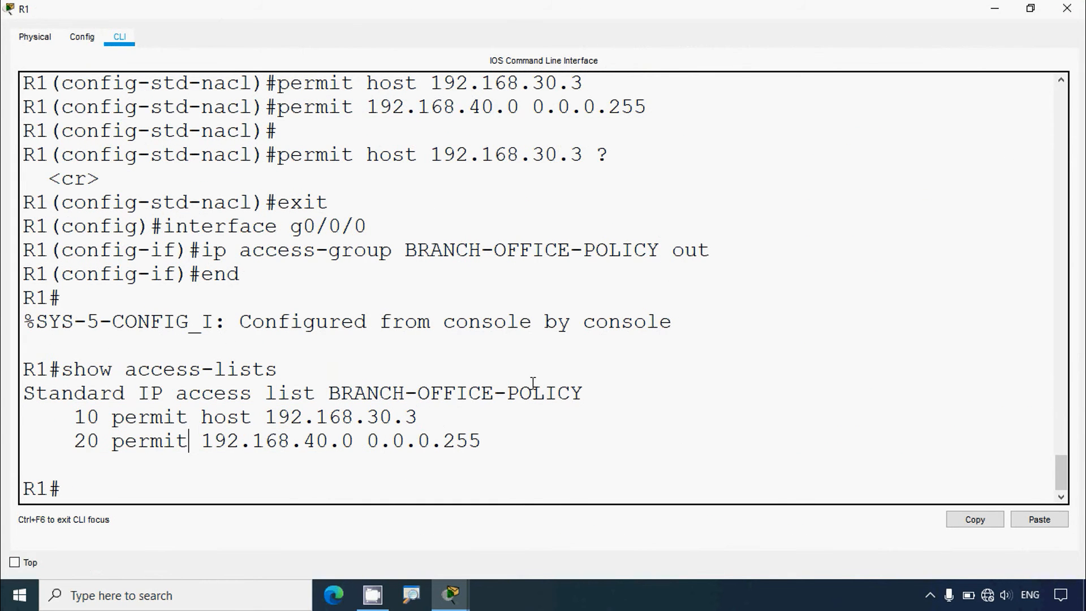
click(1066, 8)
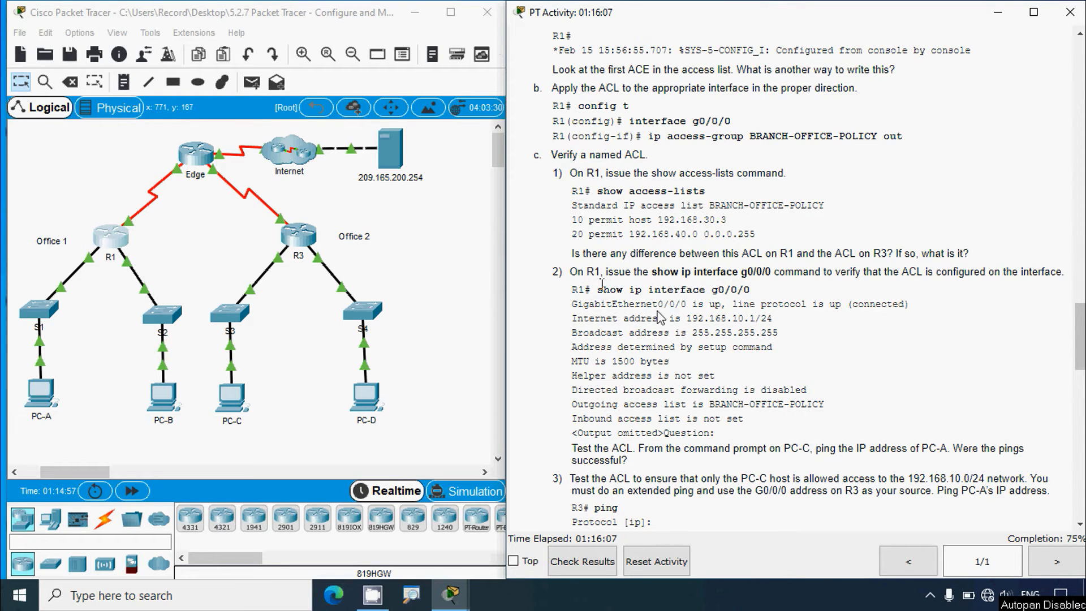
Run show ip interface g0/0/0 on R1, check the outgoing access list line, and close the window.
click(124, 244)
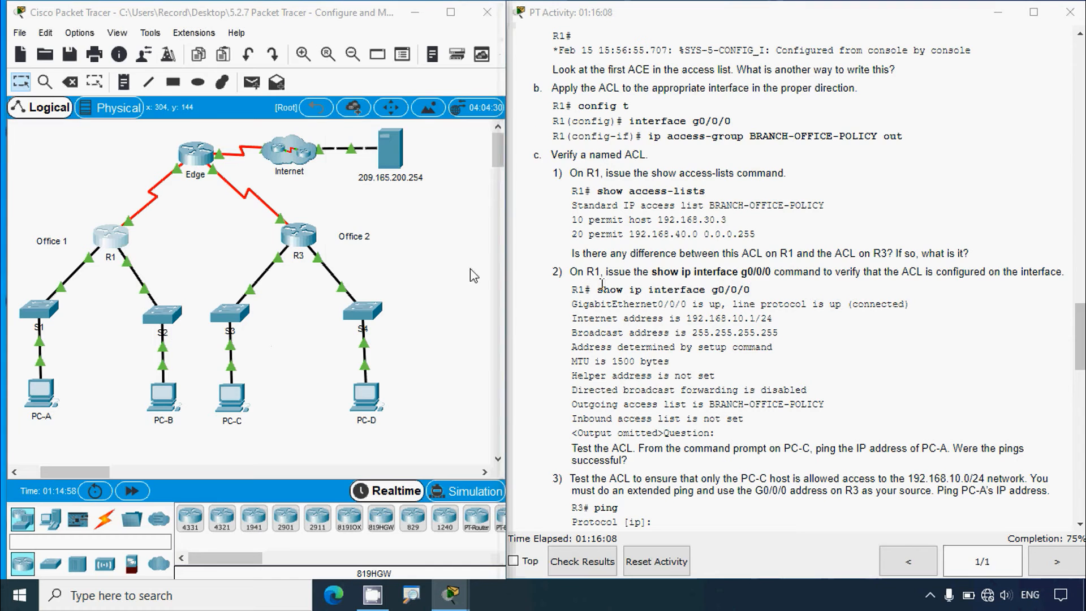
click(710, 73)
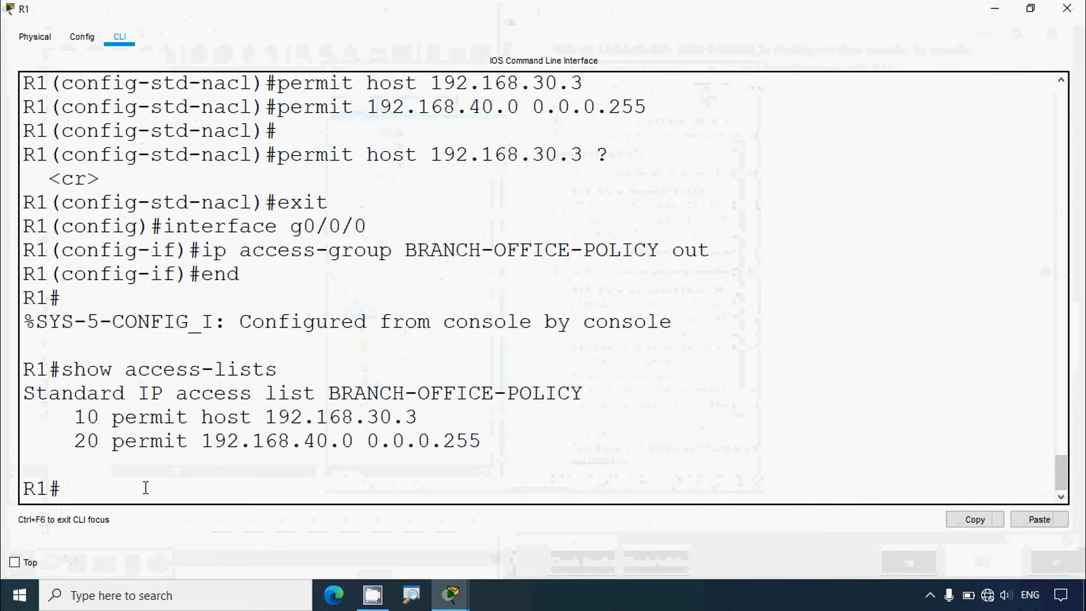
text(show ip inter)
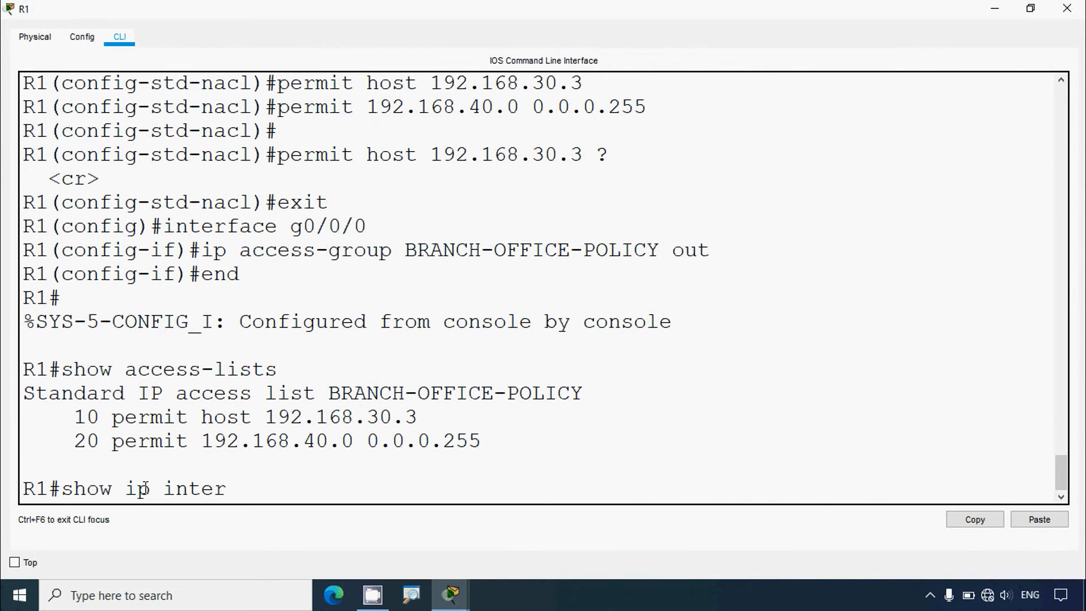
text(face g0/0/0)
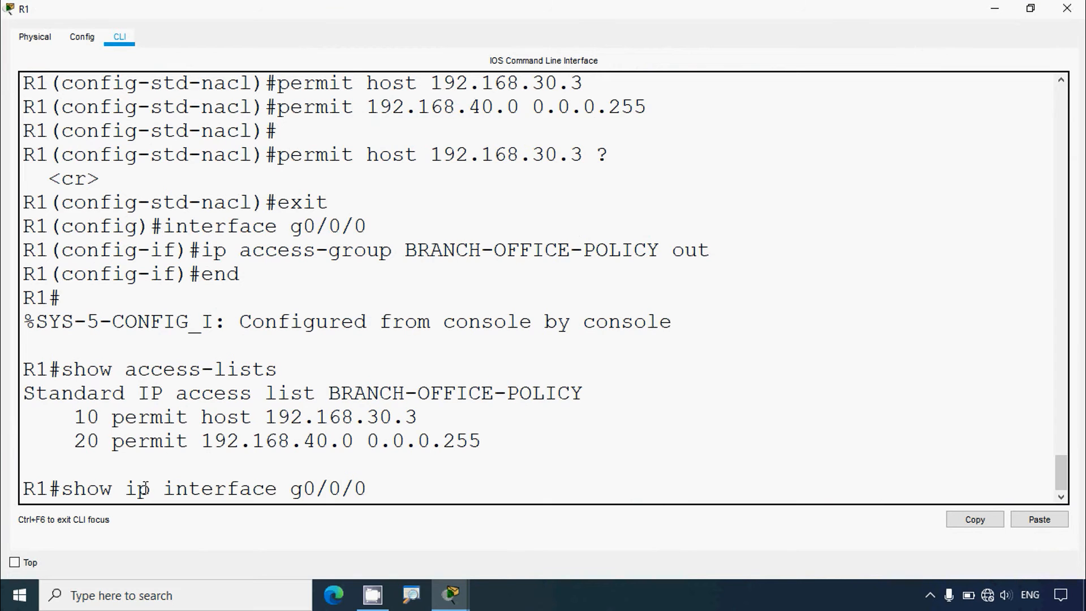
key(Return)
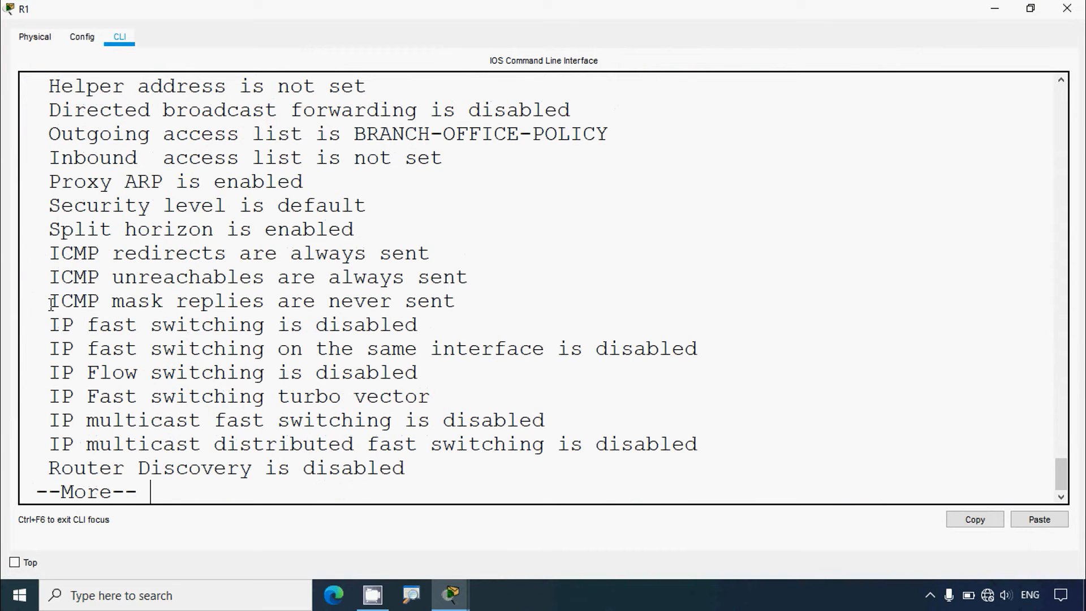
drag(57, 134, 609, 134)
click(1066, 8)
Copy PC-A's IPv4 address from its IP configuration and close the window.
scroll(570, 371, down, 3)
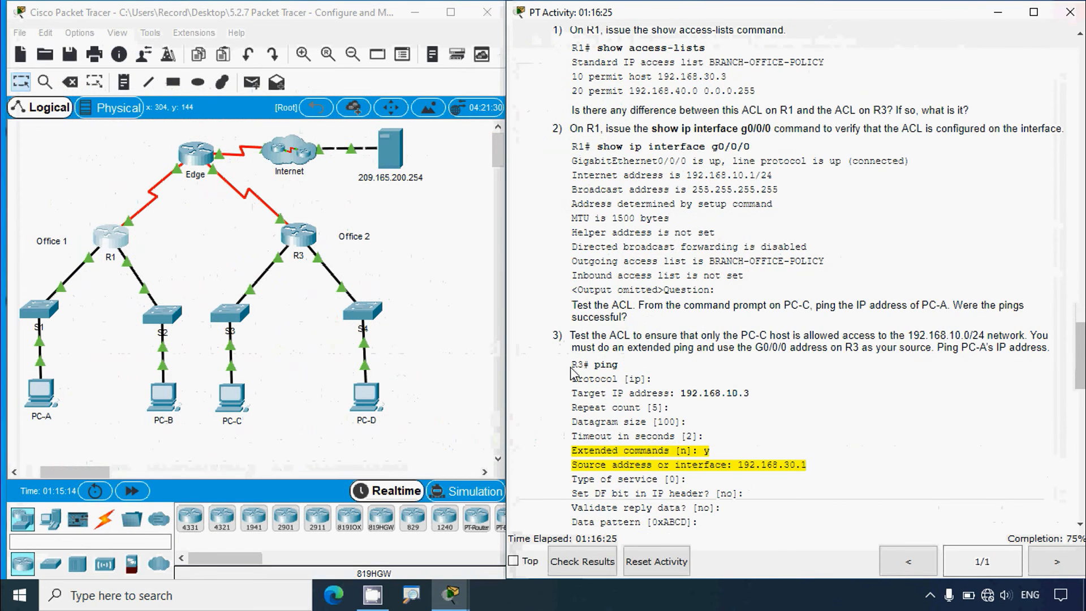
scroll(572, 370, down, 2)
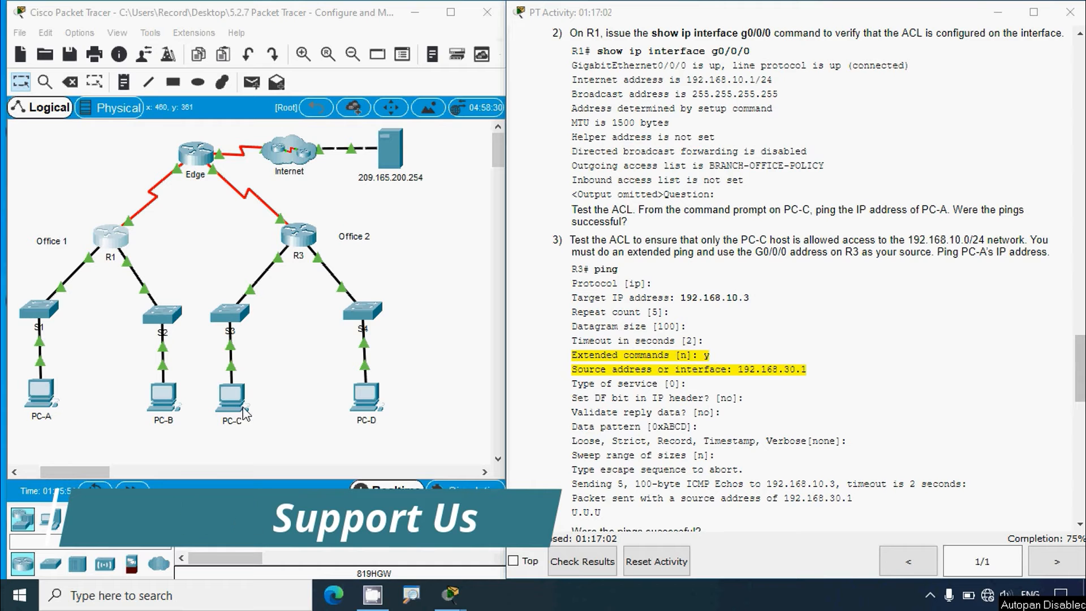
click(49, 396)
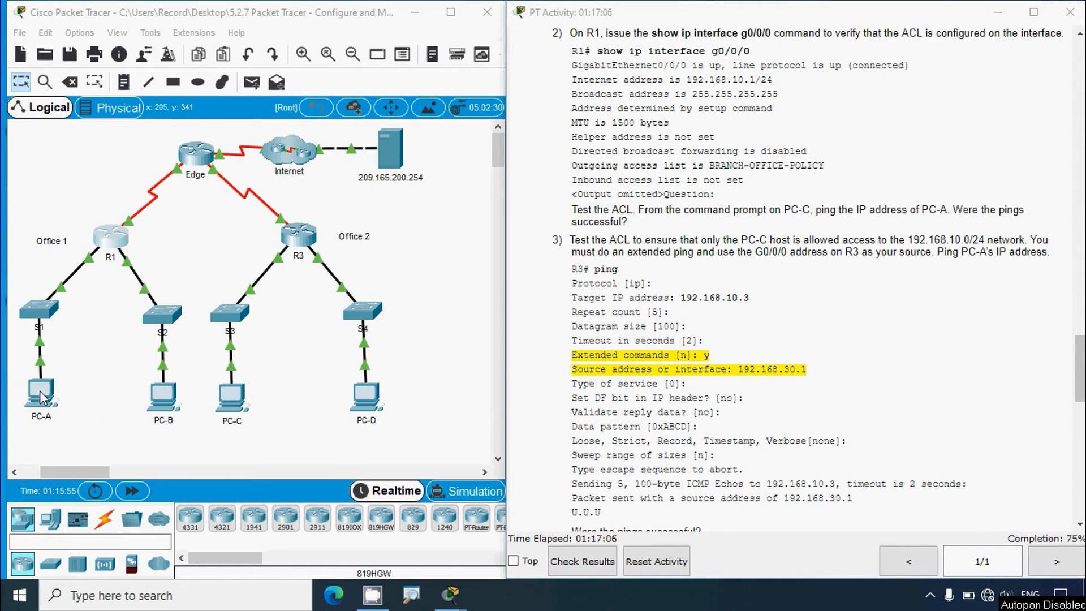
click(374, 182)
key(ctrl+c)
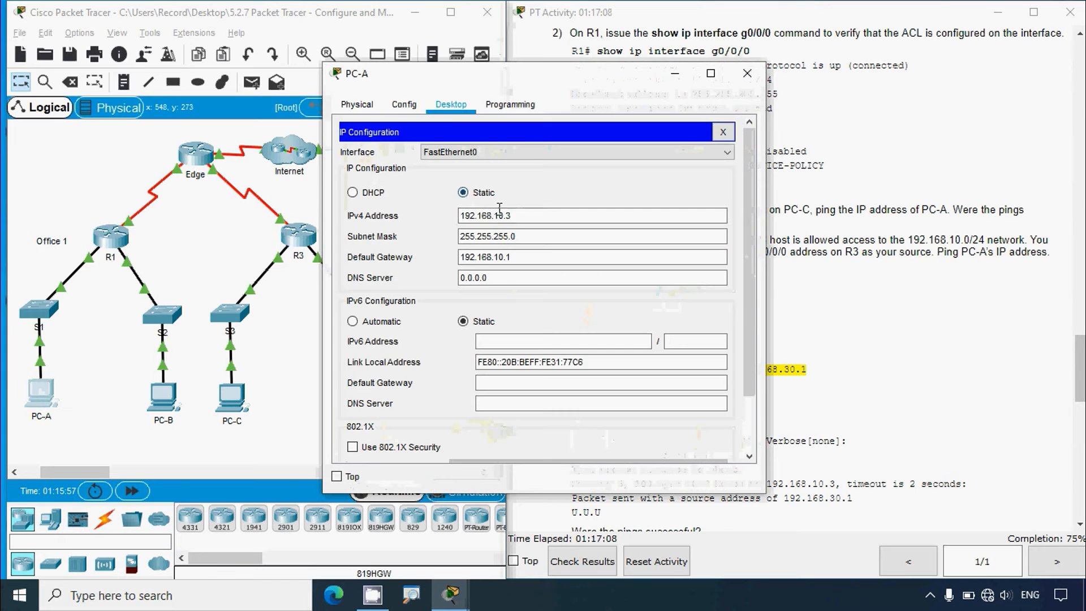
click(747, 74)
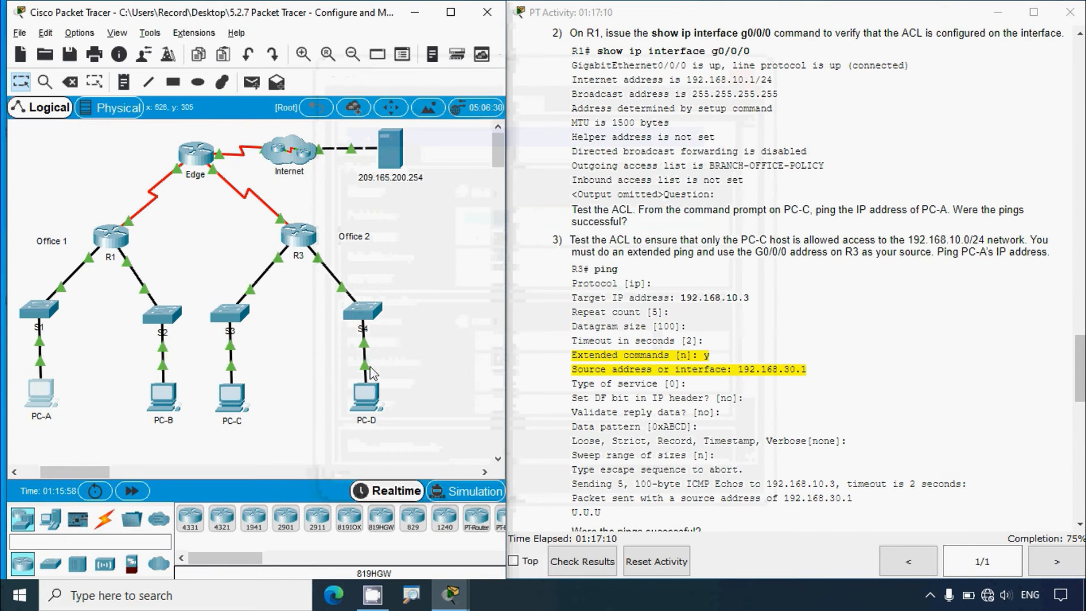
Ping PC-A at 192.168.10.3 from PC-C's command prompt to test the ACL, and close the window.
click(232, 399)
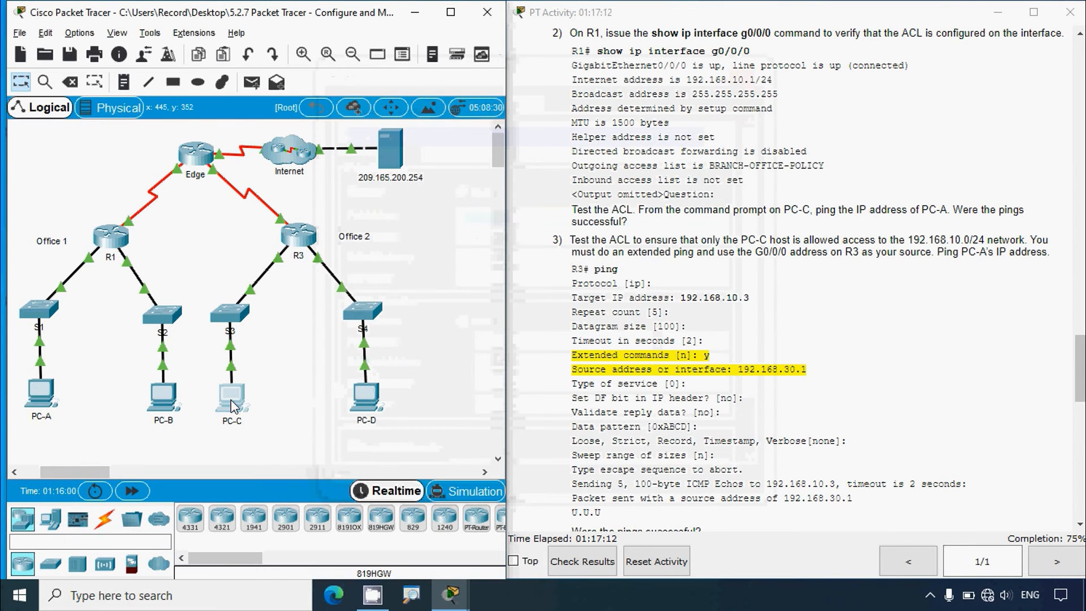
click(636, 199)
click(711, 72)
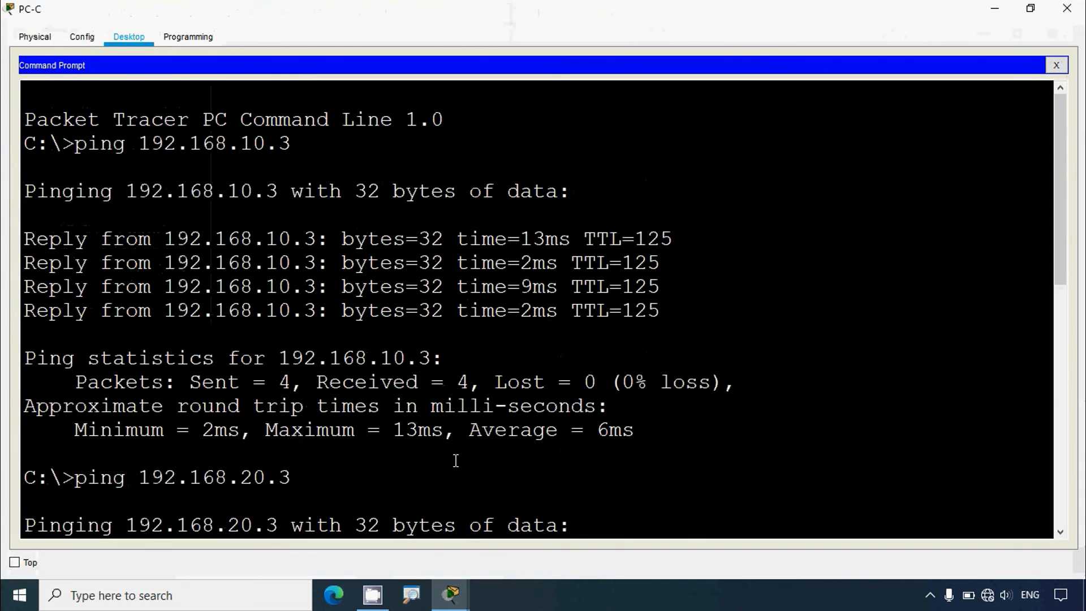
text(ping)
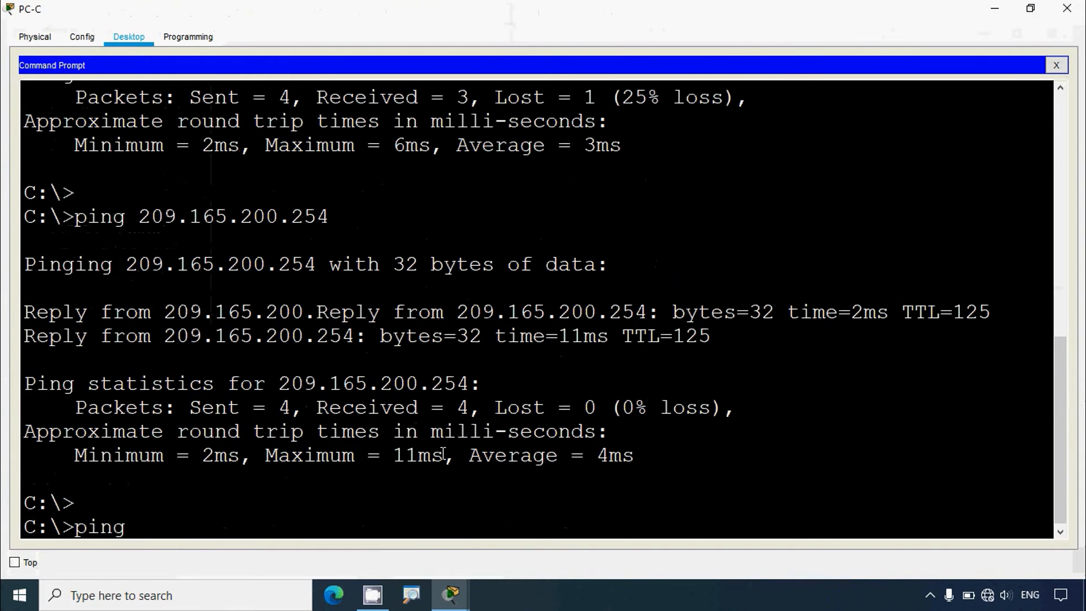
right_click(164, 522)
click(181, 548)
key(Return)
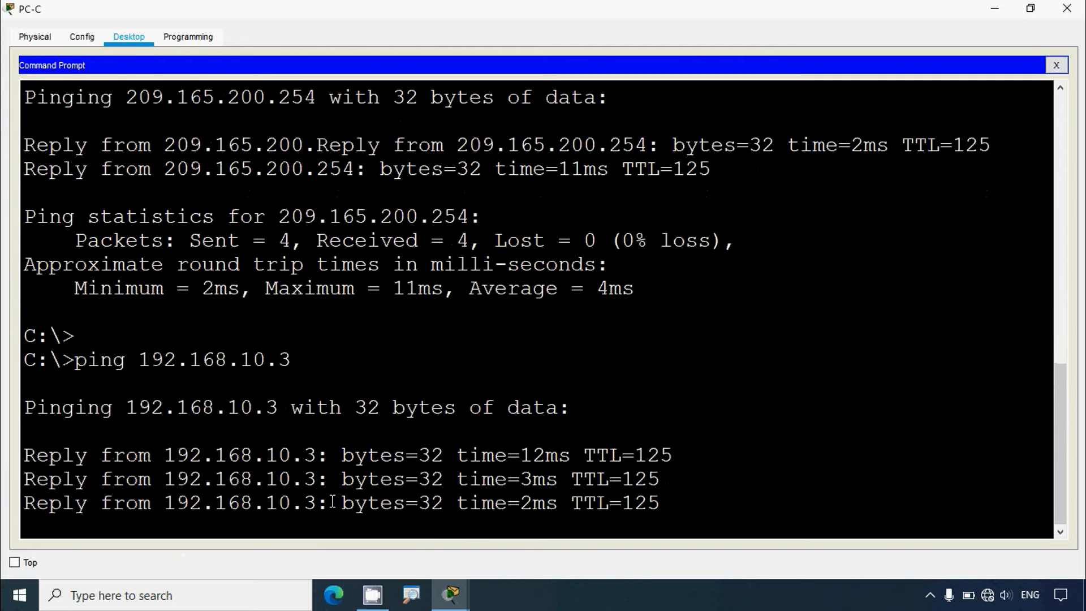
click(1066, 8)
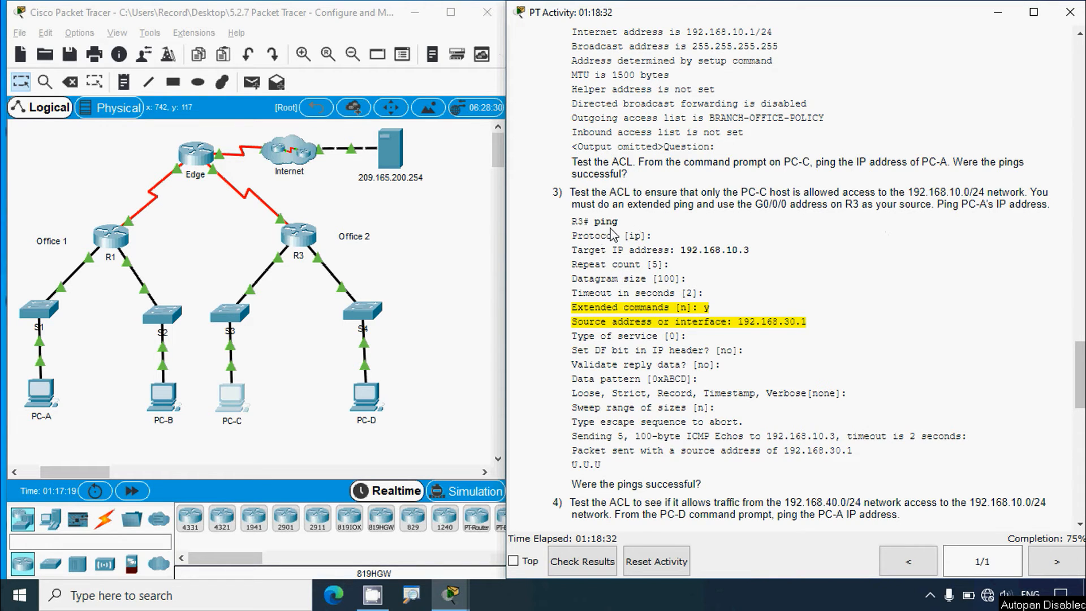
Open R3's command line and place its window beside the activity instructions.
click(302, 237)
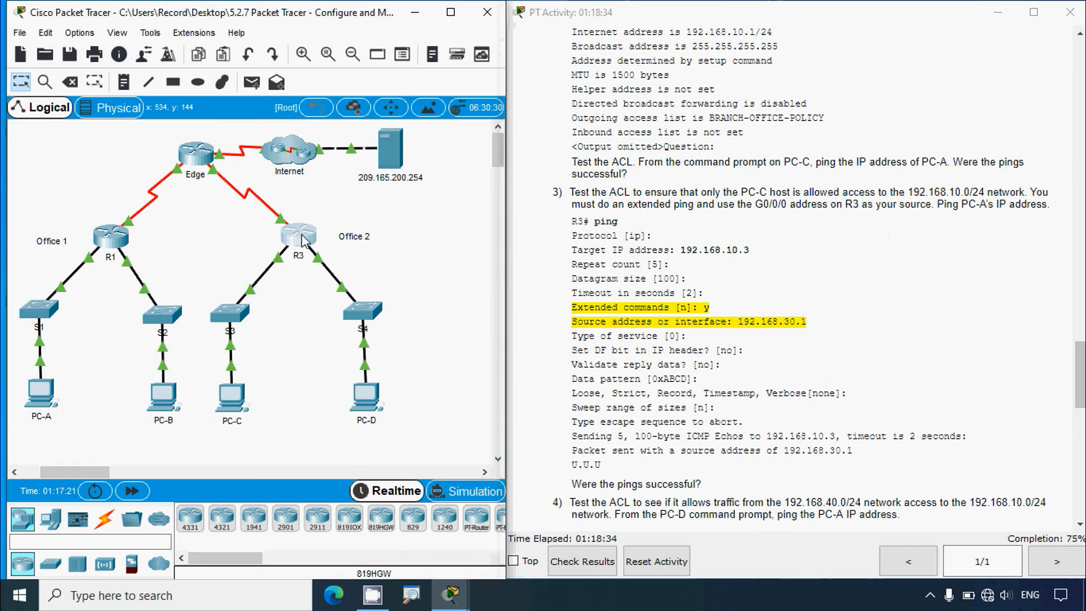
drag(588, 86, 262, 39)
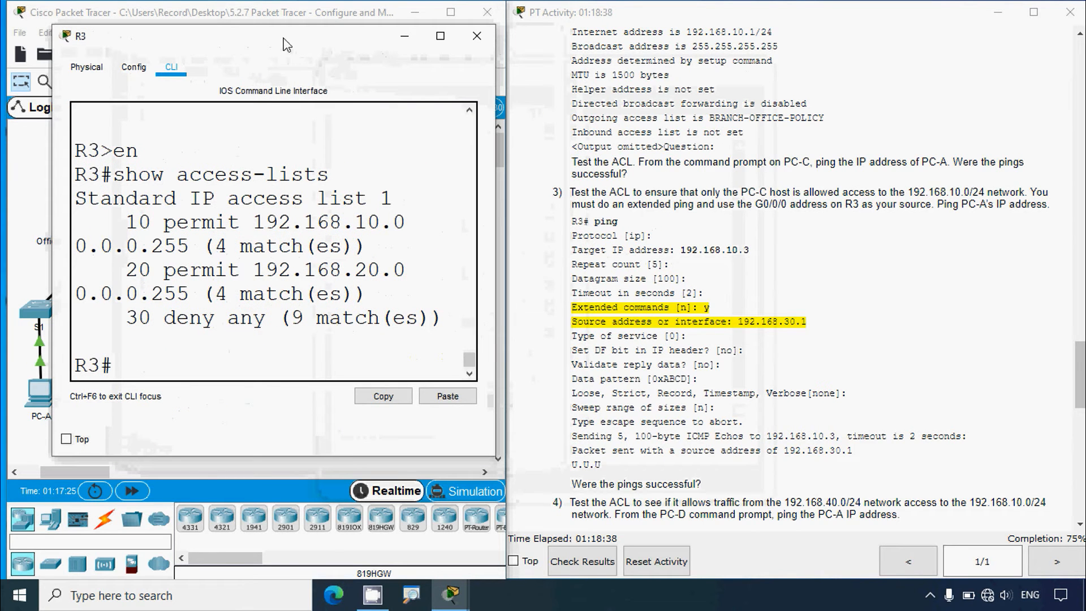
Try a ping on R3 with 192.168.10.3 entered as the protocol, and compare that entry with the default ip.
text(ping)
key(Return)
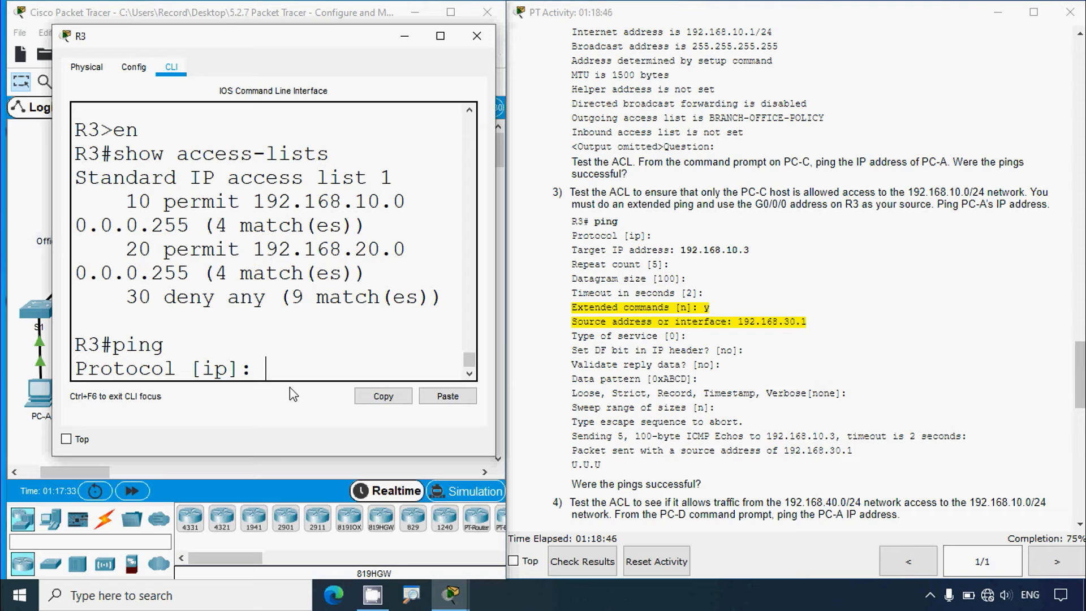
text(192.168.10.3)
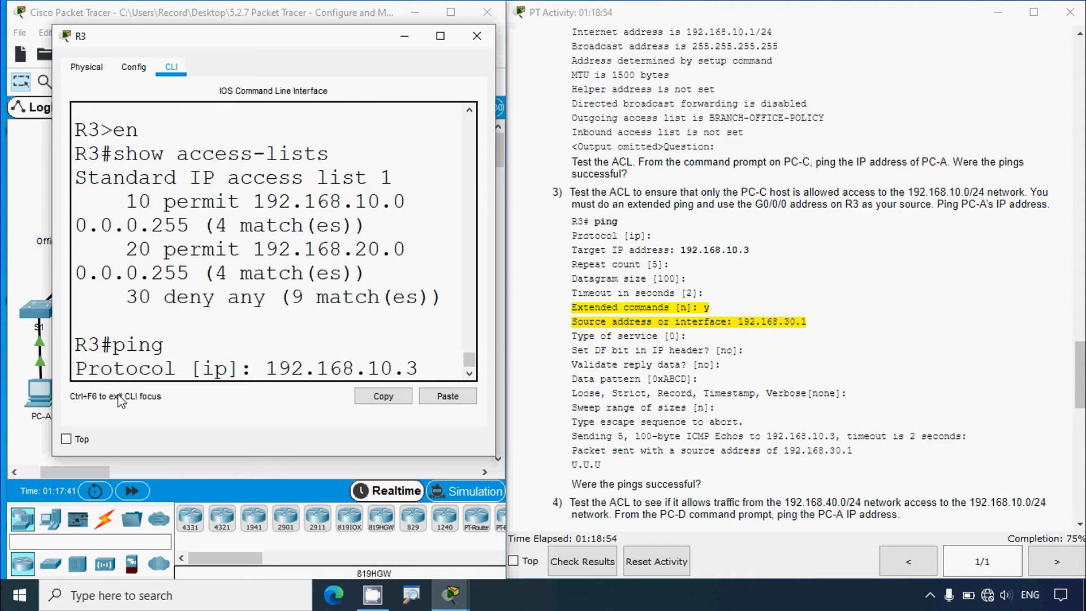
key(Return)
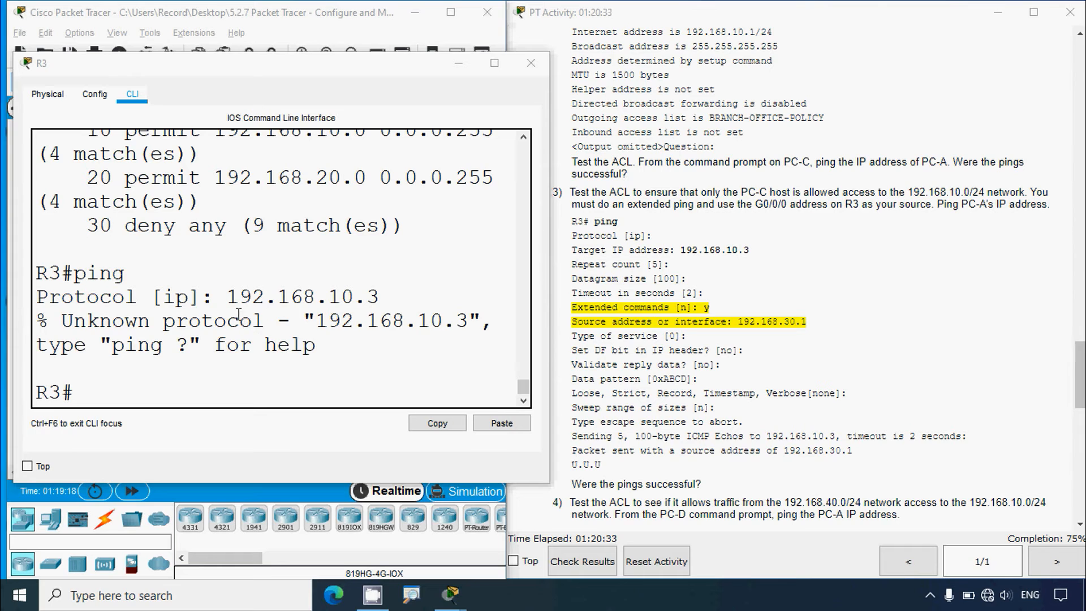
drag(229, 298, 390, 294)
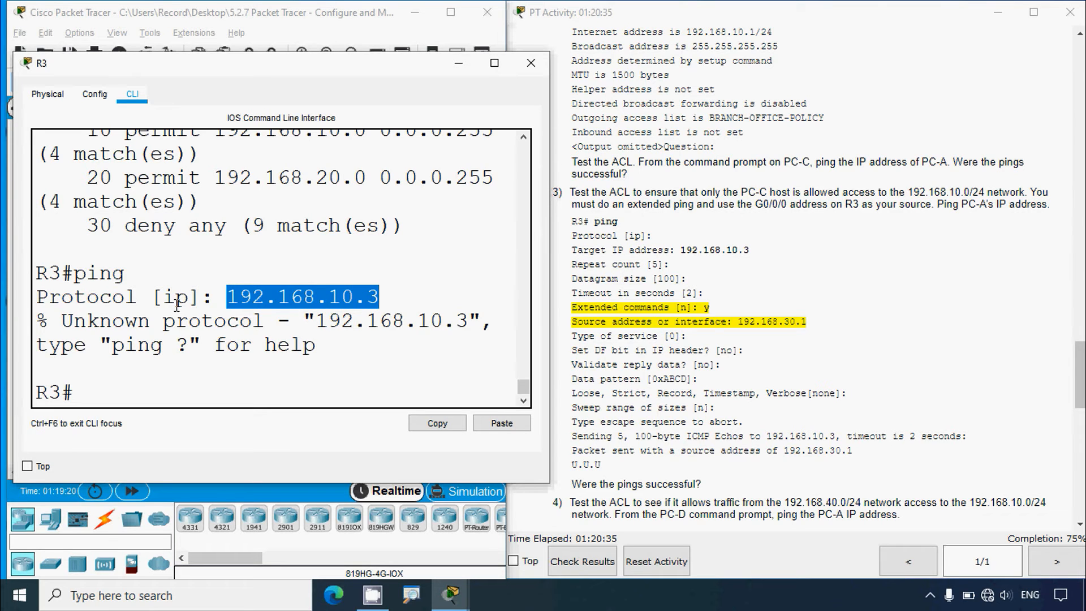
drag(164, 297, 190, 298)
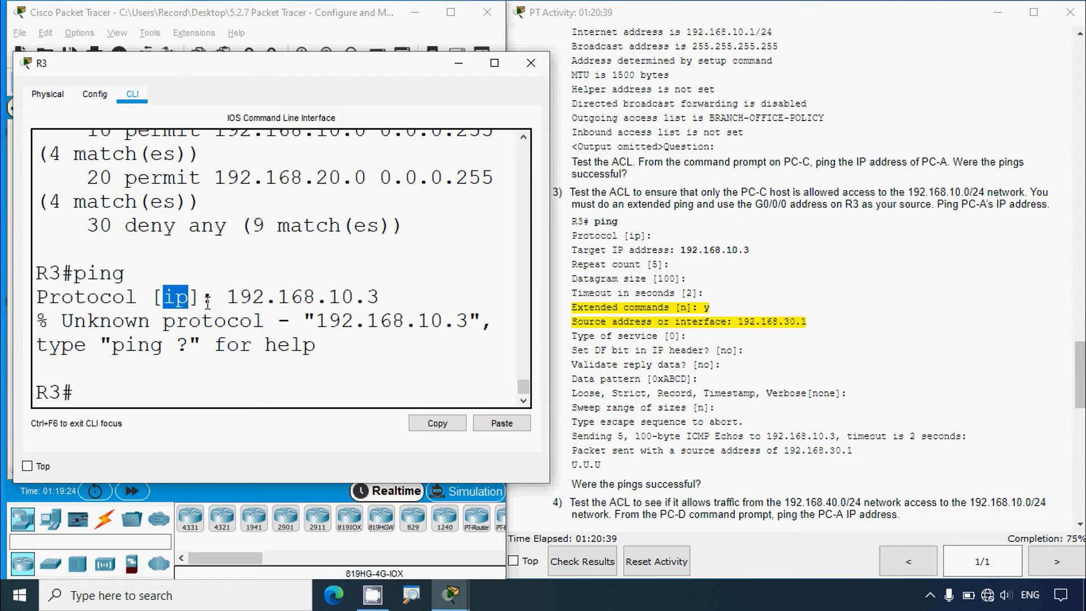
click(239, 297)
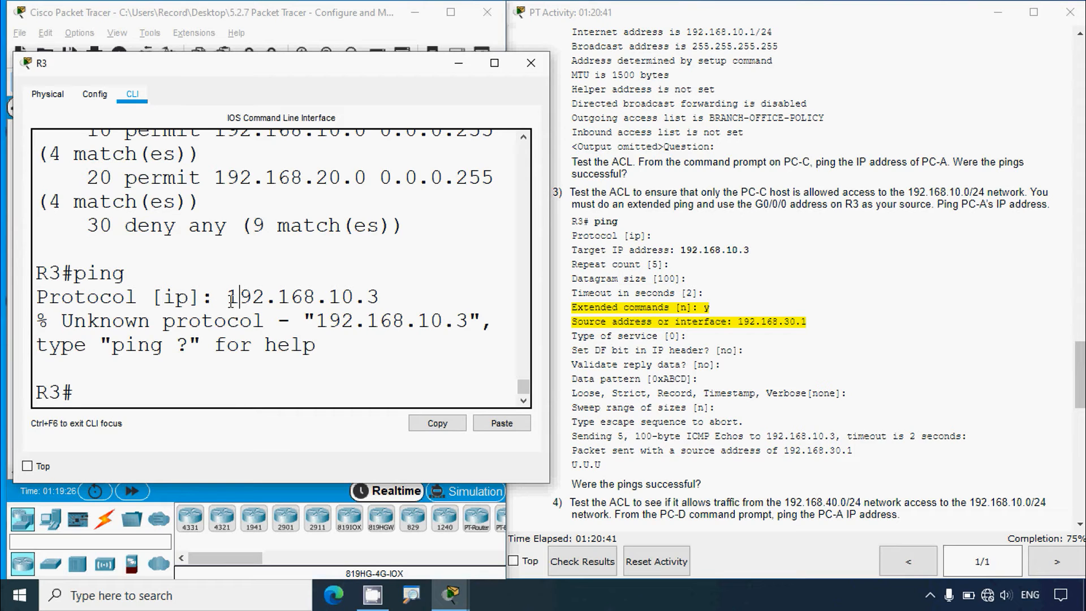
drag(197, 296, 156, 298)
Start a ping on R3 with the default protocol and 192.168.10.3 as the target IP address.
click(107, 397)
text(ping)
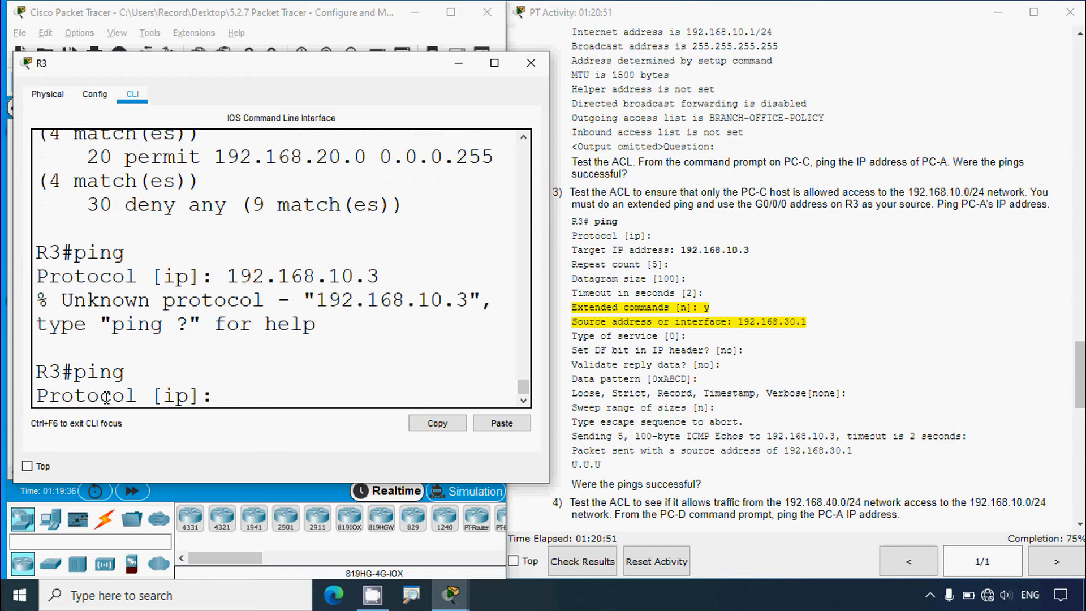
key(Return)
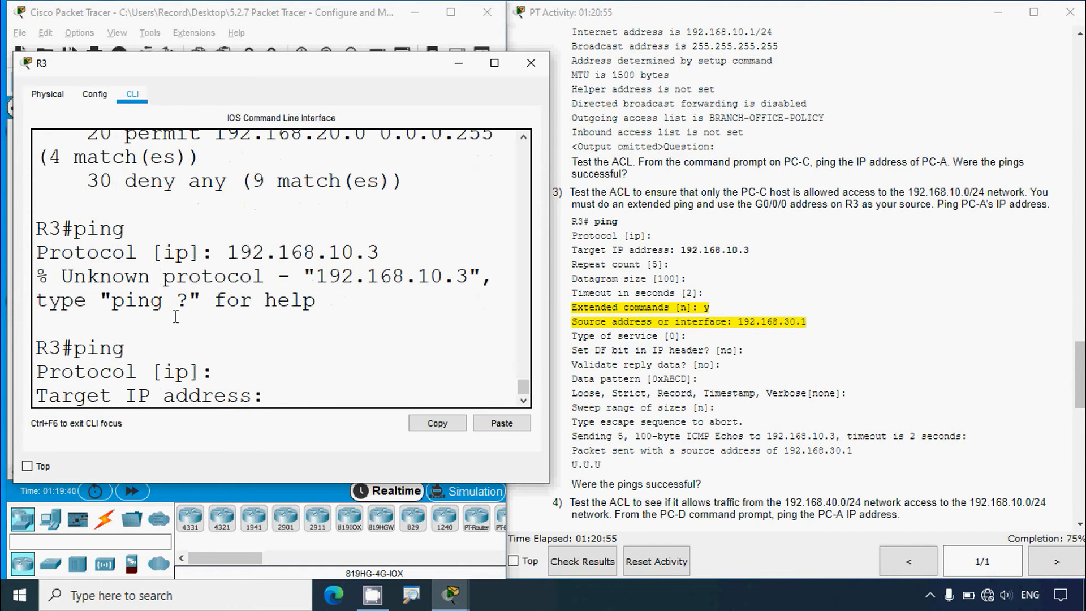
drag(154, 69, 182, 55)
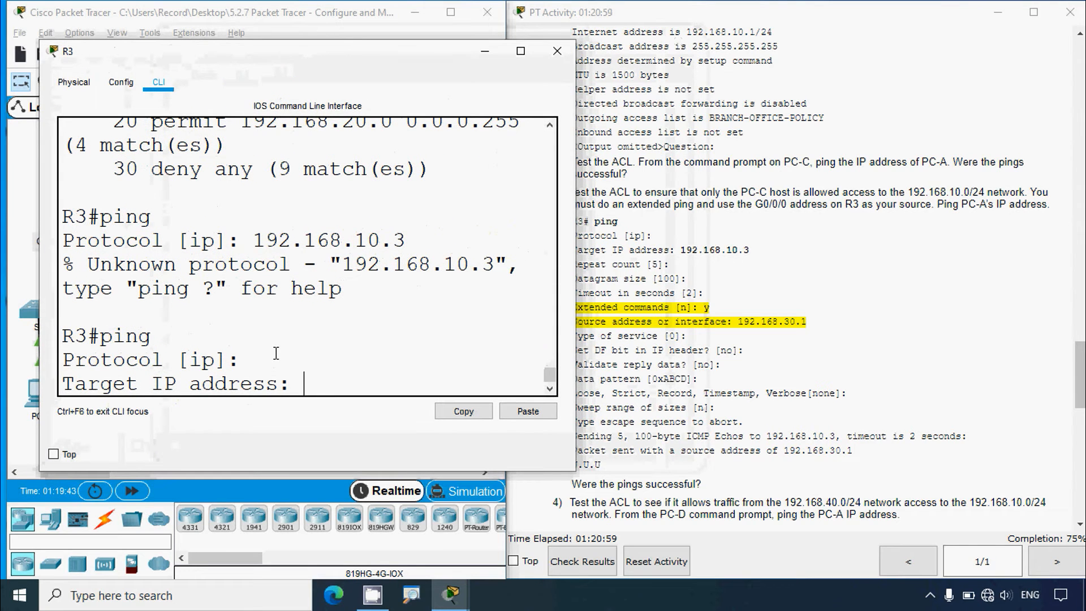
text(192.168)
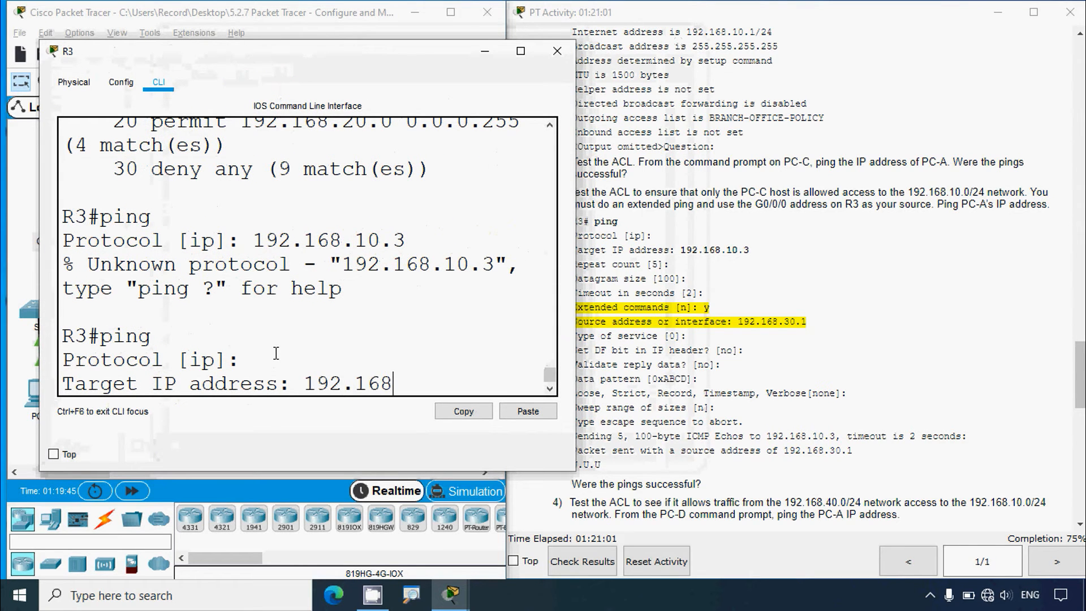
text(.10.)
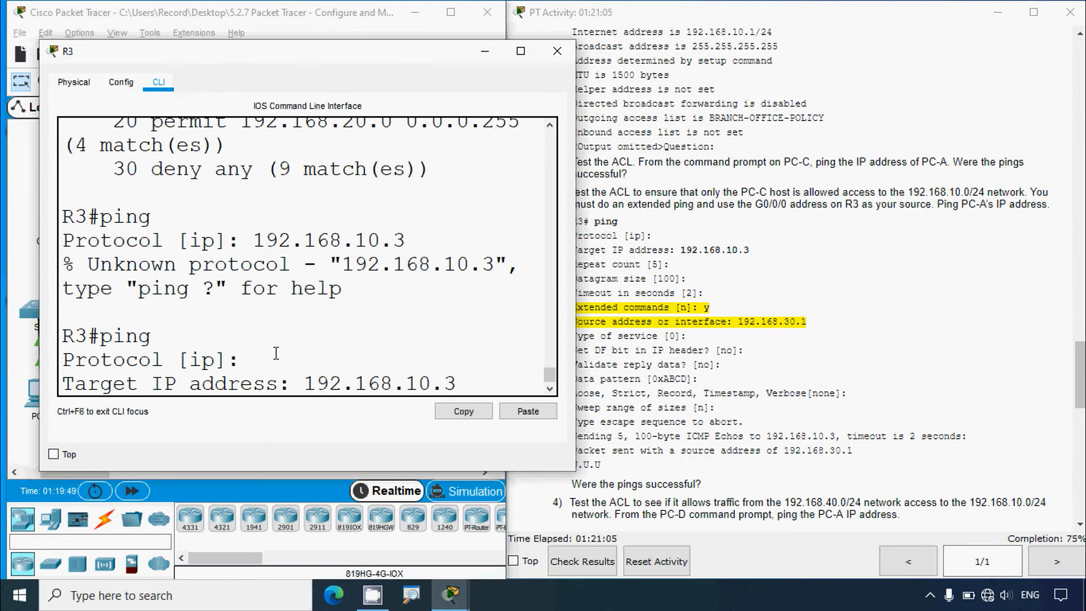
text(3)
key(Return)
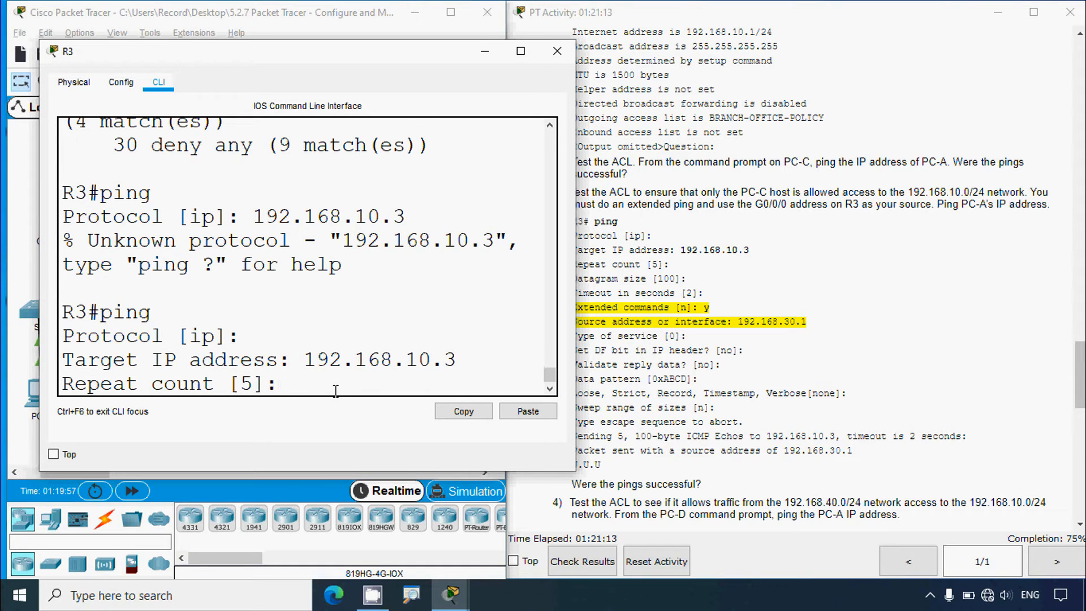
Accept the ping's default repeat count of 5, datagram size of 100 and timeout of 2 seconds.
key(Return)
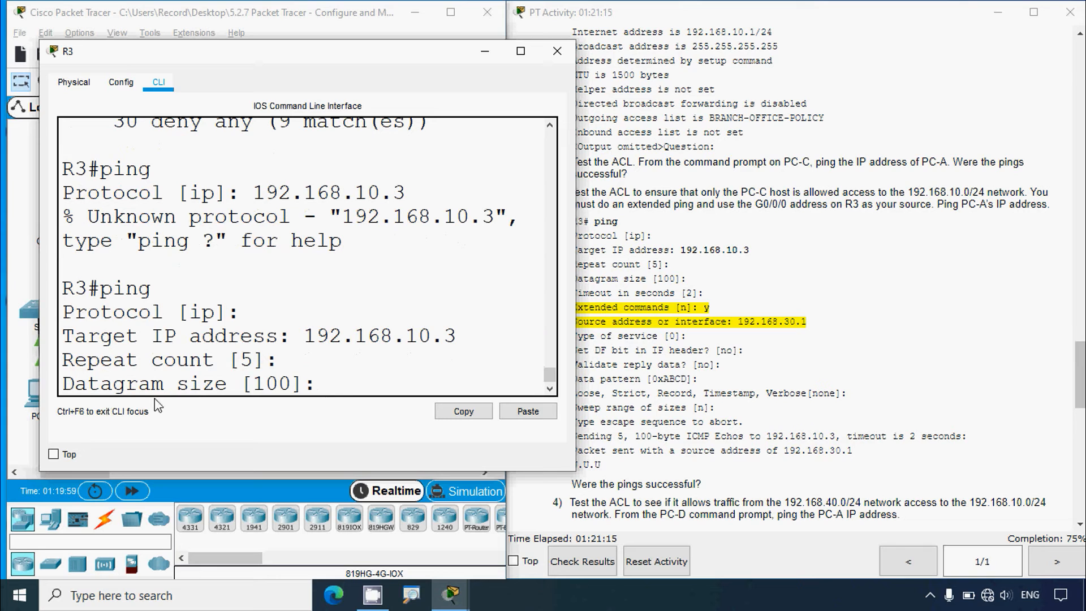
drag(288, 383, 252, 384)
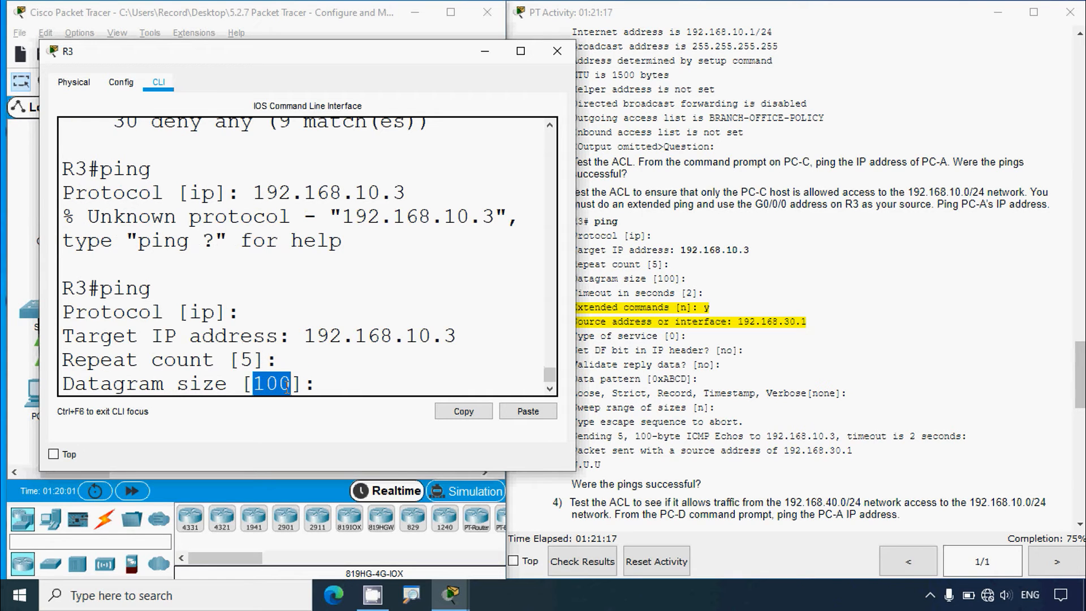
click(320, 386)
key(Return)
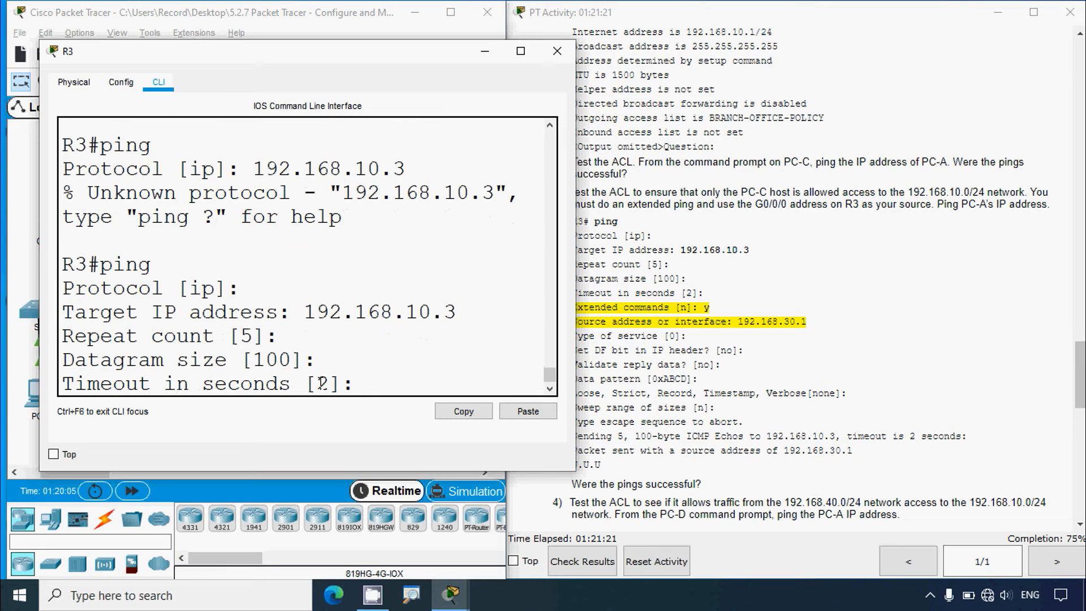
drag(329, 383, 315, 384)
click(366, 387)
key(Return)
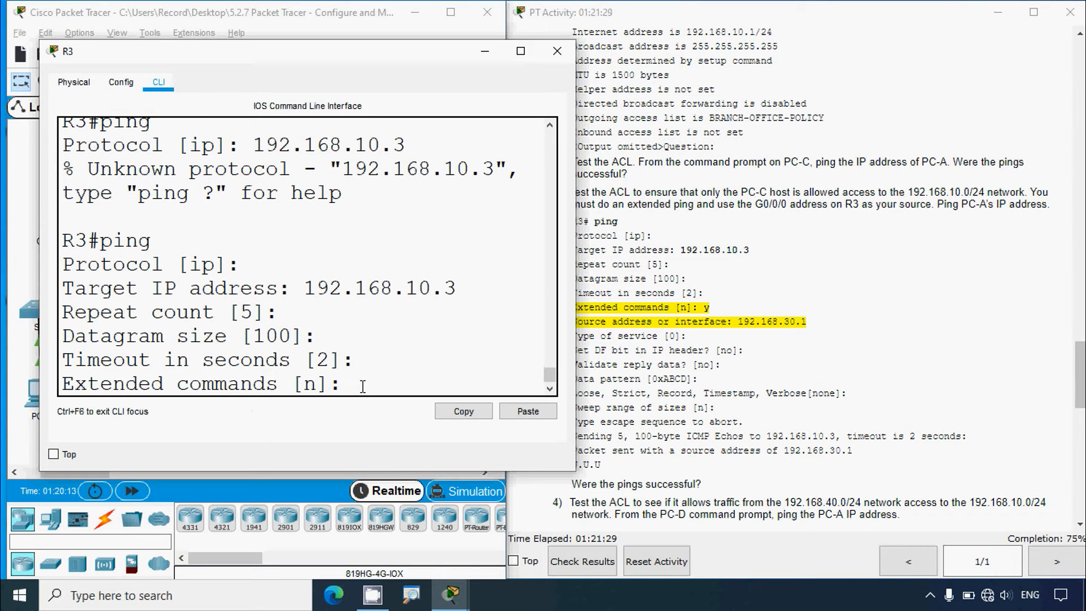
Enable the ping's extended commands with y and set the source address to 192.168.30.1.
text(y)
key(Return)
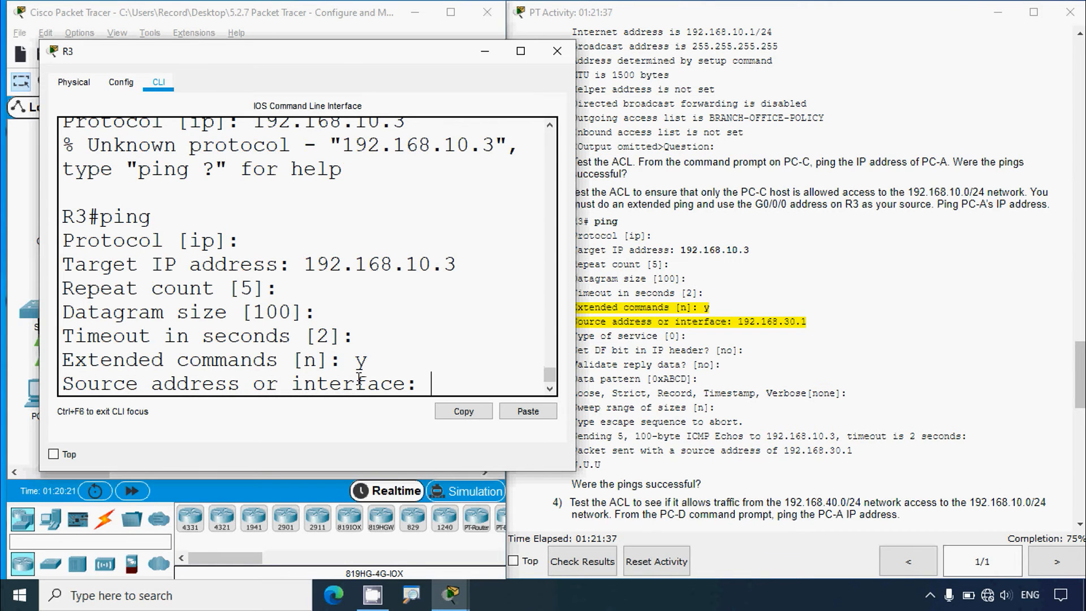
drag(252, 43, 307, 37)
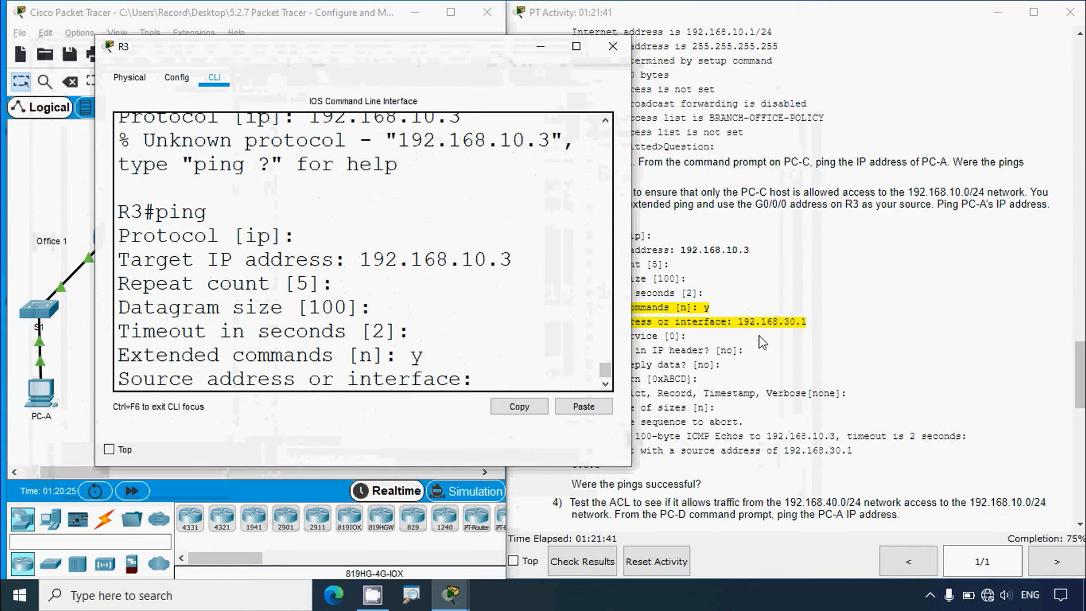
drag(327, 57, 634, 58)
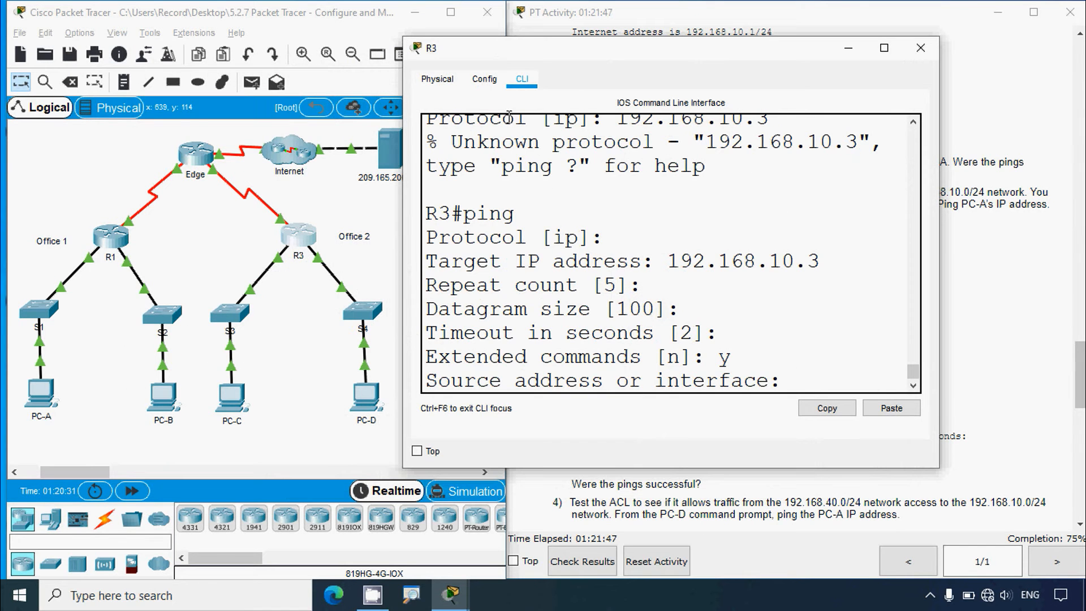
drag(545, 56, 154, 55)
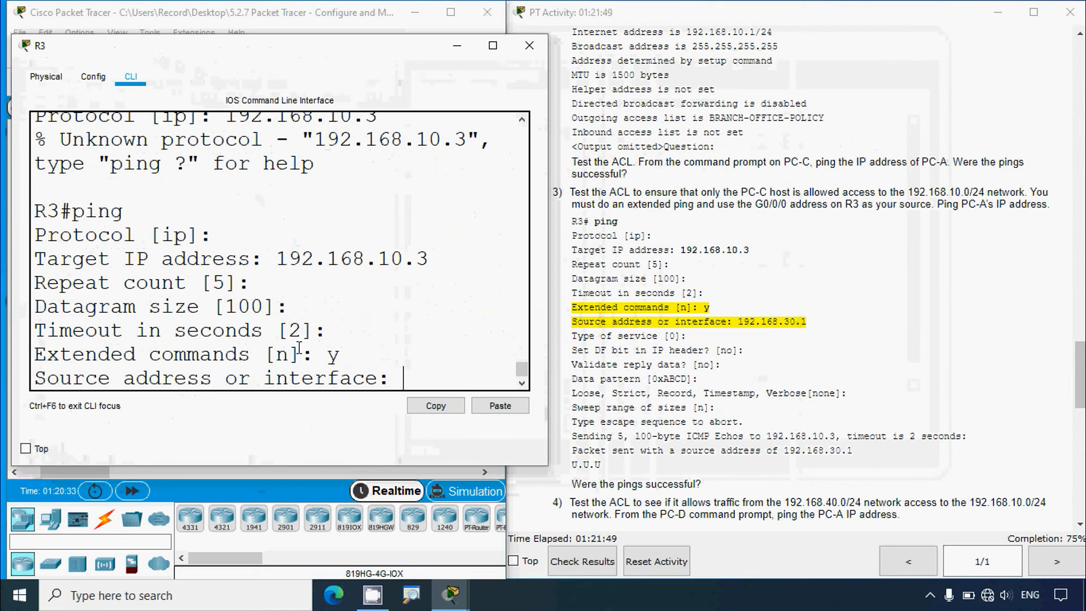
text(192.168)
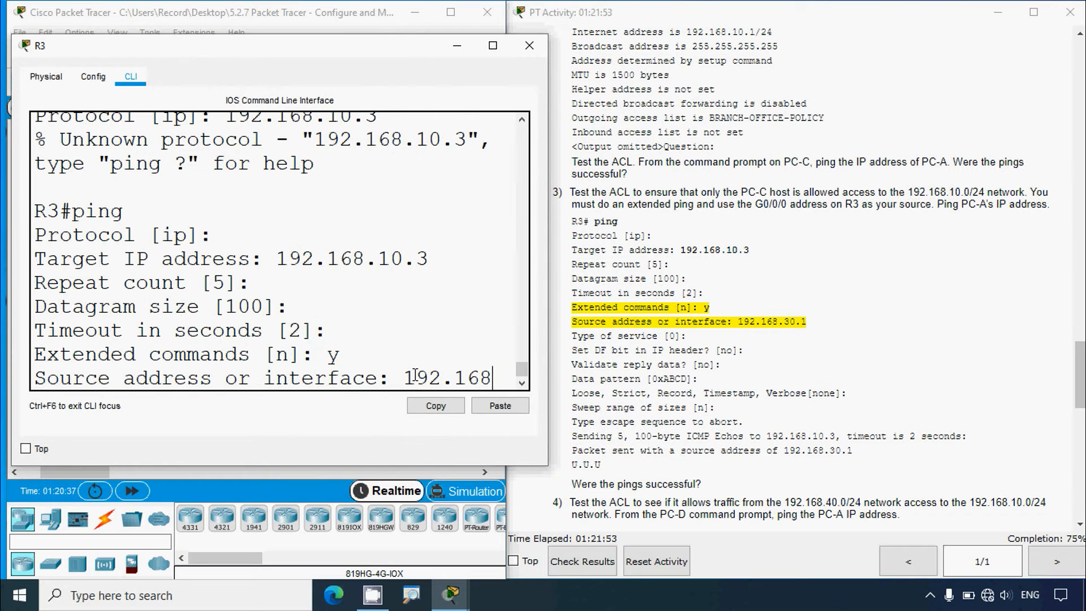
text(.30)
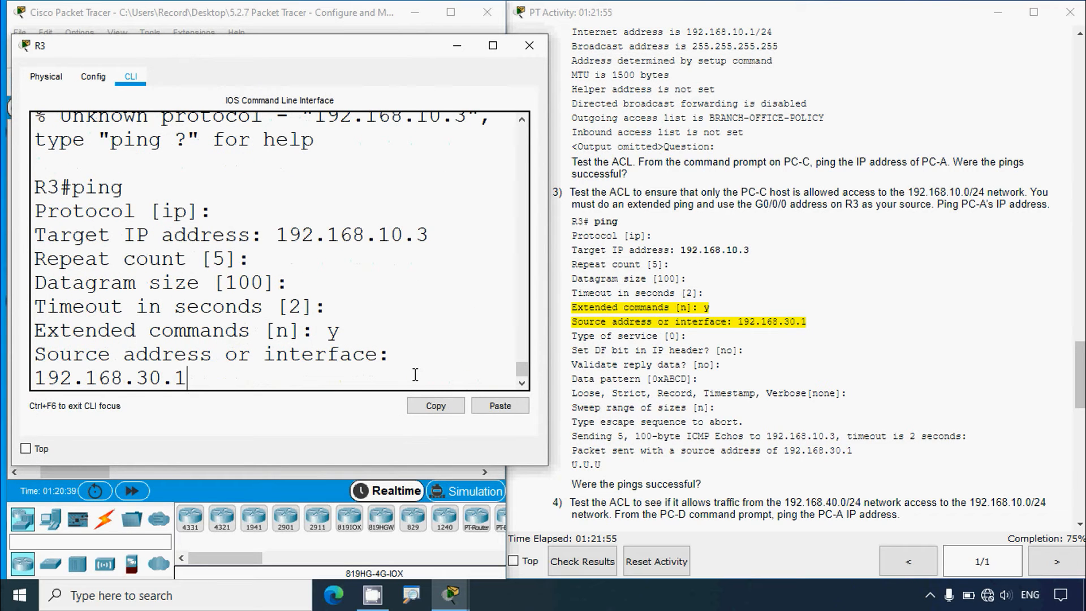
text(.1)
key(Return)
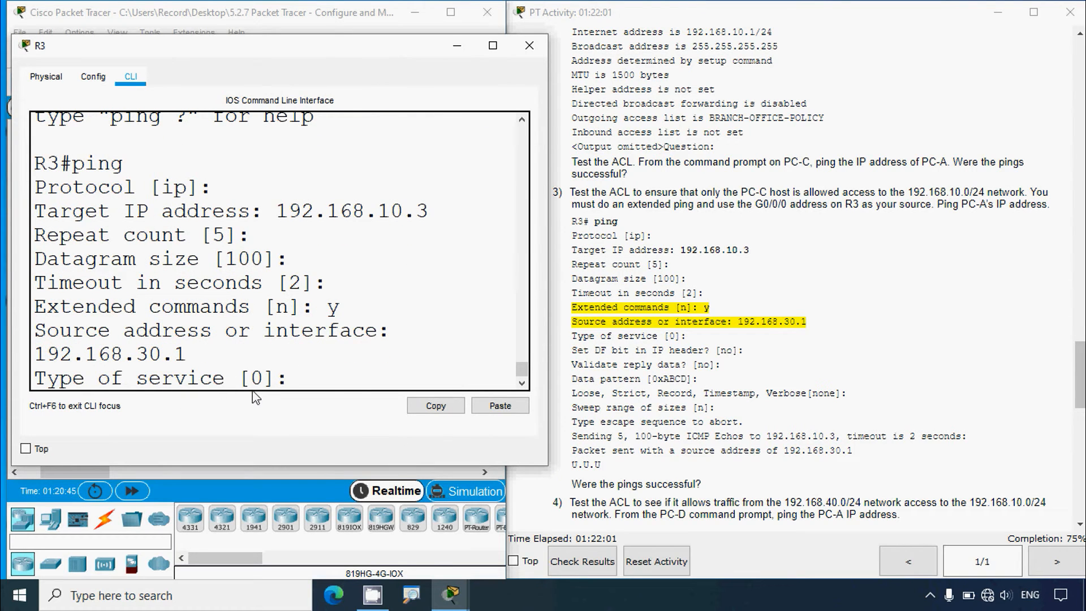
Run R3's extended ping with default type of service 0, DF bit no, reply validation no, data pattern 0xABCD, options none and sweep range n.
key(Return)
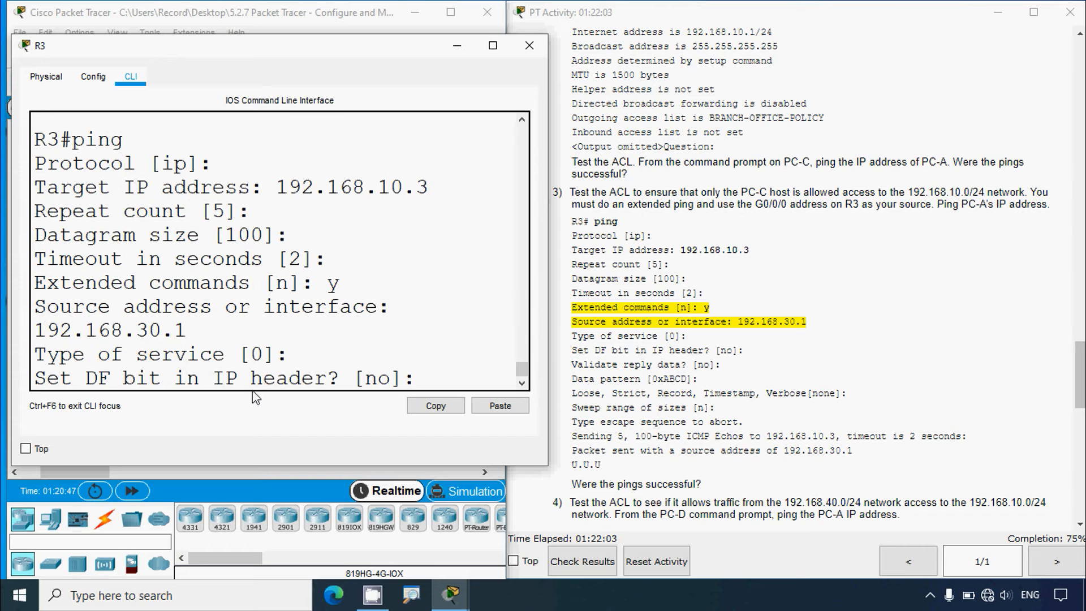
key(Return)
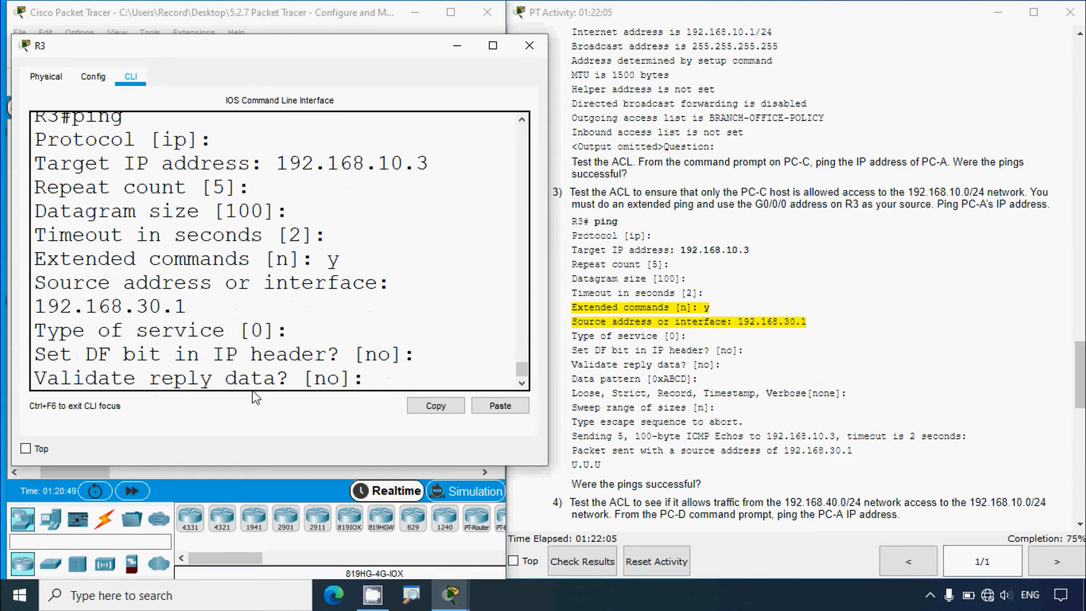
key(Return)
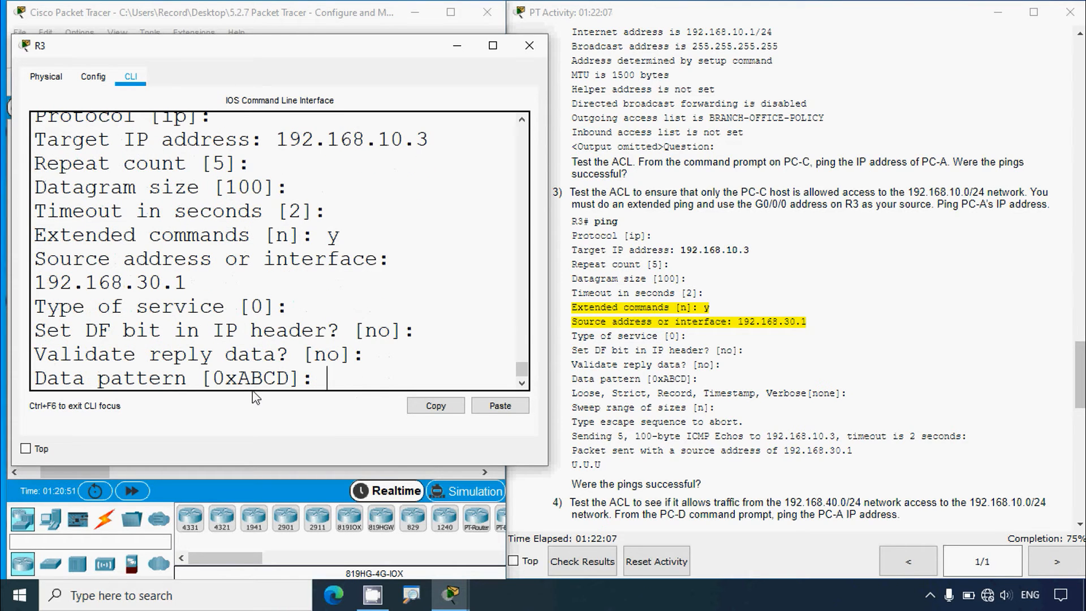
key(Return)
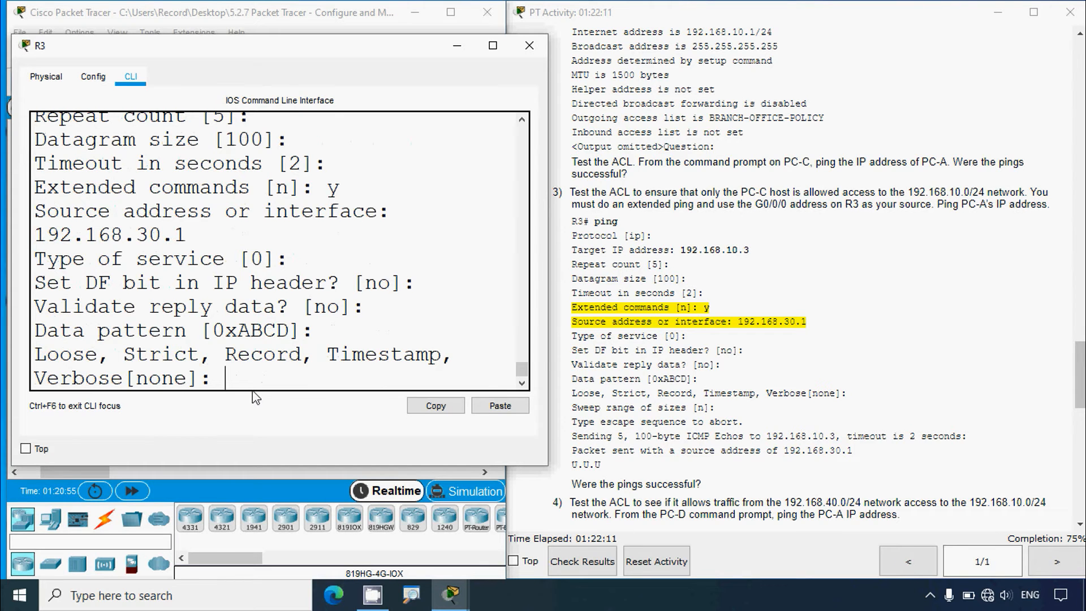
key(Return)
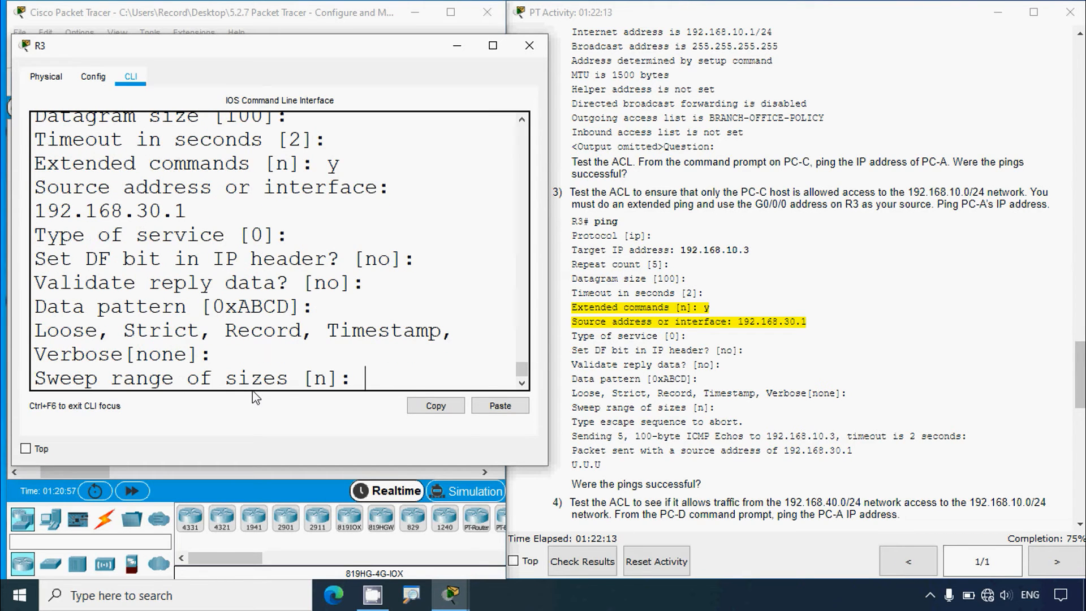
key(Return)
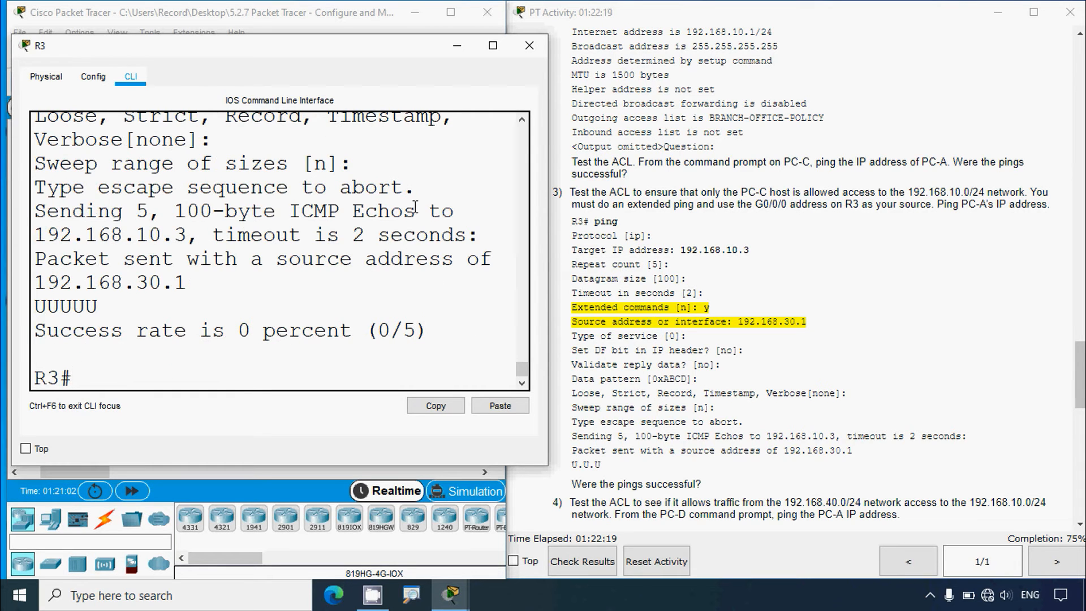
click(449, 54)
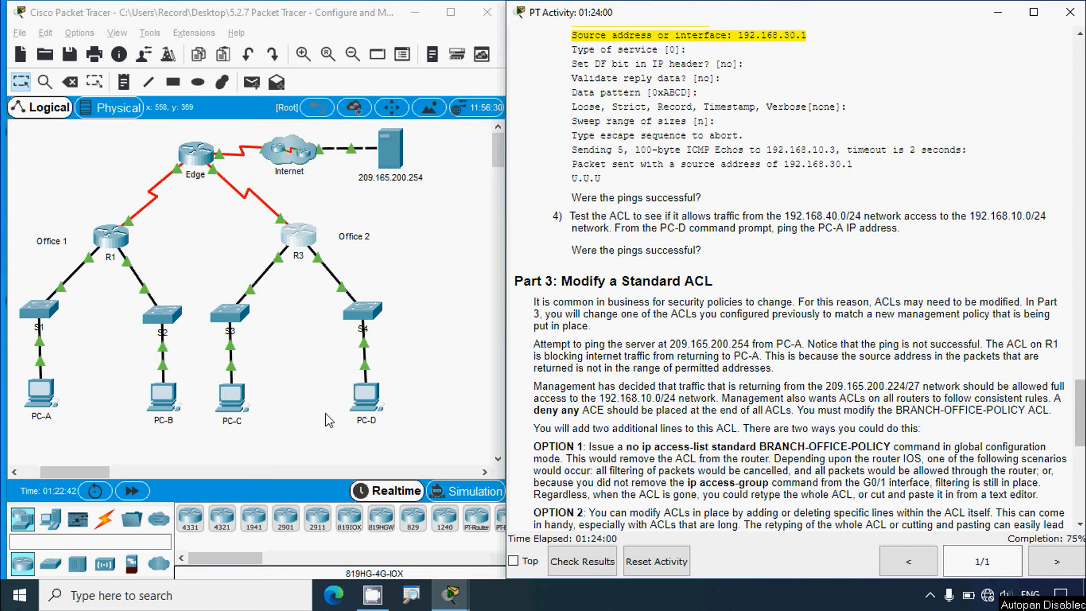
Copy PC-A's IPv4 address from its IP configuration.
click(40, 398)
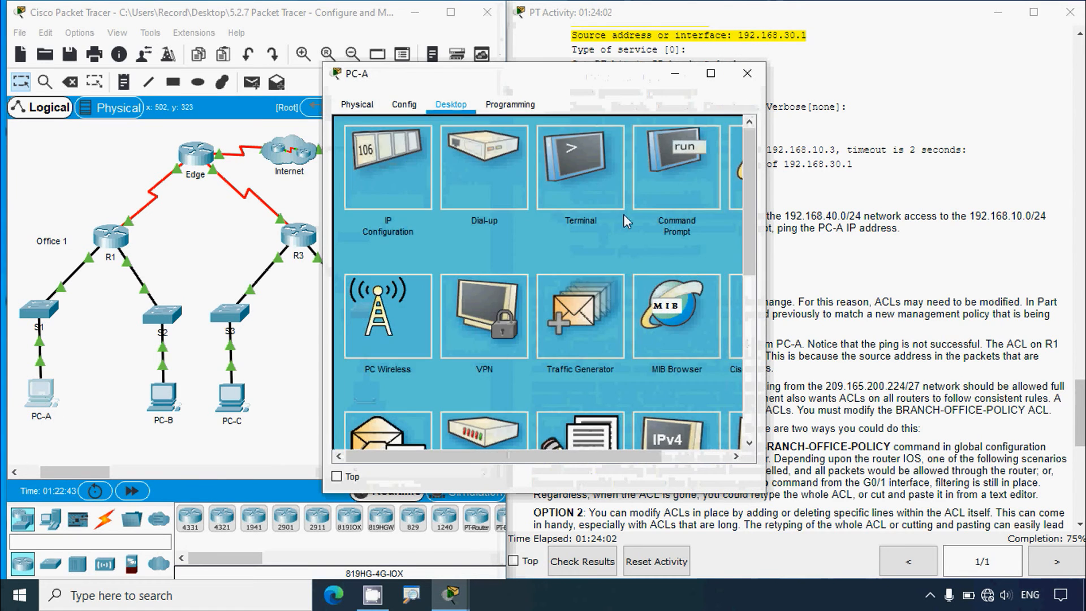
click(675, 165)
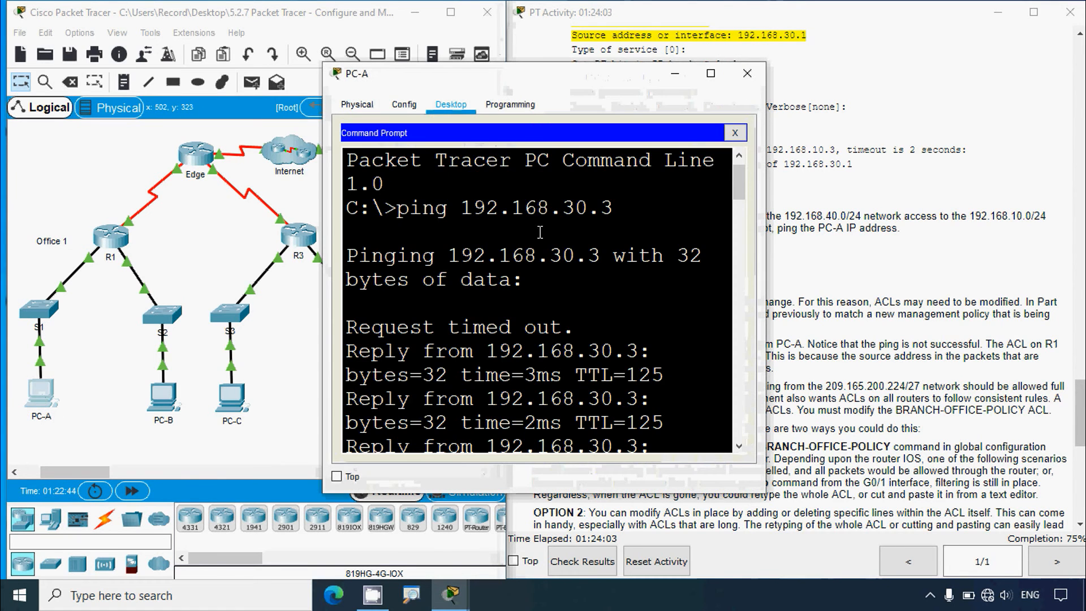
click(734, 133)
click(390, 159)
double_click(524, 215)
key(ctrl+c)
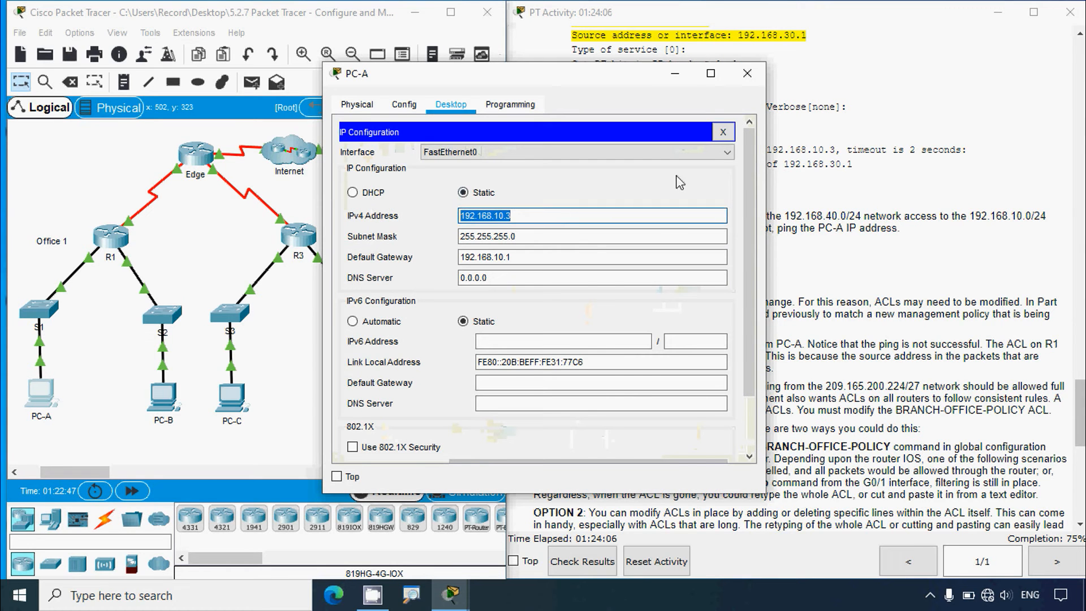
click(747, 73)
Ping PC-A at 192.168.10.3 from PC-D's command prompt to test the 192.168.40.0/24 network's access.
click(369, 398)
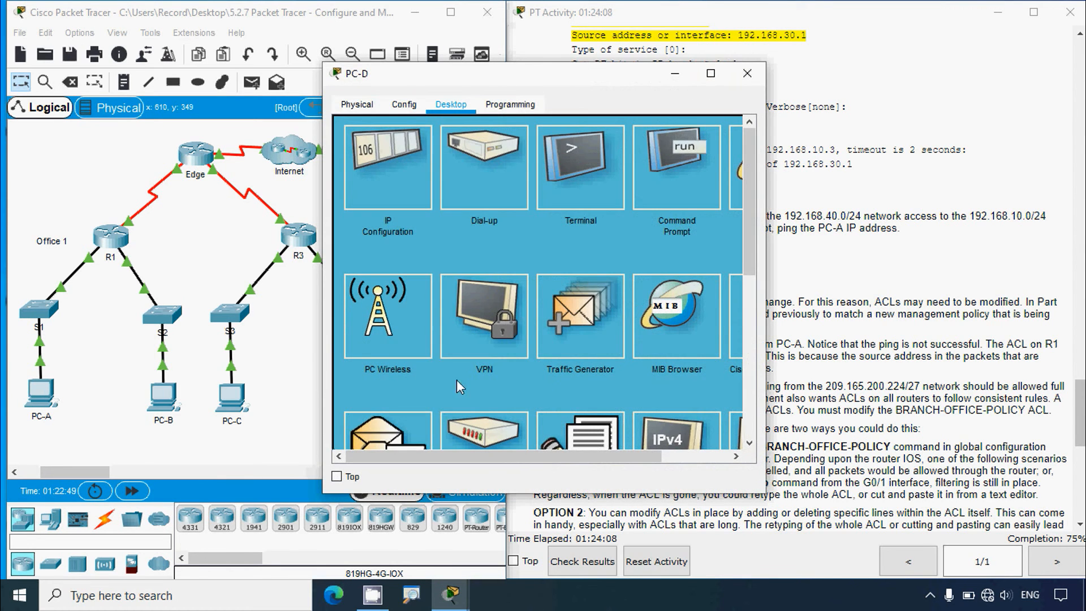
click(678, 175)
click(710, 73)
scroll(518, 286, down, 4)
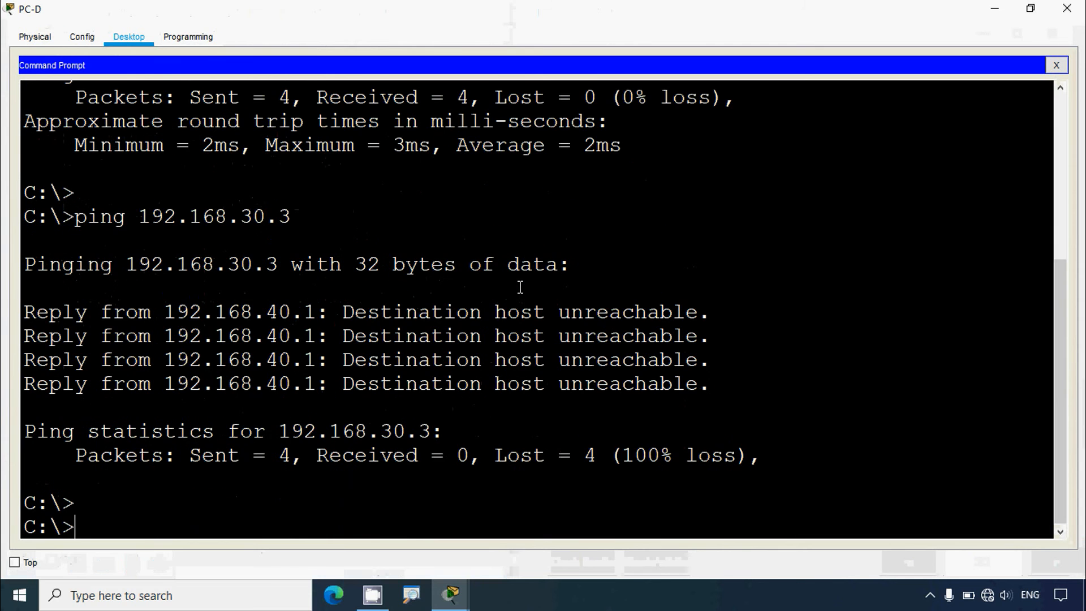
text(ping)
right_click(190, 524)
click(222, 548)
key(Return)
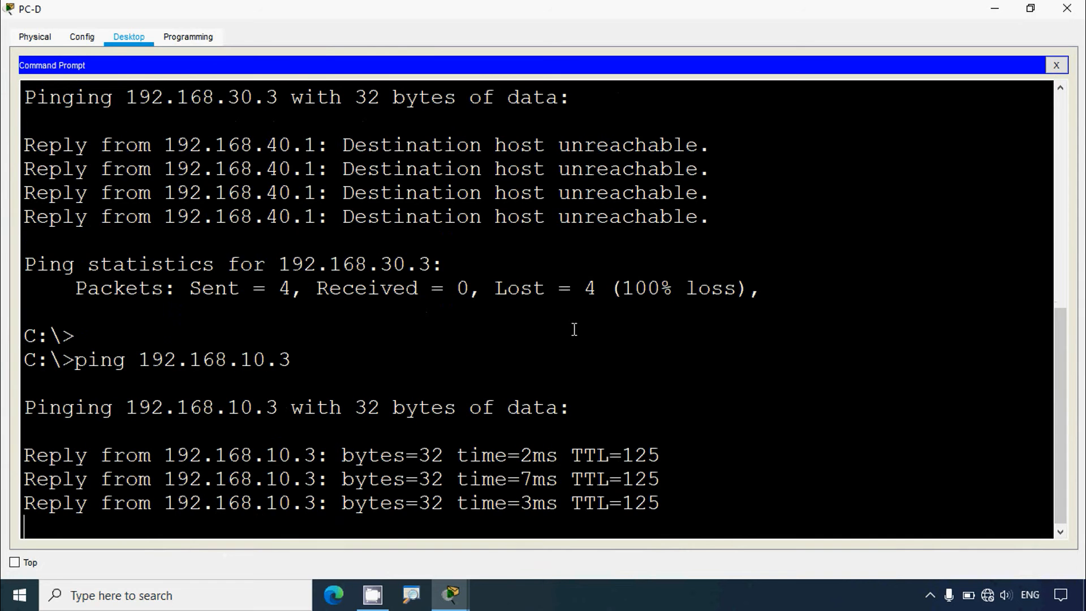
click(1069, 10)
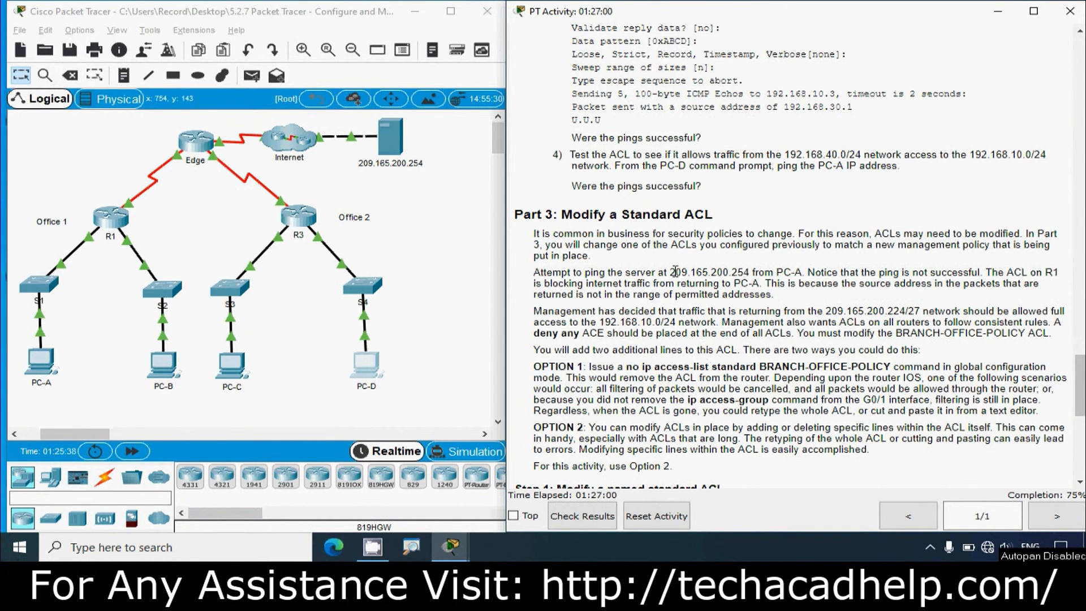
Copy the server address 209.165.200.254 from the Part 3 instructions and ping it from PC-A's command prompt.
drag(670, 272, 745, 273)
key(ctrl+c)
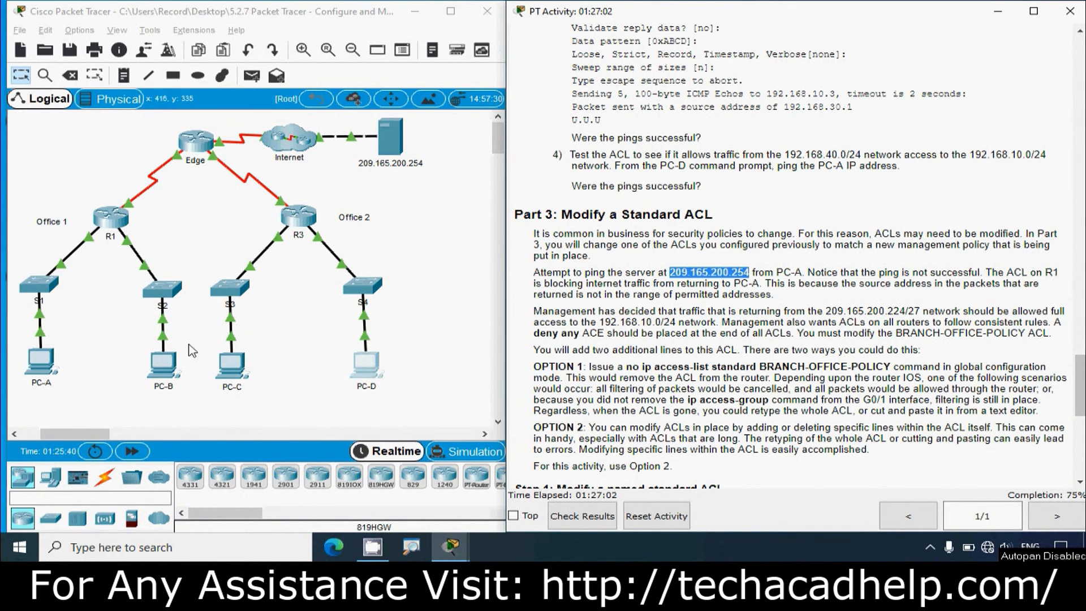
click(41, 363)
click(676, 154)
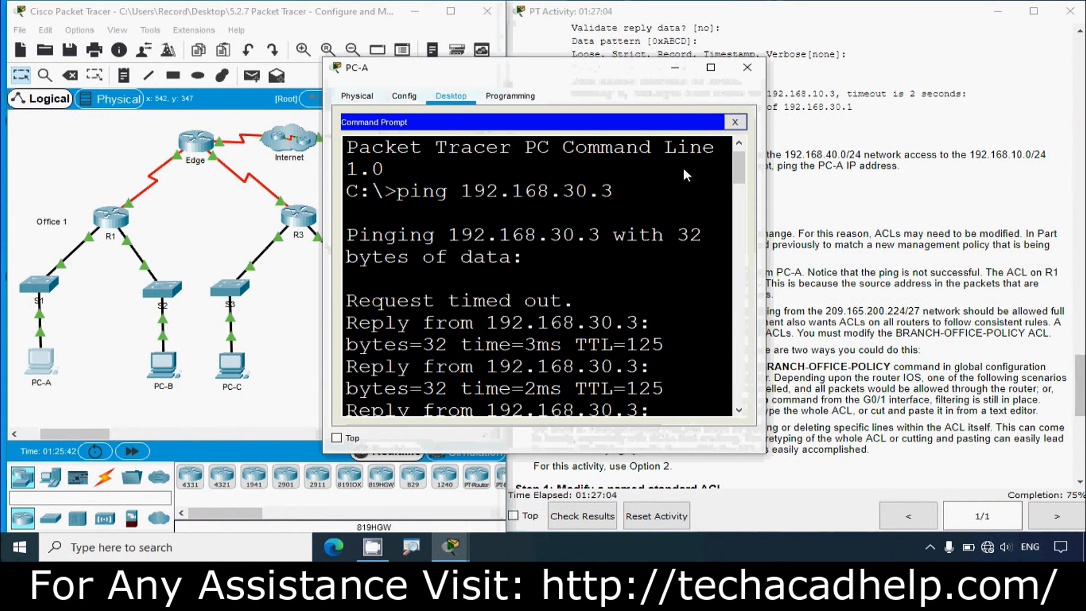
click(711, 67)
text(pi)
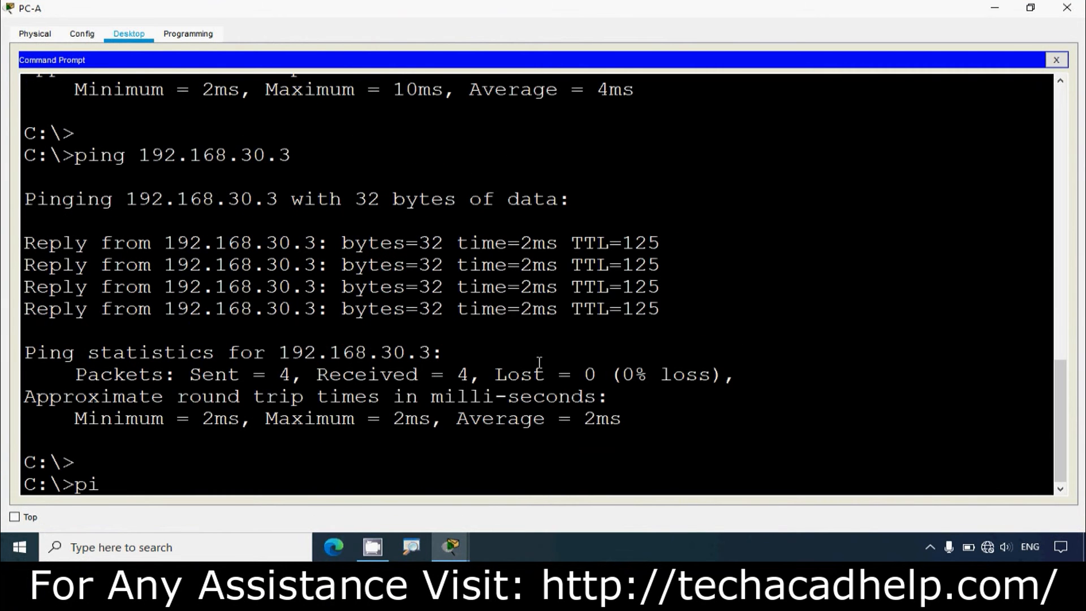
text(ng)
right_click(169, 482)
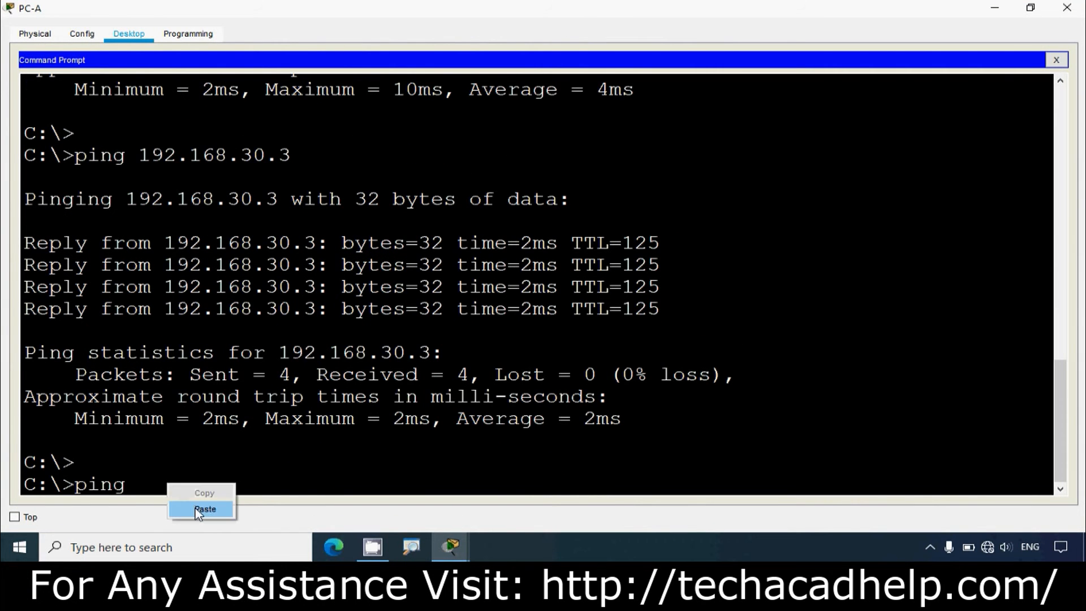
click(200, 512)
key(Return)
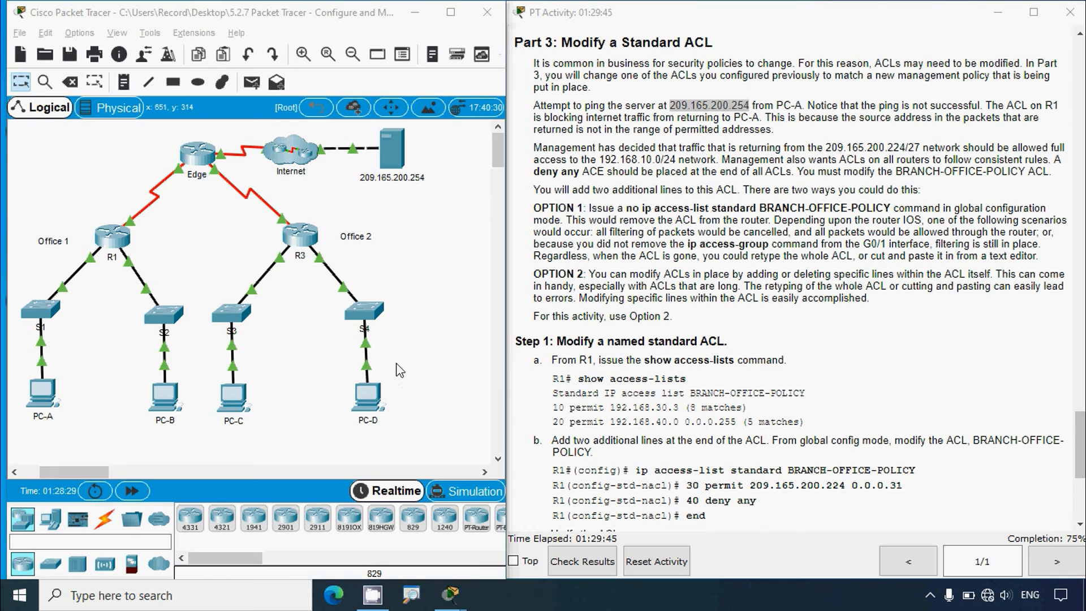
drag(412, 300, 350, 439)
drag(276, 373, 240, 434)
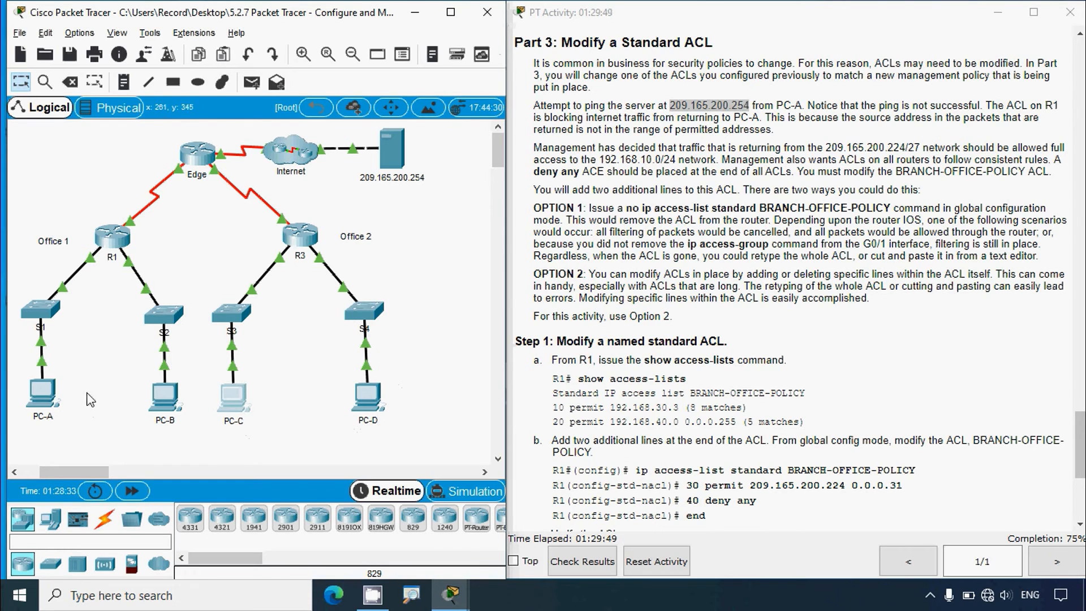
drag(96, 360, 26, 439)
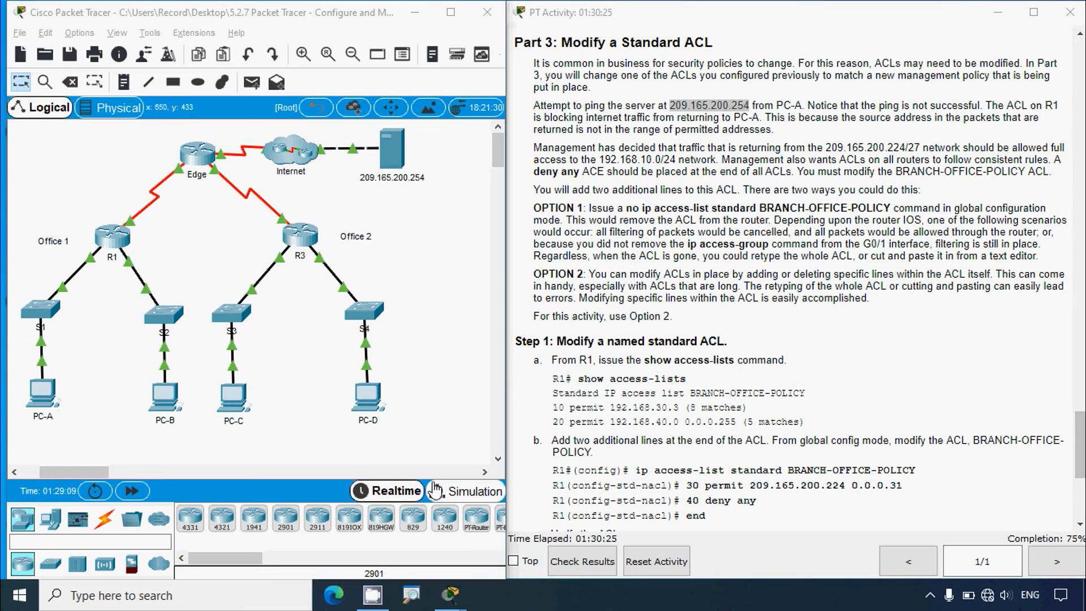
Switch the network to simulation mode and filter the visible events to ICMP only.
click(453, 491)
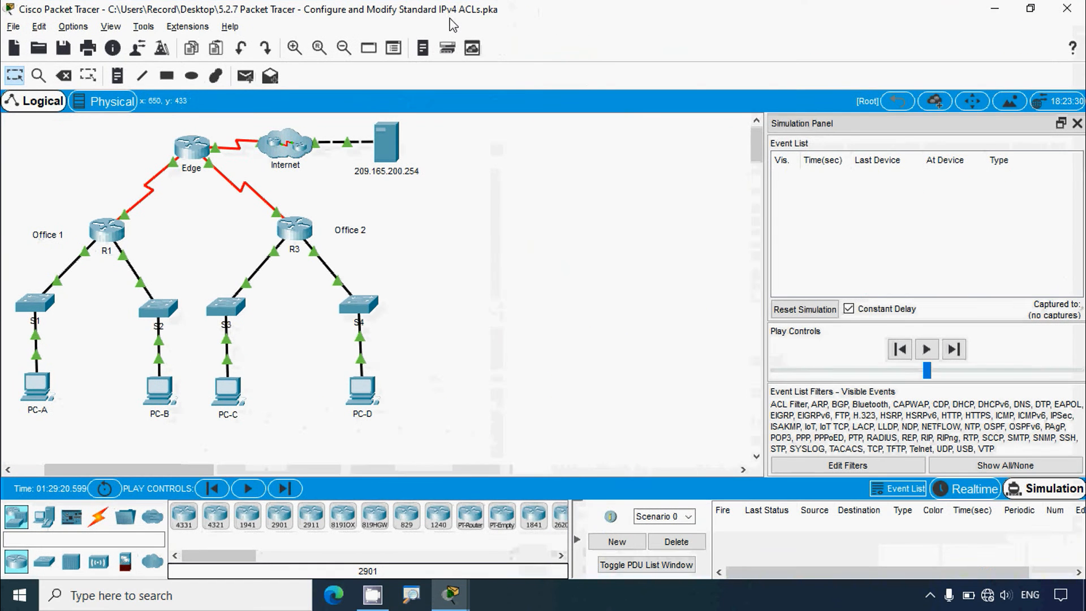
click(450, 12)
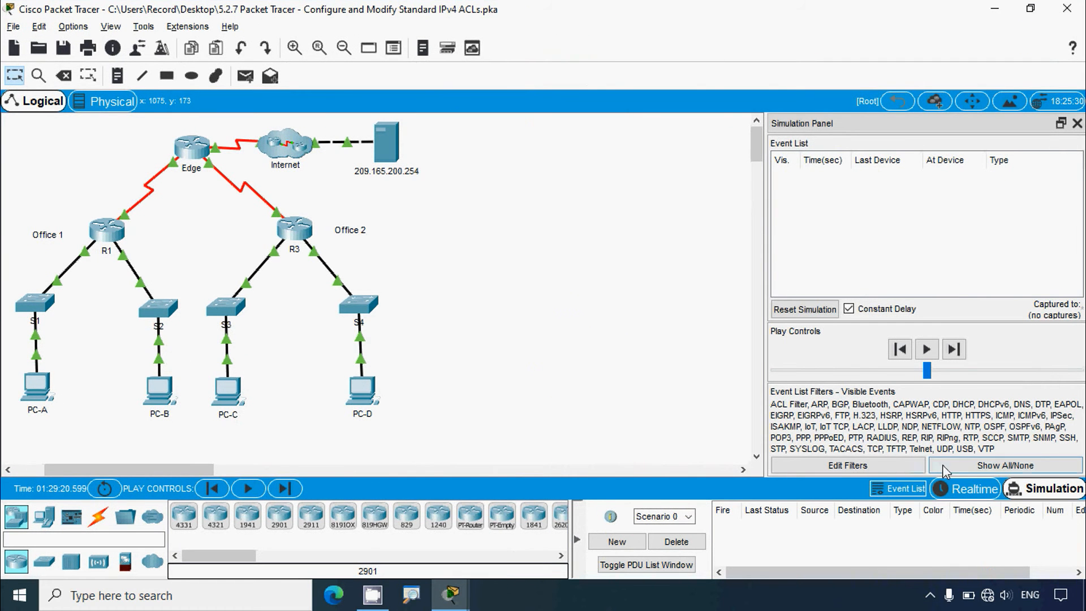
click(1023, 471)
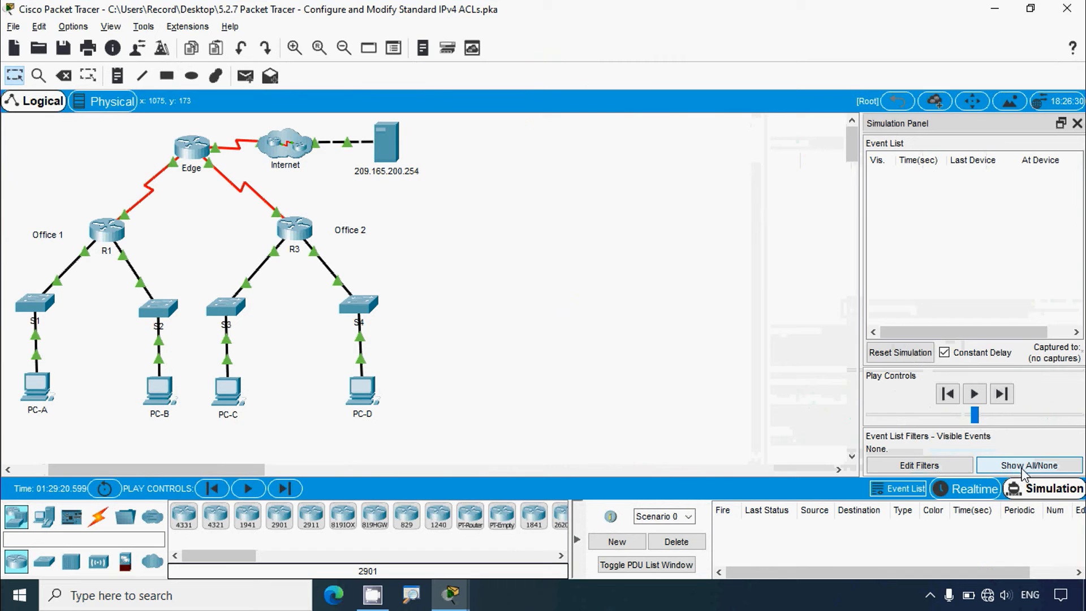
click(918, 464)
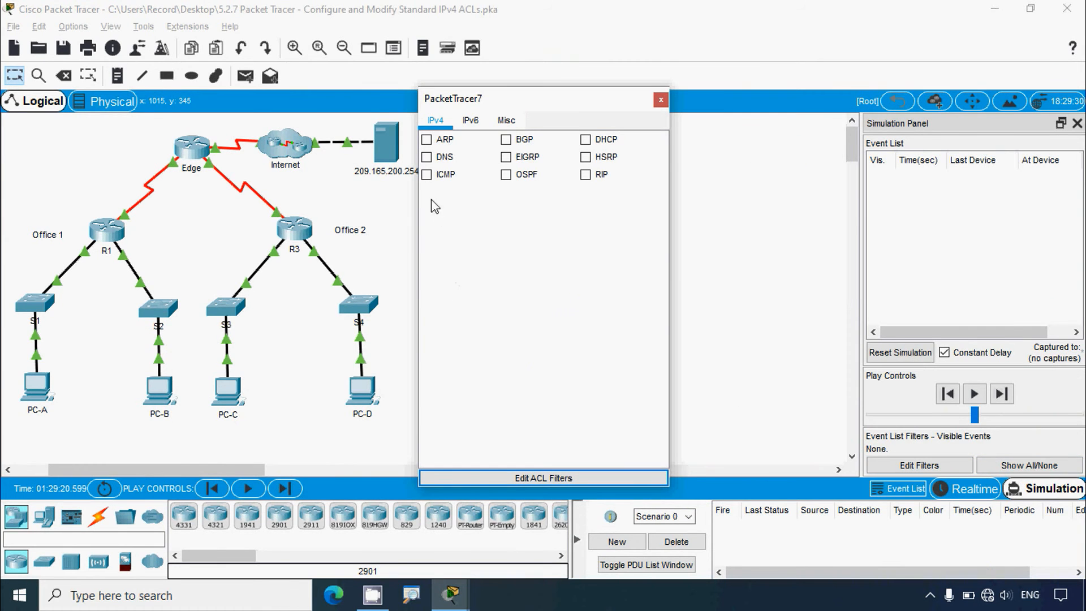
click(425, 175)
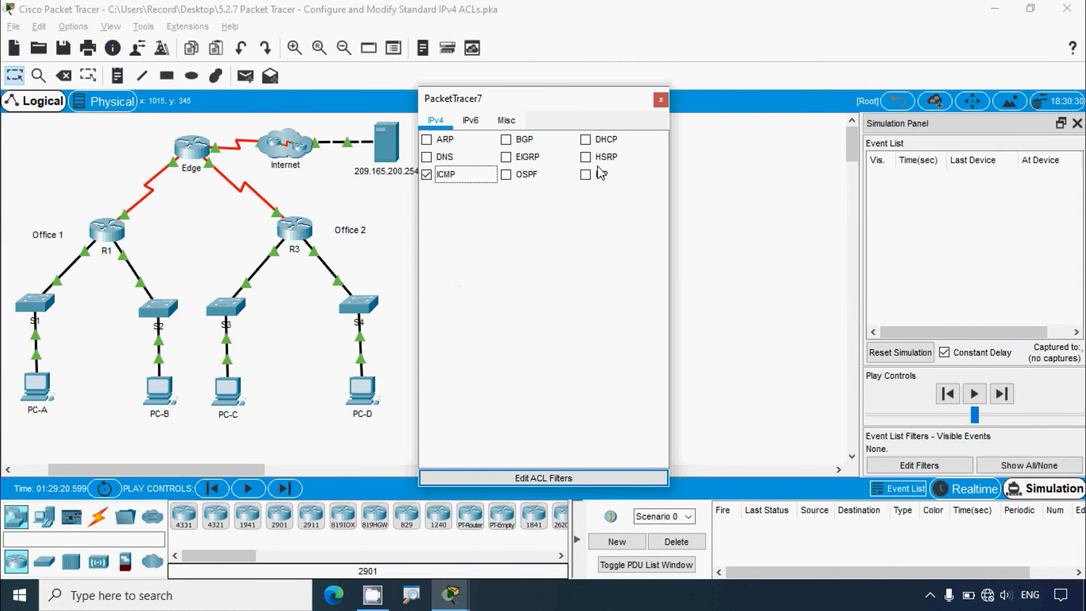
click(660, 100)
click(1076, 123)
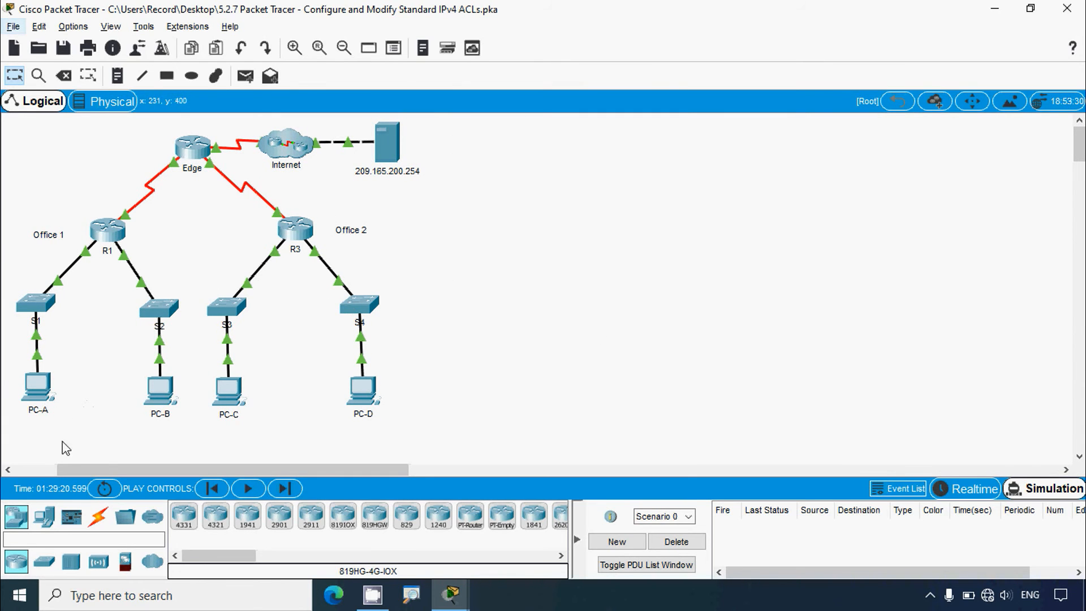
Repeat the ping to 209.165.200.254 from PC-A's command prompt in simulation mode and return to the topology.
click(38, 386)
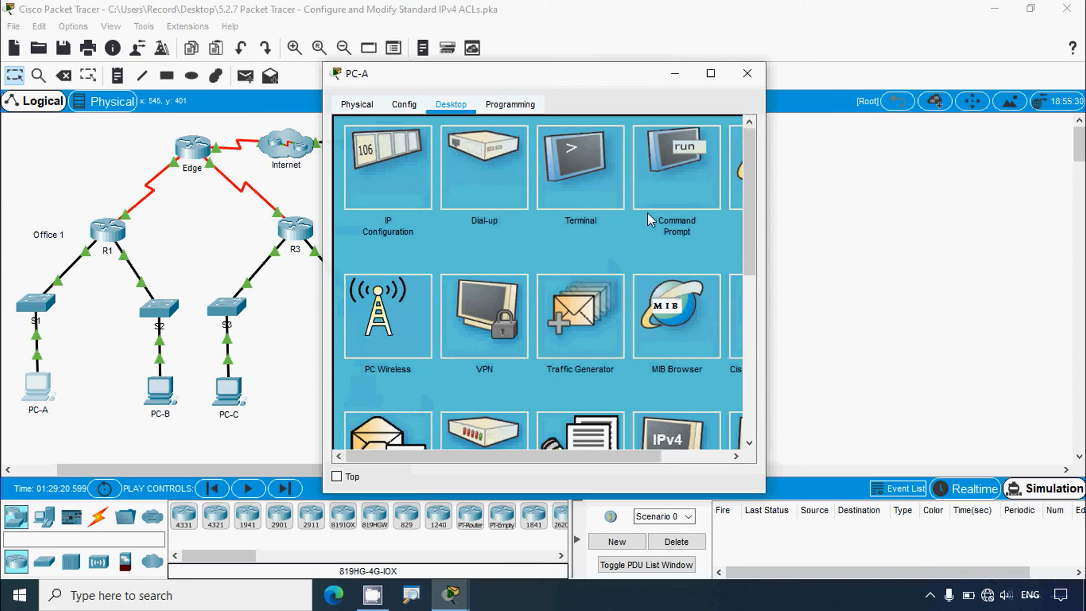
click(694, 189)
click(710, 73)
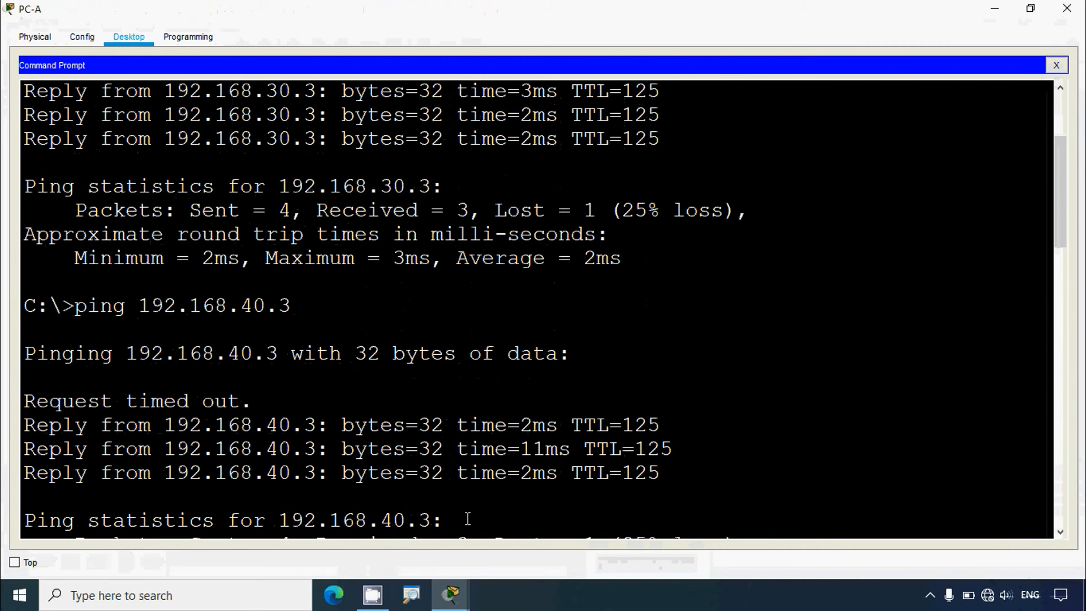
key(Up)
key(Return)
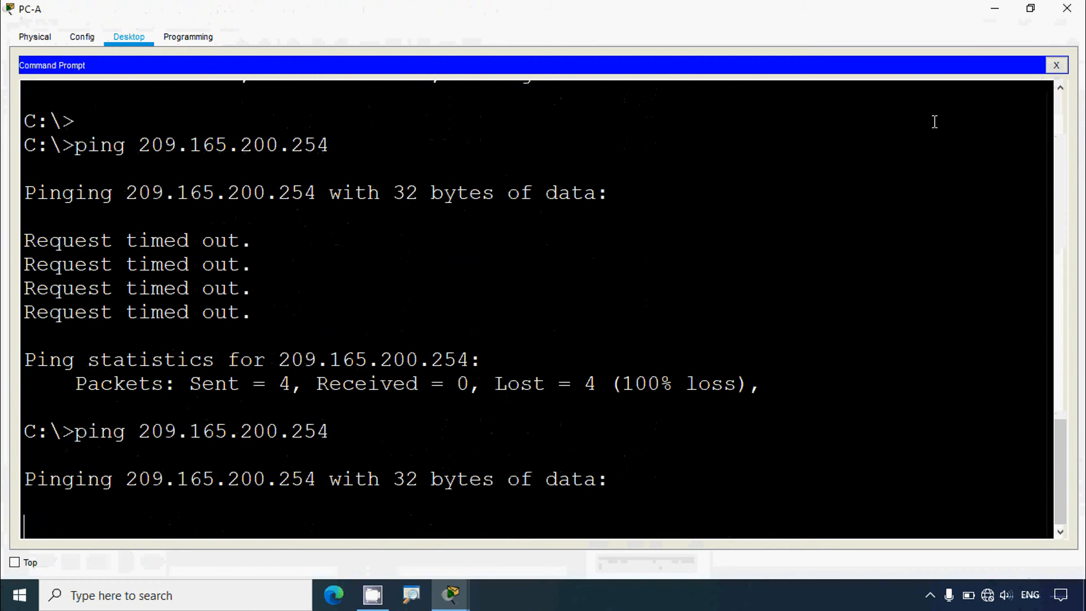
click(994, 9)
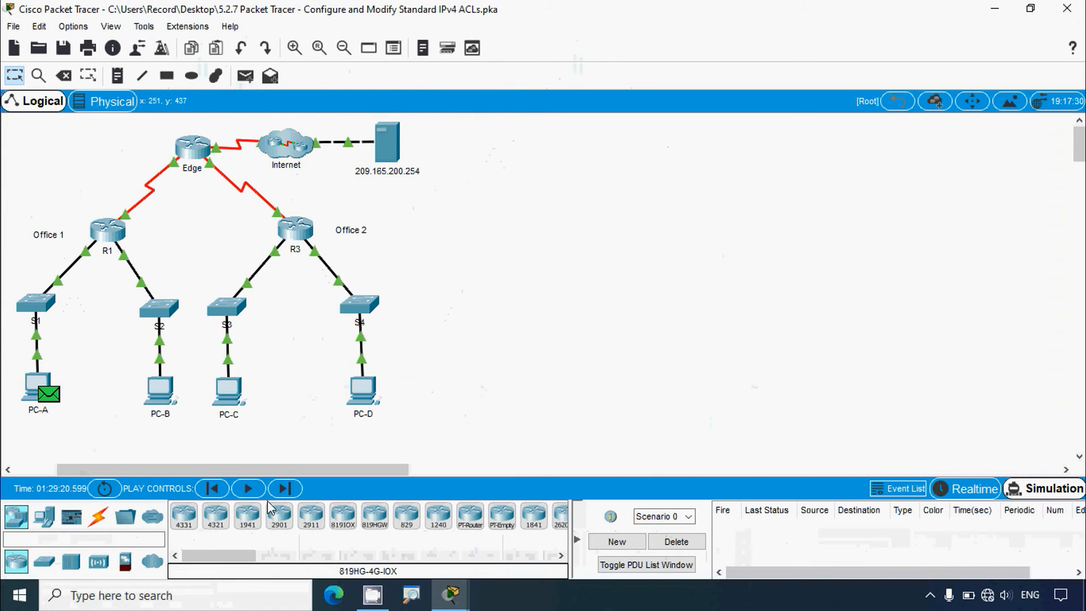
Step through the simulation to trace PC-A's ICMP packet to the 209.165.200.254 server and its reply back to R1.
click(284, 488)
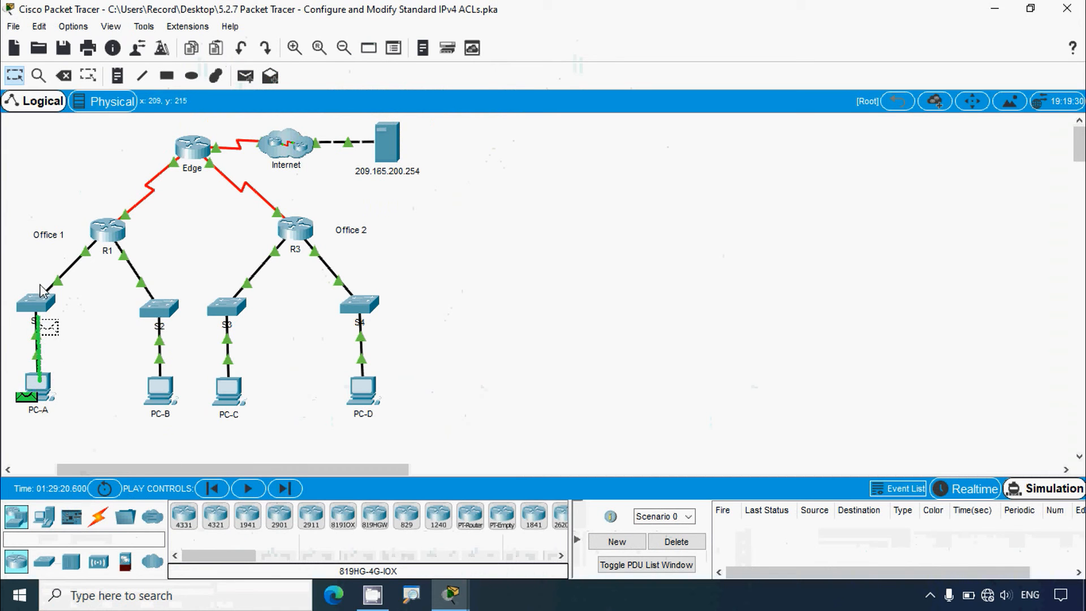
click(288, 490)
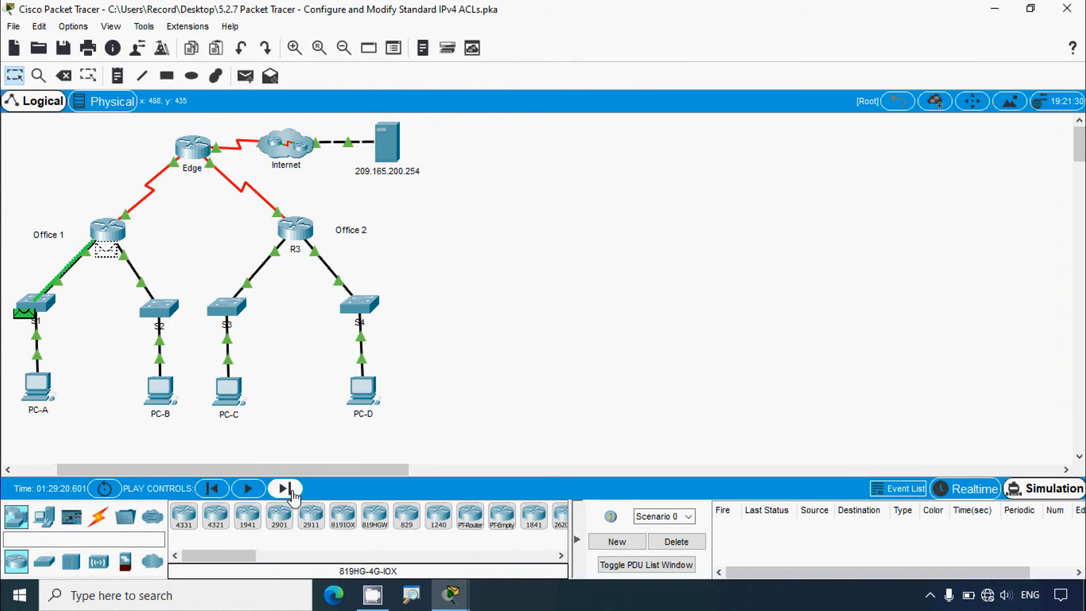
click(289, 491)
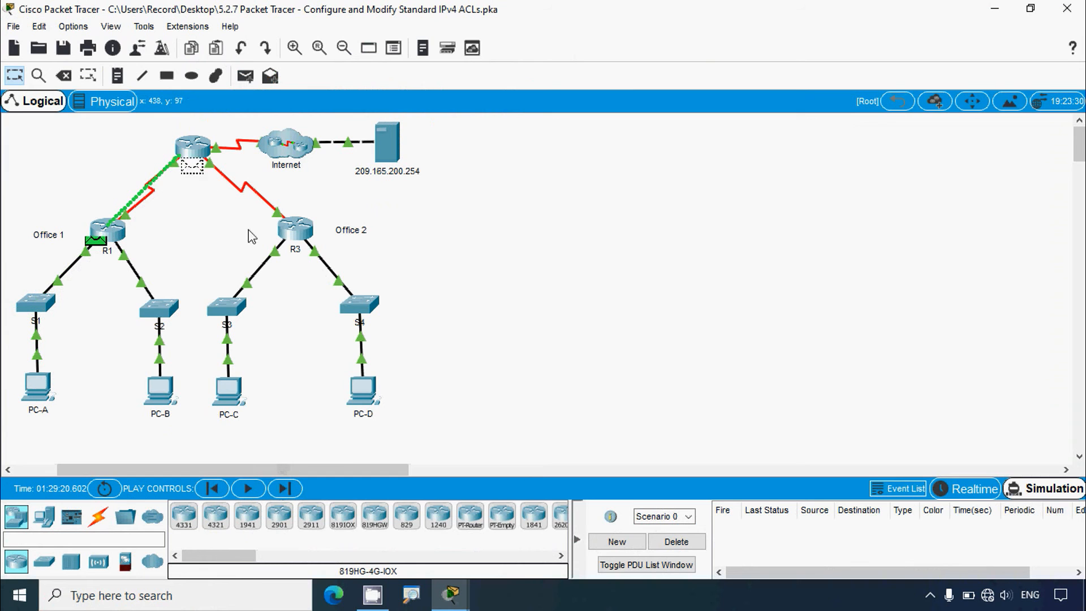
click(286, 487)
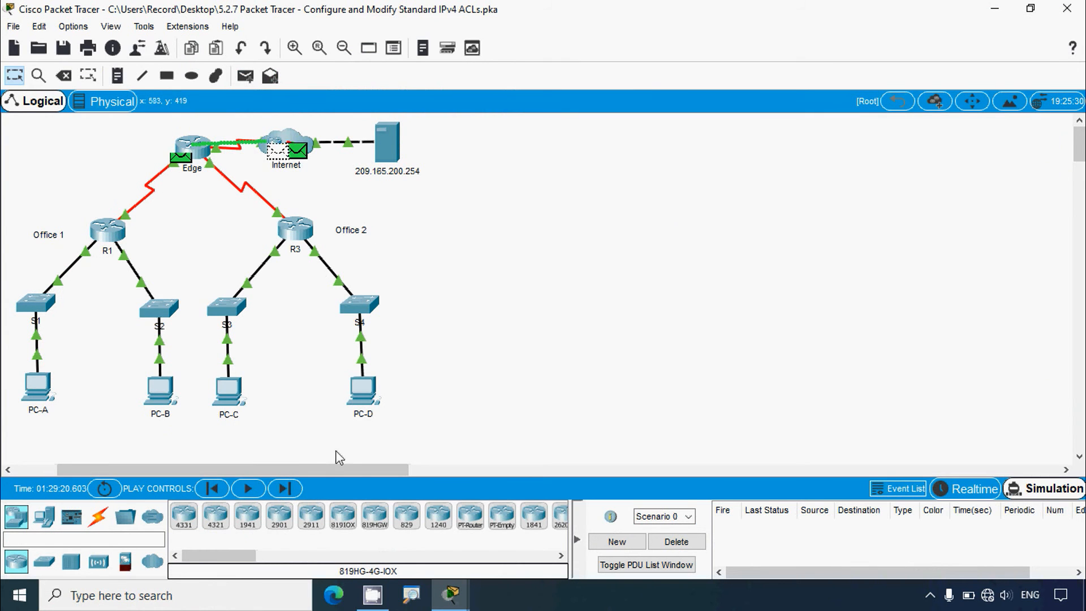
click(284, 488)
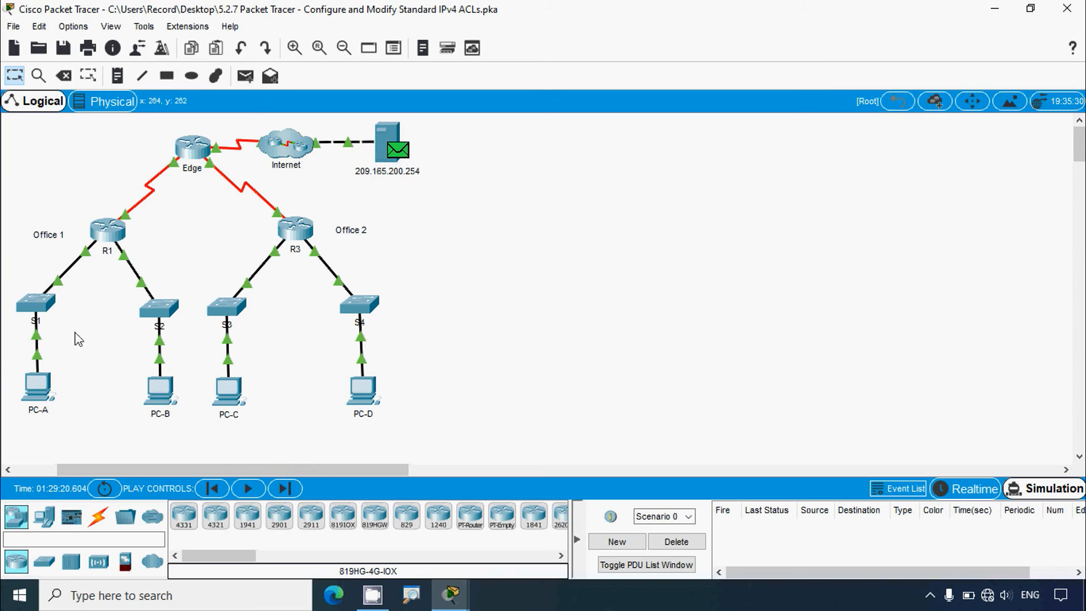
click(286, 489)
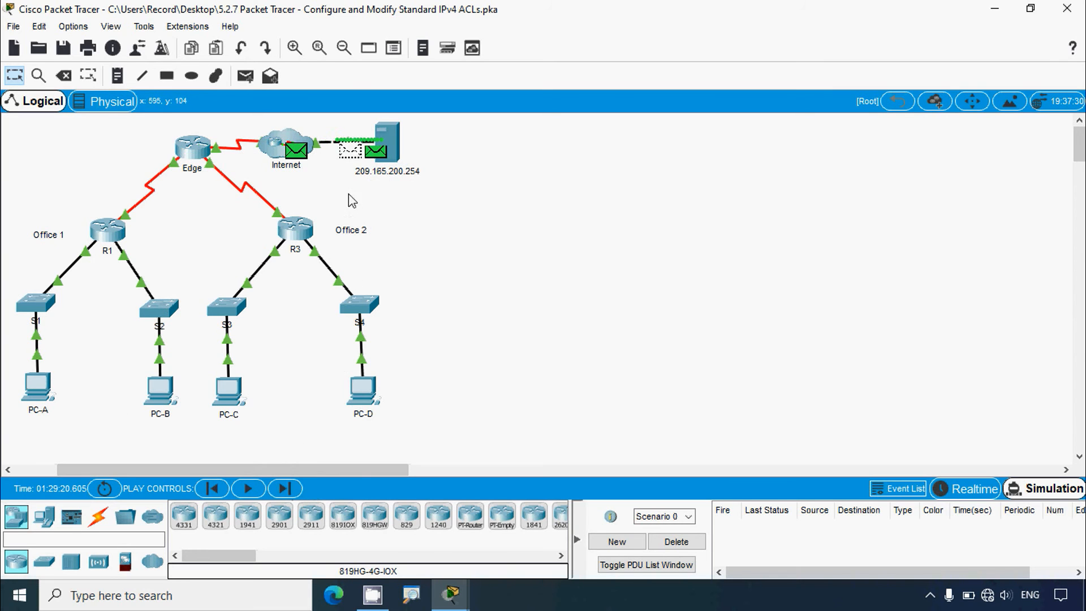
click(285, 489)
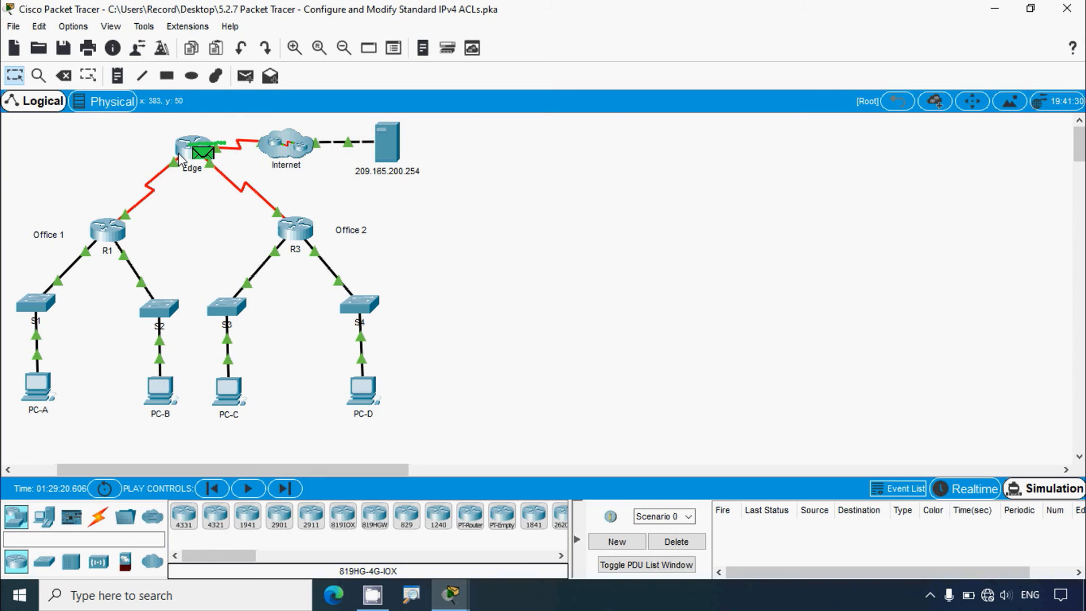
click(285, 488)
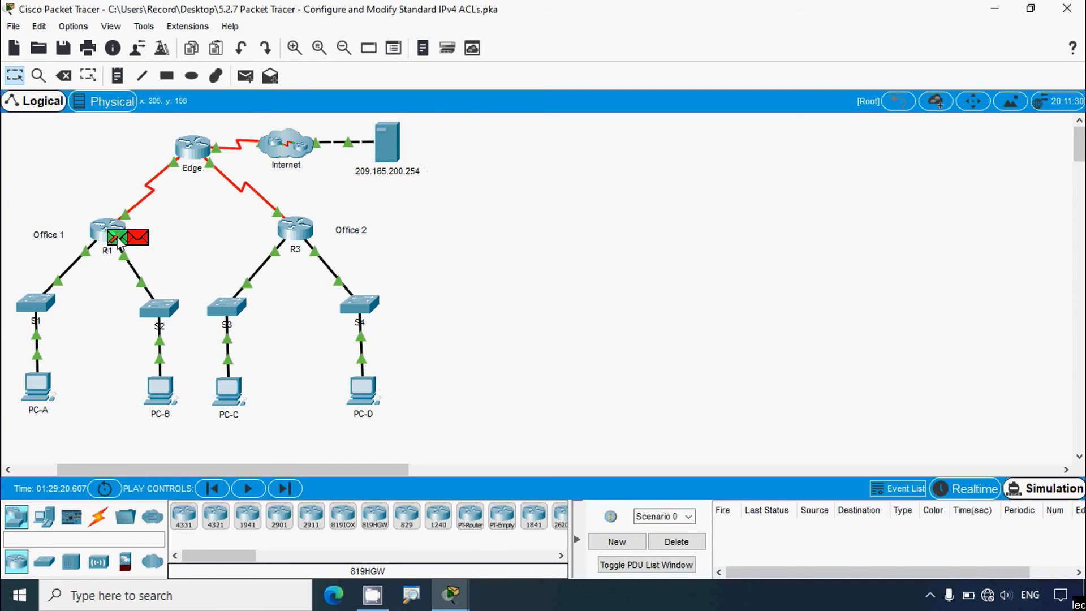
mouse_move(117, 240)
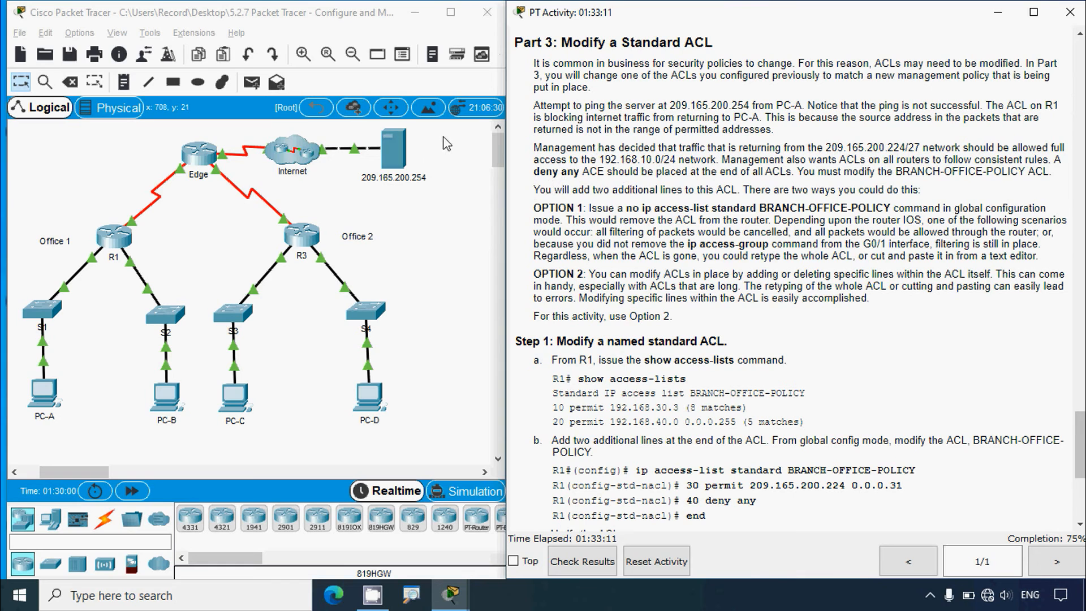
Review the Part 3 policy requirements against the topology, including the Office 1 network and the deny any entry.
drag(444, 137, 352, 206)
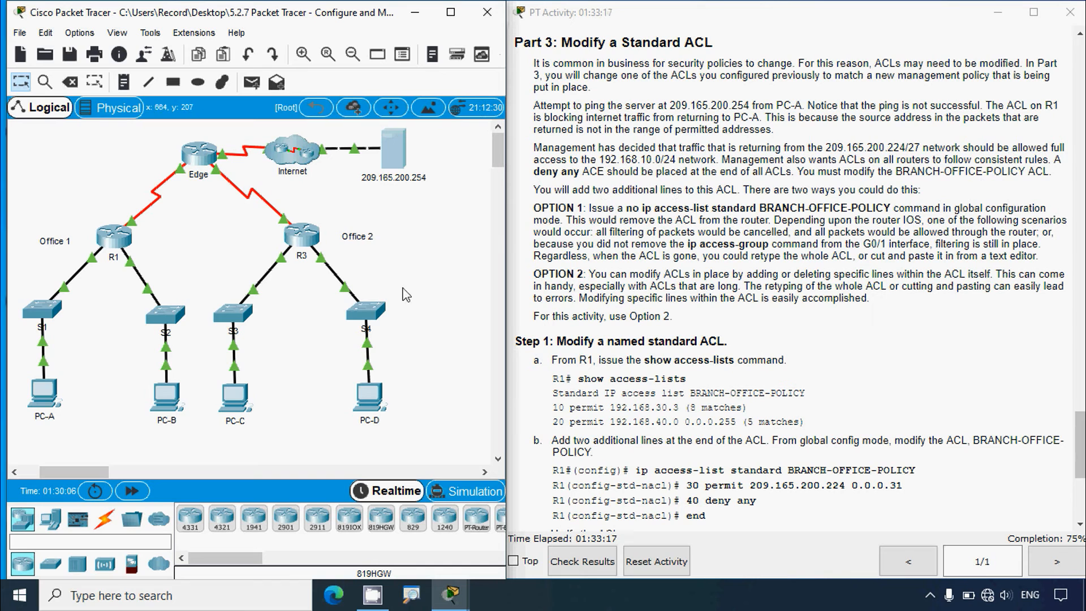
drag(21, 266, 74, 419)
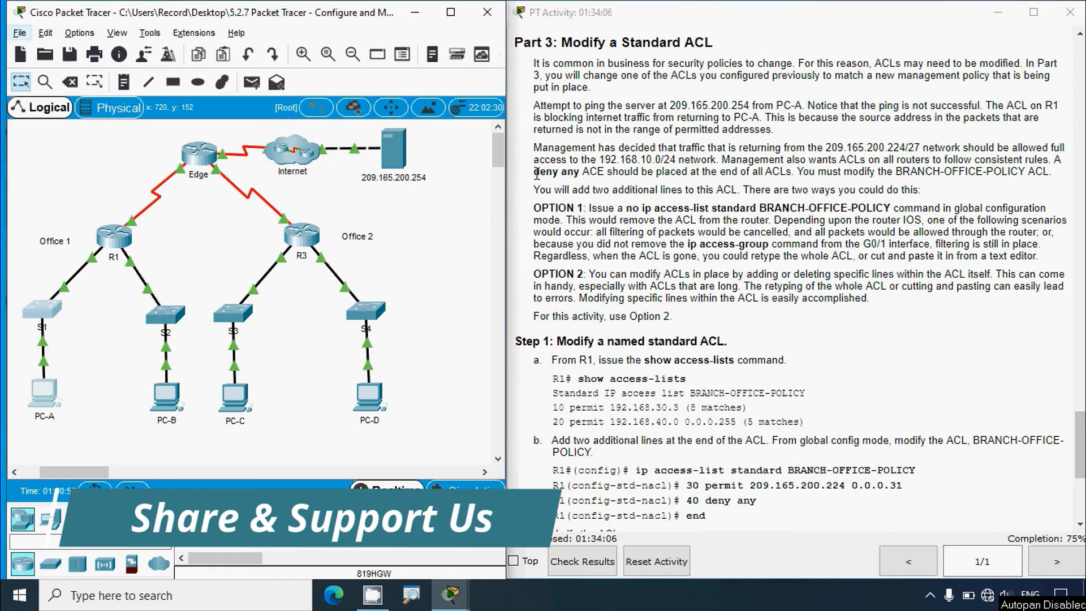
drag(534, 171, 581, 171)
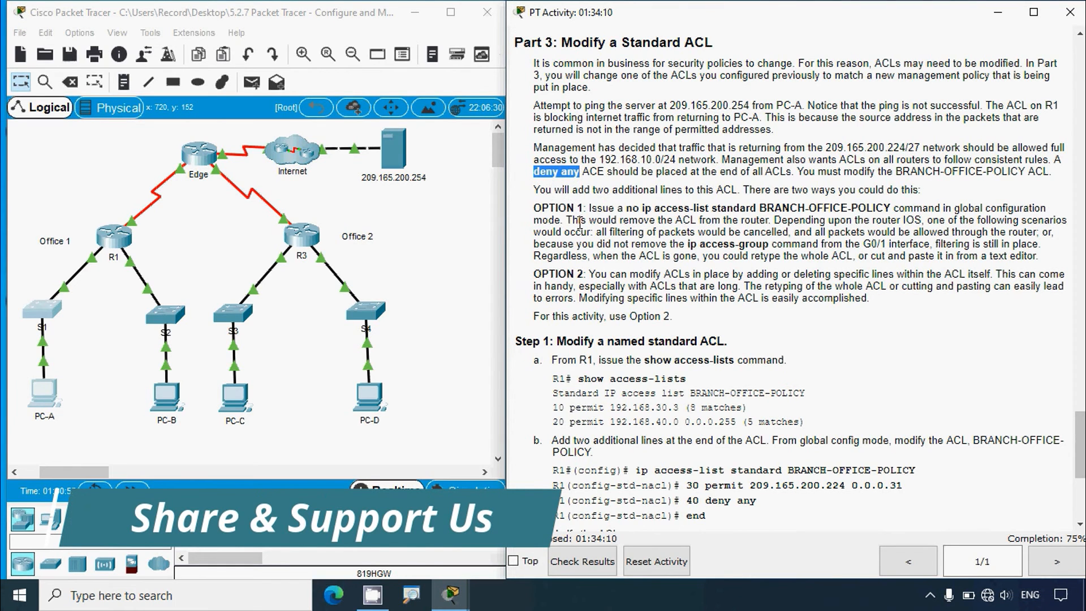
click(629, 213)
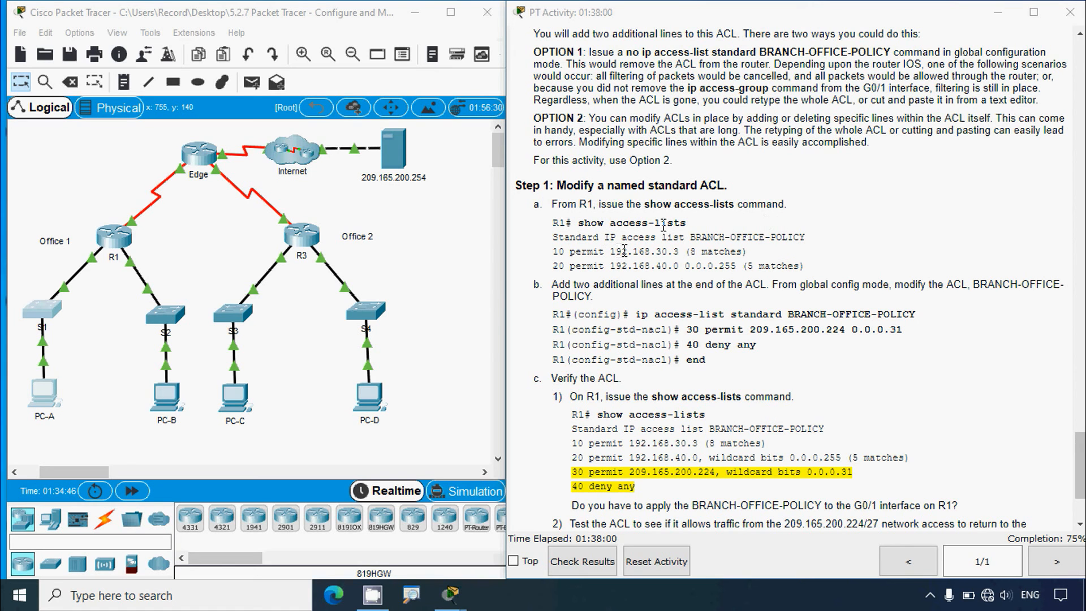
Enter privileged mode on R1 and show its access lists to examine the BRANCH-OFFICE-POLICY entries, closing the router window when done.
click(118, 248)
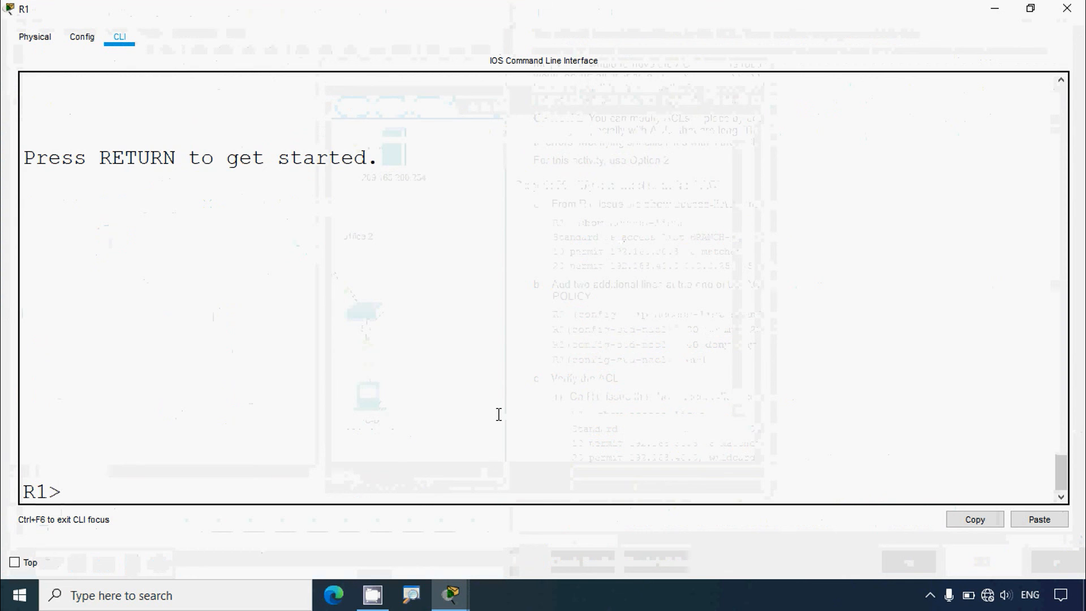
text(en)
key(Return)
text(show acce)
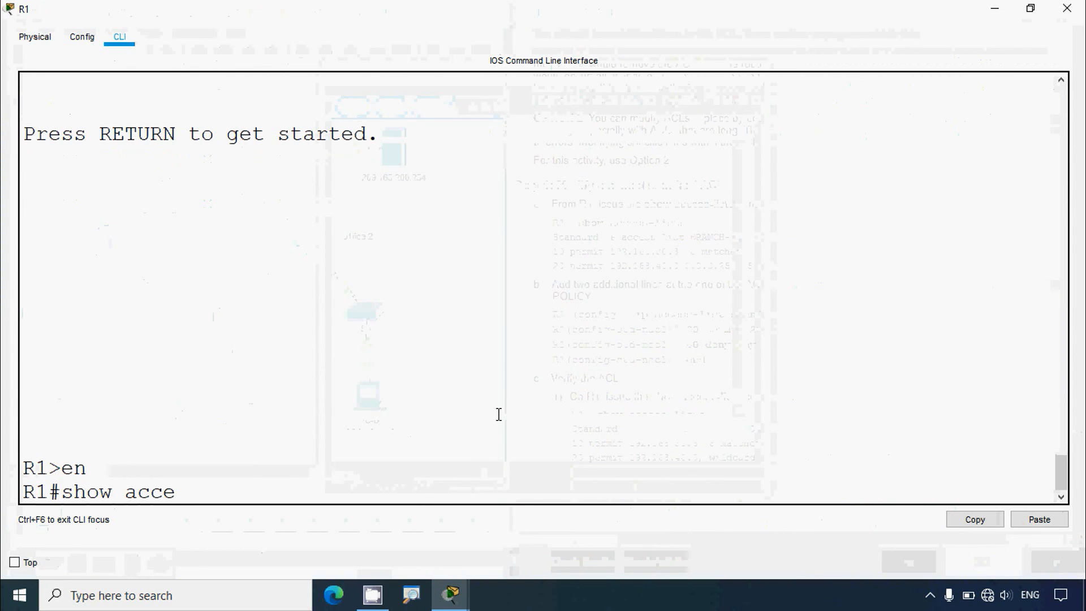
text(ss-lists)
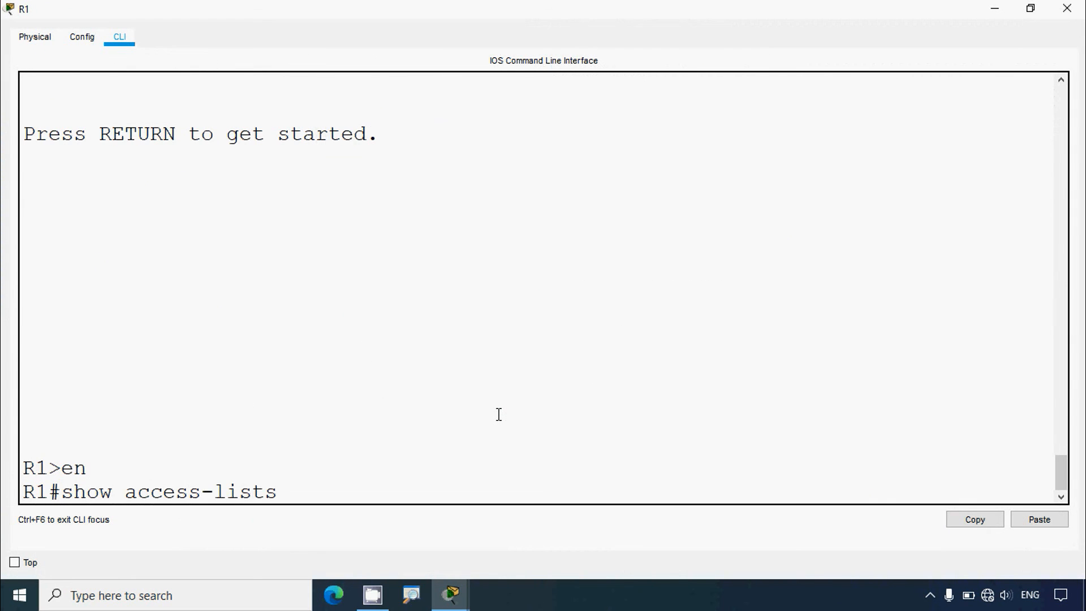
key(Return)
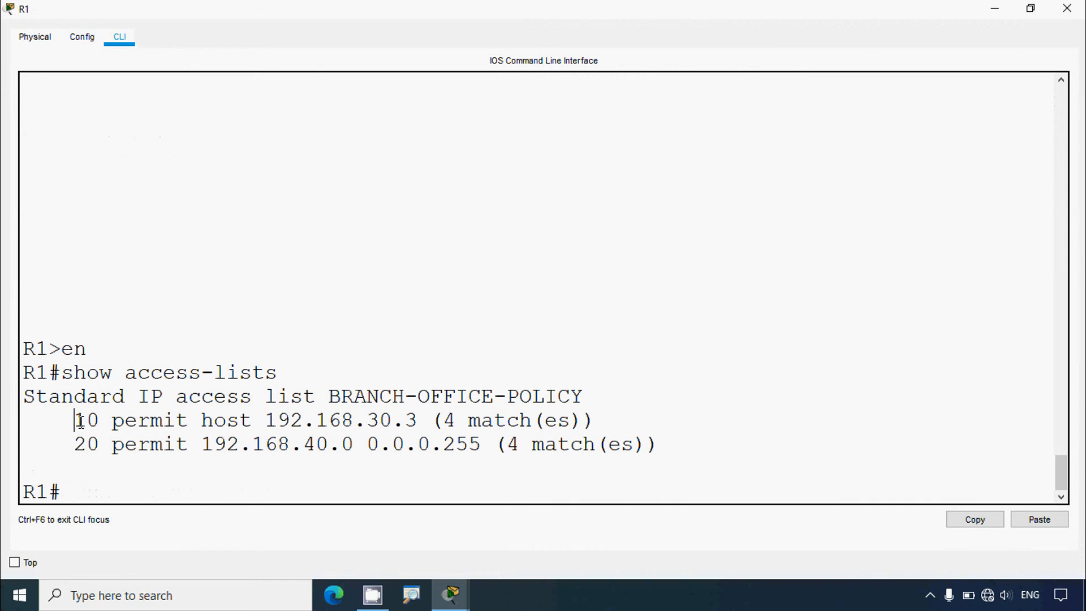
drag(74, 421, 100, 443)
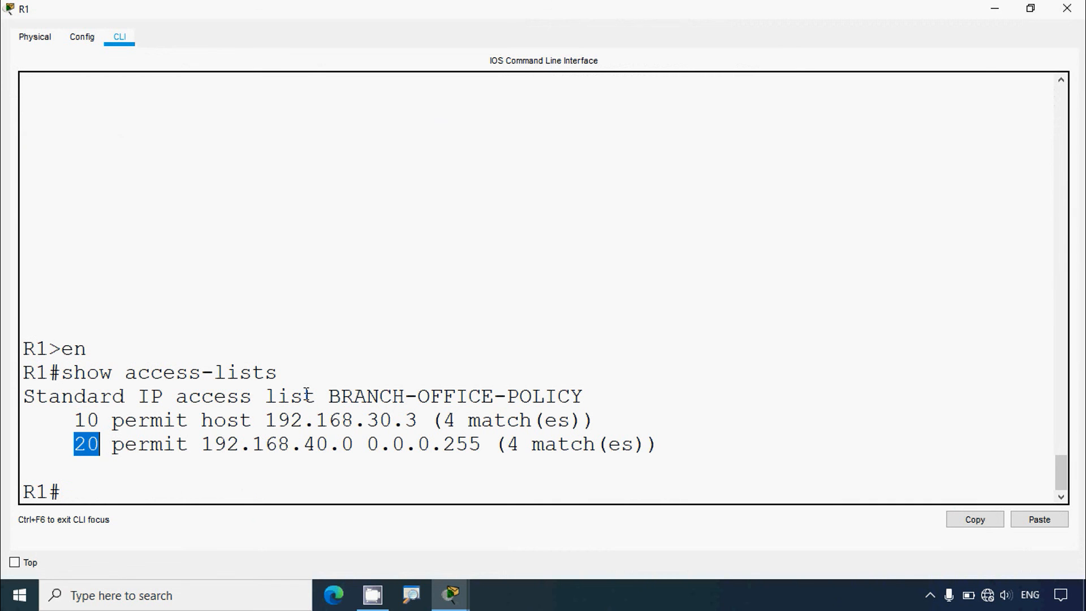
click(1066, 10)
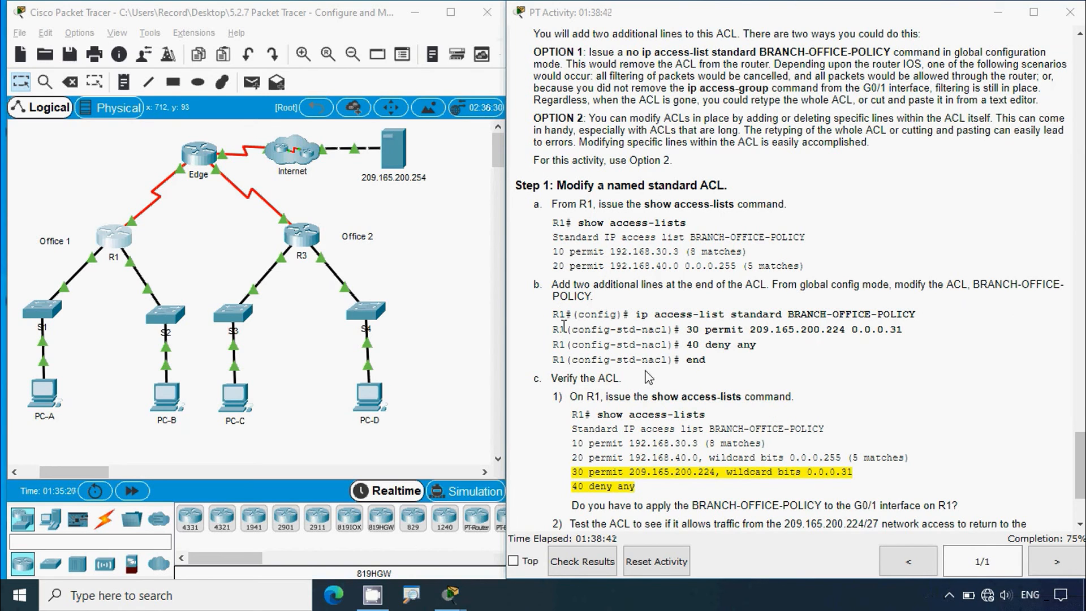
Examine the Step 1b commands for adding lines 30 and 40 to the BRANCH-OFFICE-POLICY ACL.
drag(623, 314, 885, 331)
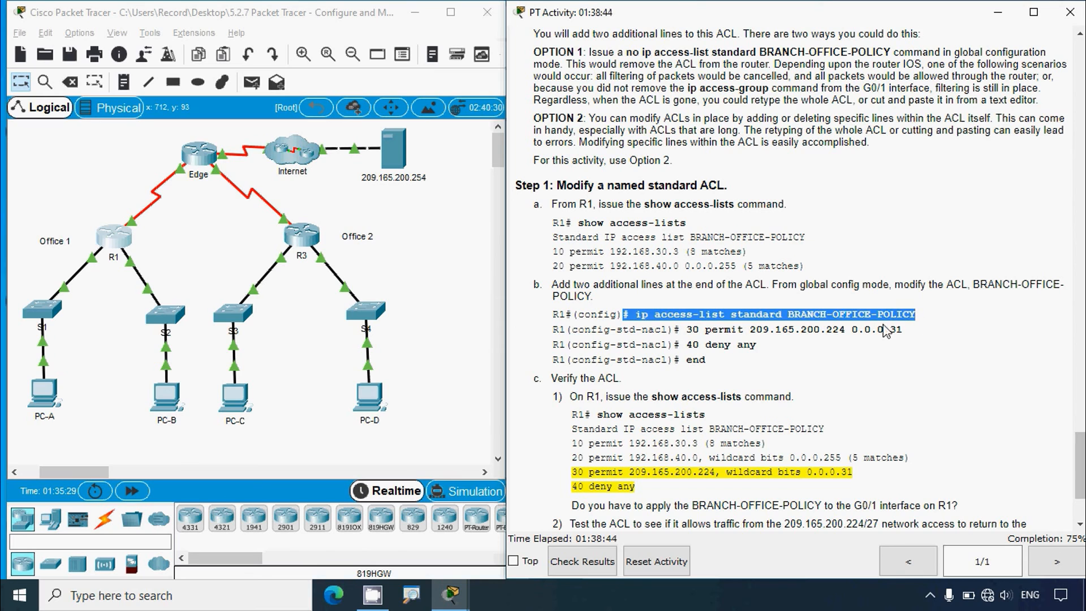
click(750, 337)
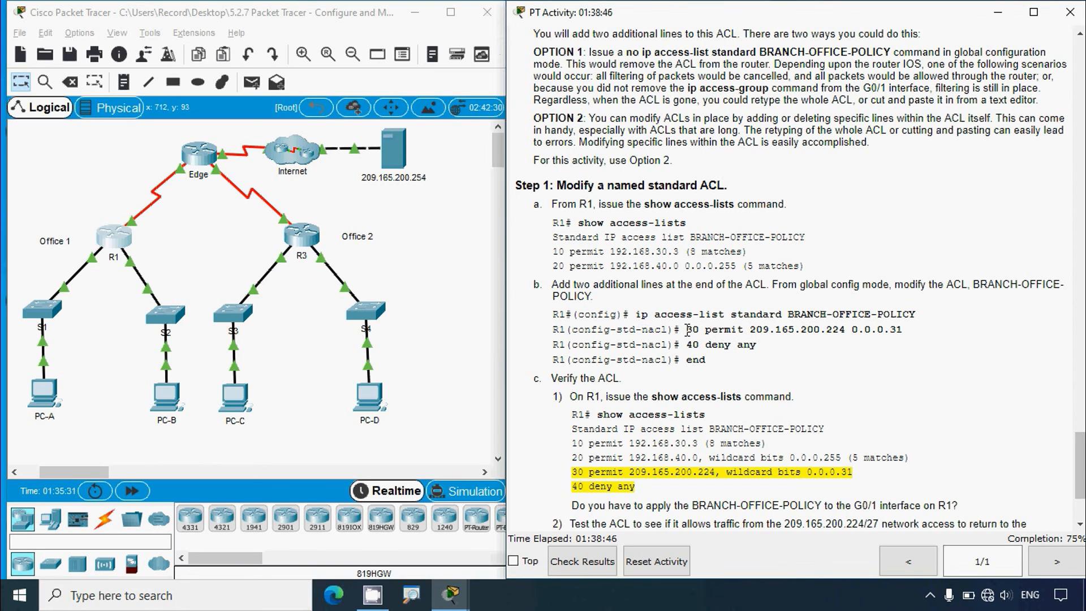
drag(685, 330, 736, 331)
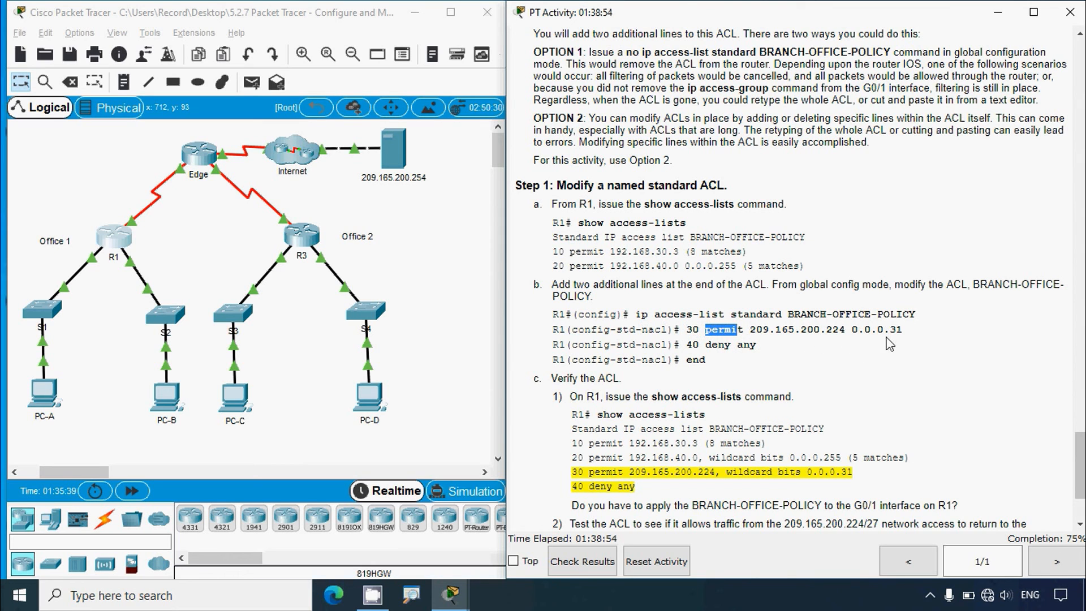
drag(851, 329, 923, 345)
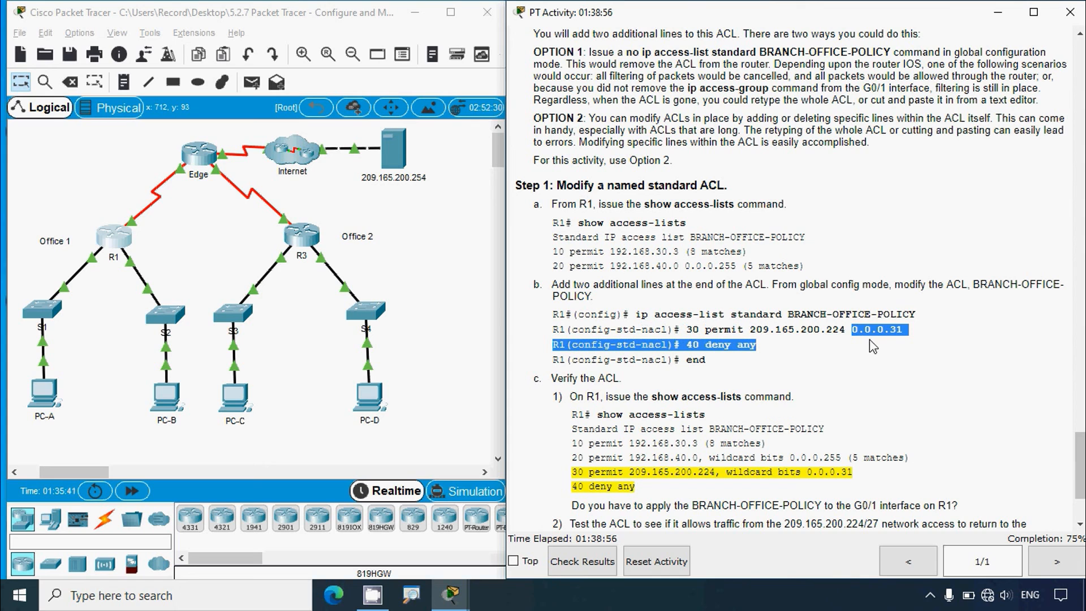
click(917, 344)
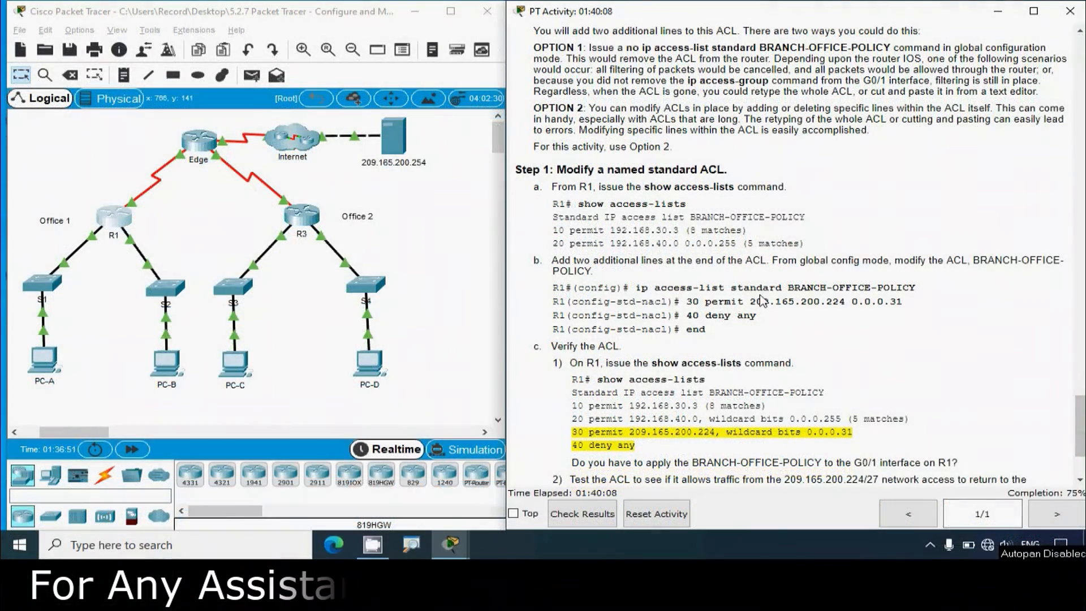
Copy the name BRANCH-OFFICE-POLICY from Step 1b and enter that standard named ACL's configuration mode on R1.
drag(789, 287, 913, 288)
key(ctrl+c)
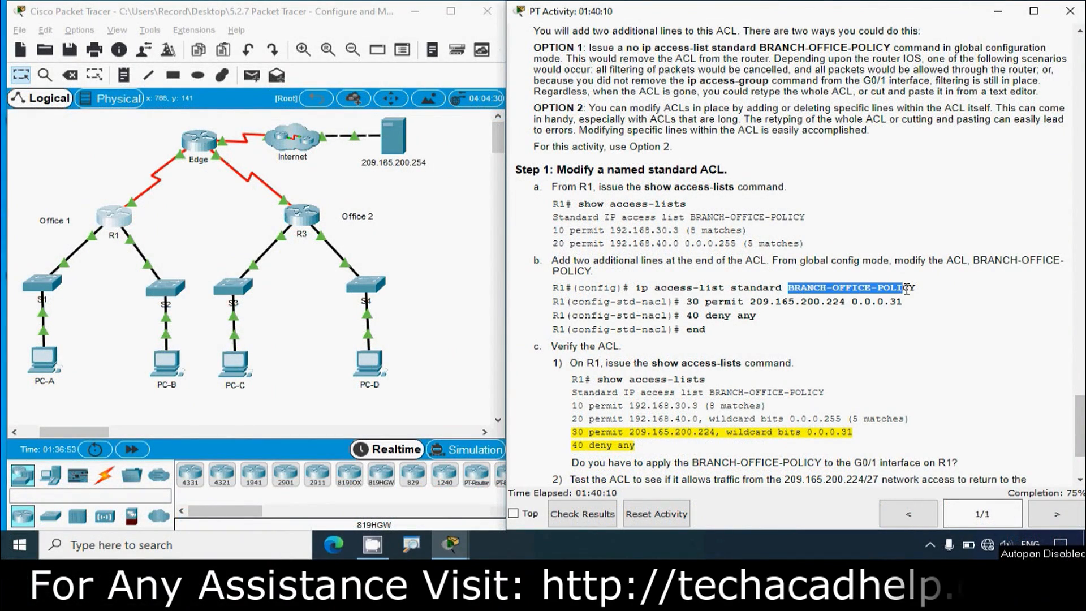
click(117, 220)
click(710, 67)
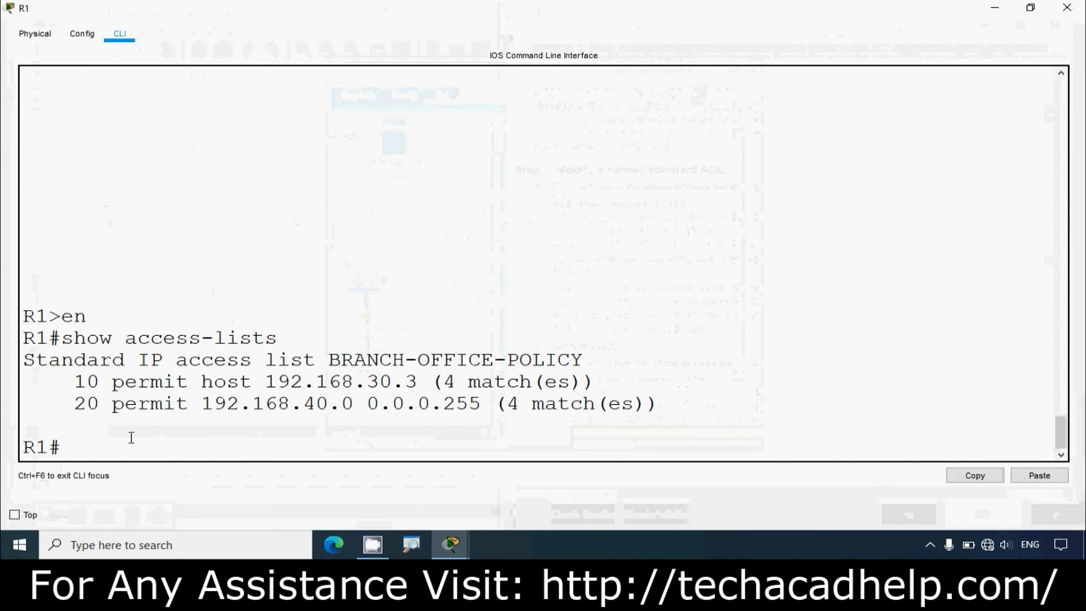
text(conf t)
key(Return)
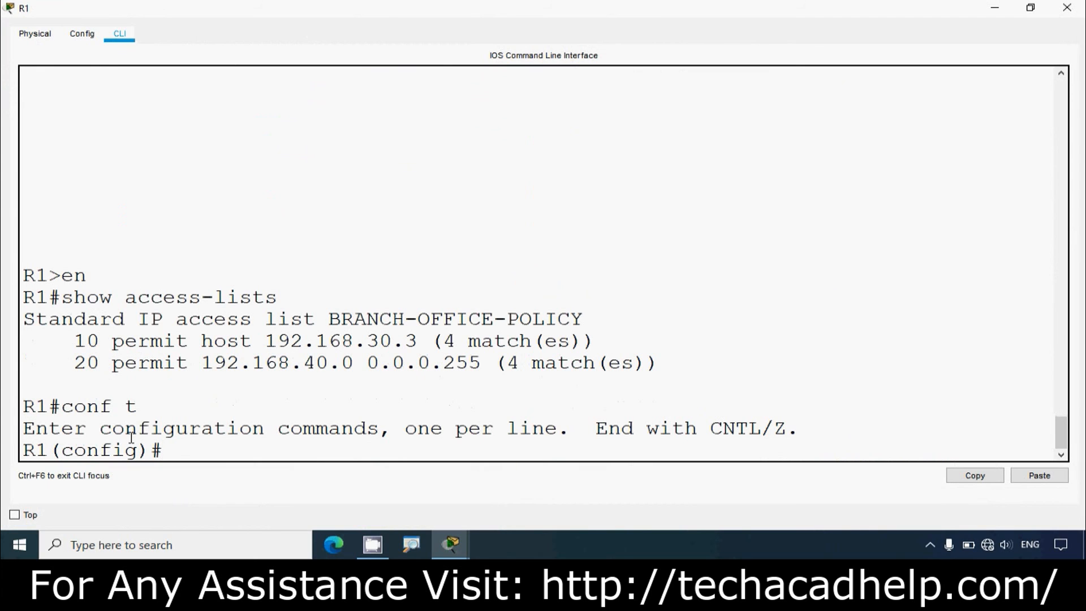
text(ip access)
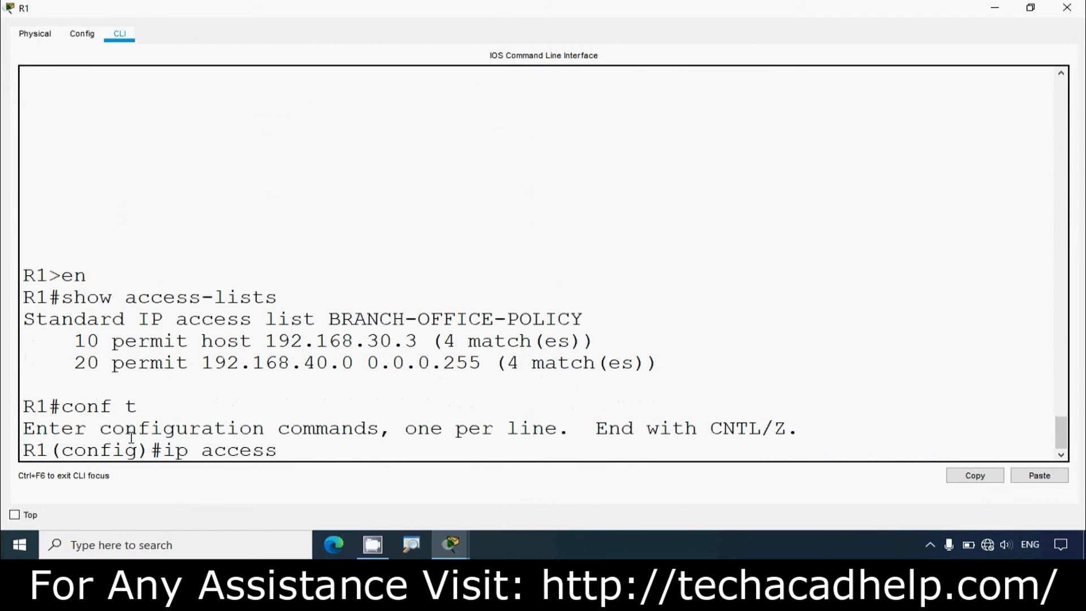
text(-list standard)
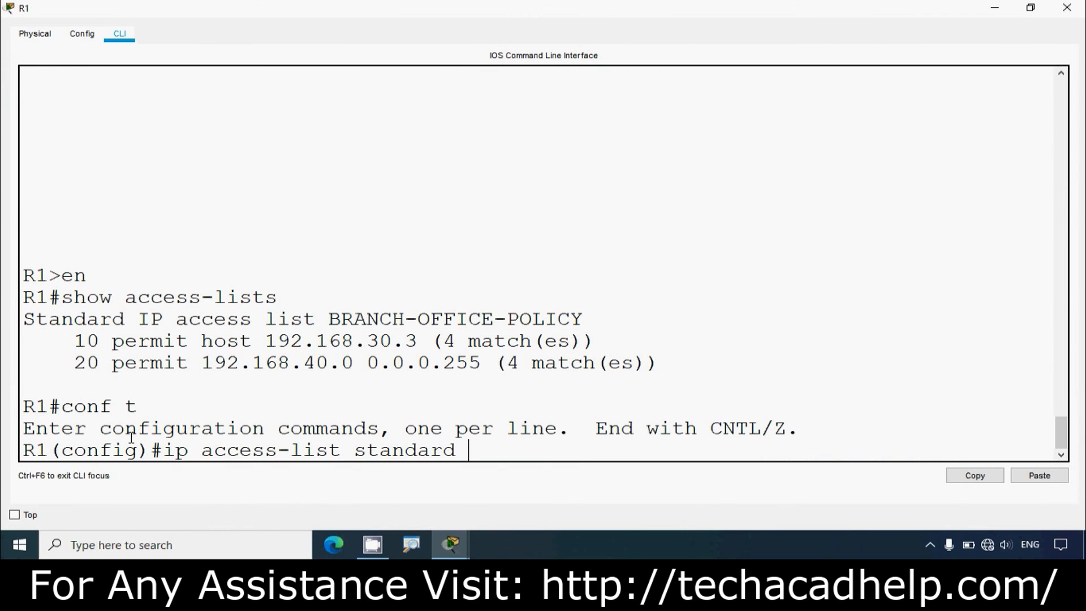
right_click(472, 447)
click(499, 476)
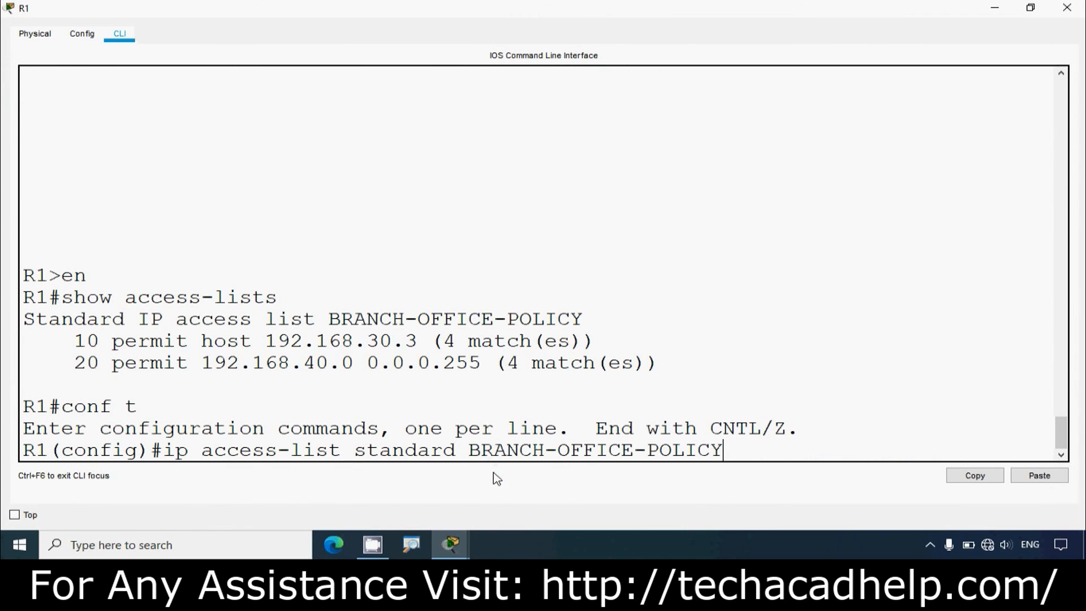
key(Return)
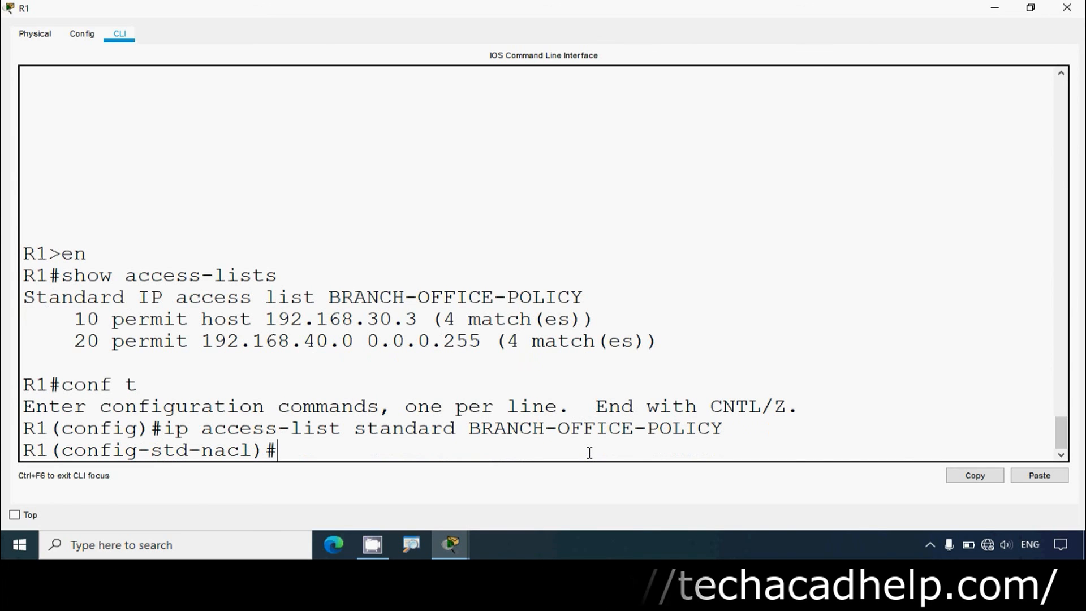
Add line 30 to the BRANCH-OFFICE-POLICY ACL, permitting 209.165.200.224 with wildcard mask 0.0.0.31.
text(30 permit)
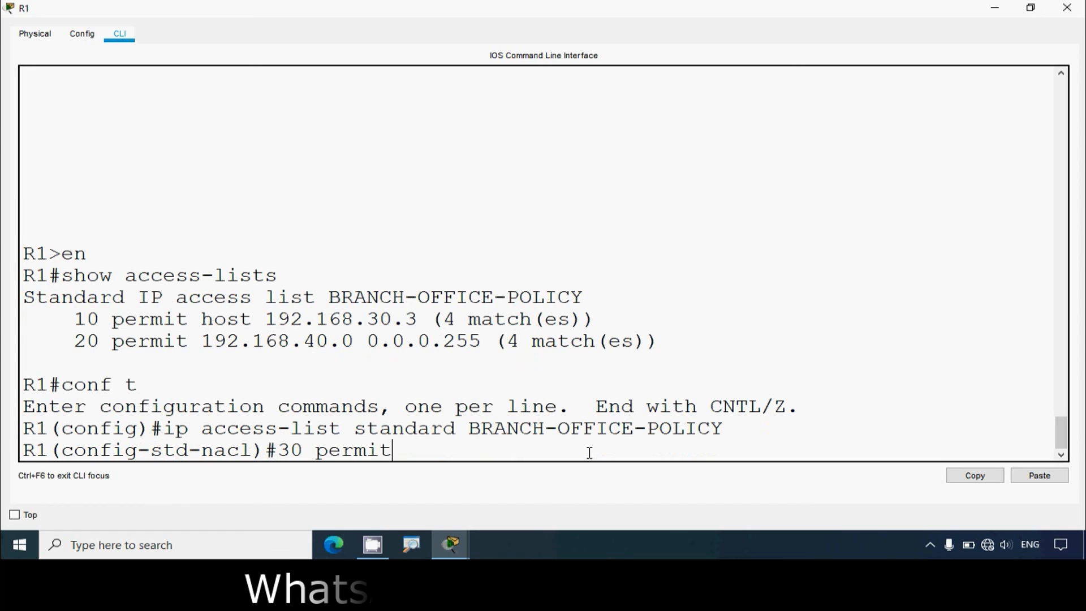
text( 2)
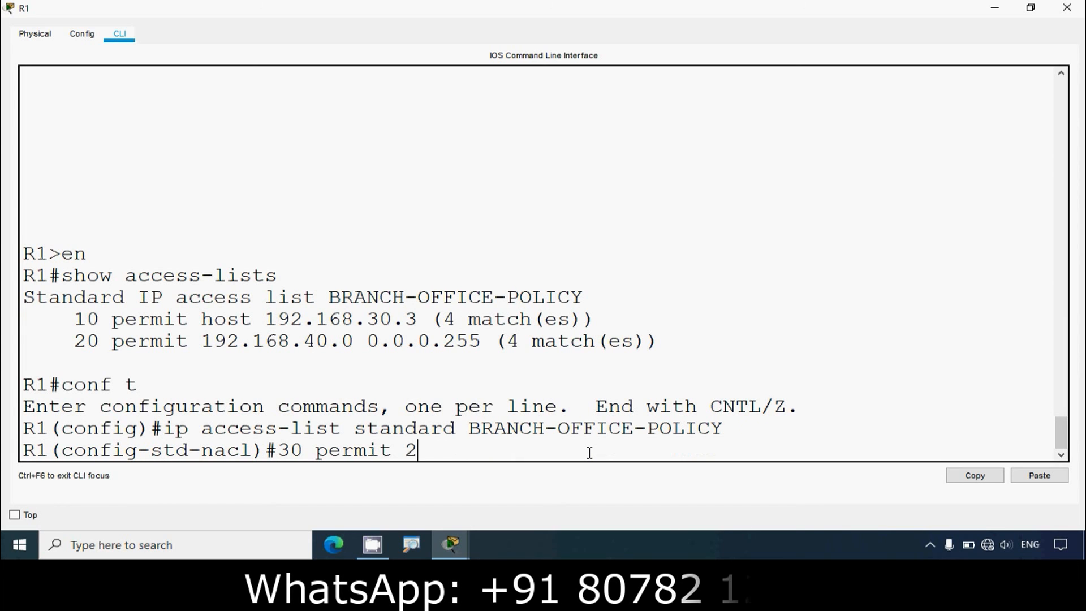
text(09.1)
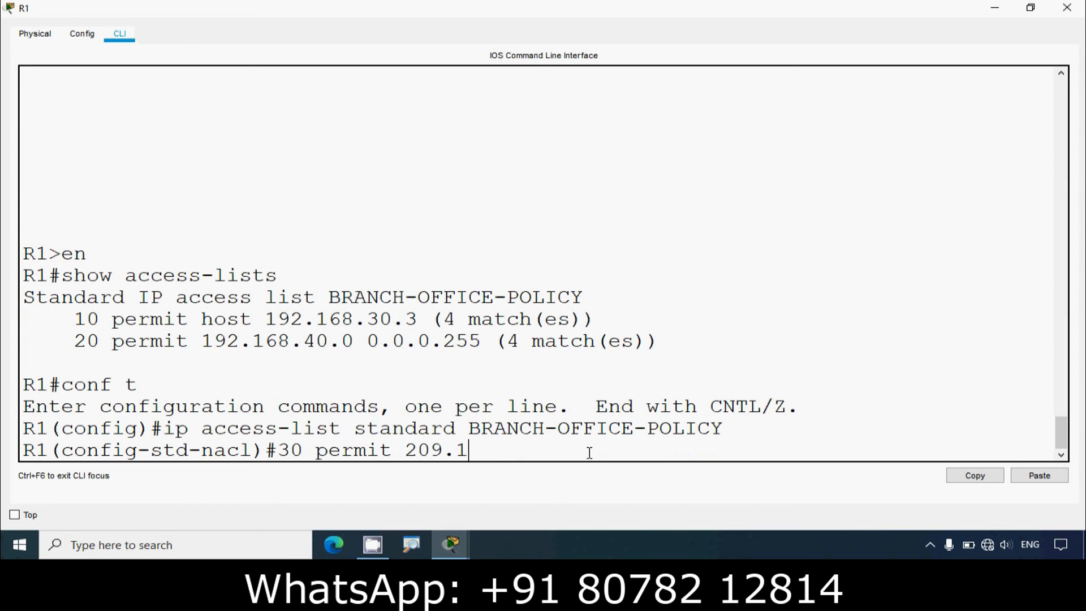
text(65.200.224 0.0.0.31)
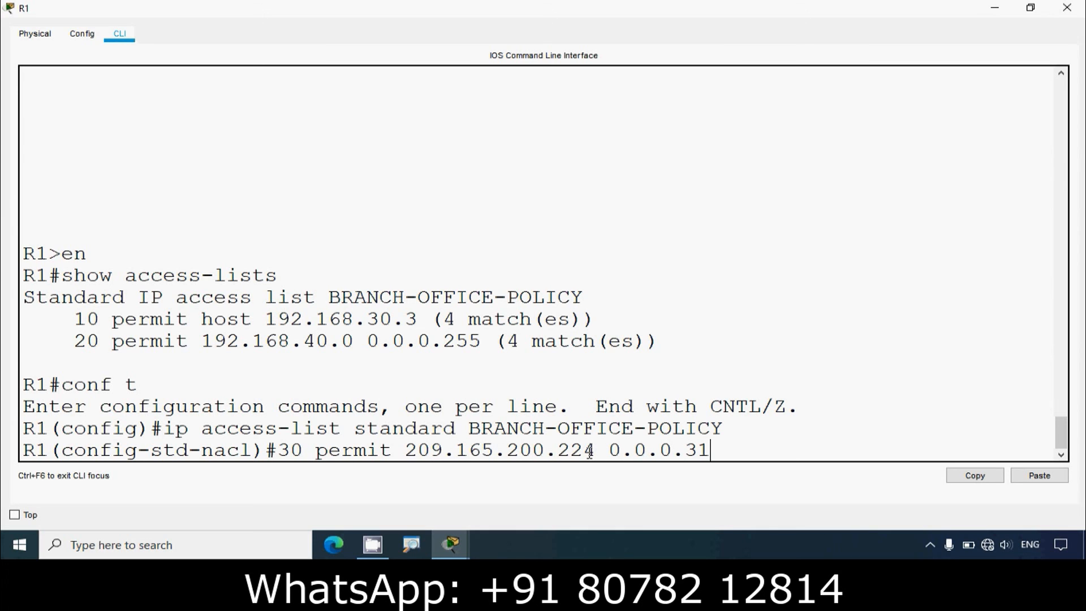
key(Return)
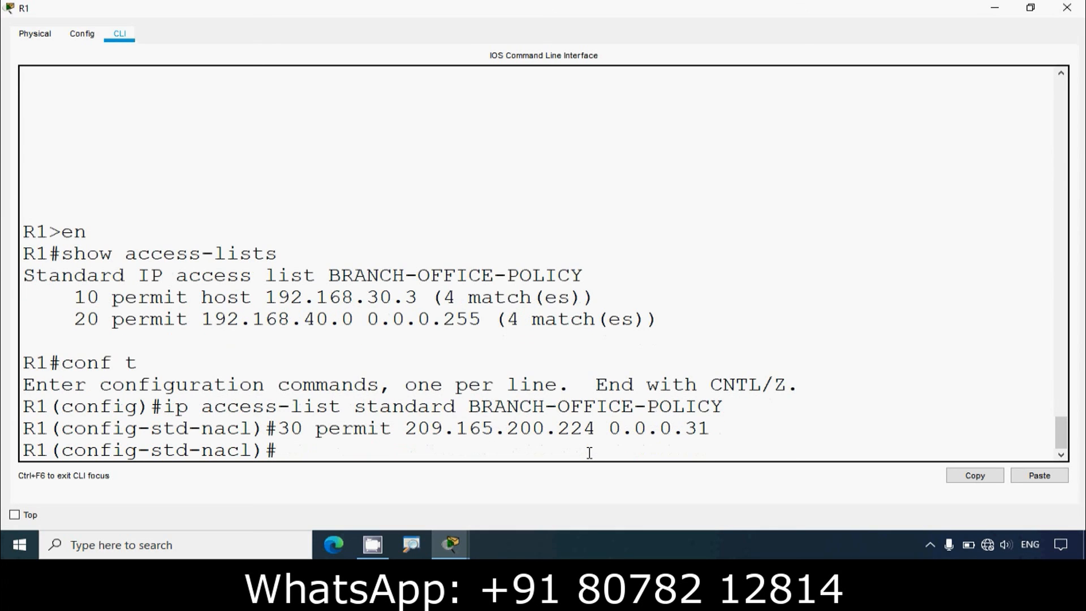
Add line 40 to the ACL as deny any, end configuration mode and close the R1 window.
text(40 deny any)
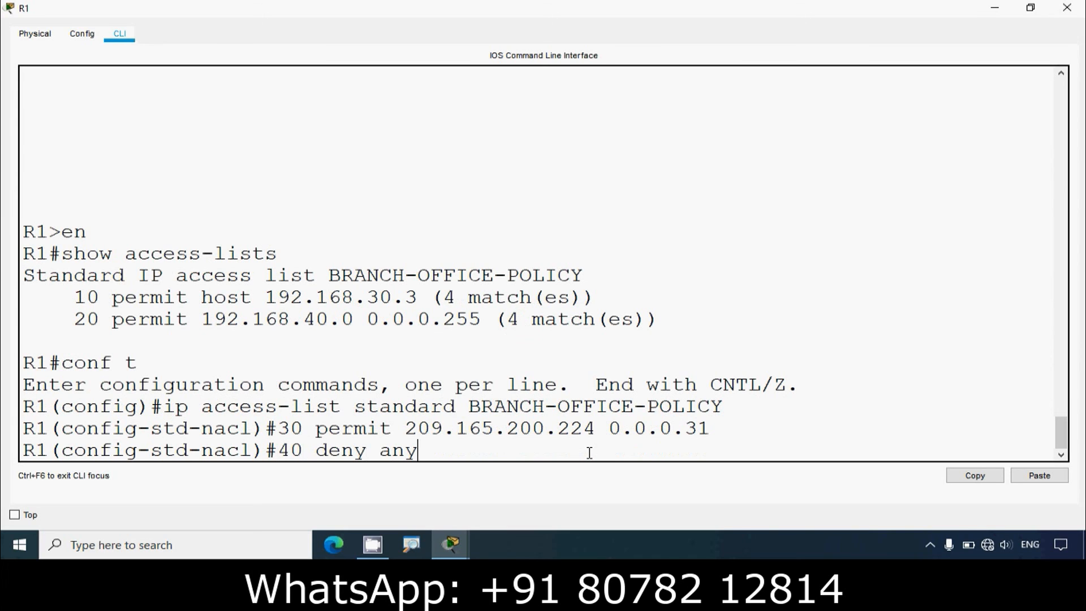
key(Return)
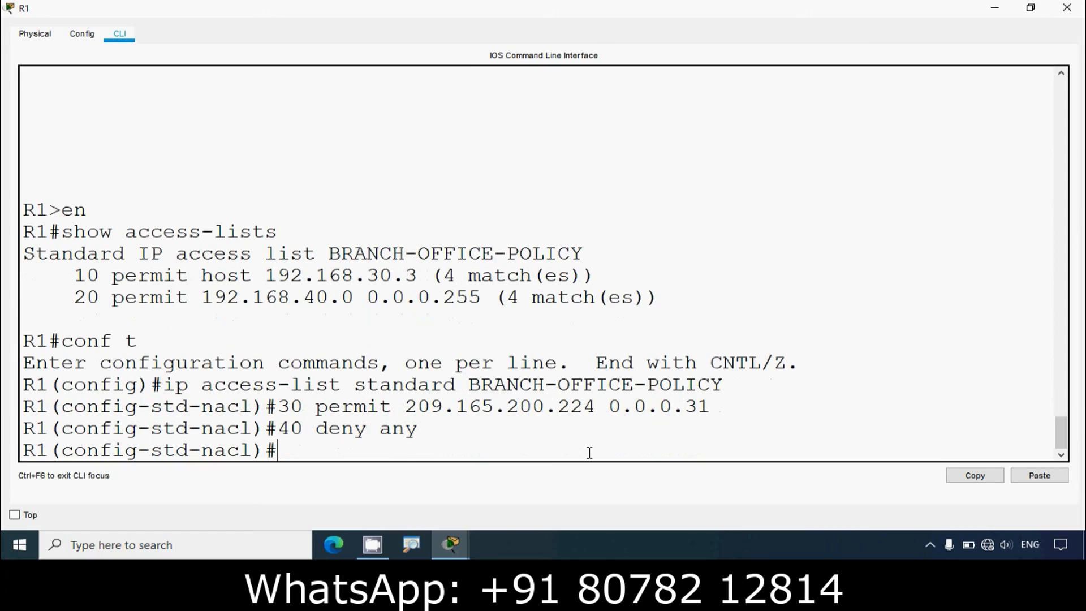
text(end)
key(Return)
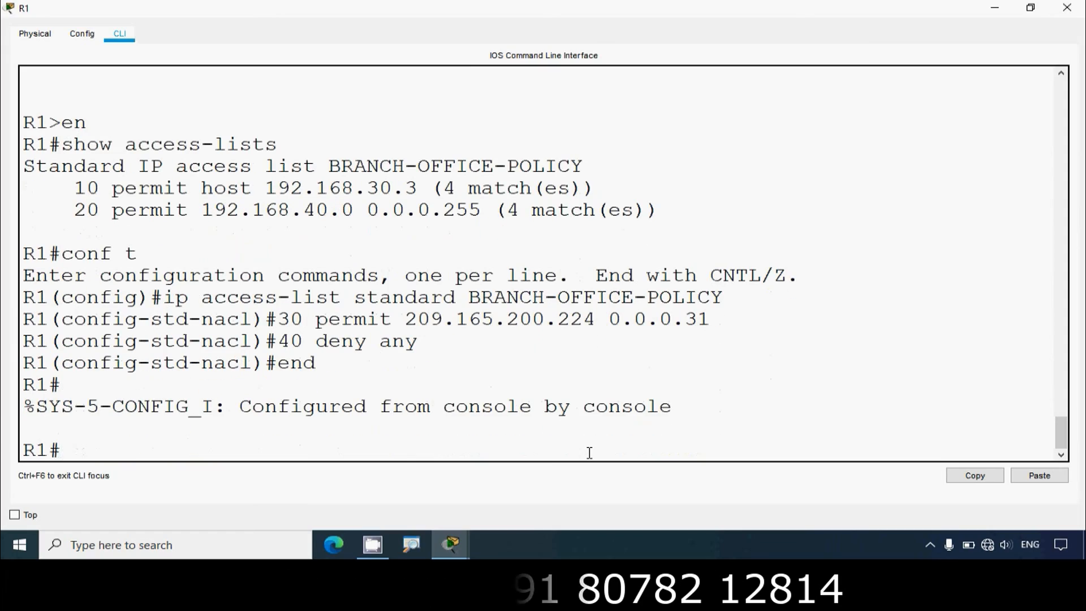
click(1063, 9)
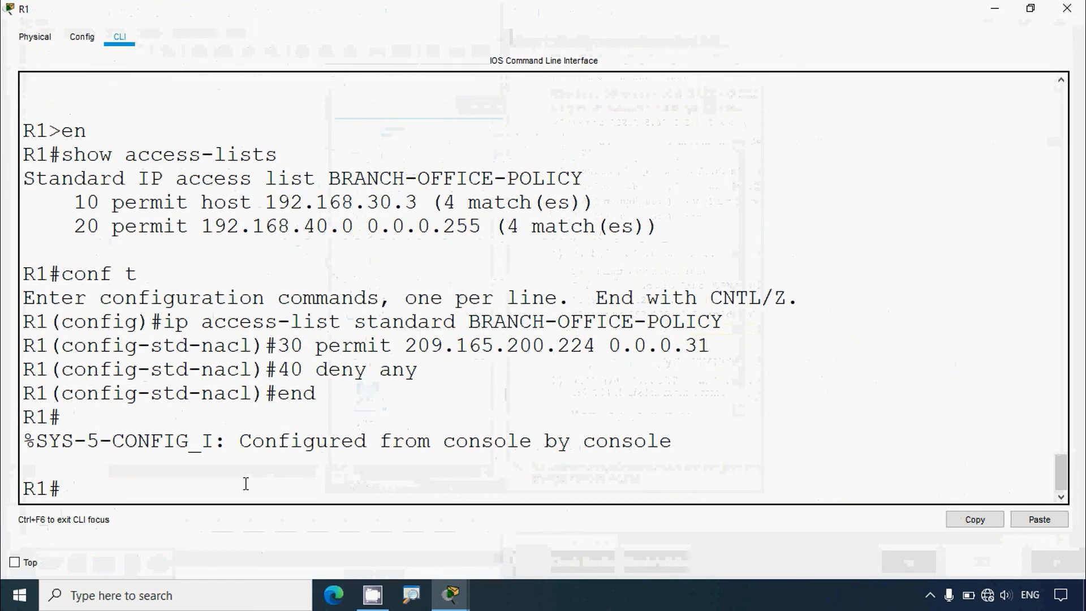
Show the access lists on R1 and compare lines 30 and 40 with the expected output in Step 1c.
text(show access)
text(-)
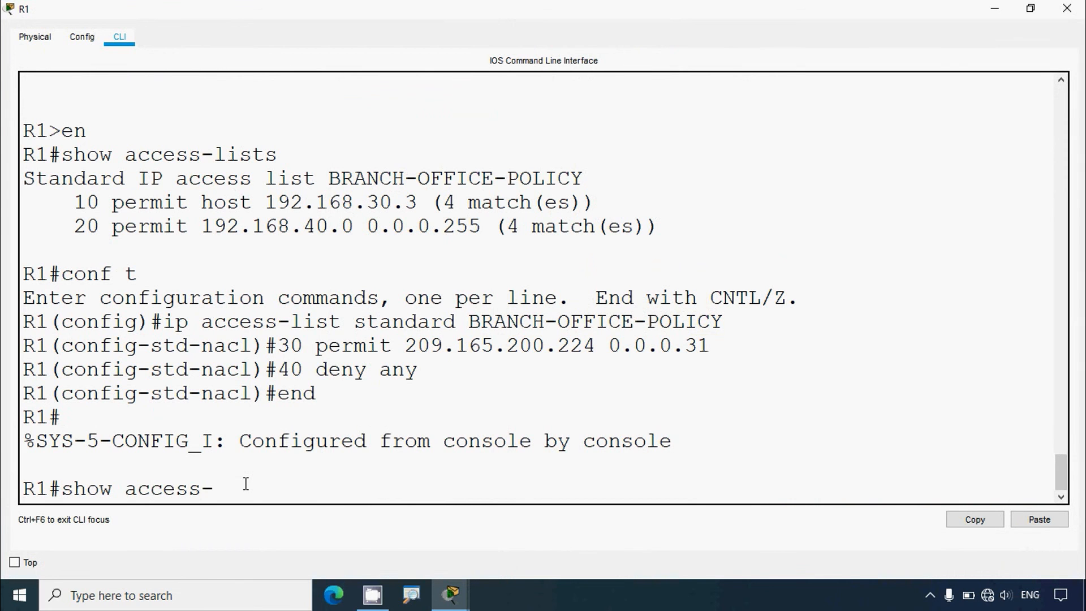
text(lists)
key(Return)
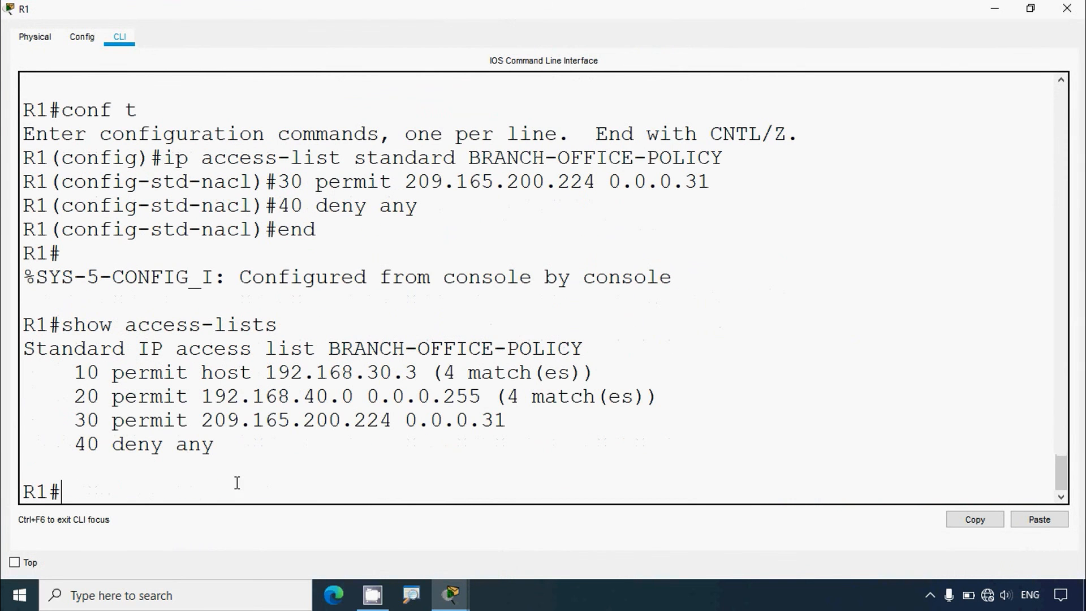
drag(76, 420, 536, 445)
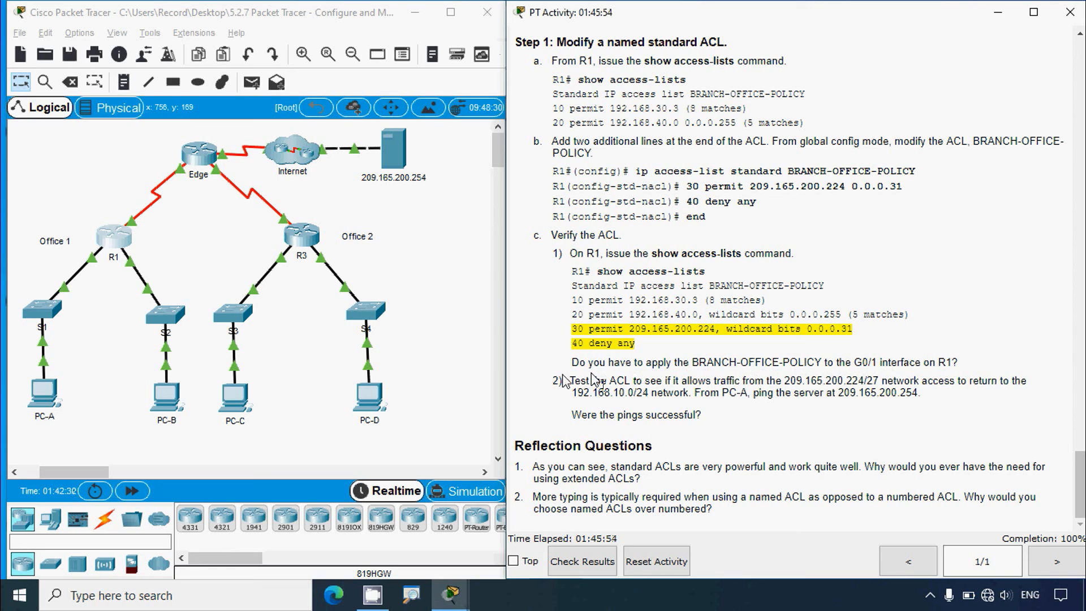
click(98, 180)
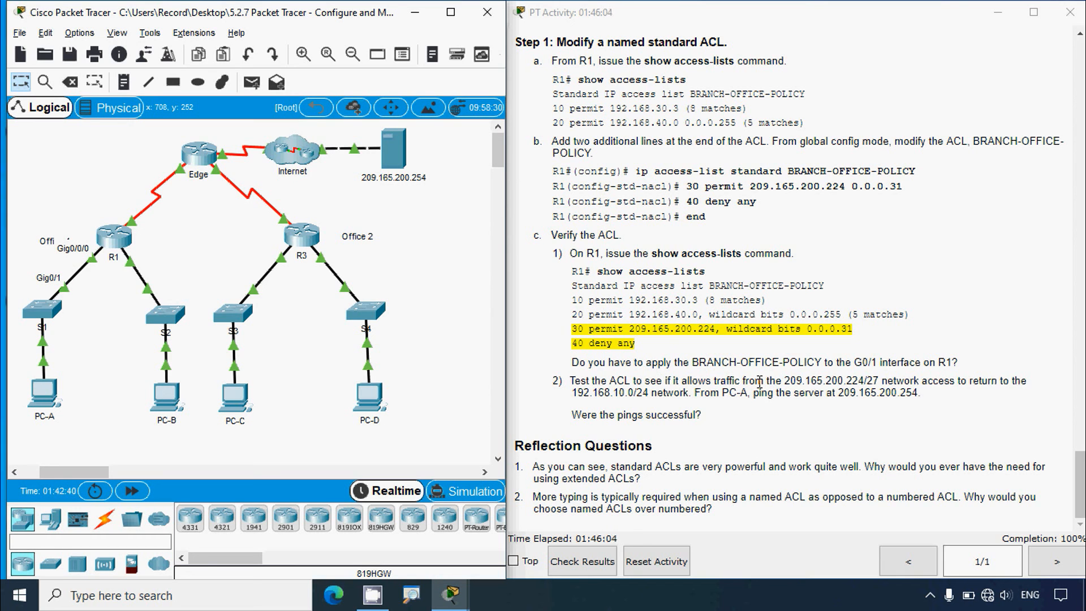
Show the IP details of R1's interface g0/0/0 to check which outgoing access list is applied, then quit the listing.
click(109, 239)
click(710, 73)
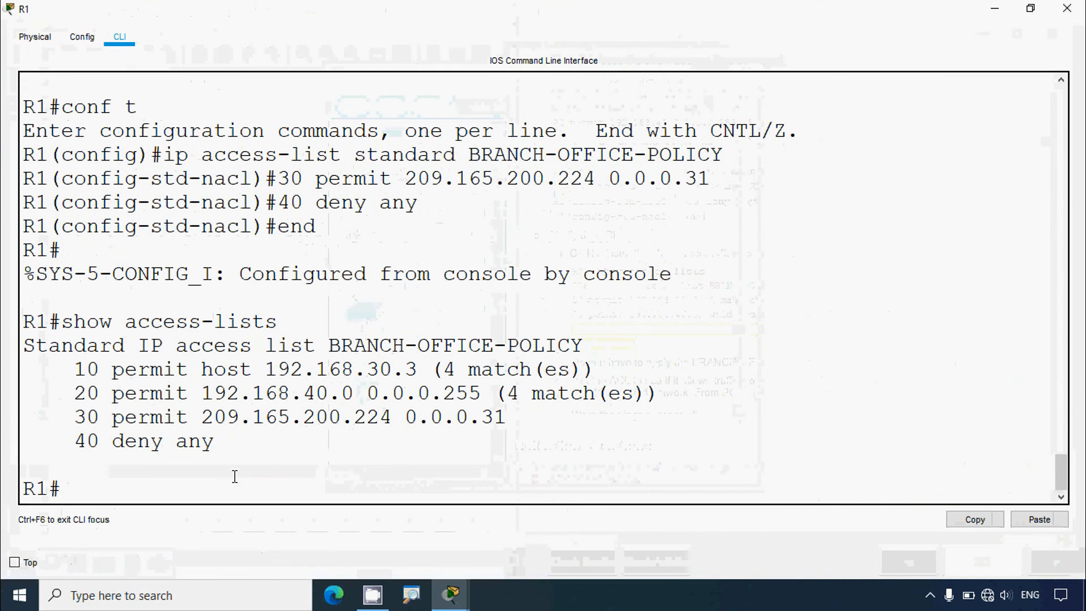
text(show ip interface g0)
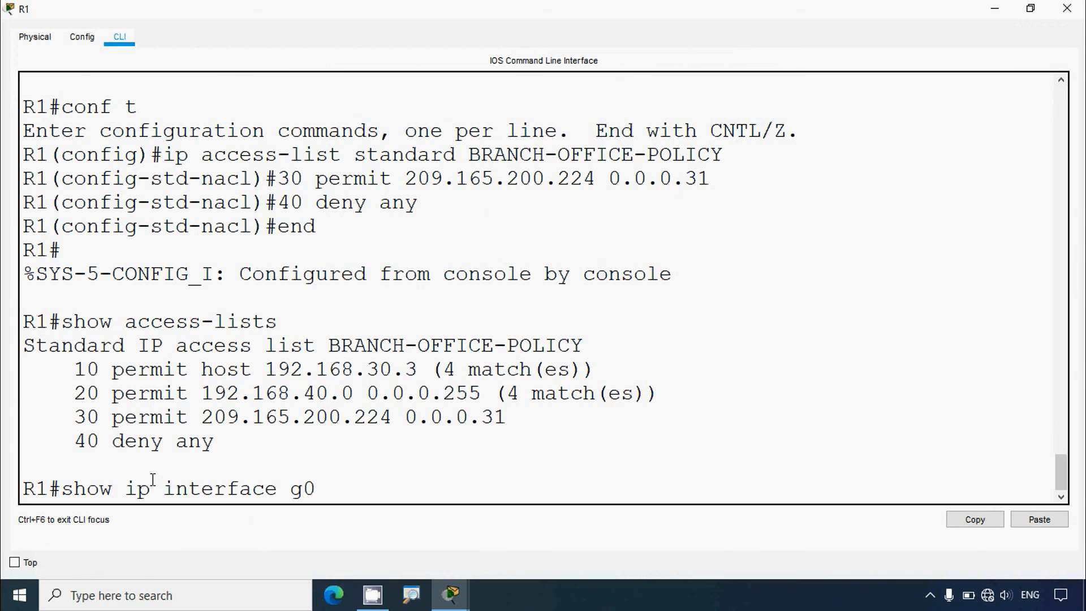
text(/0/0)
key(Return)
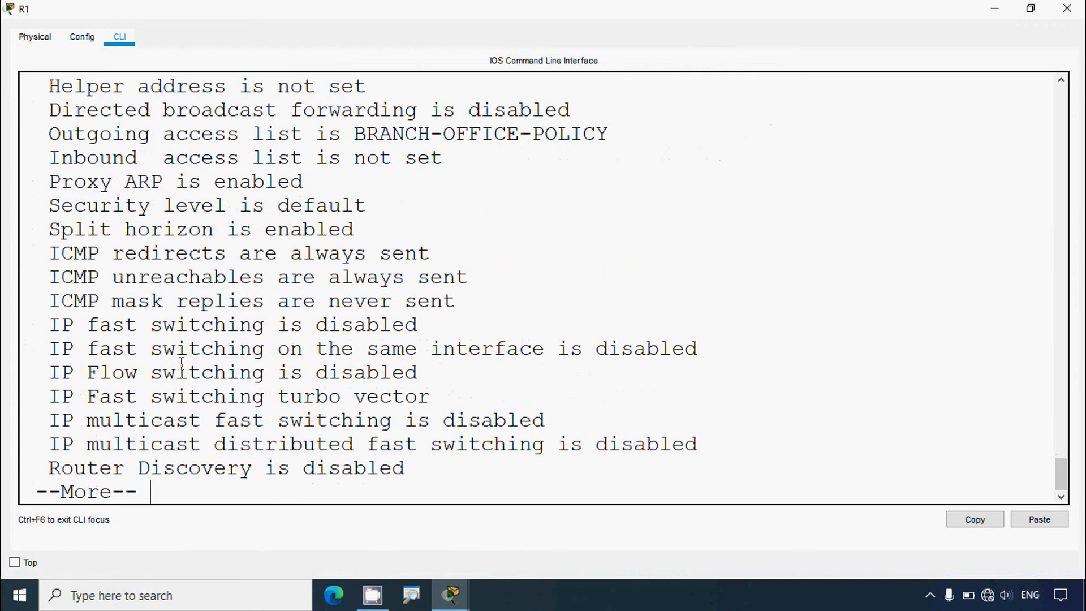
drag(49, 134, 610, 134)
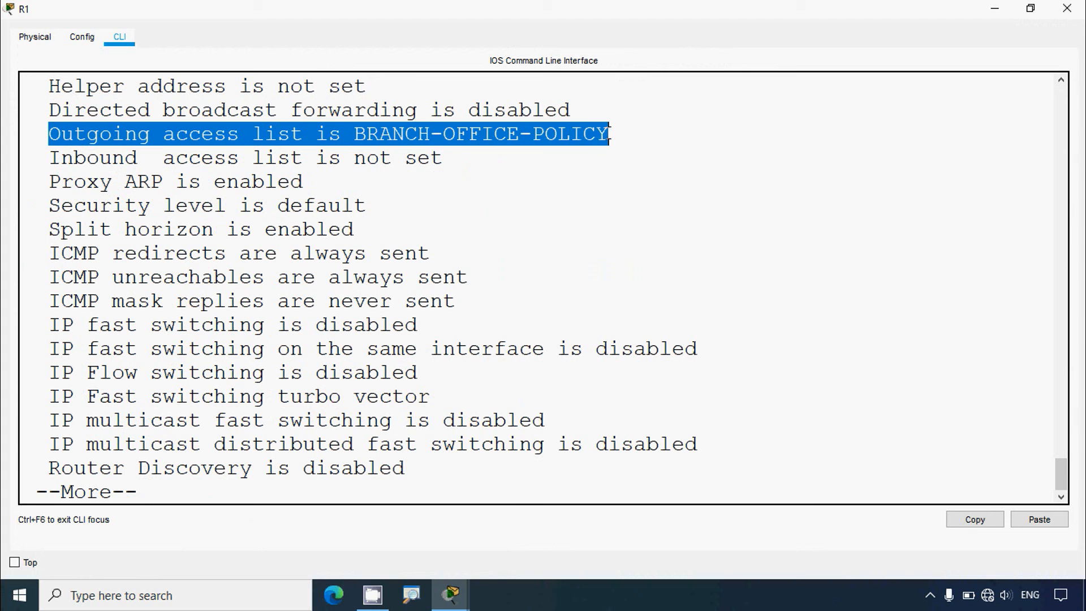
click(156, 488)
text(q)
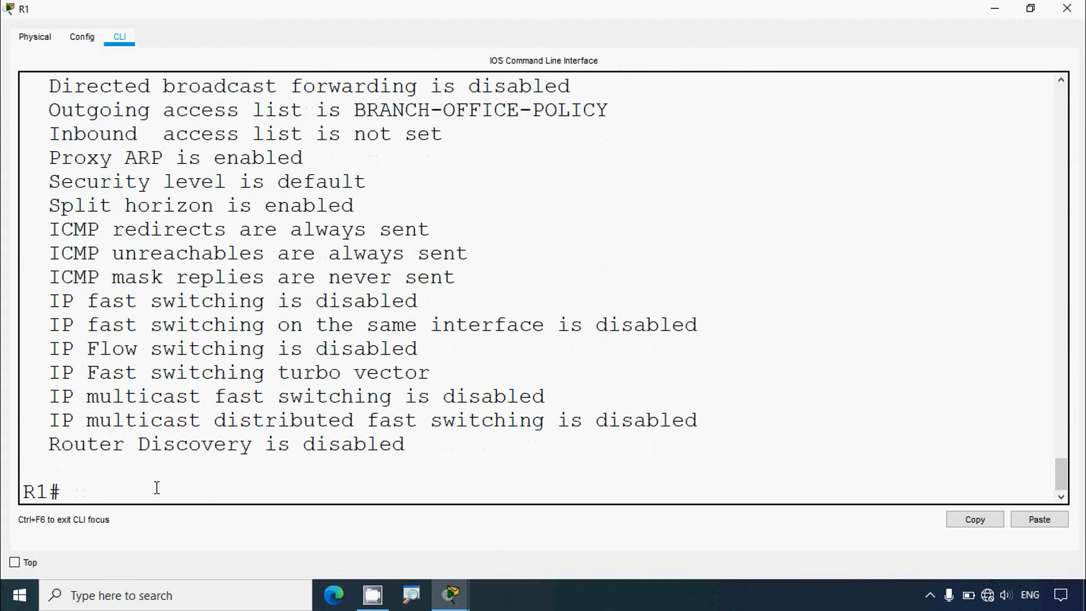
Show R1's running configuration and examine the access-group line under GigabitEthernet0/0/0, closing the router window when done.
text(show run)
key(Return)
key(space)
scroll(193, 484, up, 4)
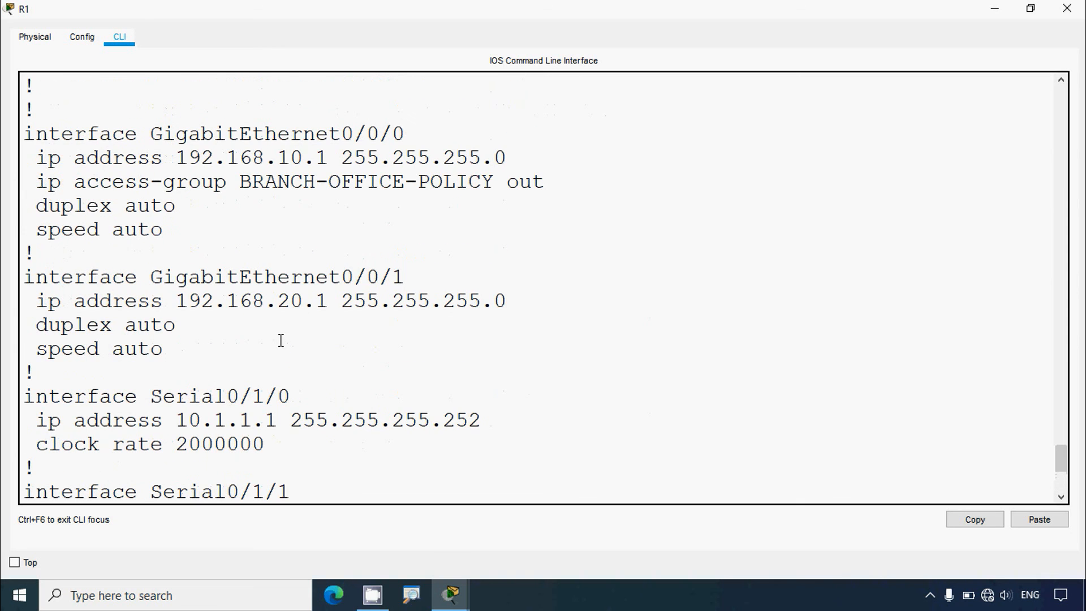
drag(36, 181, 455, 182)
click(327, 181)
drag(239, 182, 546, 181)
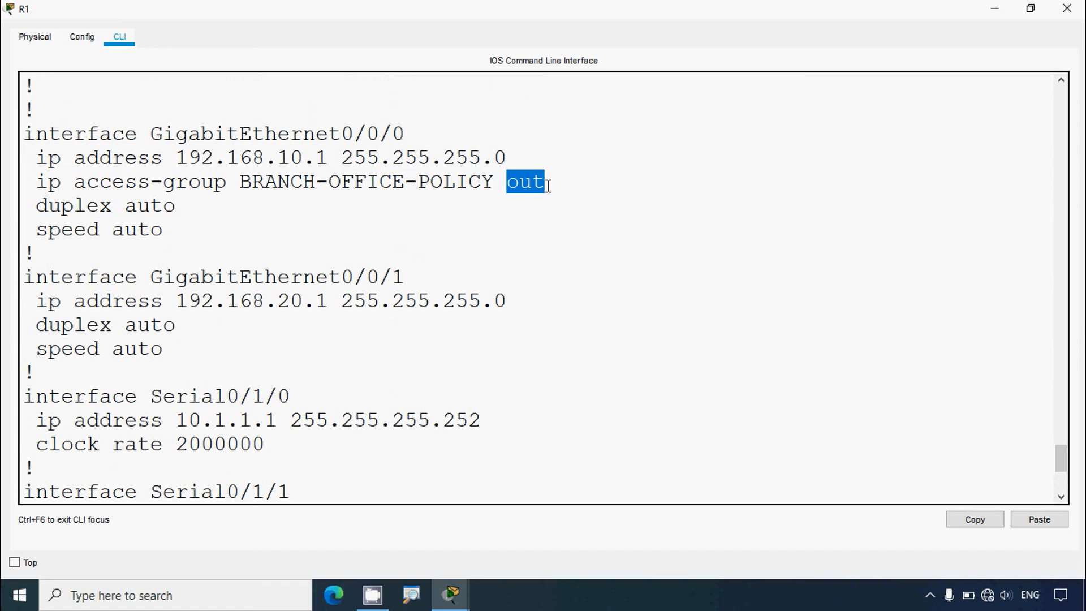
click(1066, 9)
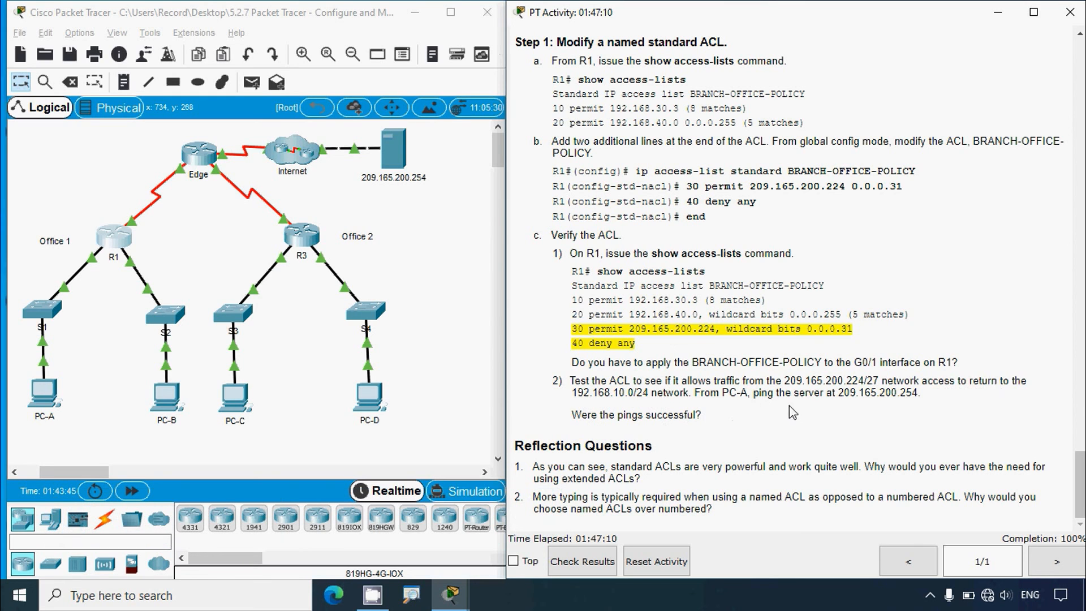
Test the modified ACL by pinging the server at 209.165.200.254 from PC-A's command prompt, closing the PC window when done.
drag(838, 392, 920, 392)
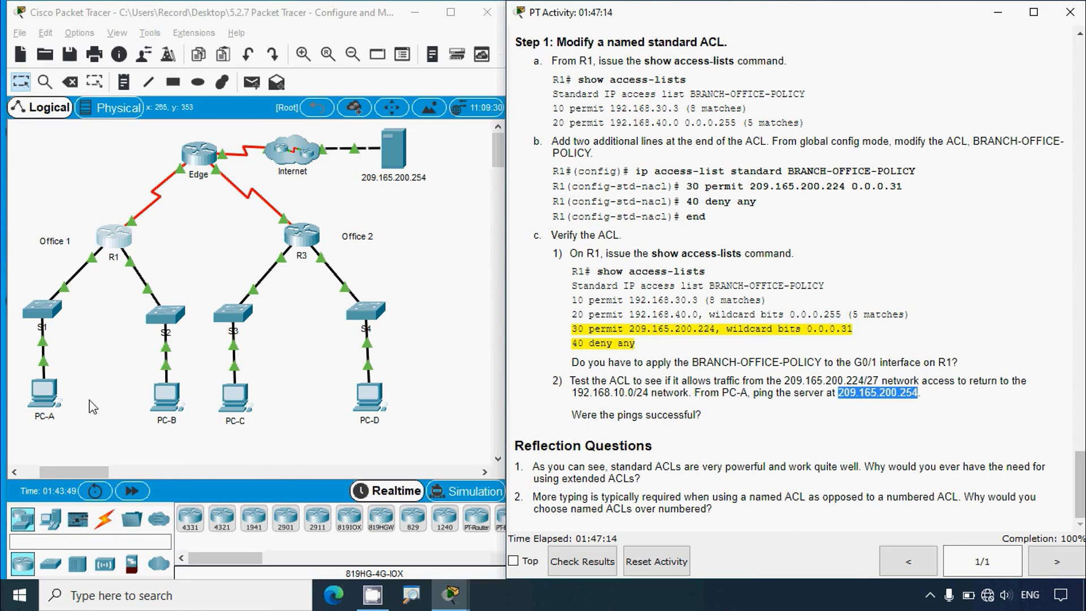
click(56, 400)
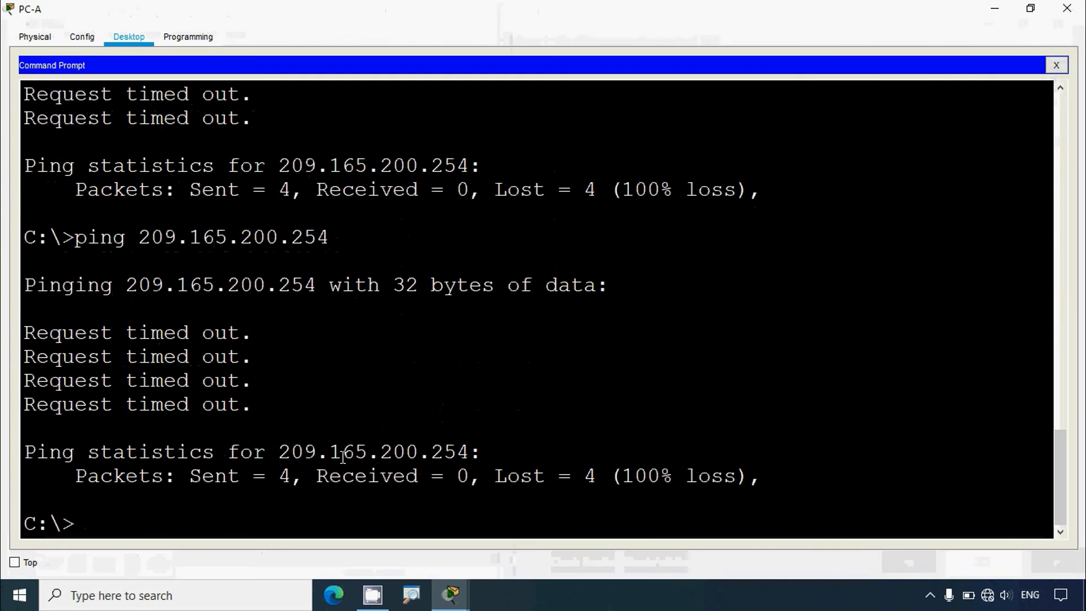
key(Up)
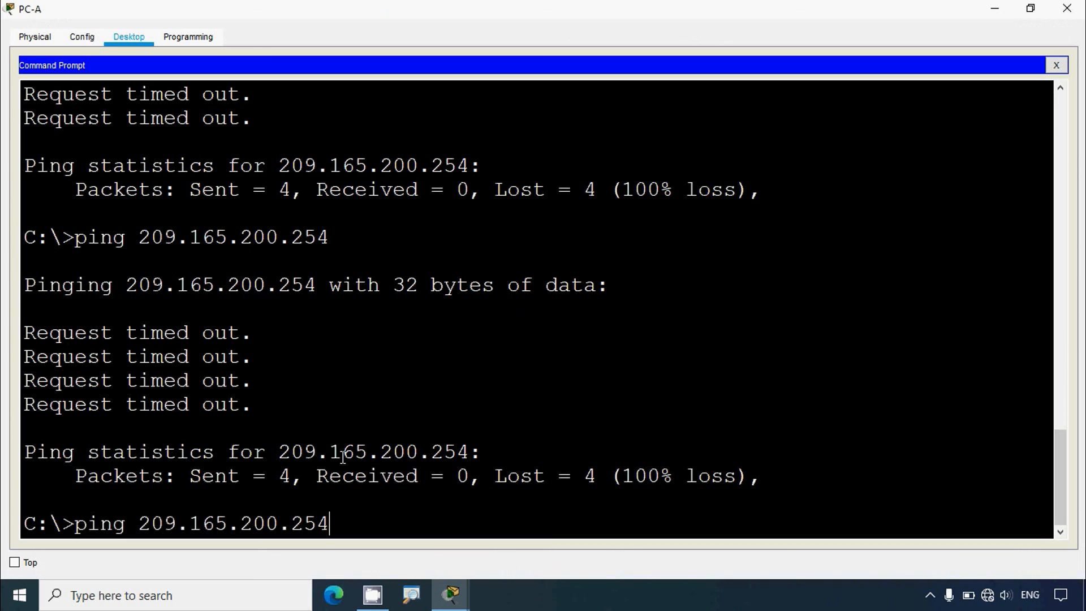
key(Down)
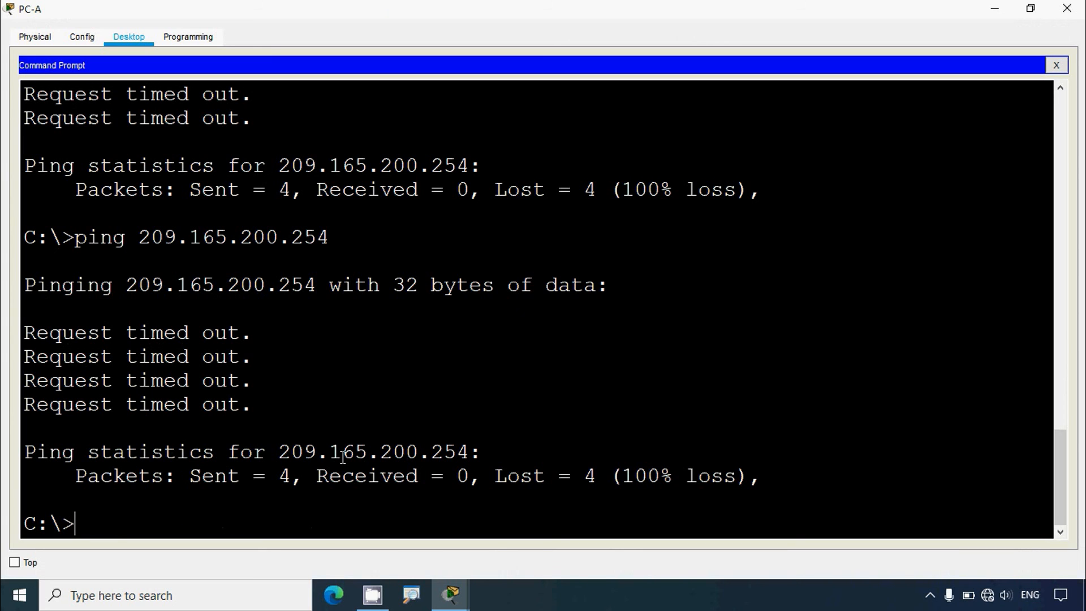
key(Up)
key(Return)
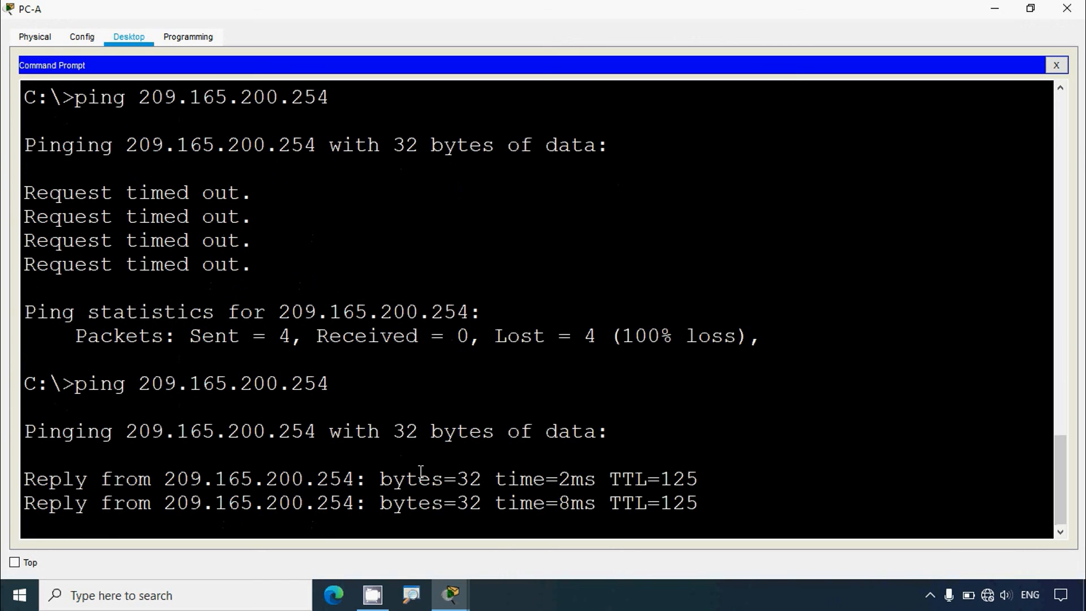
click(1067, 8)
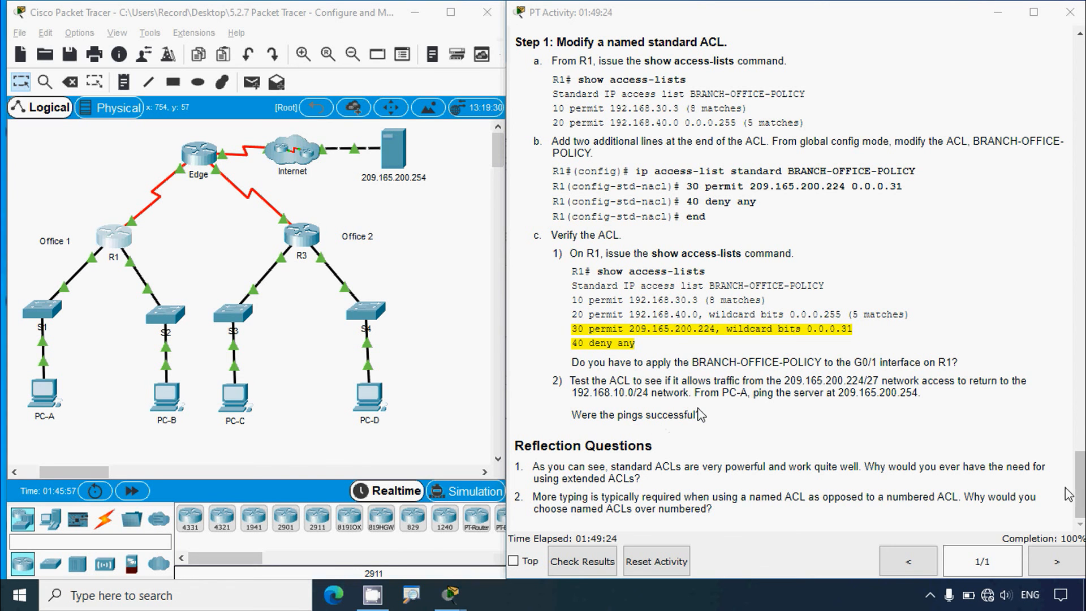
drag(1079, 487, 1079, 72)
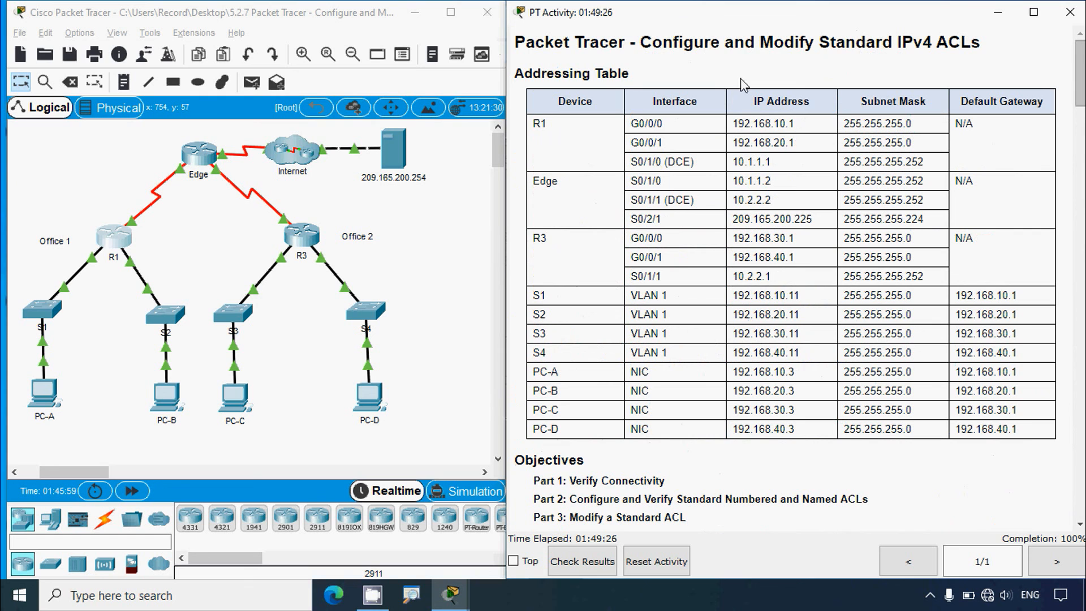